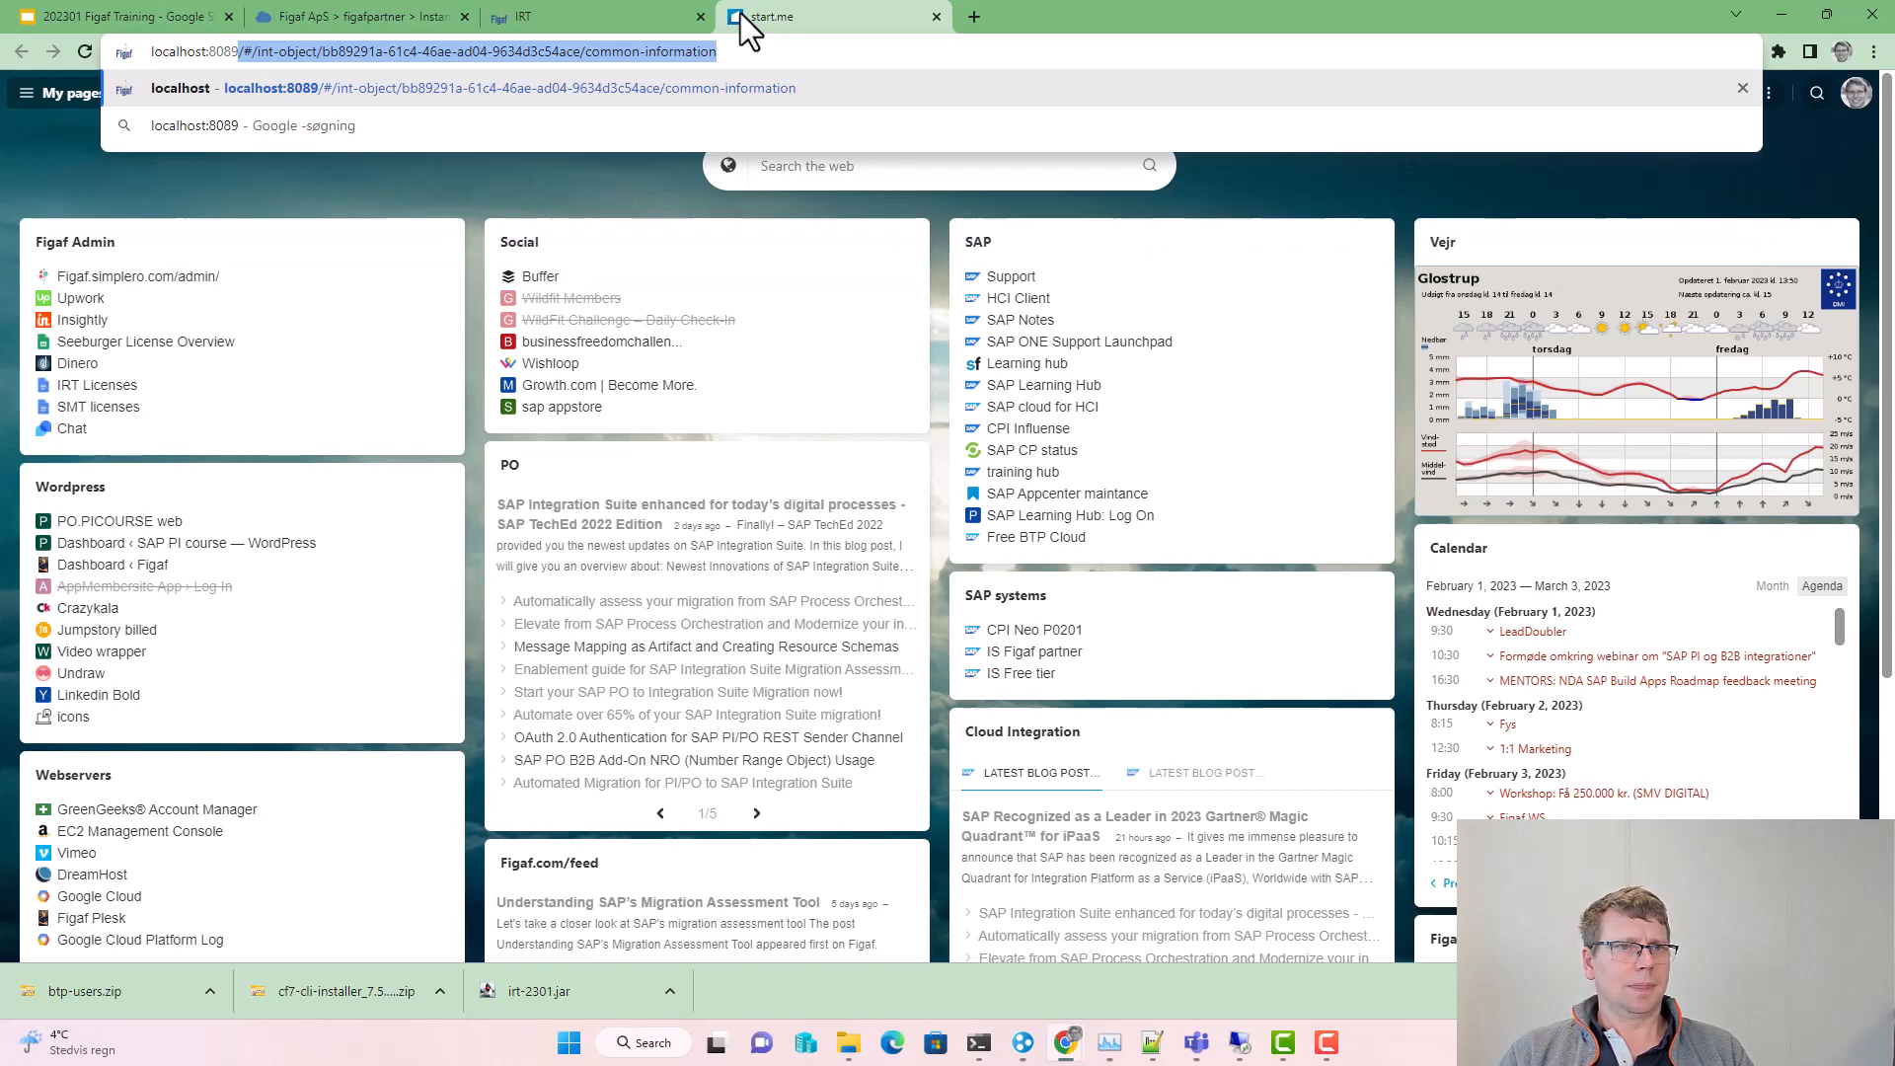
Step: Open the local Figaf IRT at localhost:8089 and go to the Agents configuration
{"action": "key", "text": "Delete"}
{"action": "key", "text": "Return"}
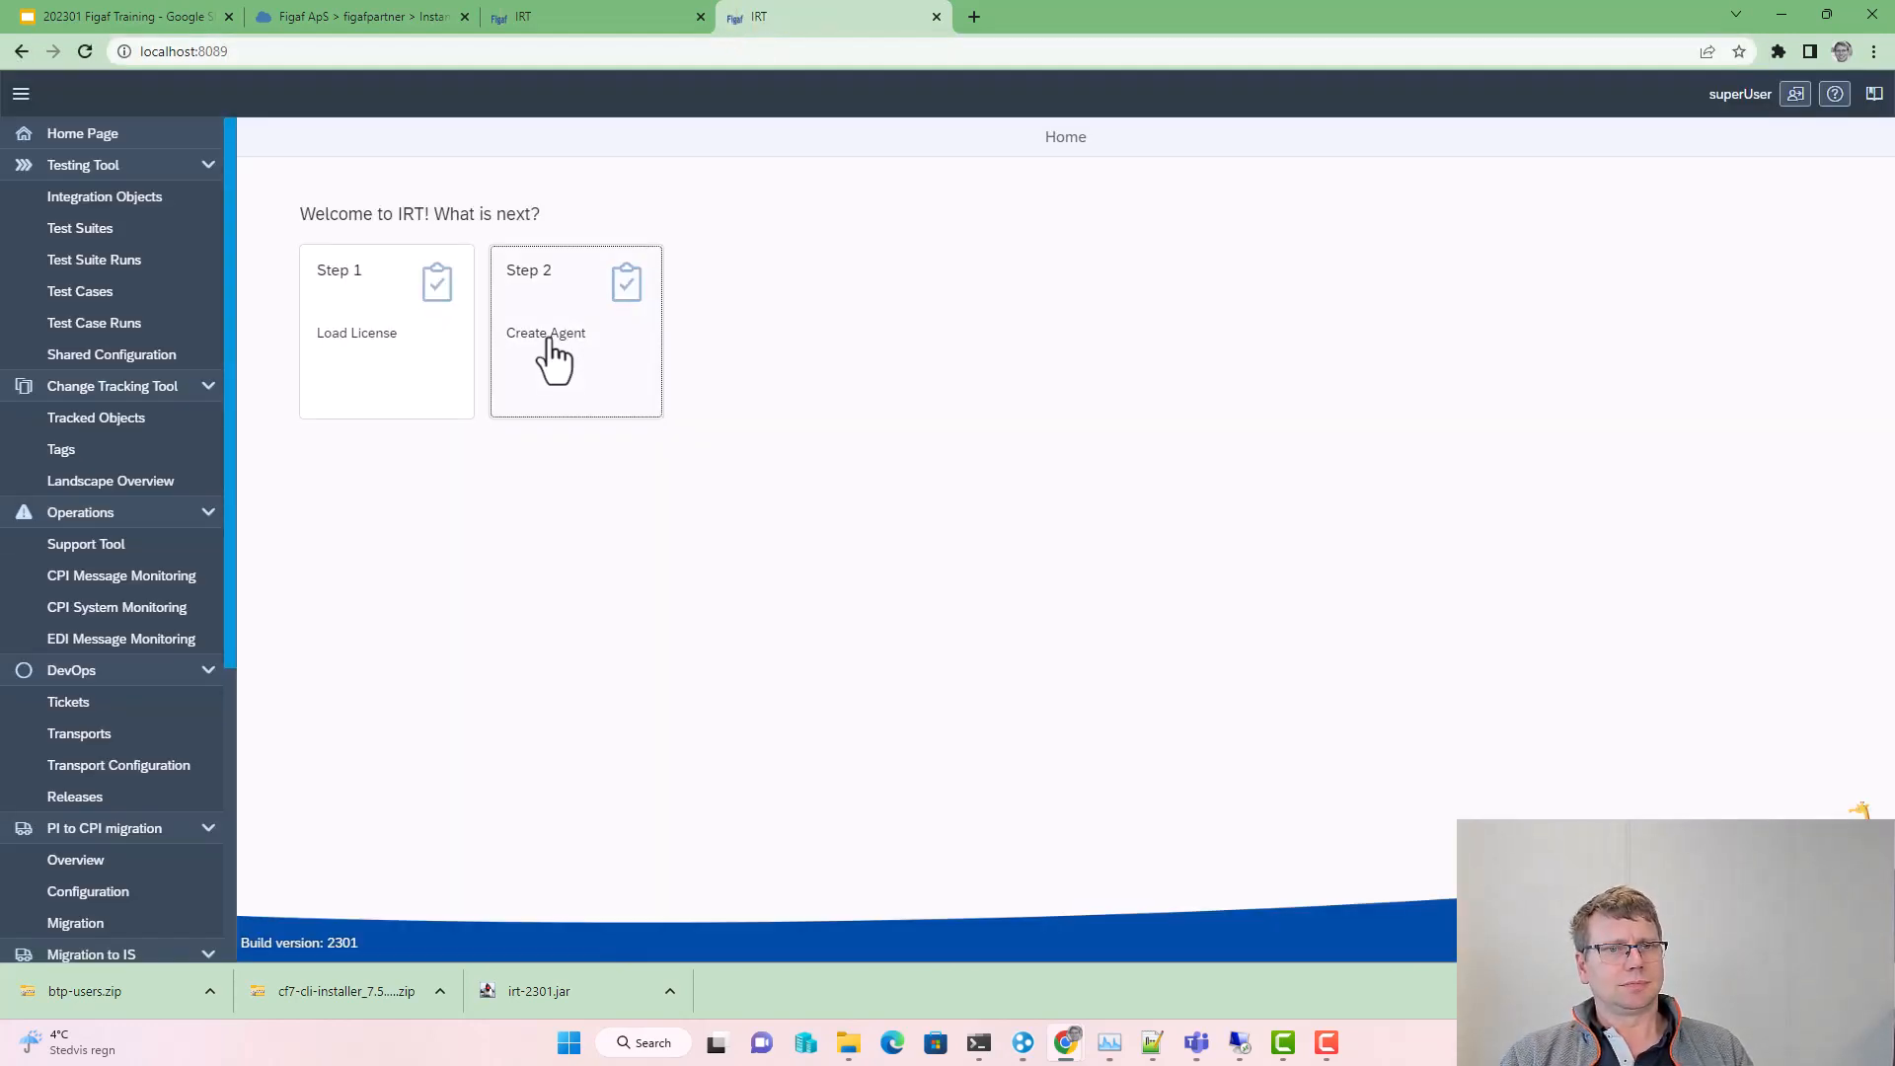
{"action": "left_click", "coordinate": [549, 360]}
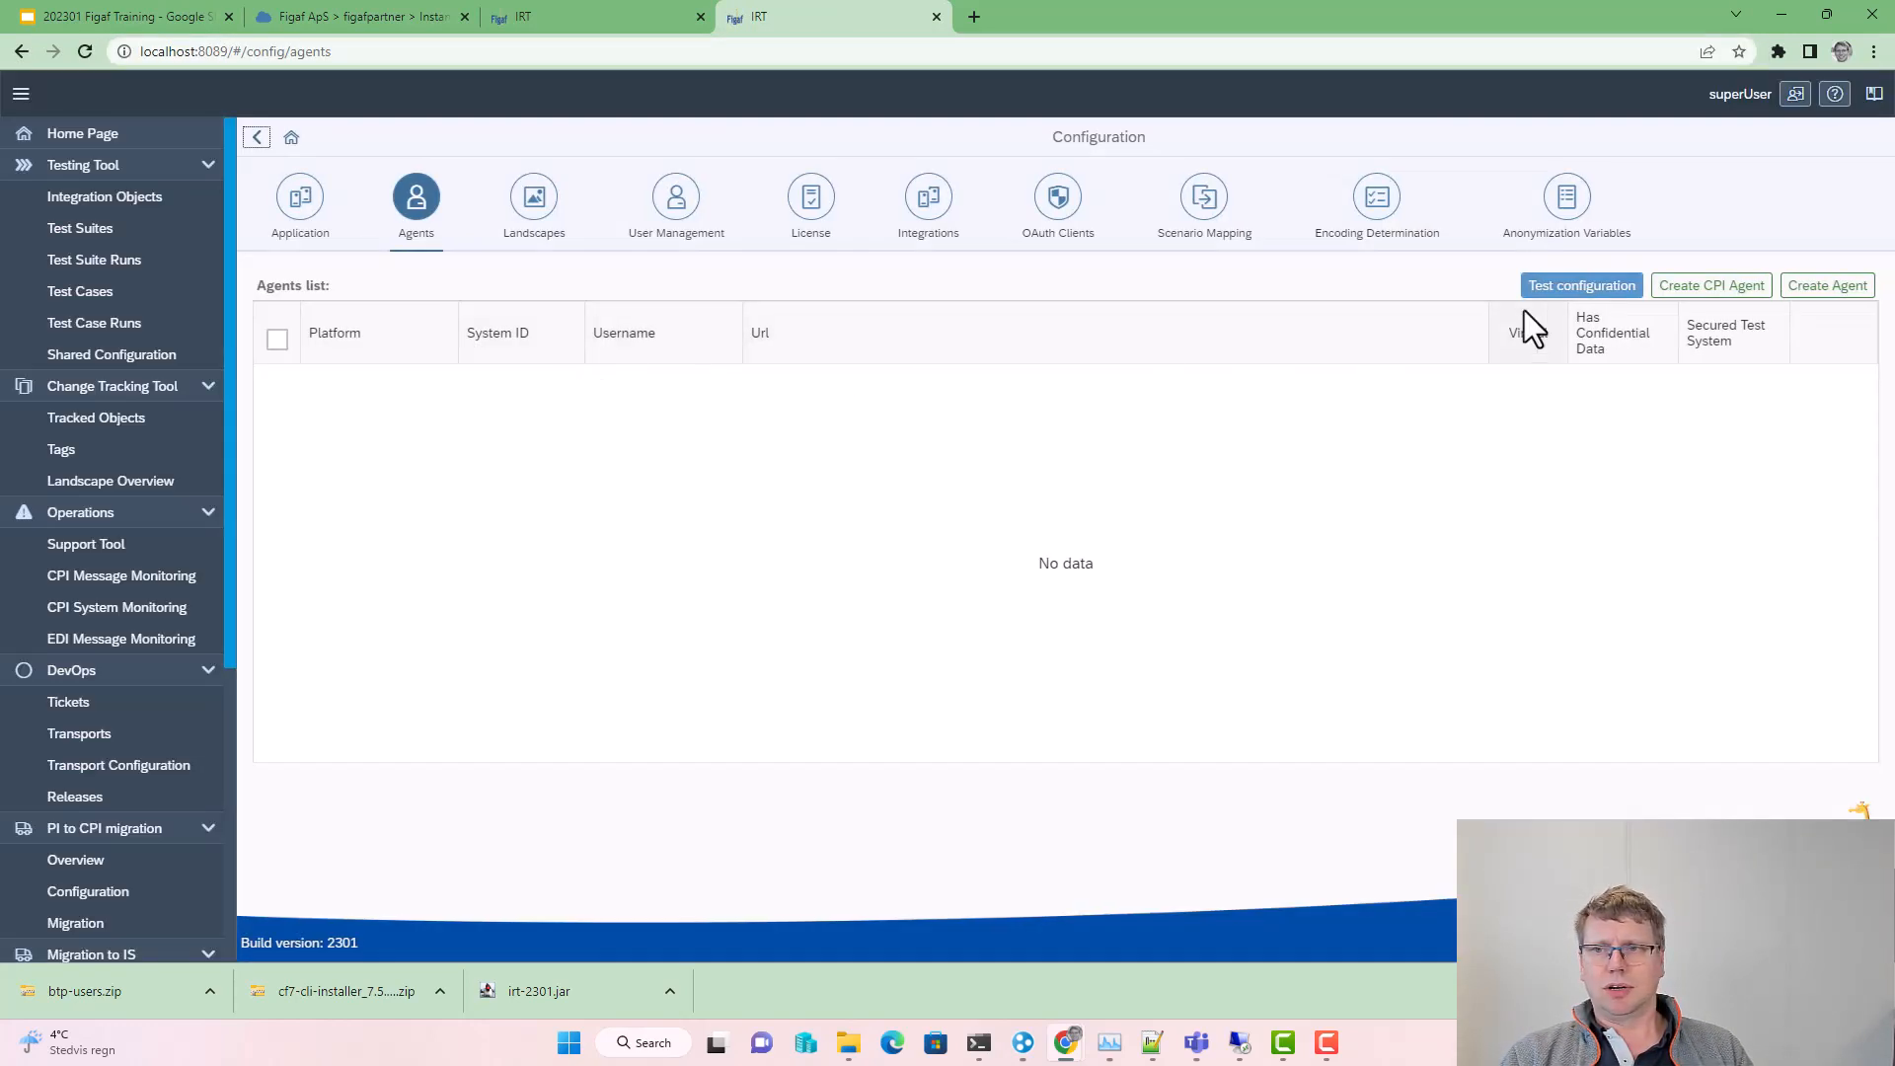
Step: Start a new CPI agent with System Id Dev-CI, then view the cloud IRT's agent list
{"action": "left_click", "coordinate": [1748, 289]}
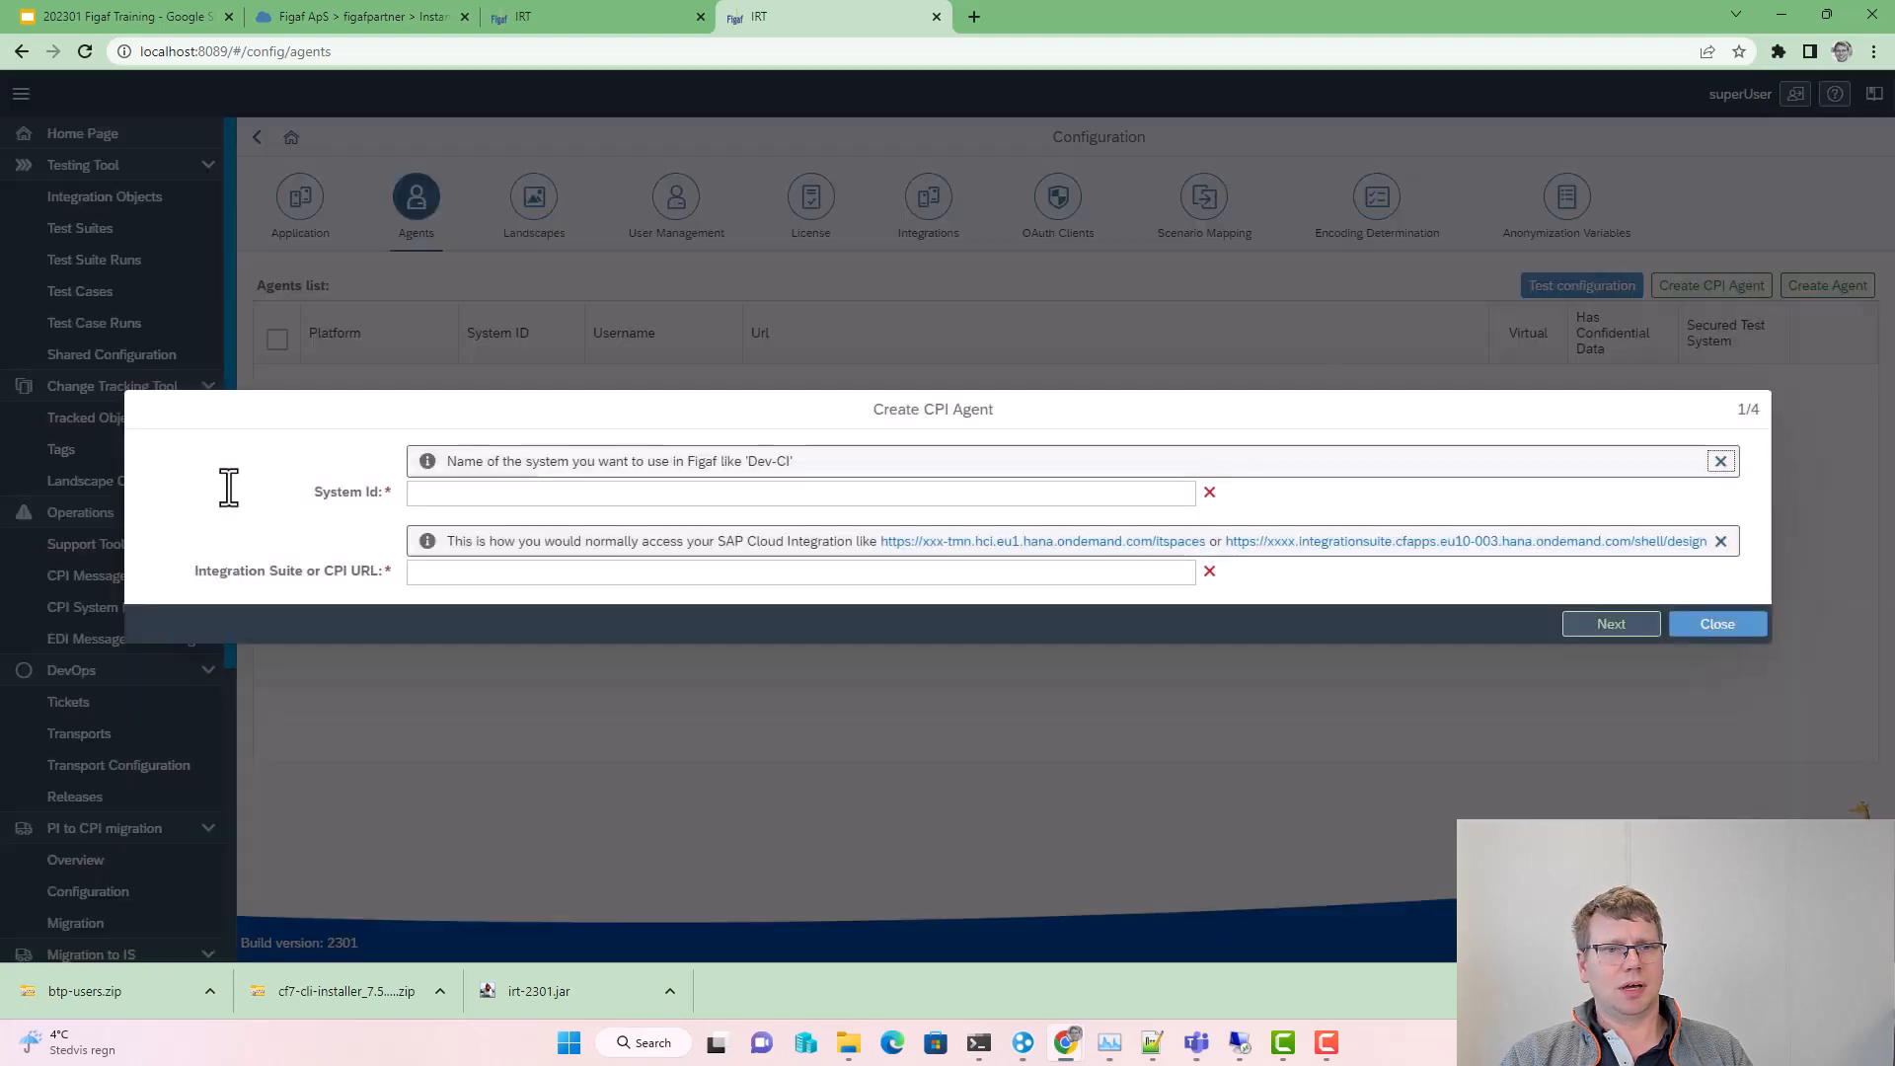
{"action": "left_click", "coordinate": [451, 491]}
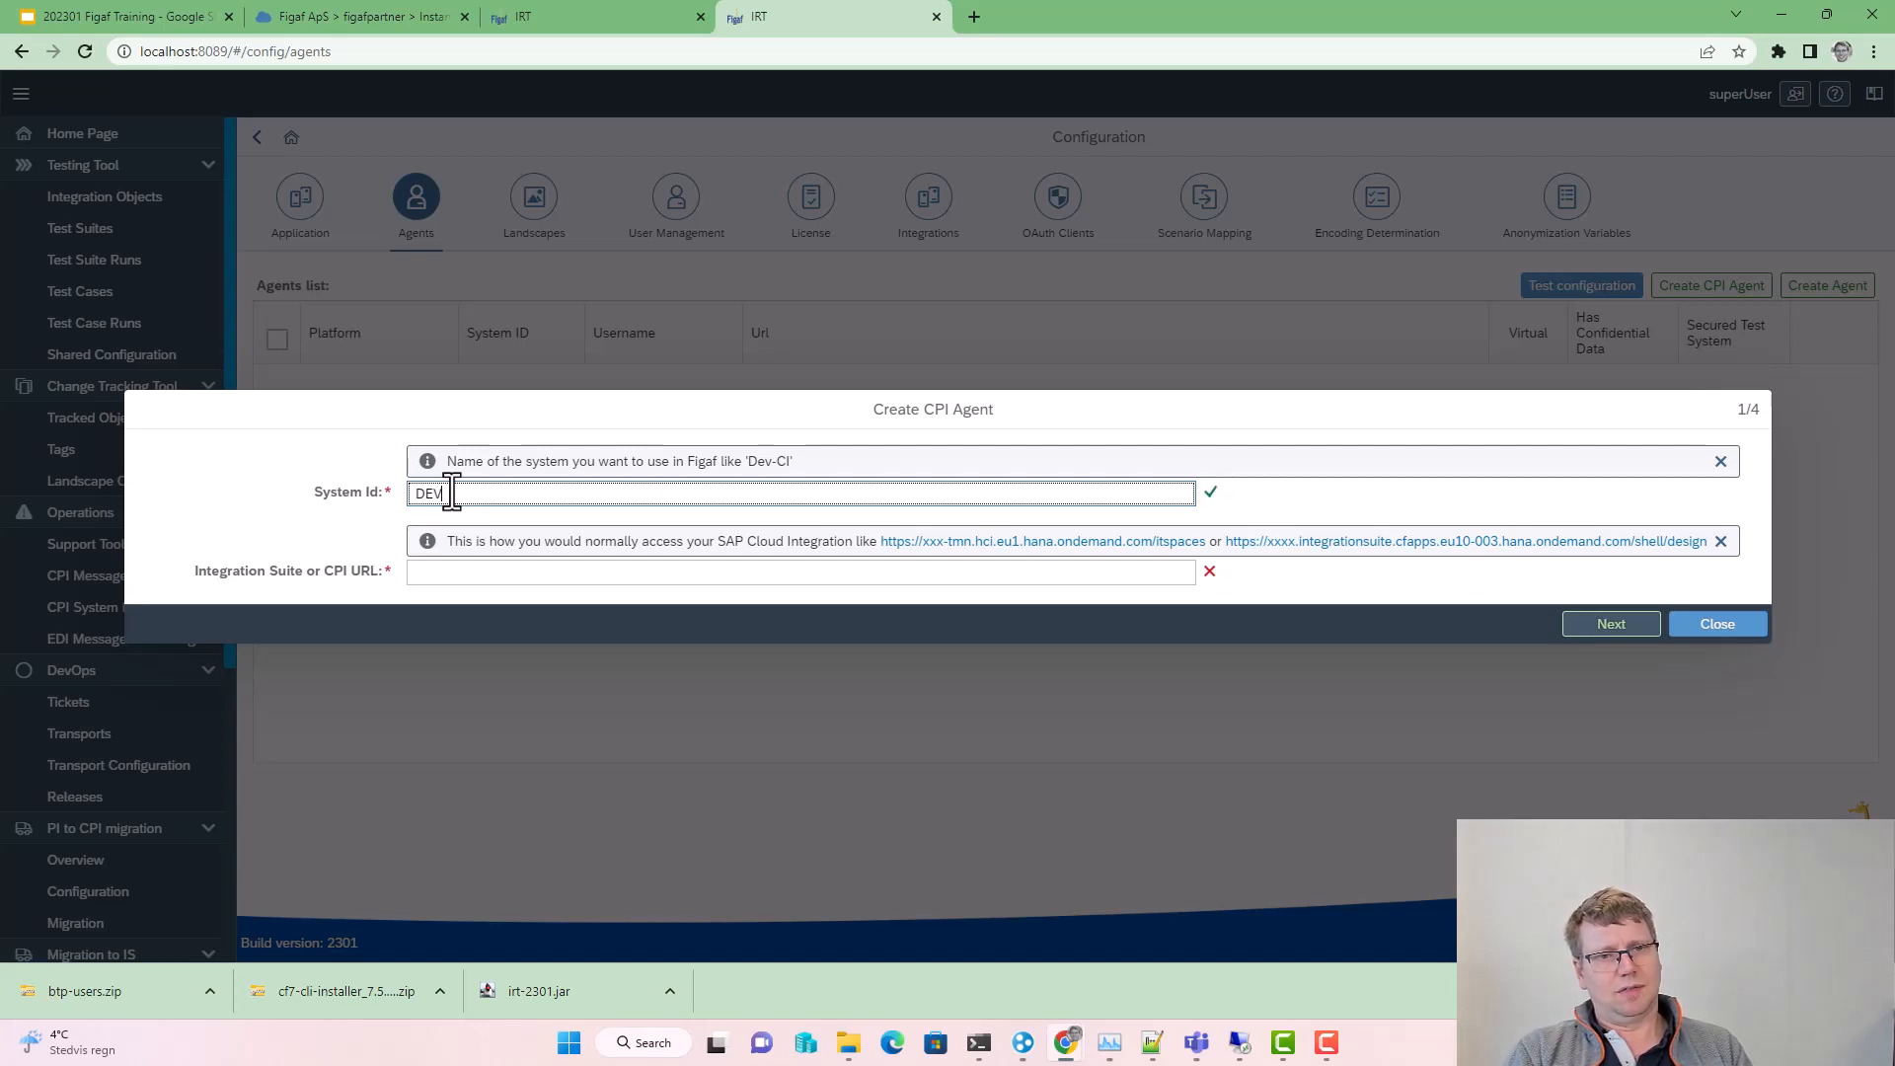
{"action": "type", "text": "Dev-"}
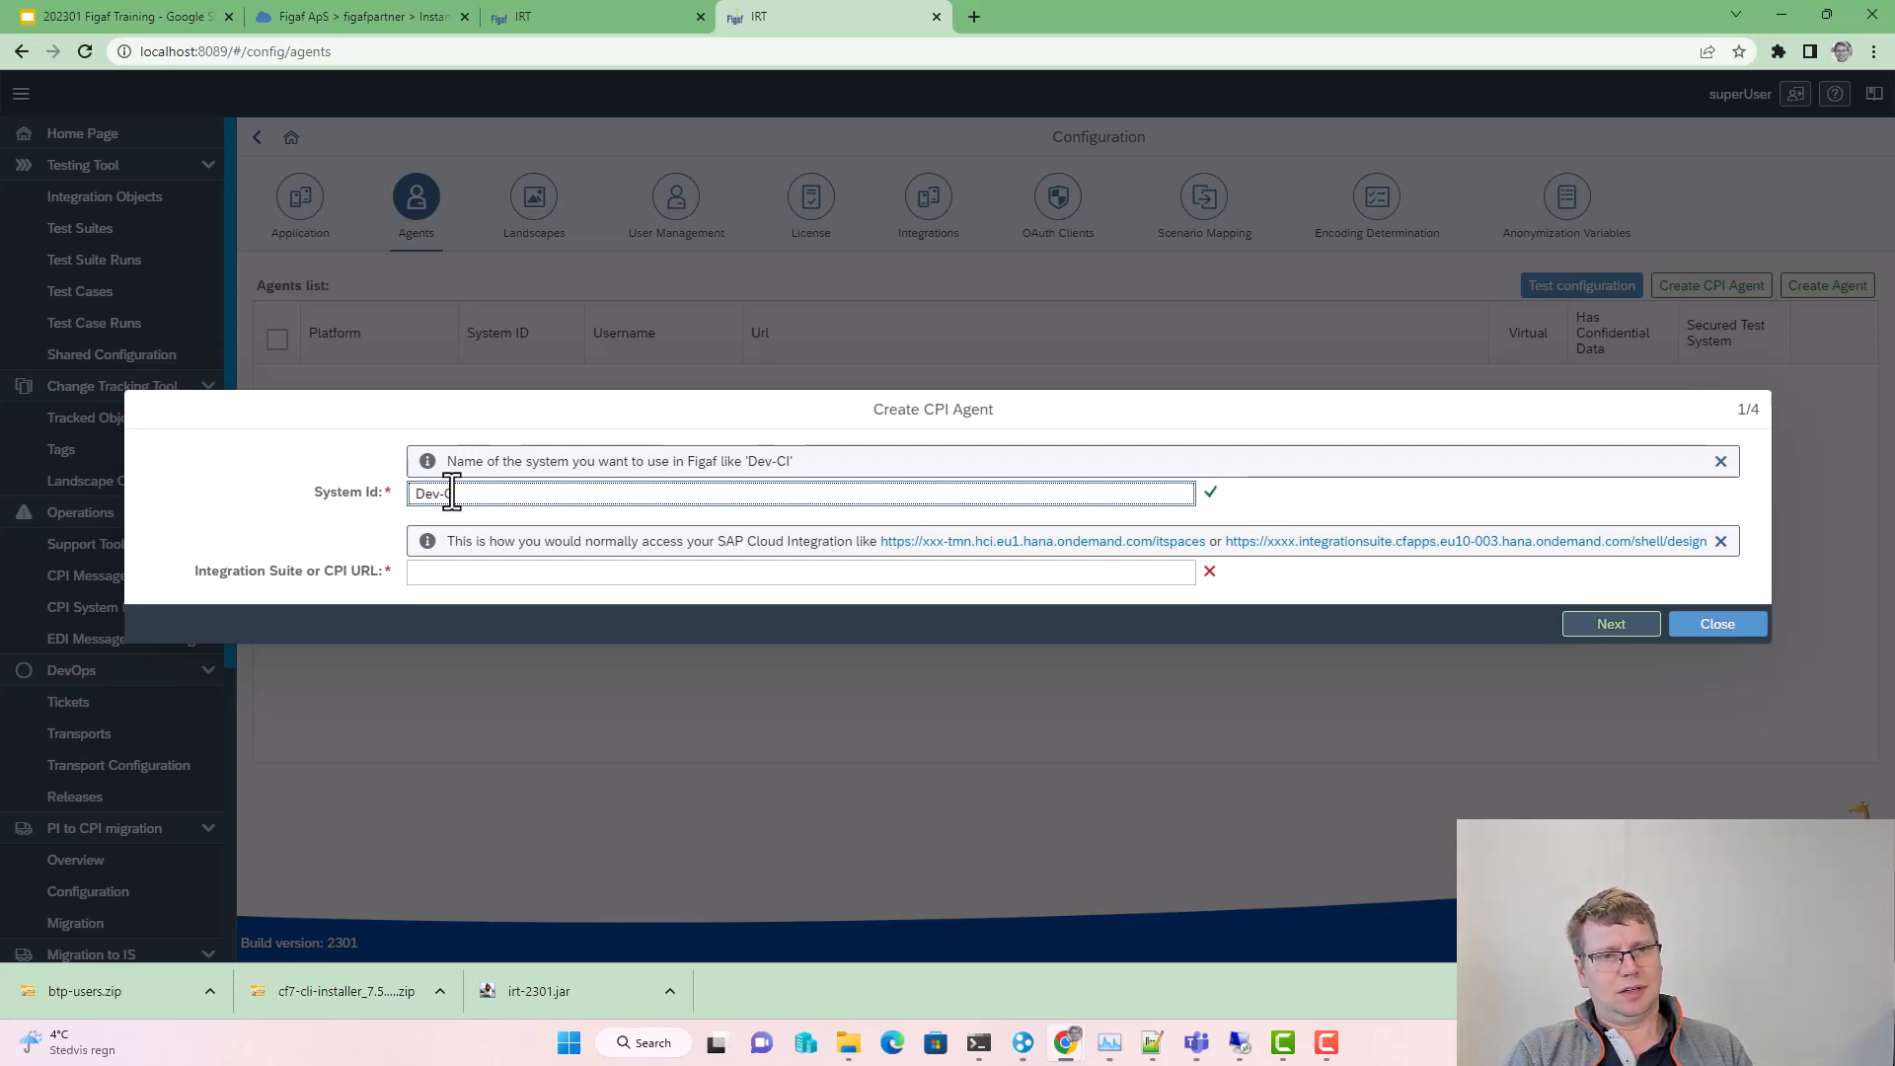
{"action": "type", "text": "CI"}
{"action": "key", "text": "Tab"}
{"action": "key", "text": "Tab"}
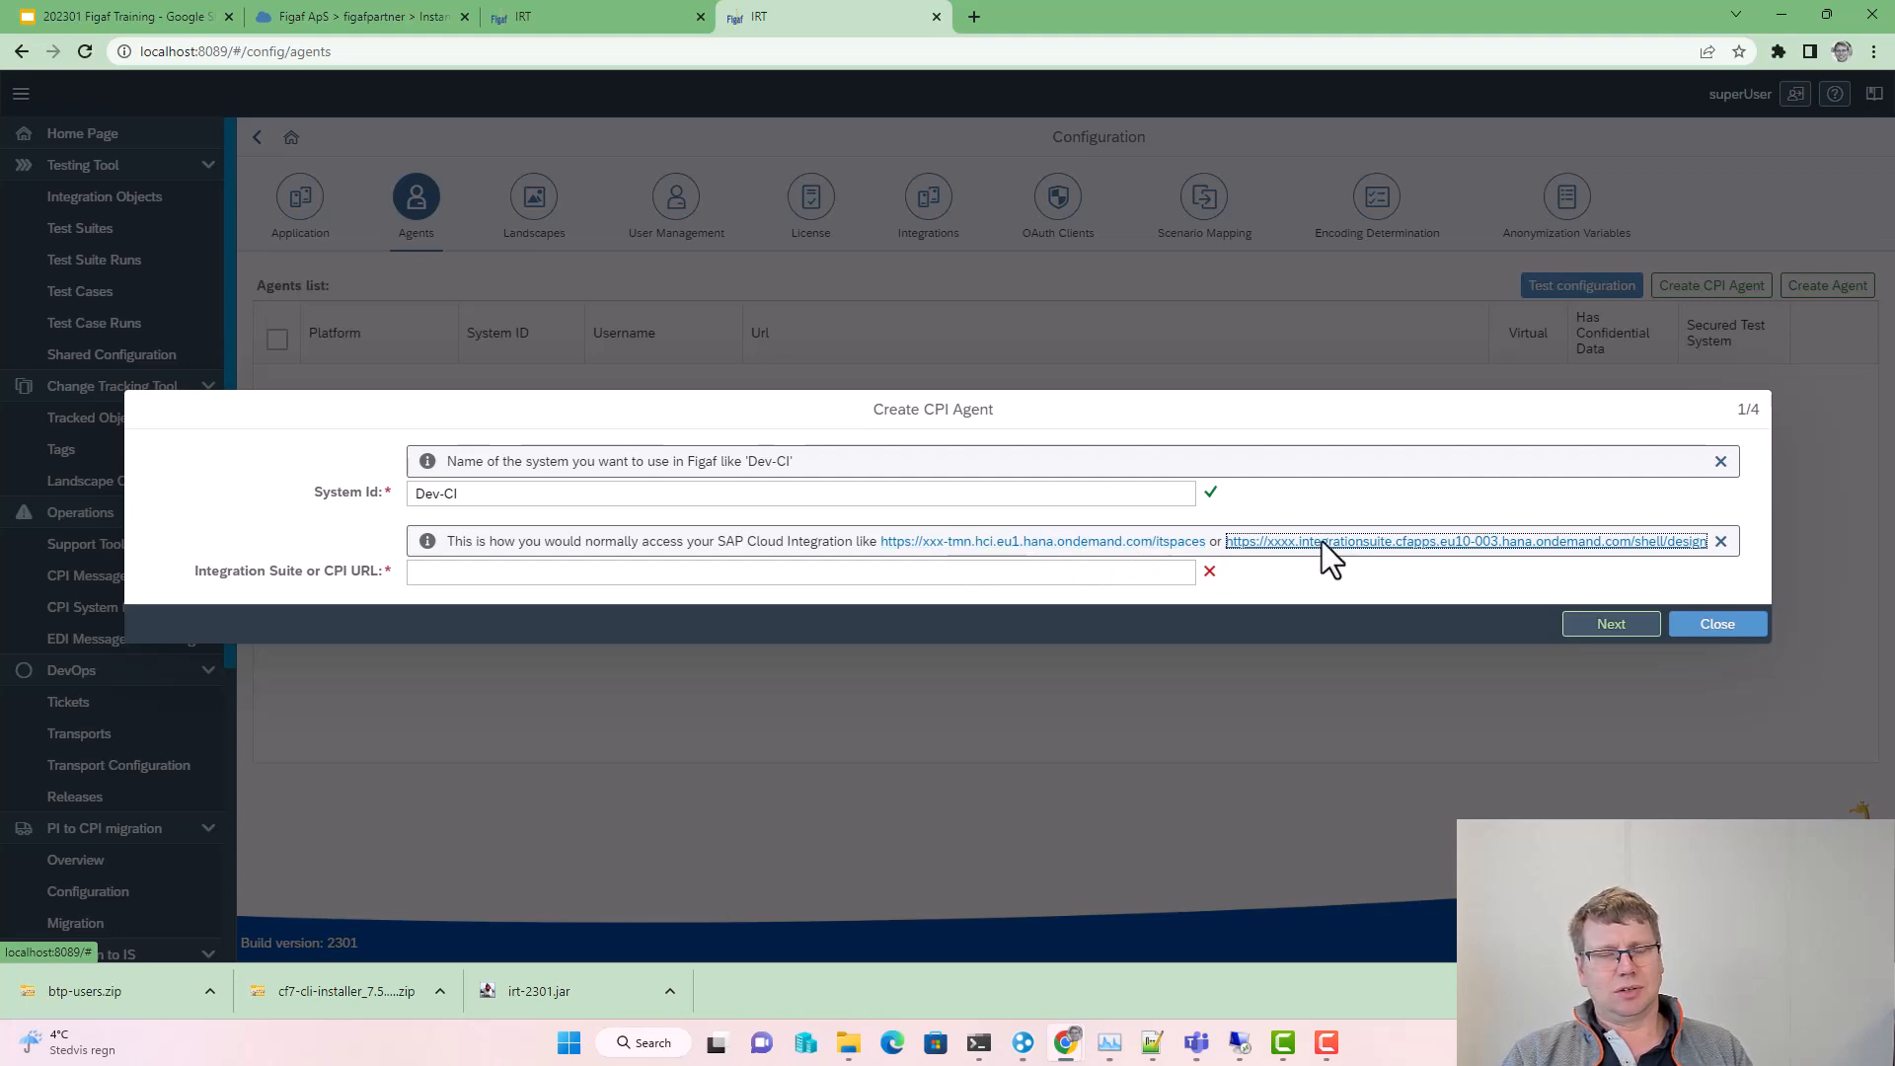
{"action": "left_click", "coordinate": [550, 14]}
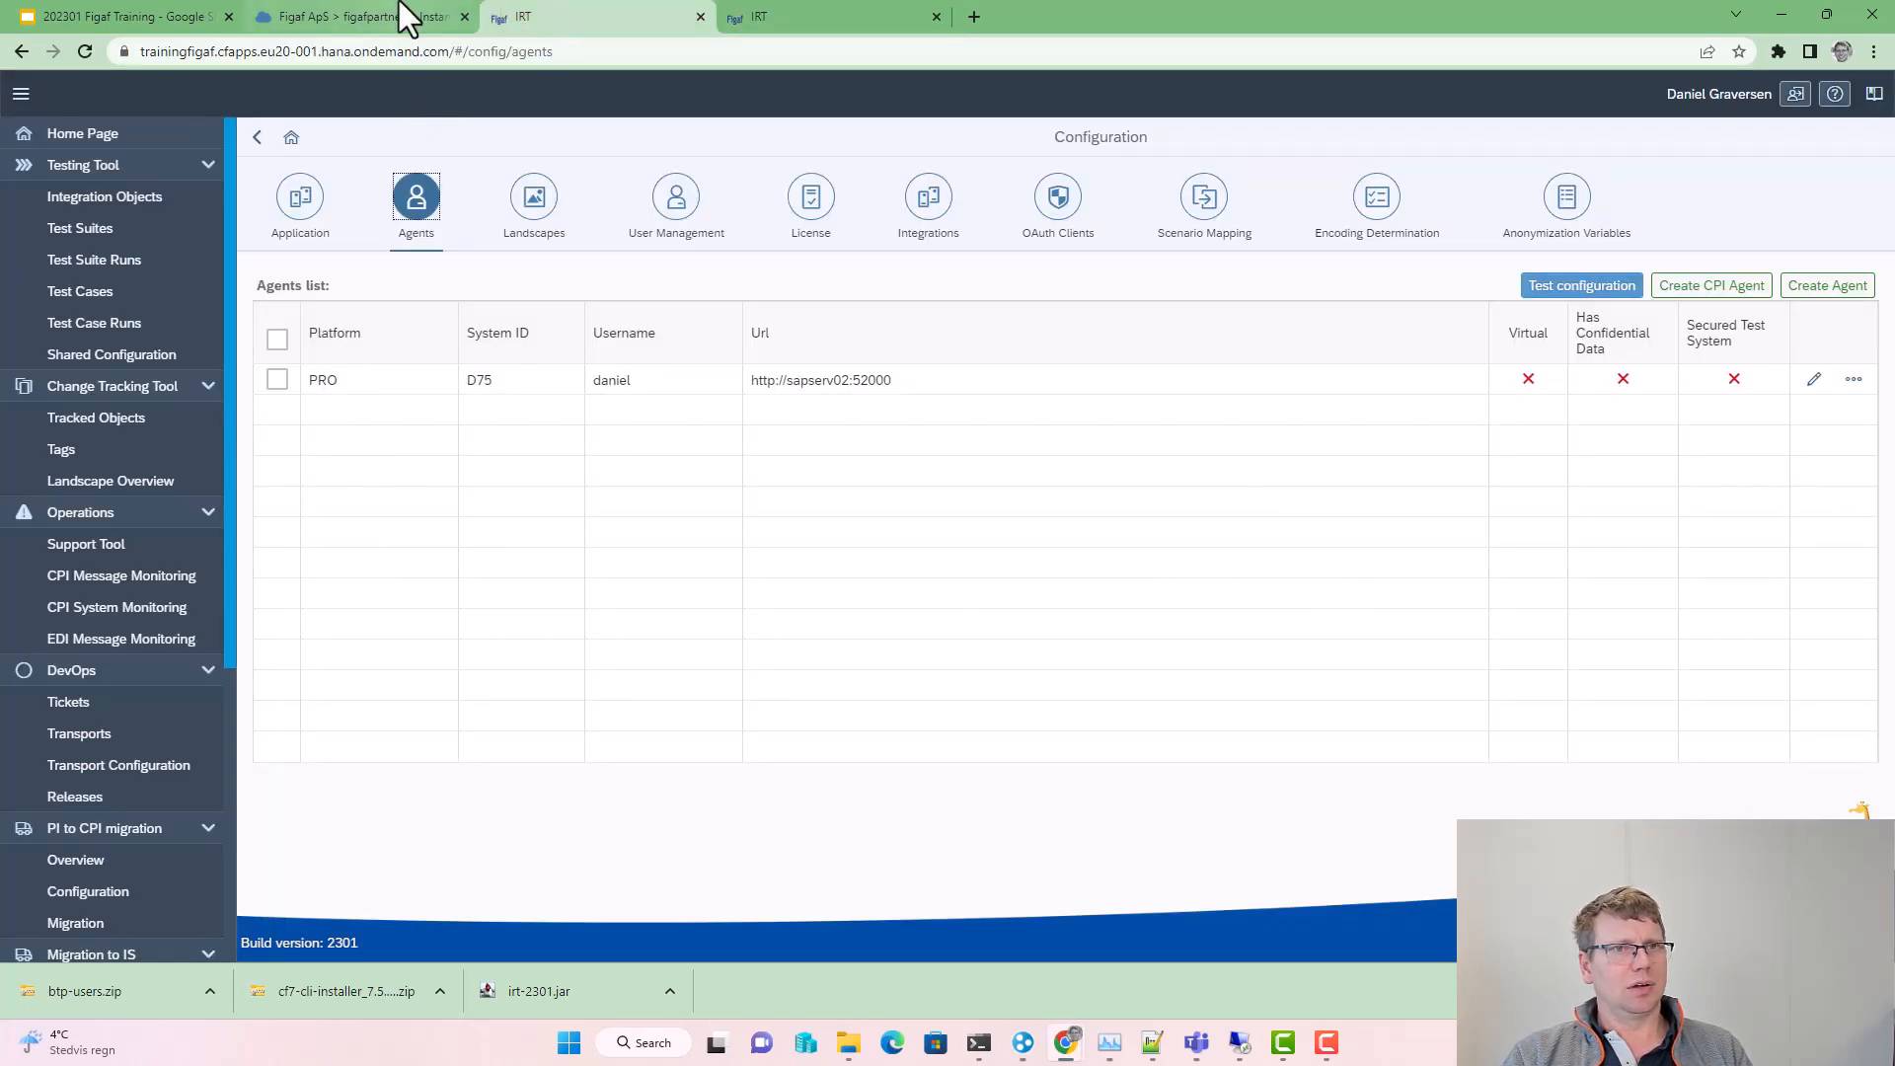
Step: Launch Integration Suite from BTP Cockpit subscriptions and copy its home URL for the CPI URL field
{"action": "left_click", "coordinate": [700, 16]}
{"action": "left_click", "coordinate": [255, 15]}
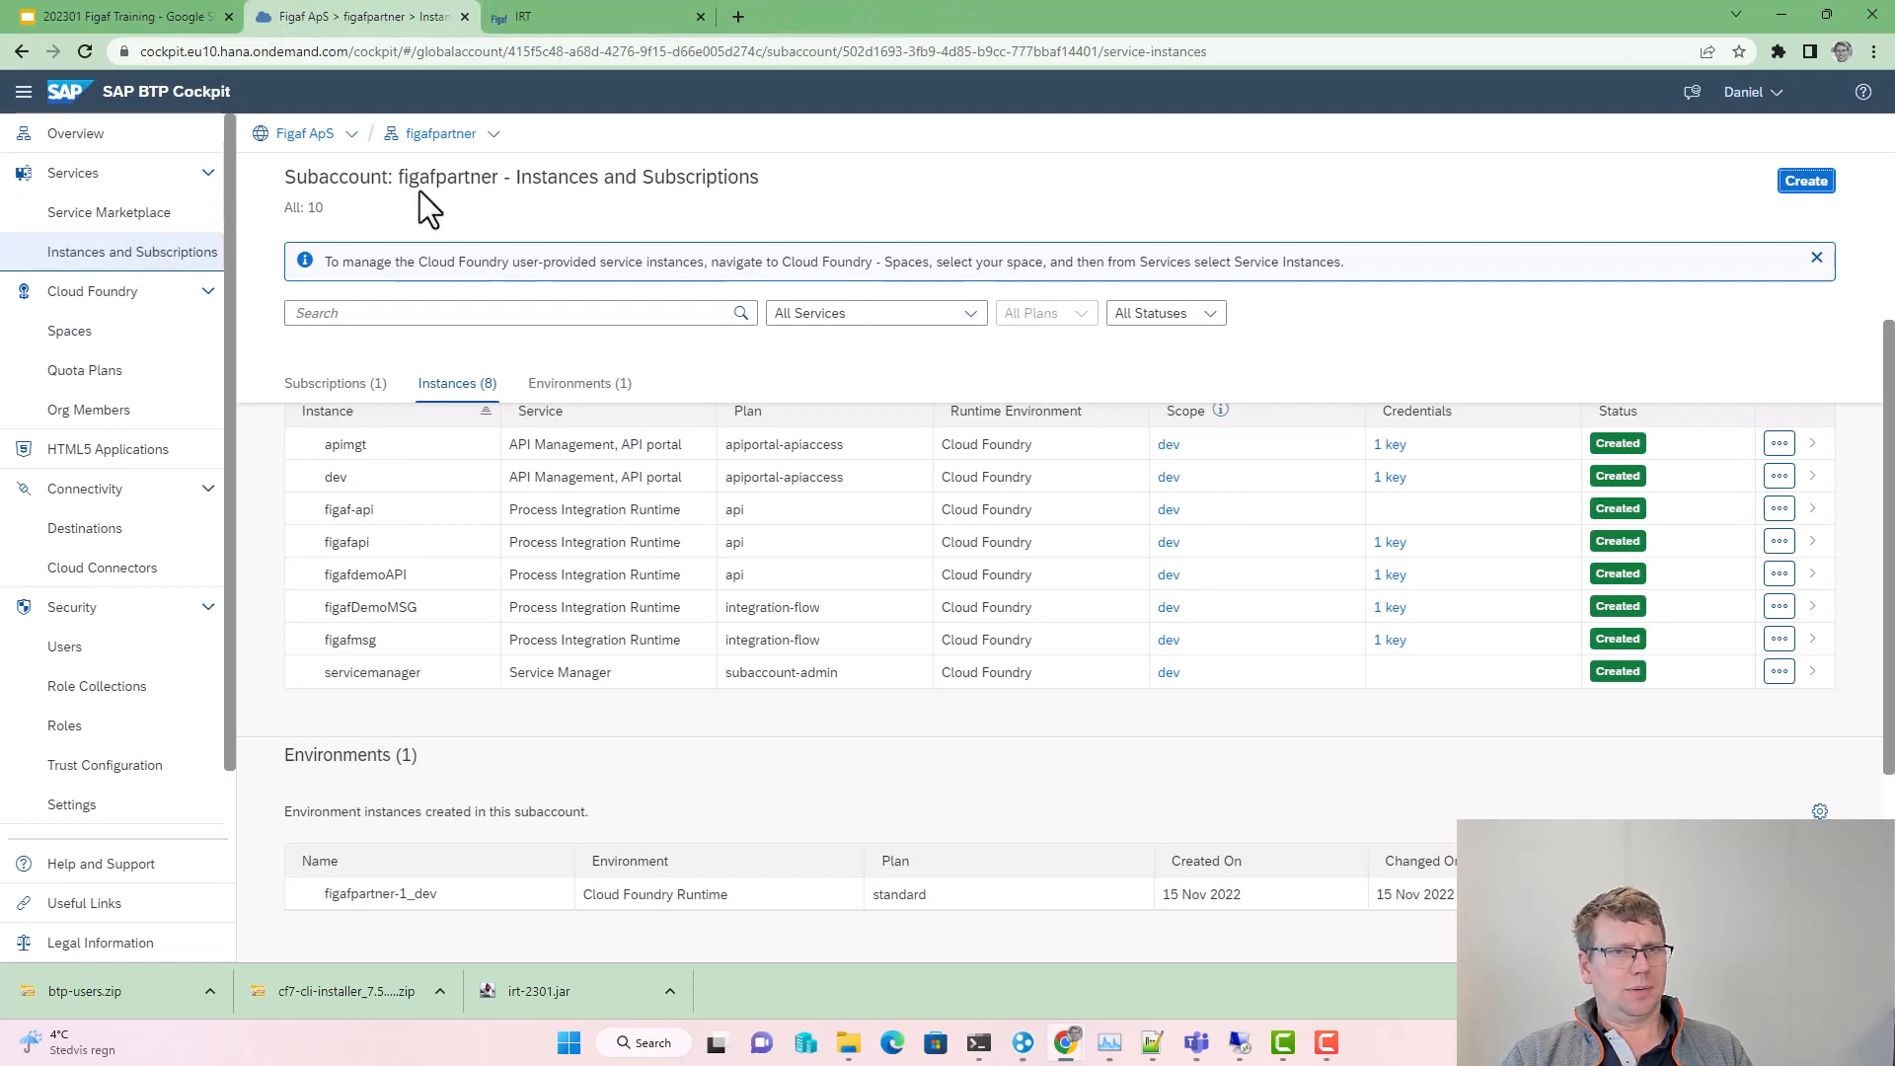
{"action": "left_click", "coordinate": [352, 381]}
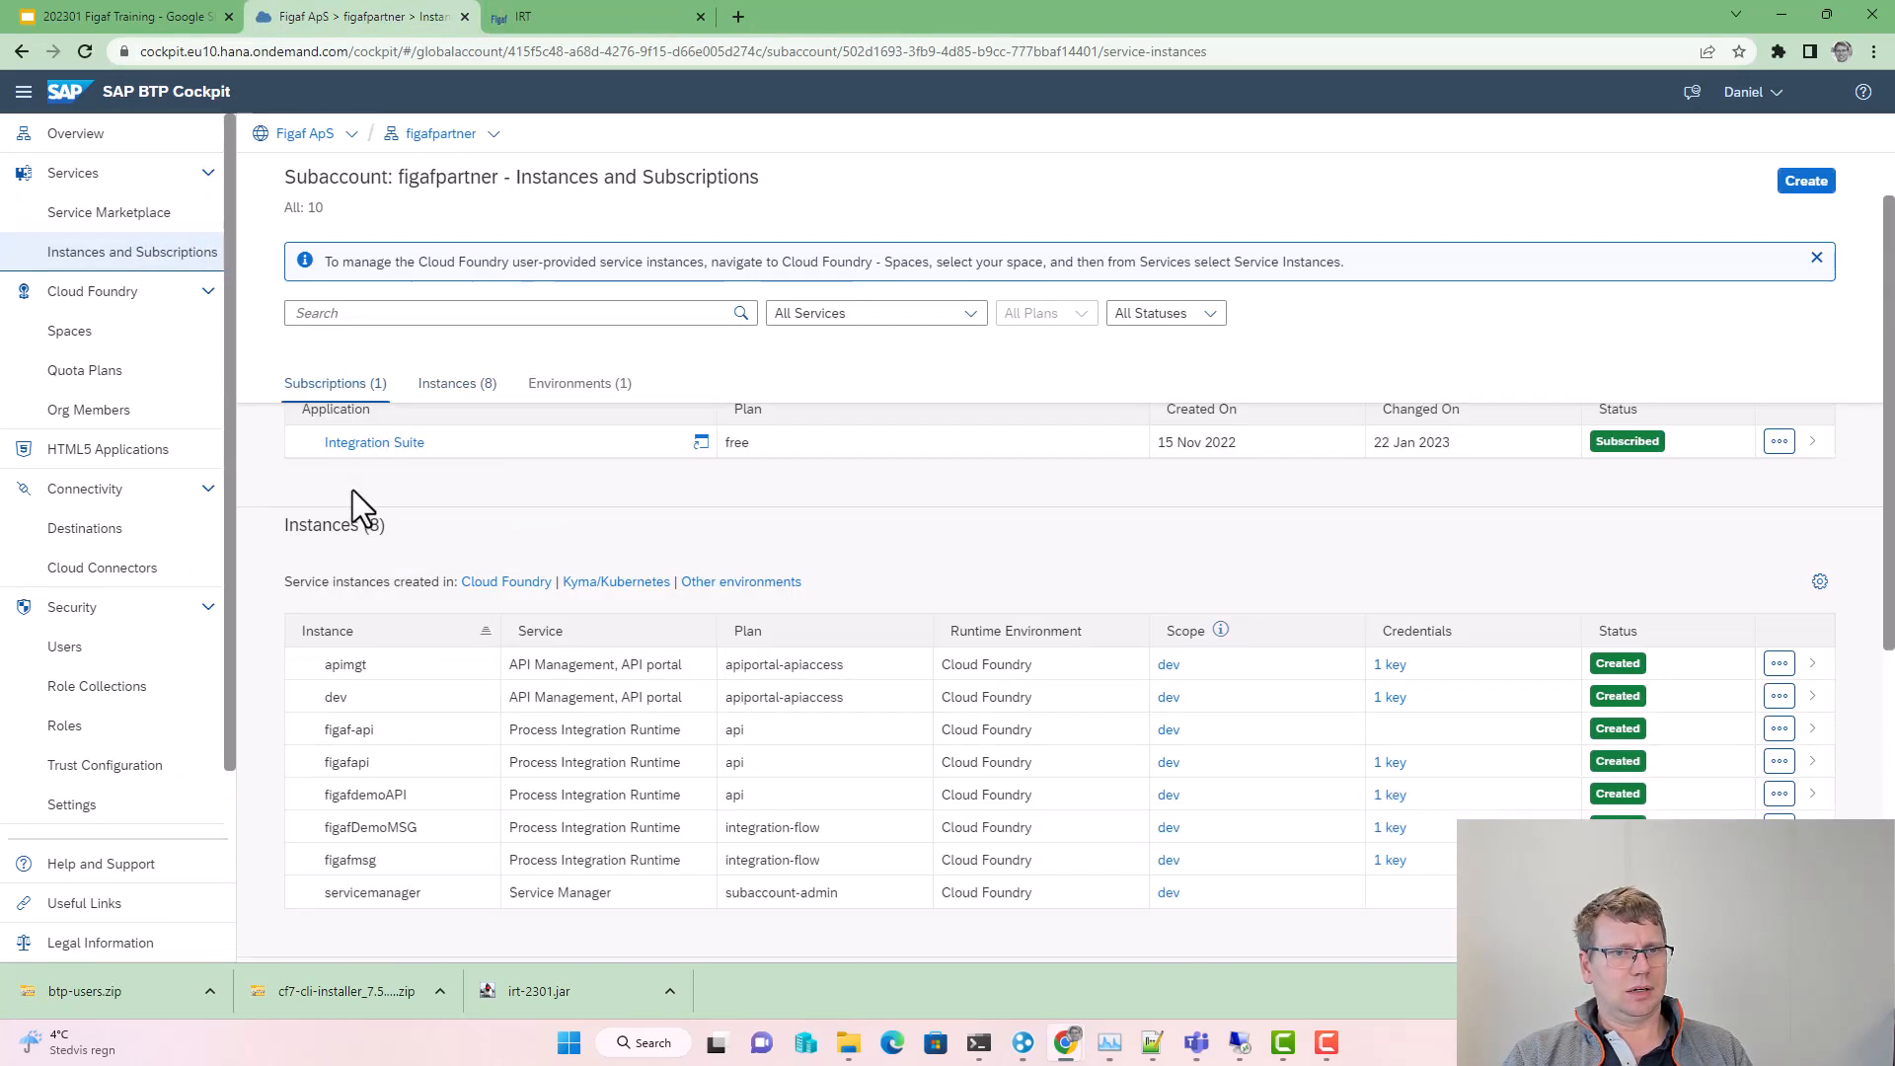
{"action": "left_click", "coordinate": [340, 538]}
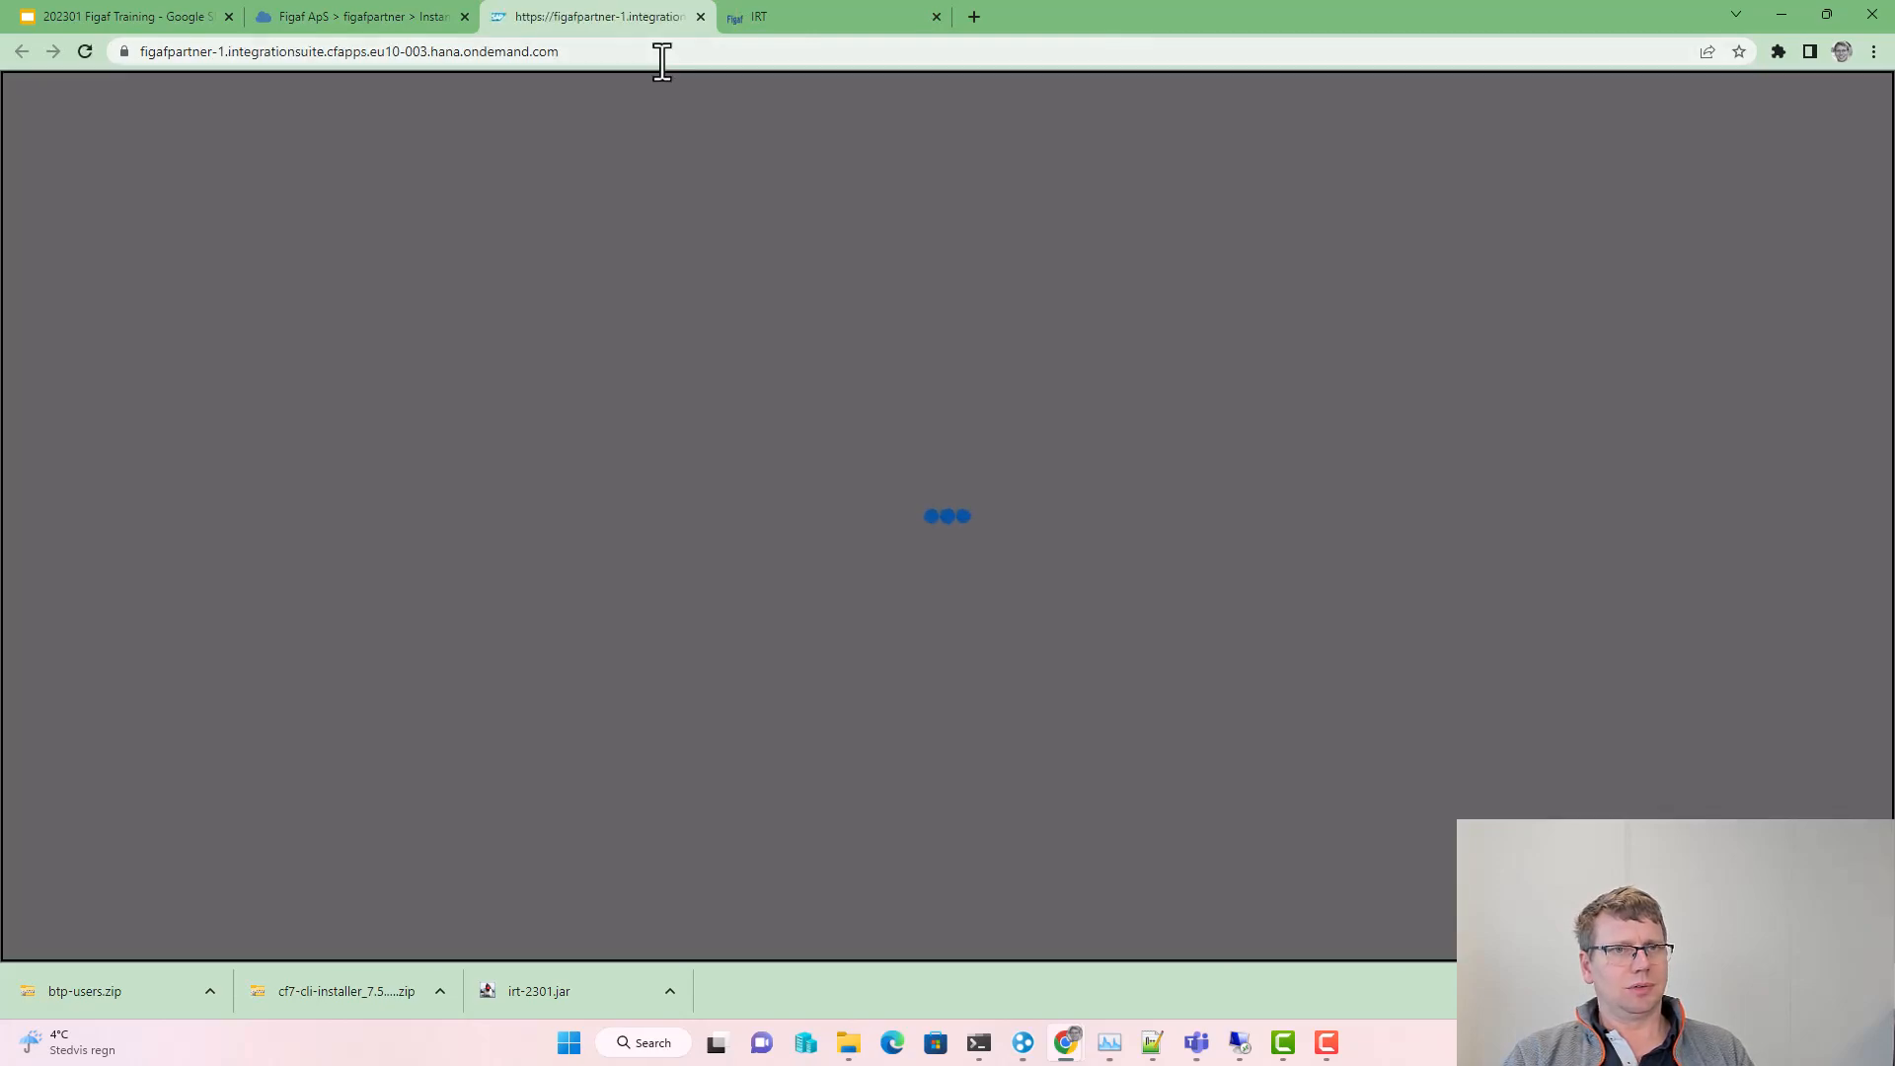
{"action": "left_click", "coordinate": [661, 51]}
{"action": "key", "text": "ctrl+c"}
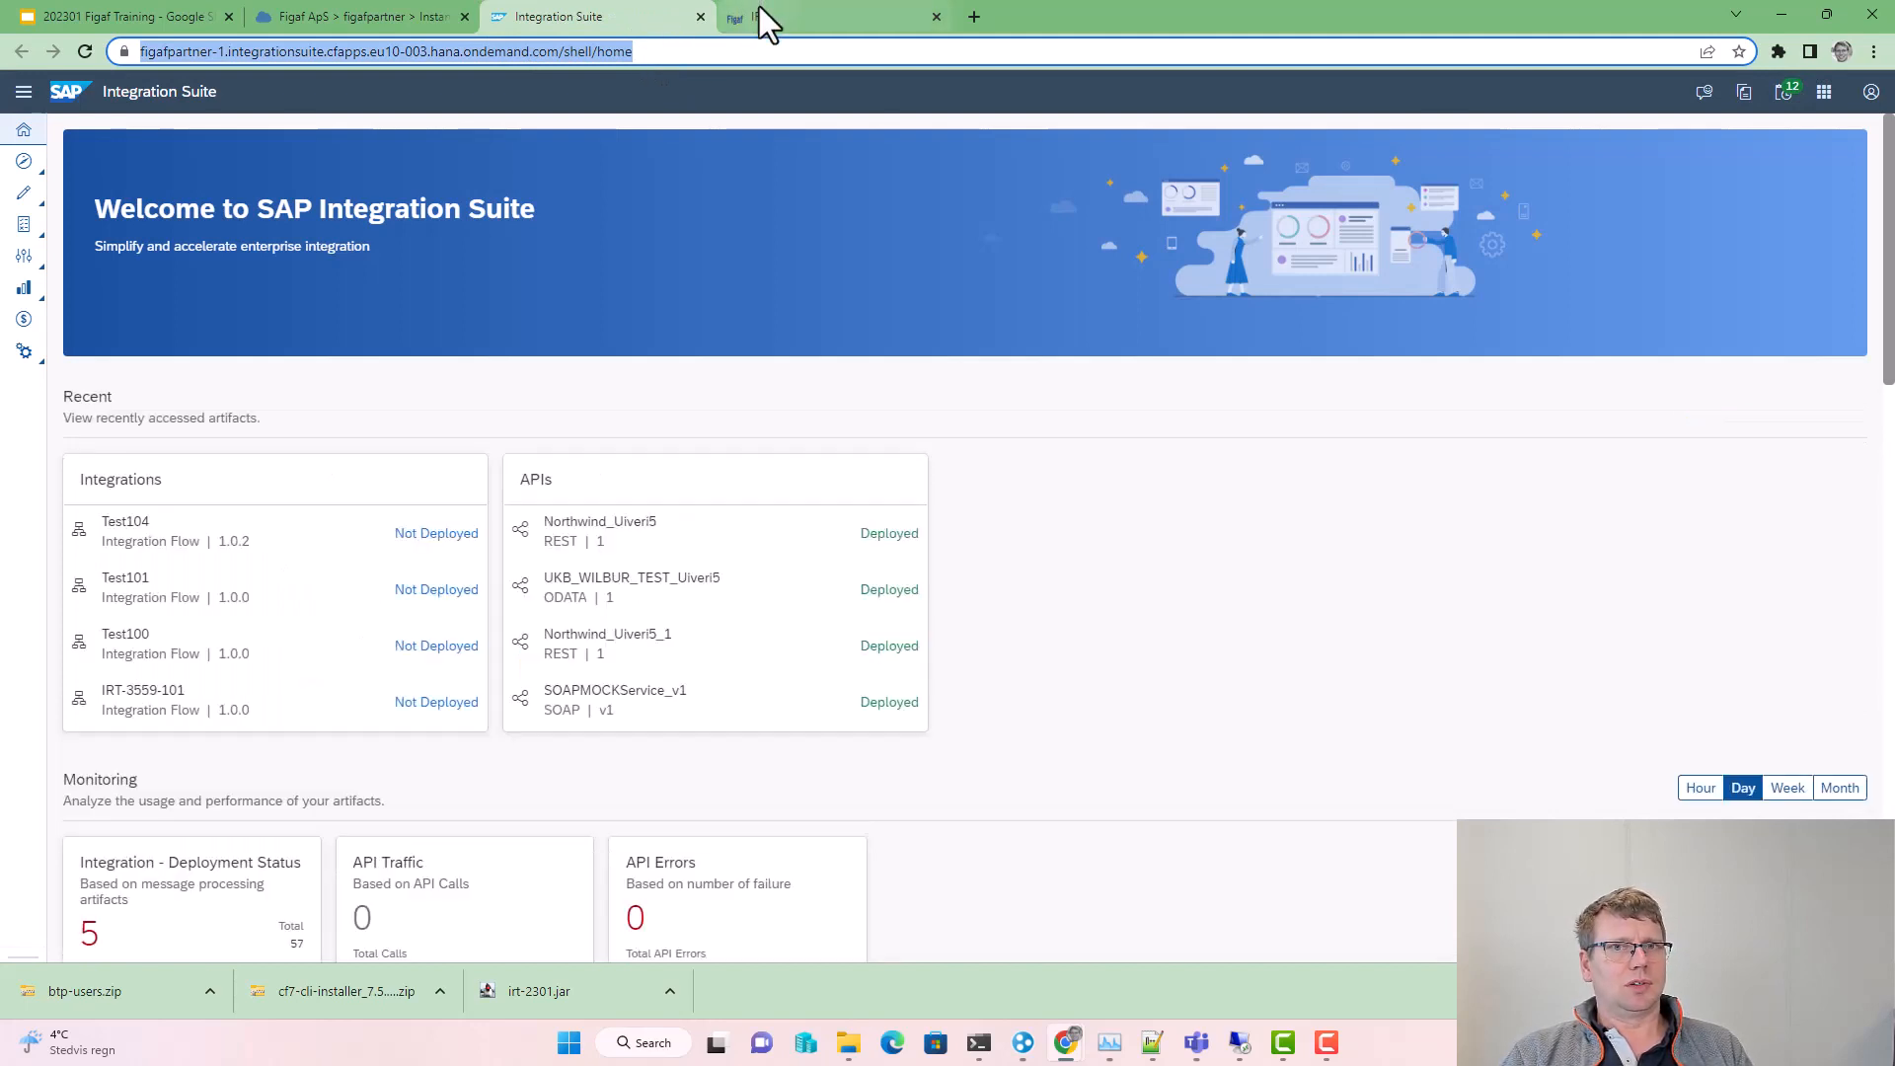
{"action": "left_click", "coordinate": [763, 14]}
{"action": "left_click", "coordinate": [804, 571]}
Step: Paste the Integration Suite URL as CPI URL and create agent Dev-CI
{"action": "key", "text": "ctrl+v"}
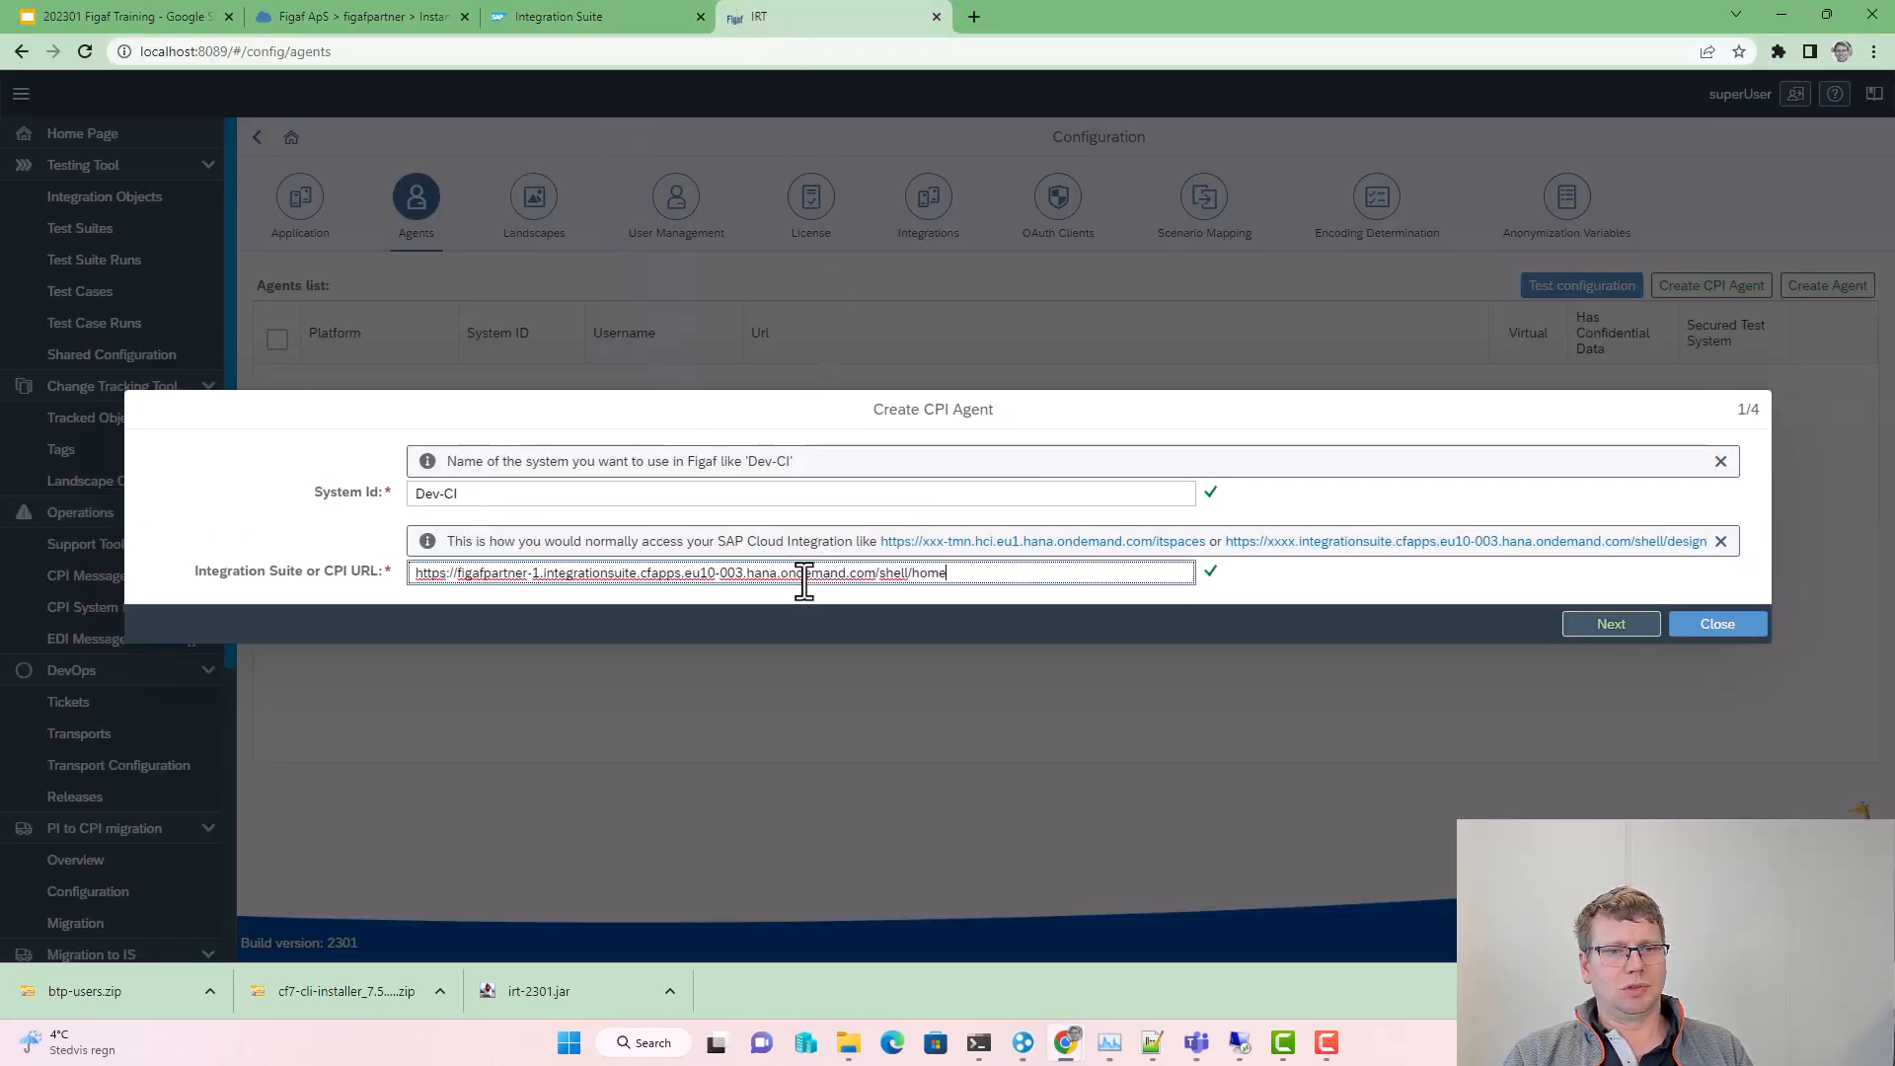
{"action": "left_click", "coordinate": [1605, 634]}
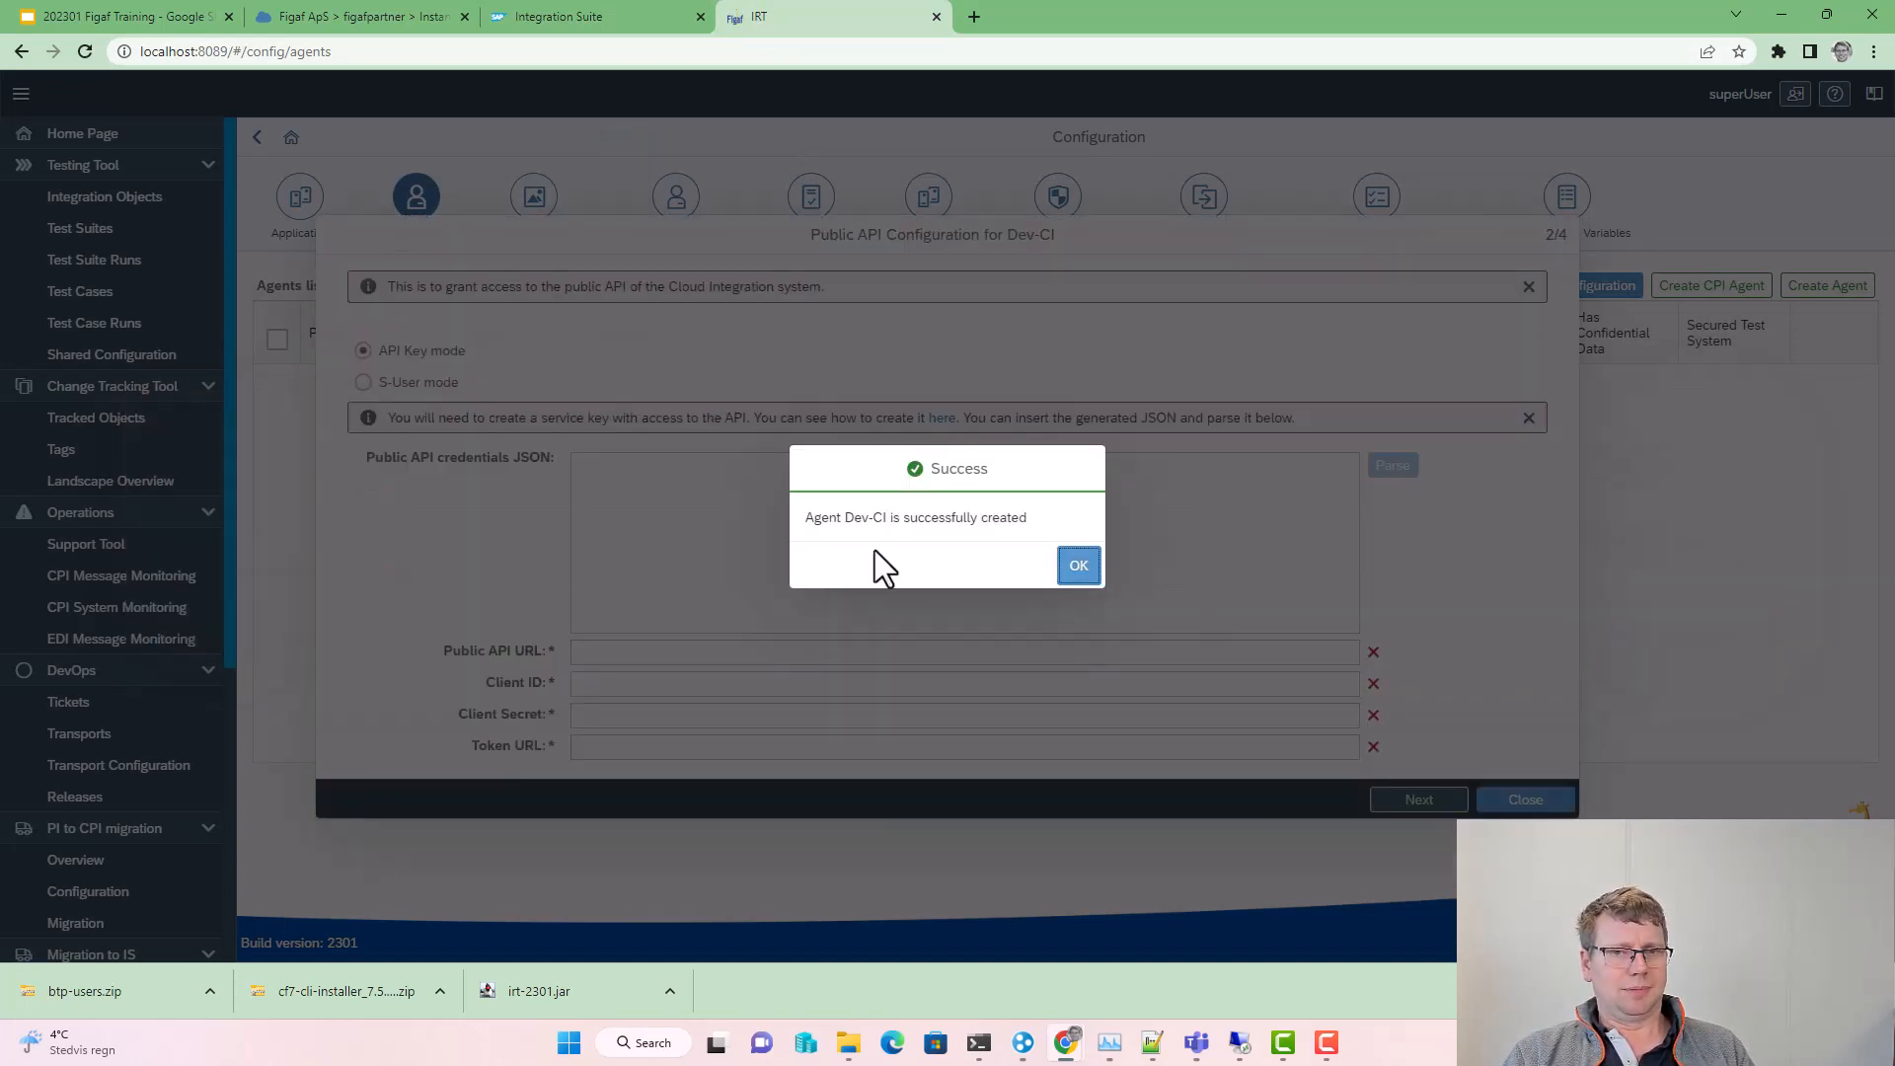
{"action": "left_click", "coordinate": [1078, 567]}
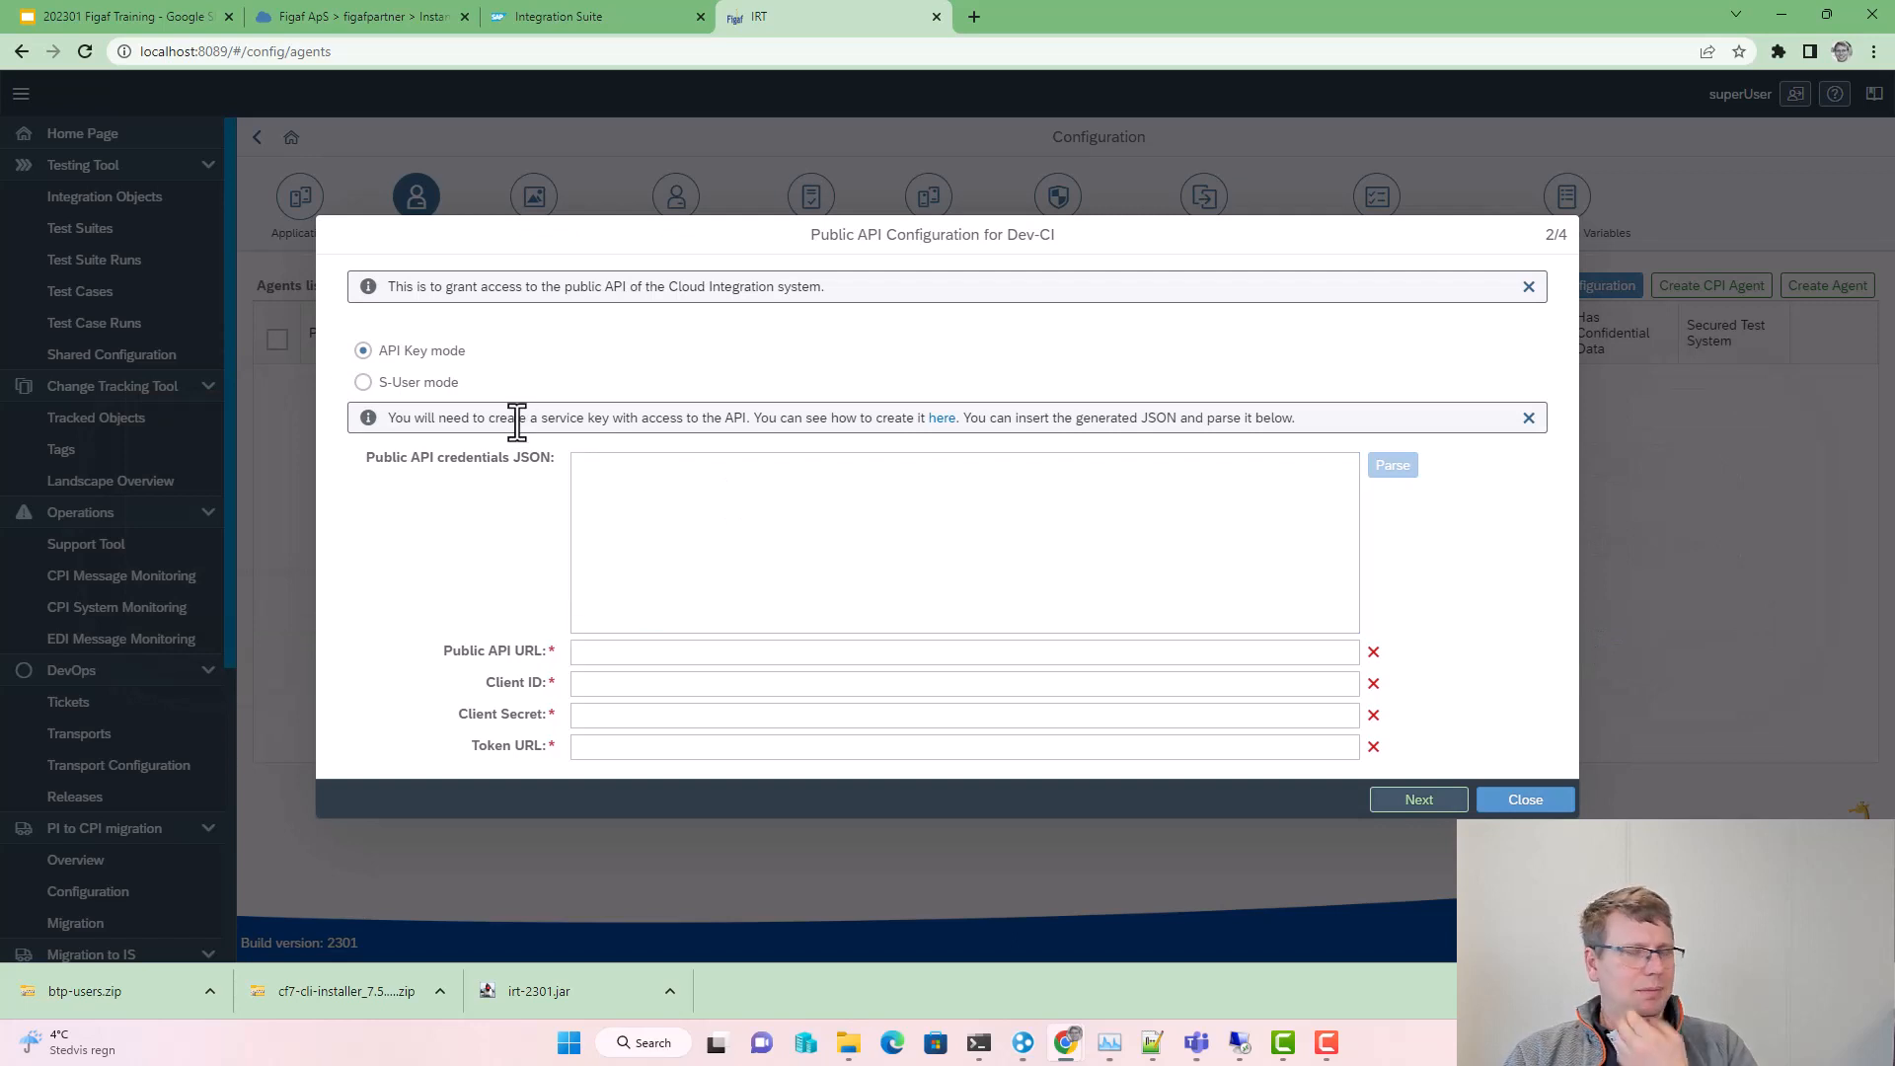
Step: Keep API Key authentication for the public API step and return to BTP Cockpit
{"action": "left_click", "coordinate": [439, 384]}
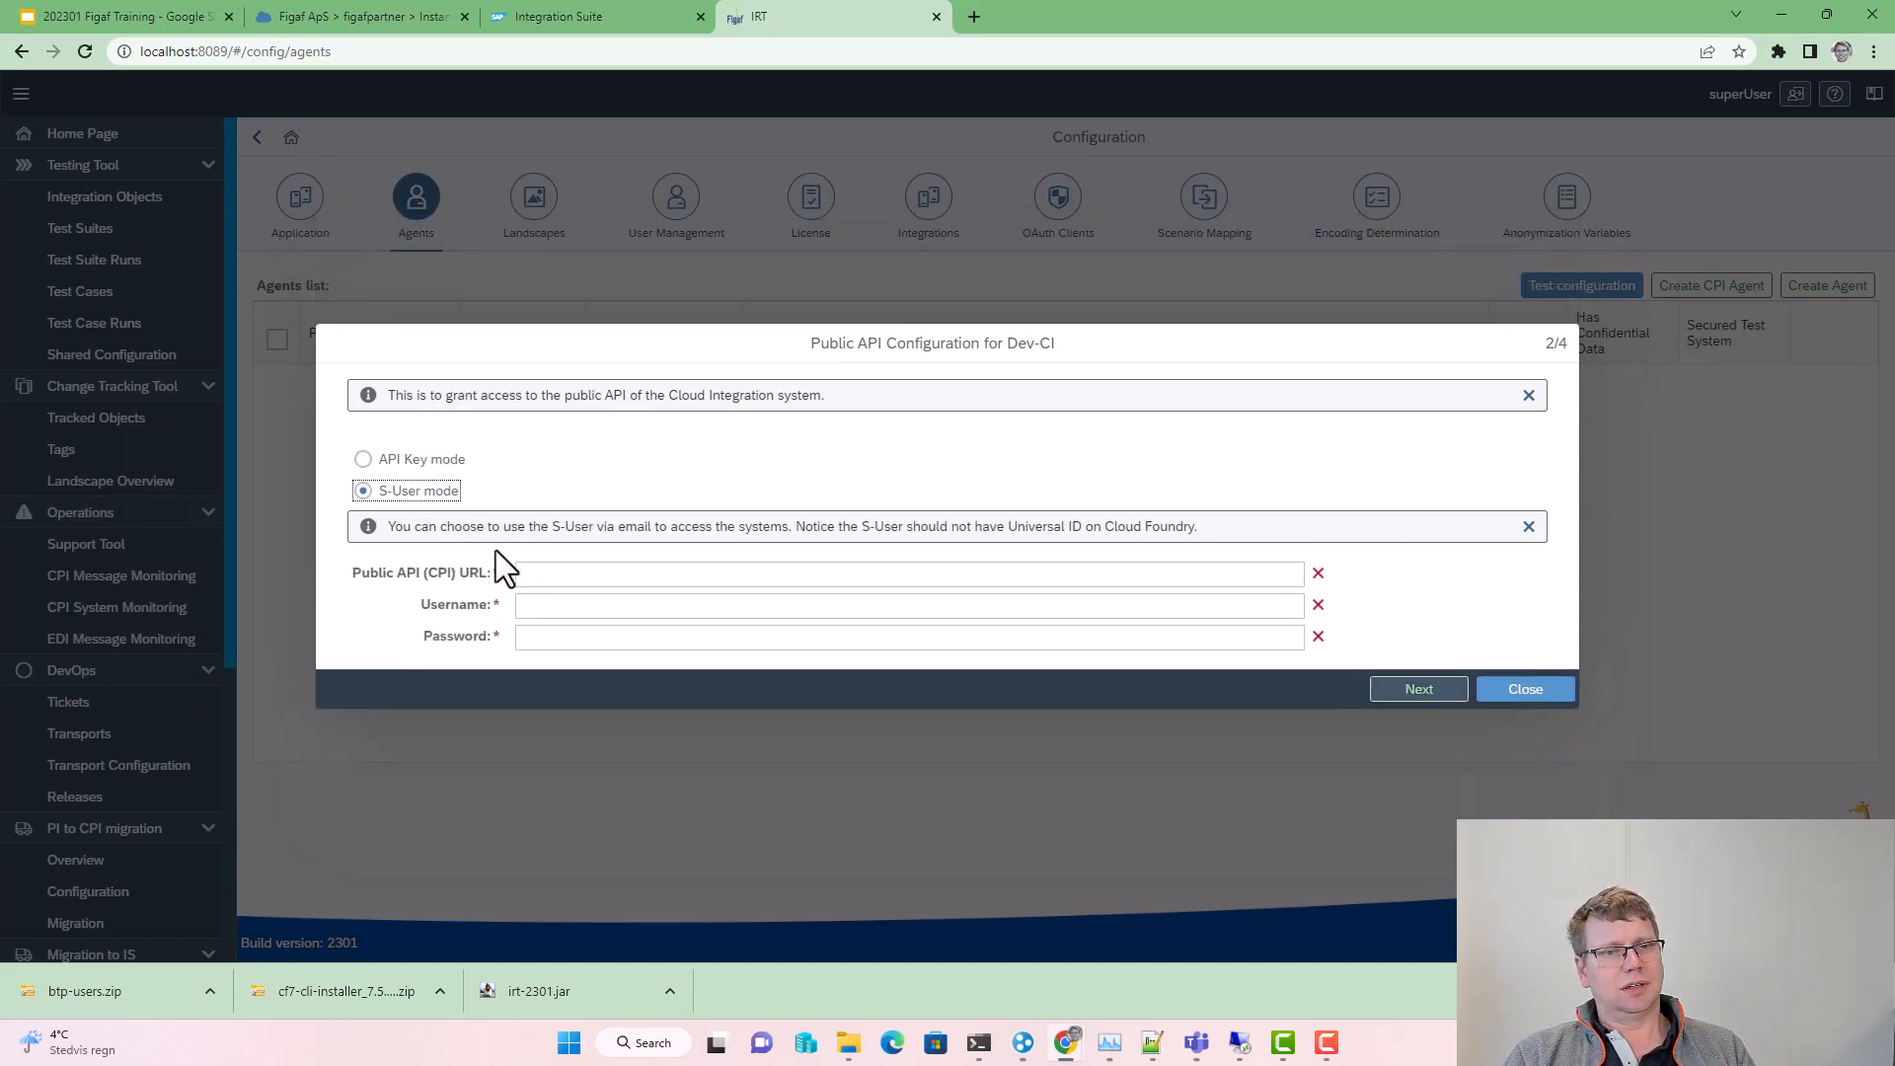
{"action": "left_click", "coordinate": [419, 460]}
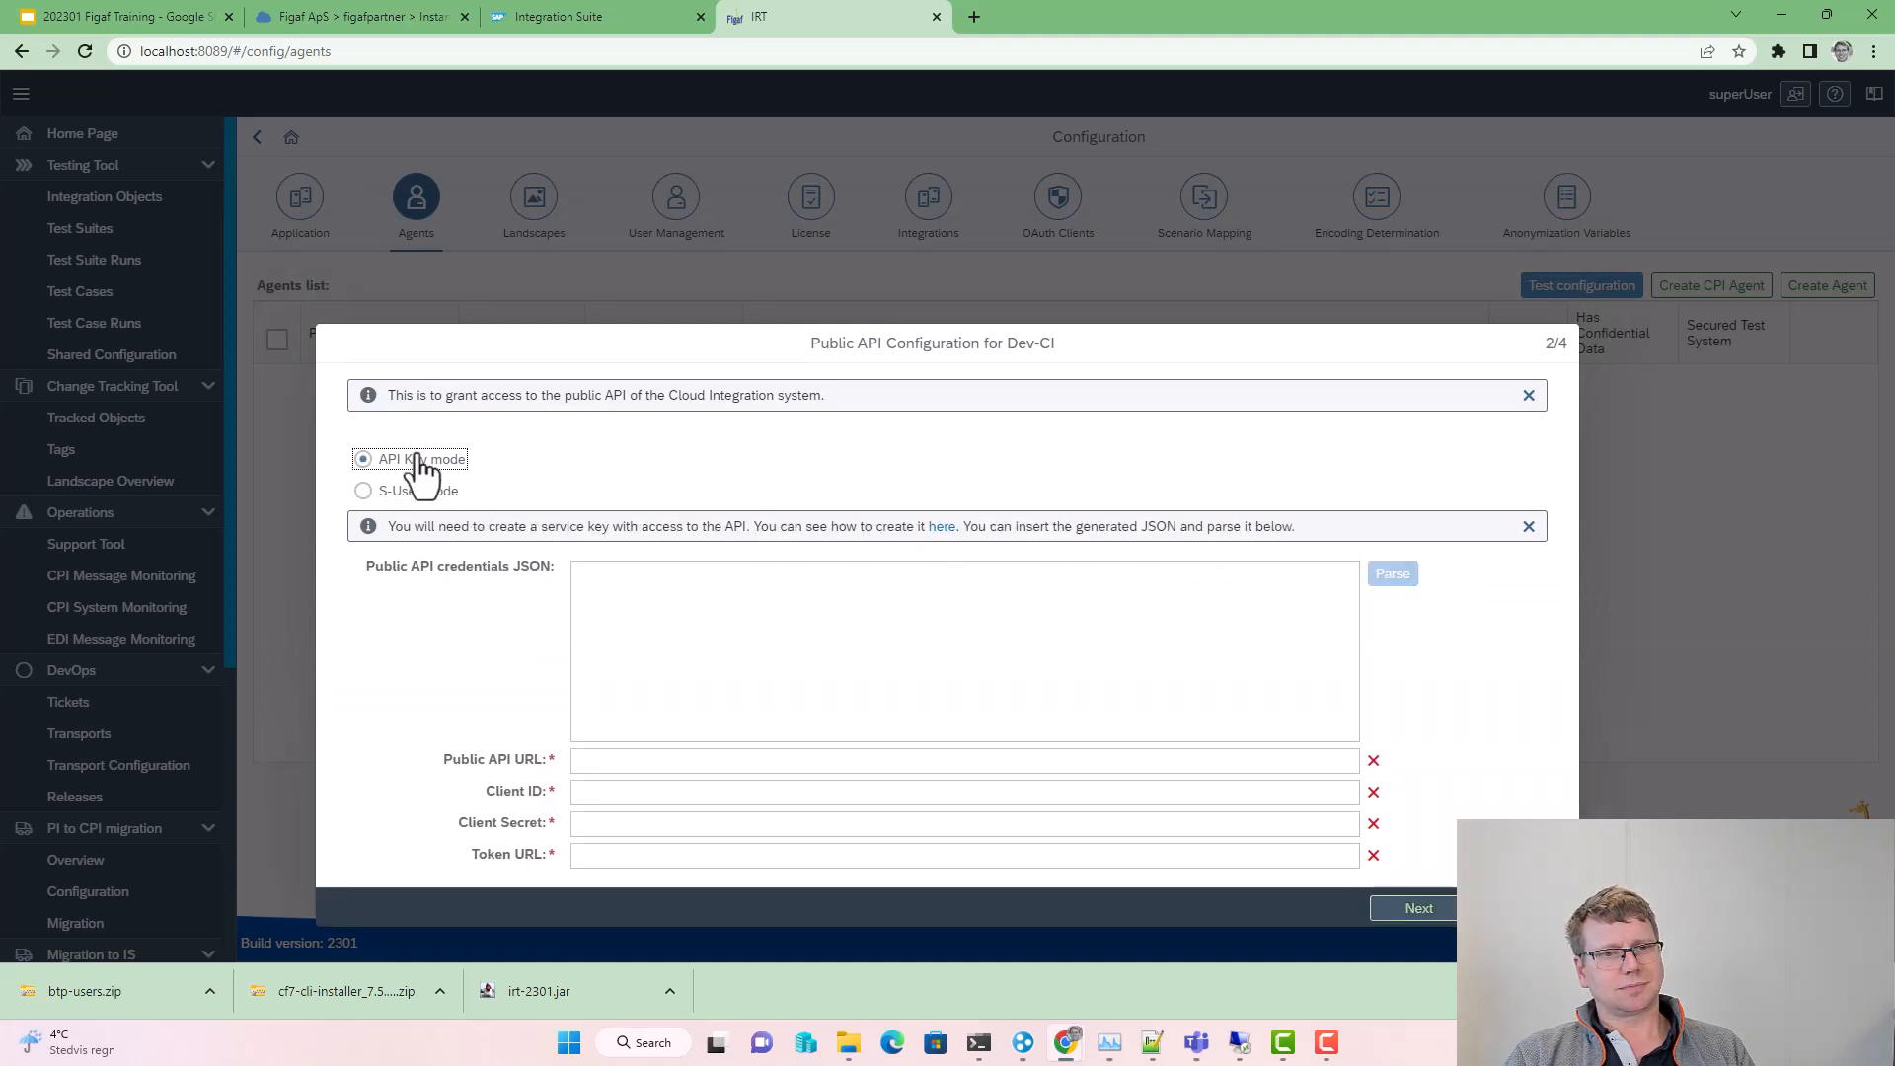
{"action": "left_click", "coordinate": [555, 4]}
{"action": "left_click", "coordinate": [323, 5]}
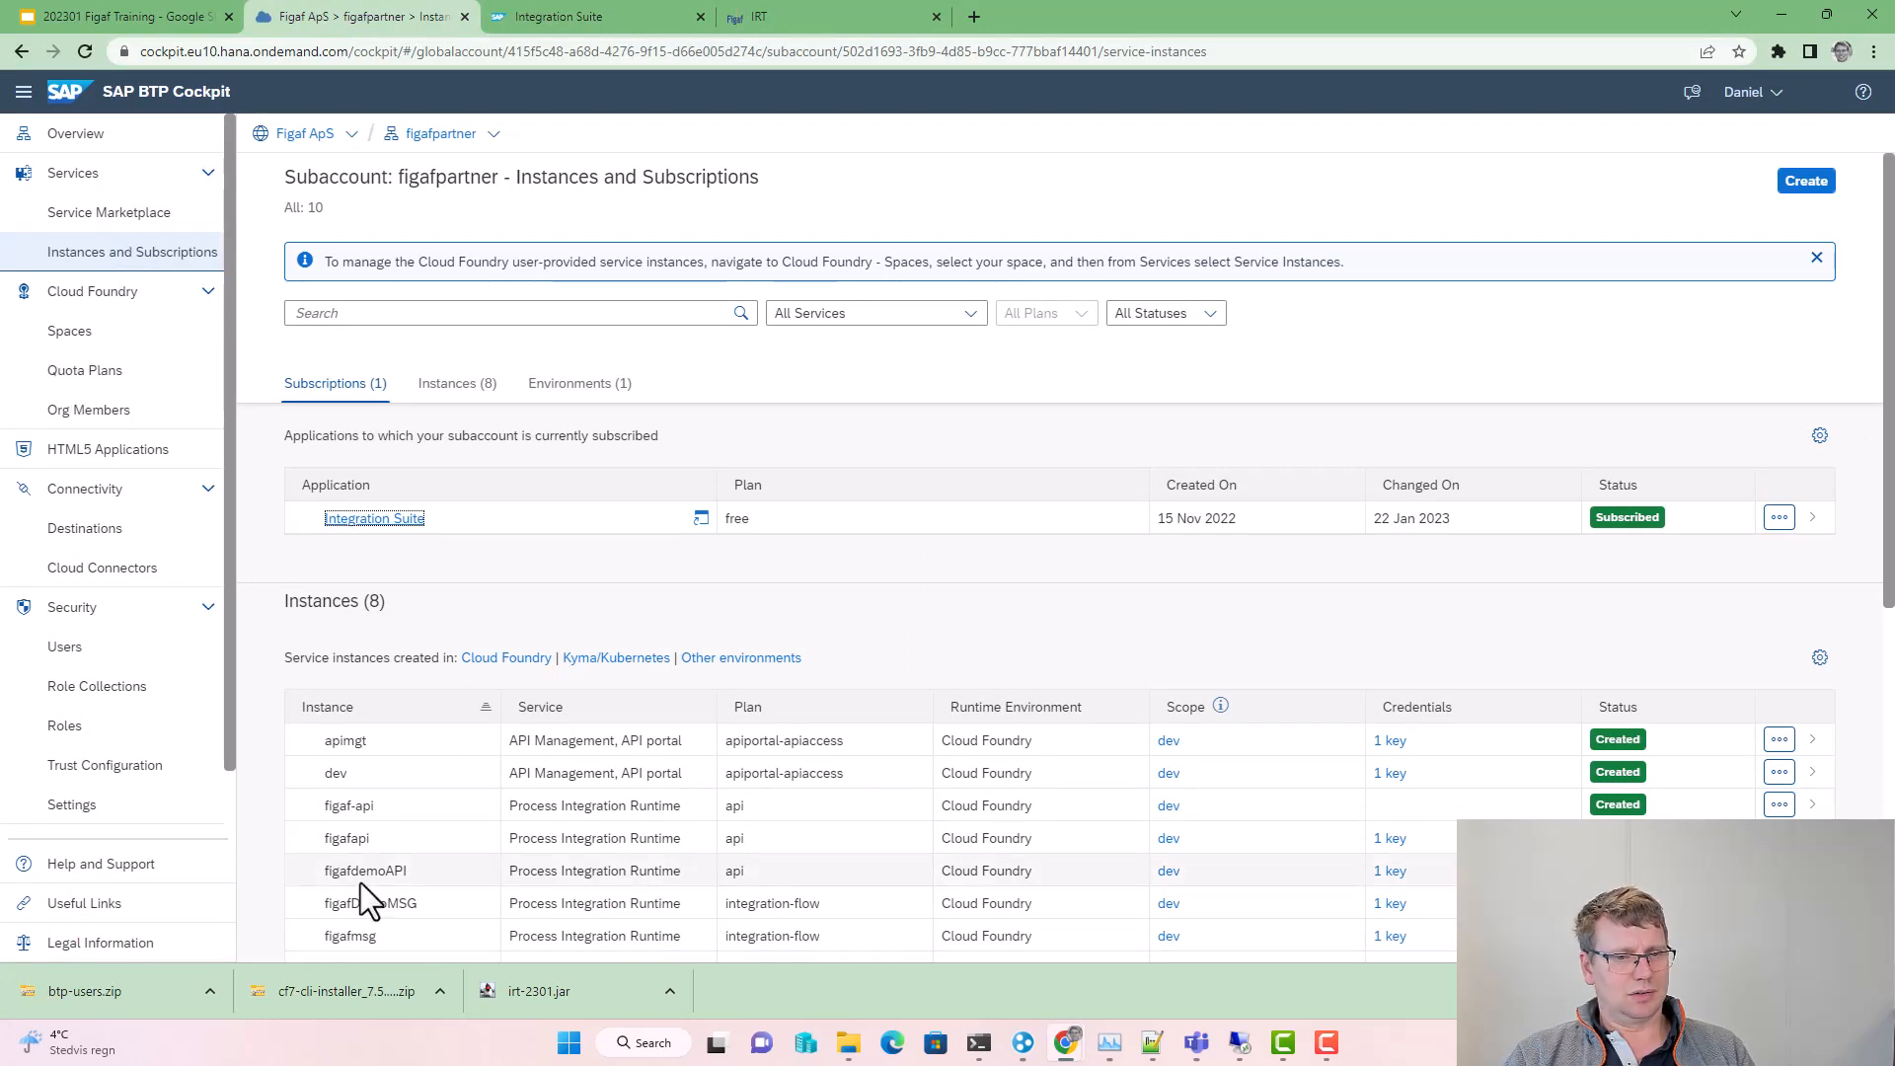
Step: Copy the figafdemoAPI service key's credentials JSON from its instance details in BTP Cockpit
{"action": "left_click", "coordinate": [487, 909]}
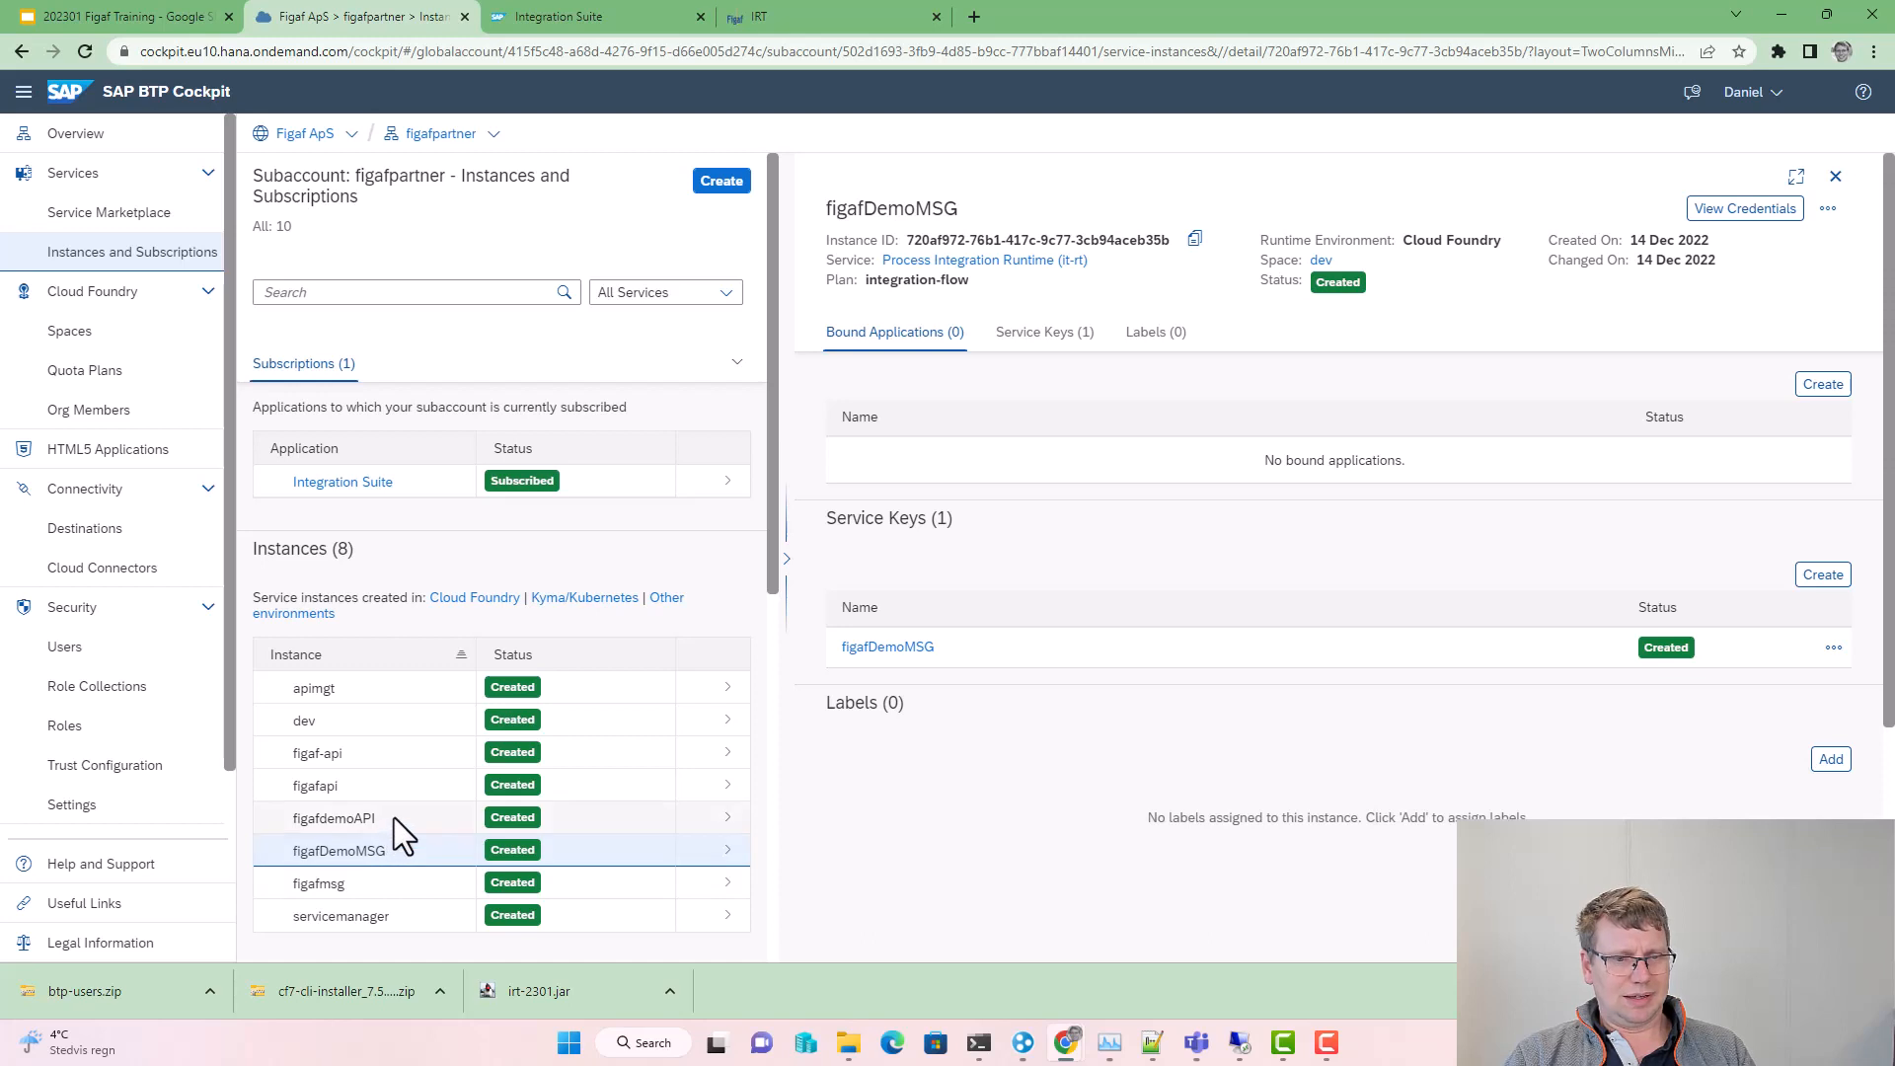
{"action": "left_click", "coordinate": [394, 817]}
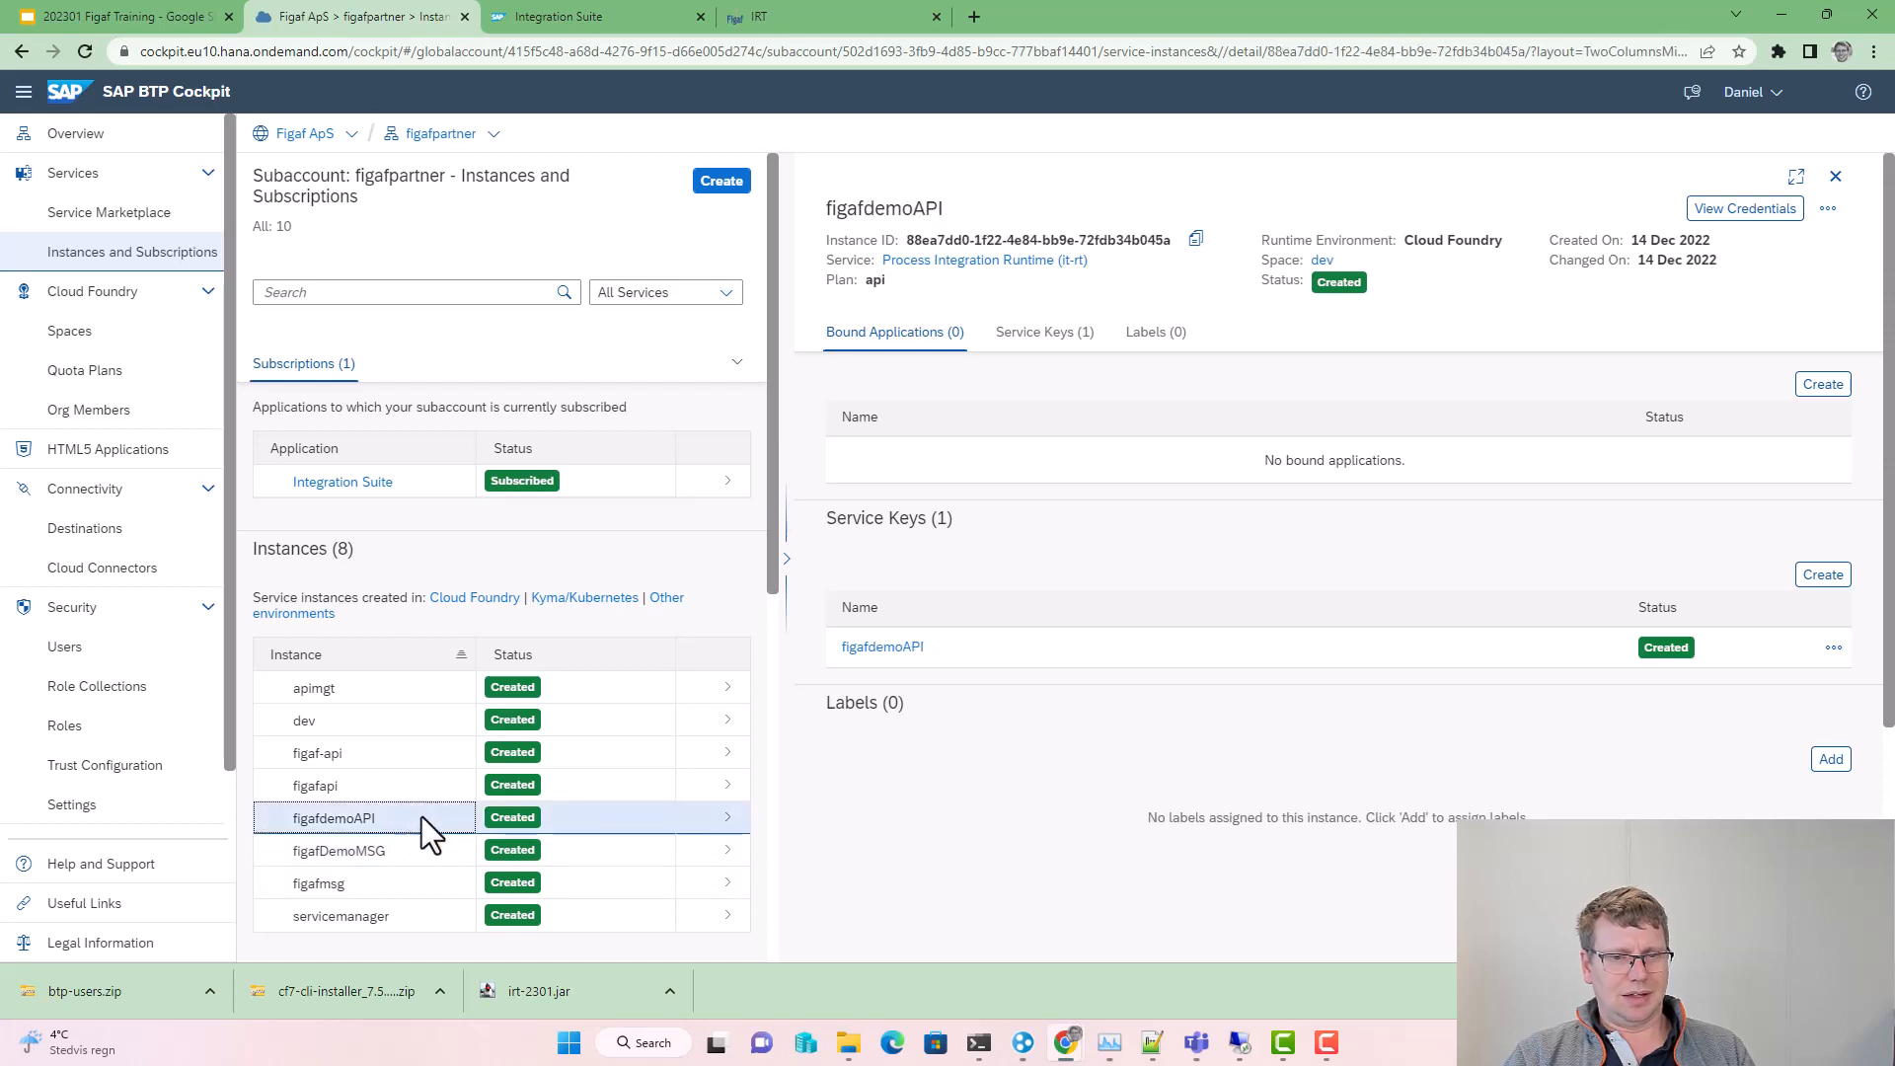
{"action": "left_click", "coordinate": [1834, 648]}
{"action": "left_click", "coordinate": [1816, 688]}
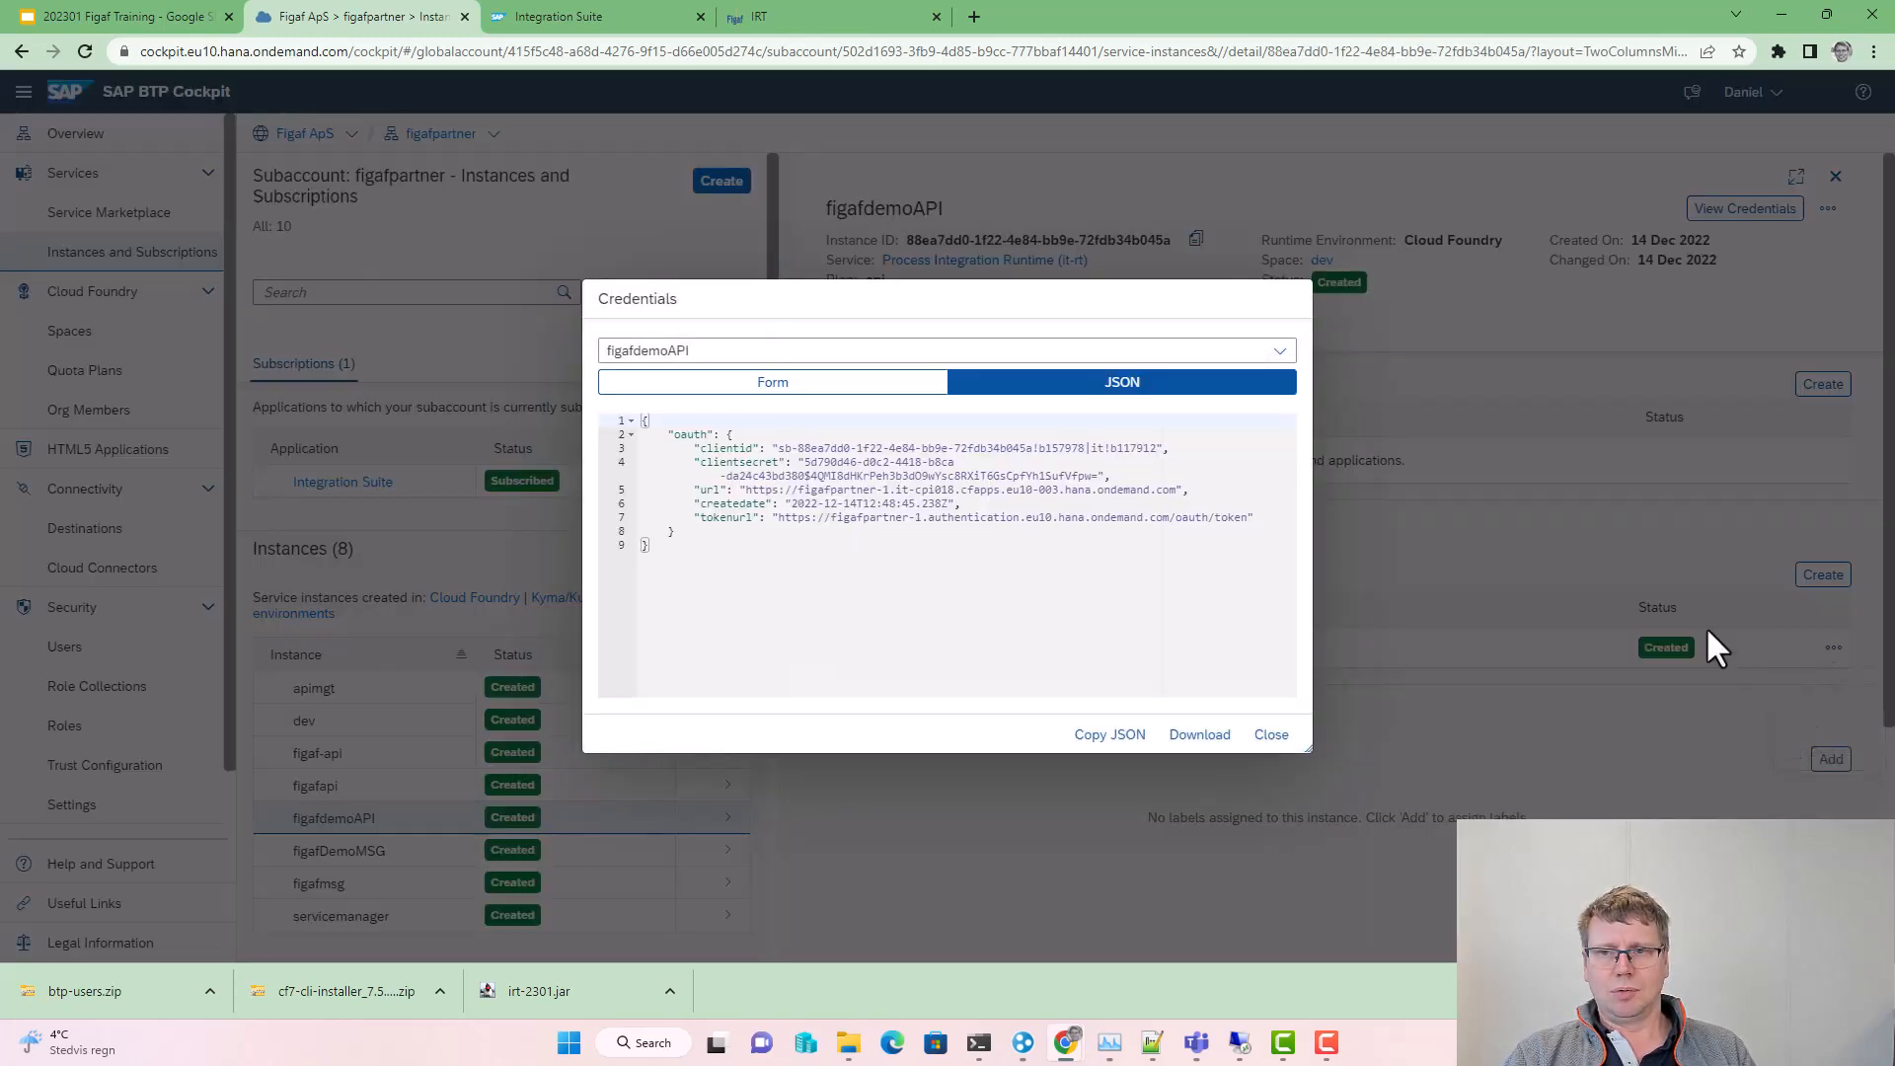
{"action": "left_click", "coordinate": [1105, 738]}
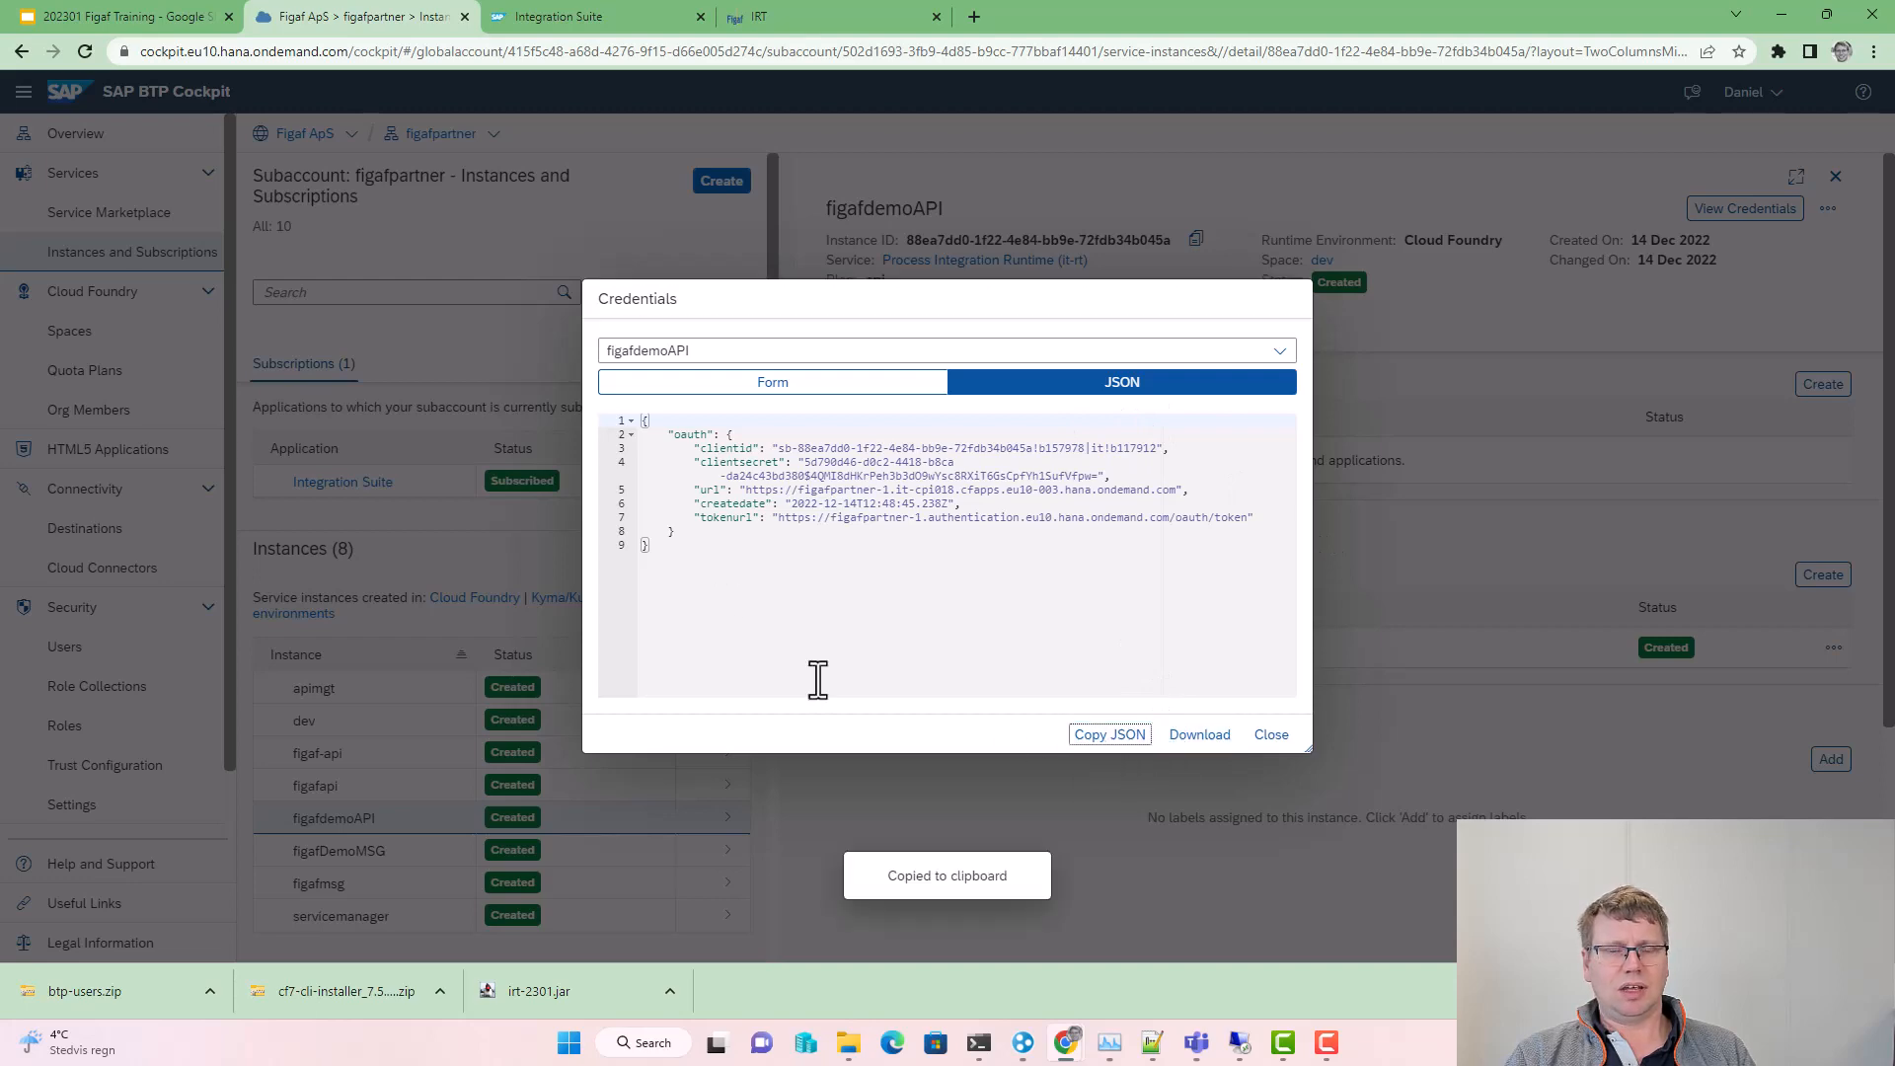
{"action": "left_click", "coordinate": [637, 12]}
{"action": "left_click", "coordinate": [748, 16]}
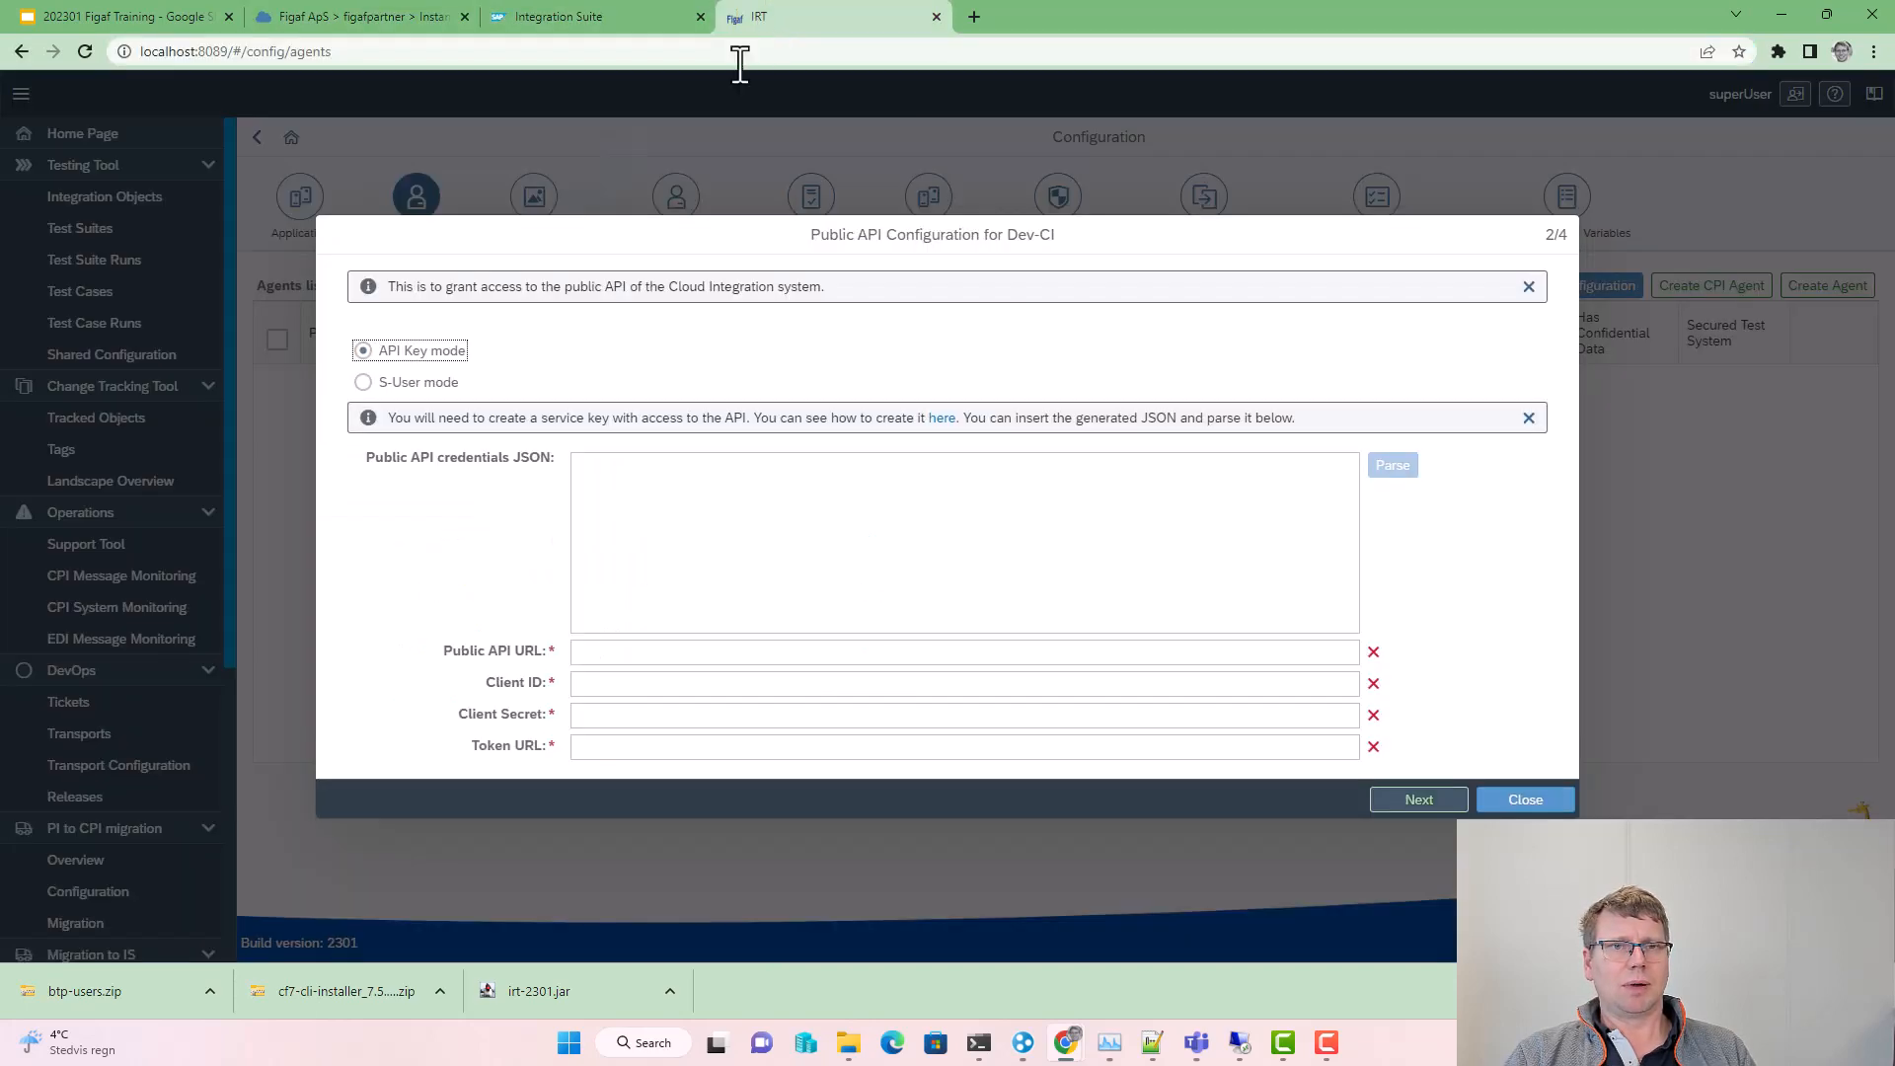
Step: Paste the figafdemoAPI JSON and parse it into the Dev-CI public API credential fields
{"action": "left_click", "coordinate": [738, 551]}
{"action": "key", "text": "ctrl+v"}
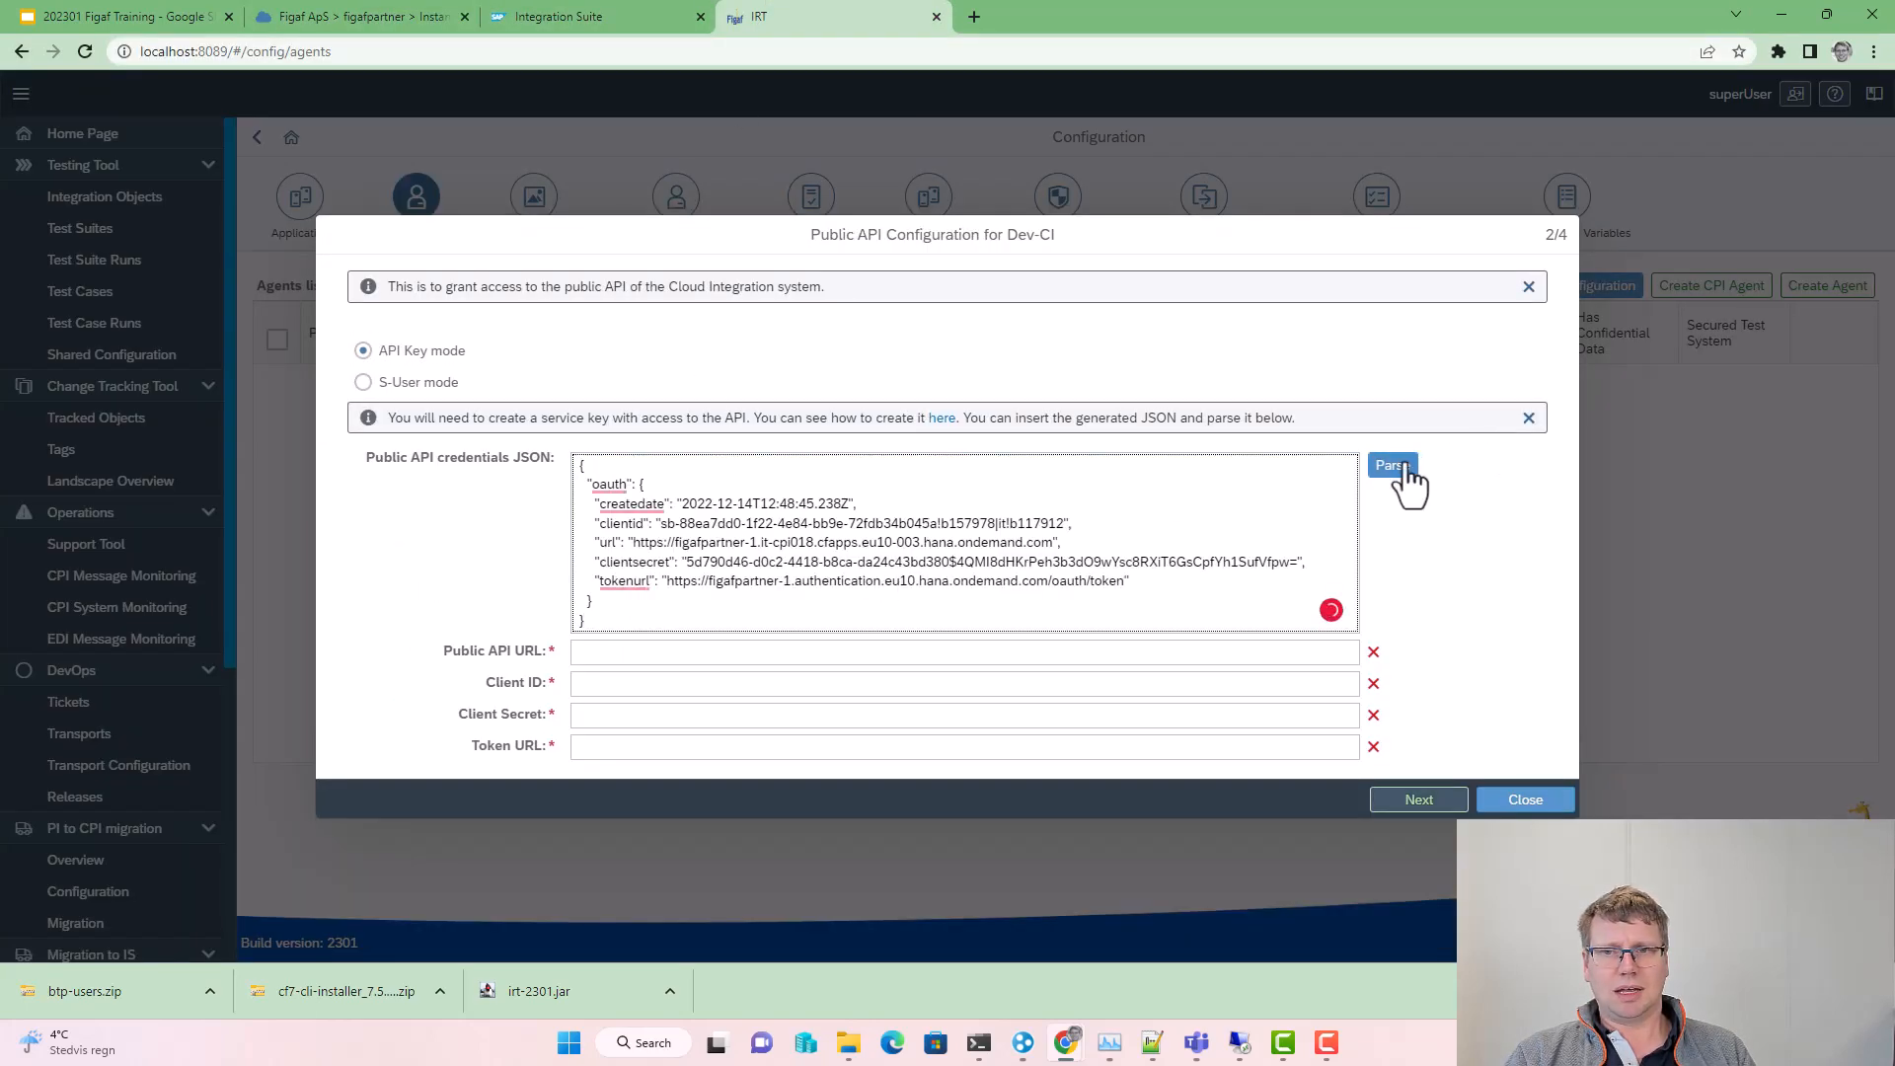
{"action": "left_click", "coordinate": [1405, 470]}
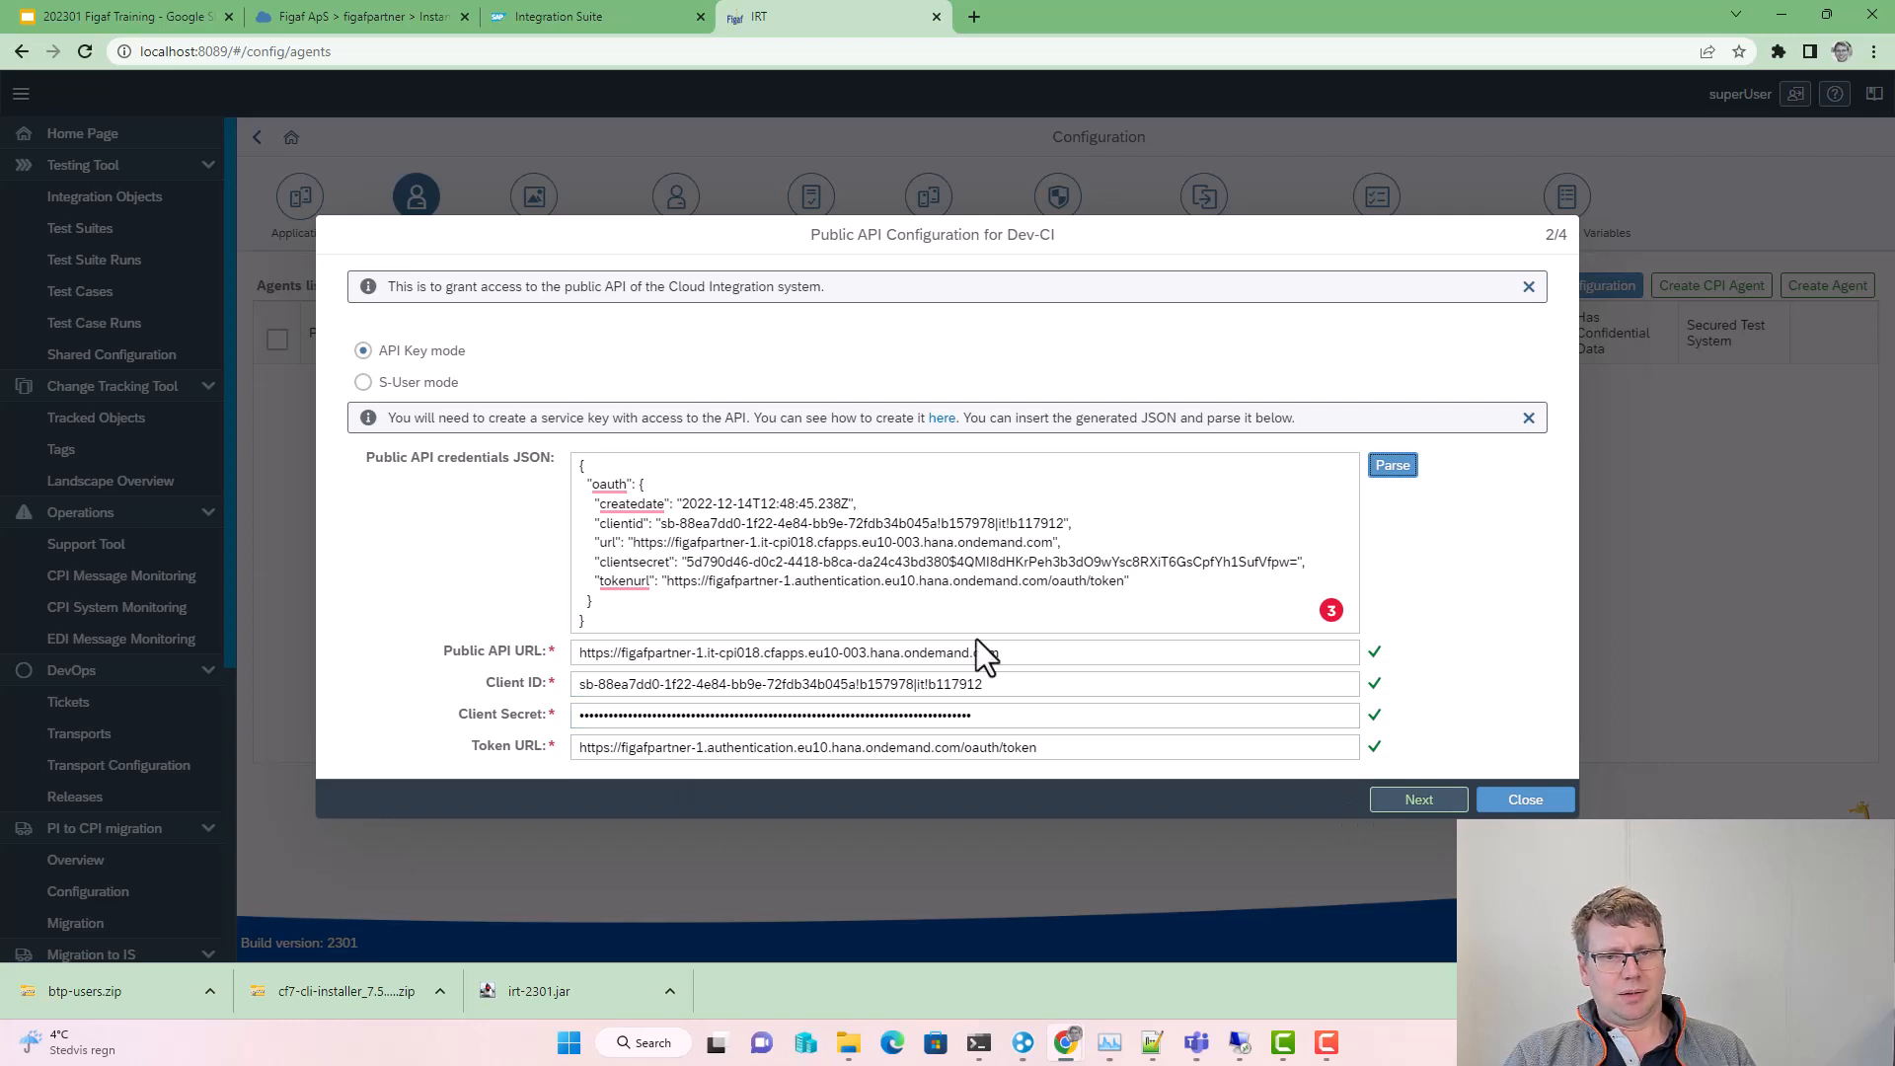
{"action": "left_click_drag", "start_coordinate": [999, 656], "coordinate": [593, 654]}
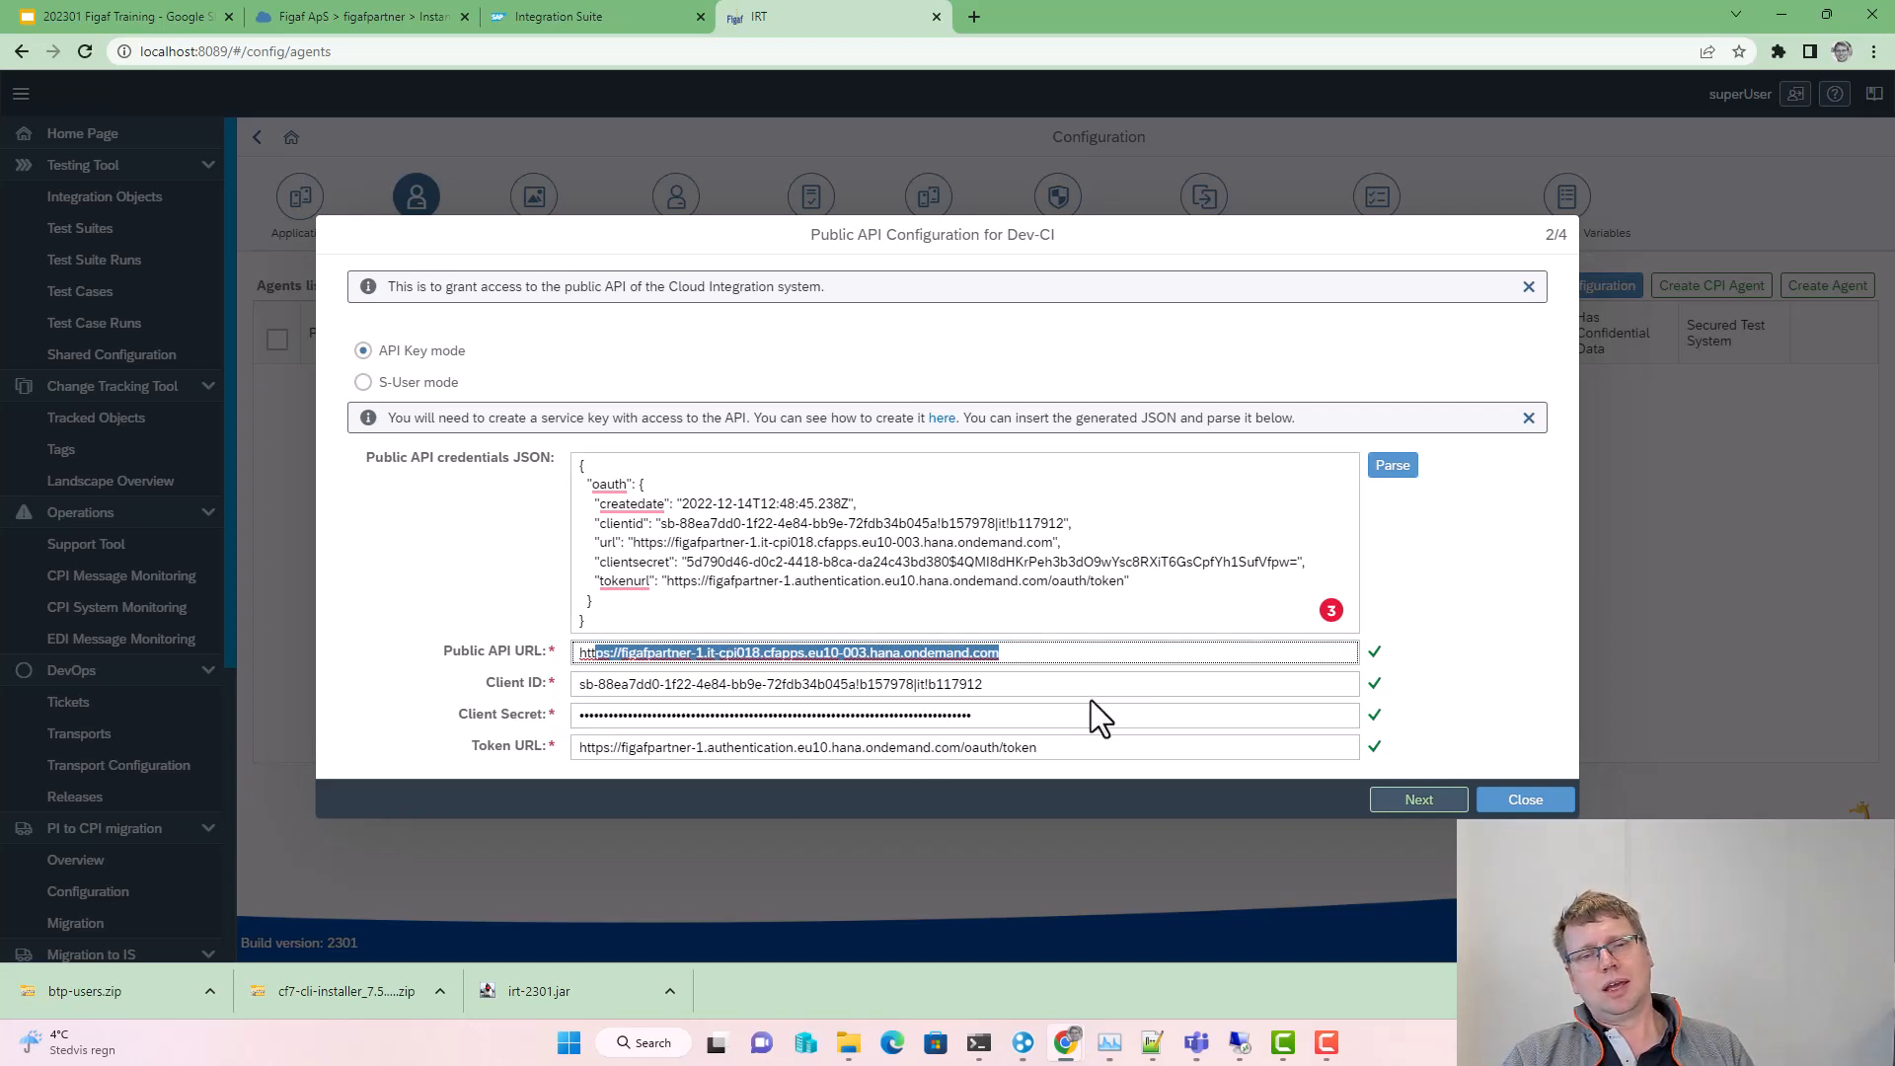
Step: Pass the public API connection check and advance to the IFlow Messages API step
{"action": "left_click", "coordinate": [1408, 801]}
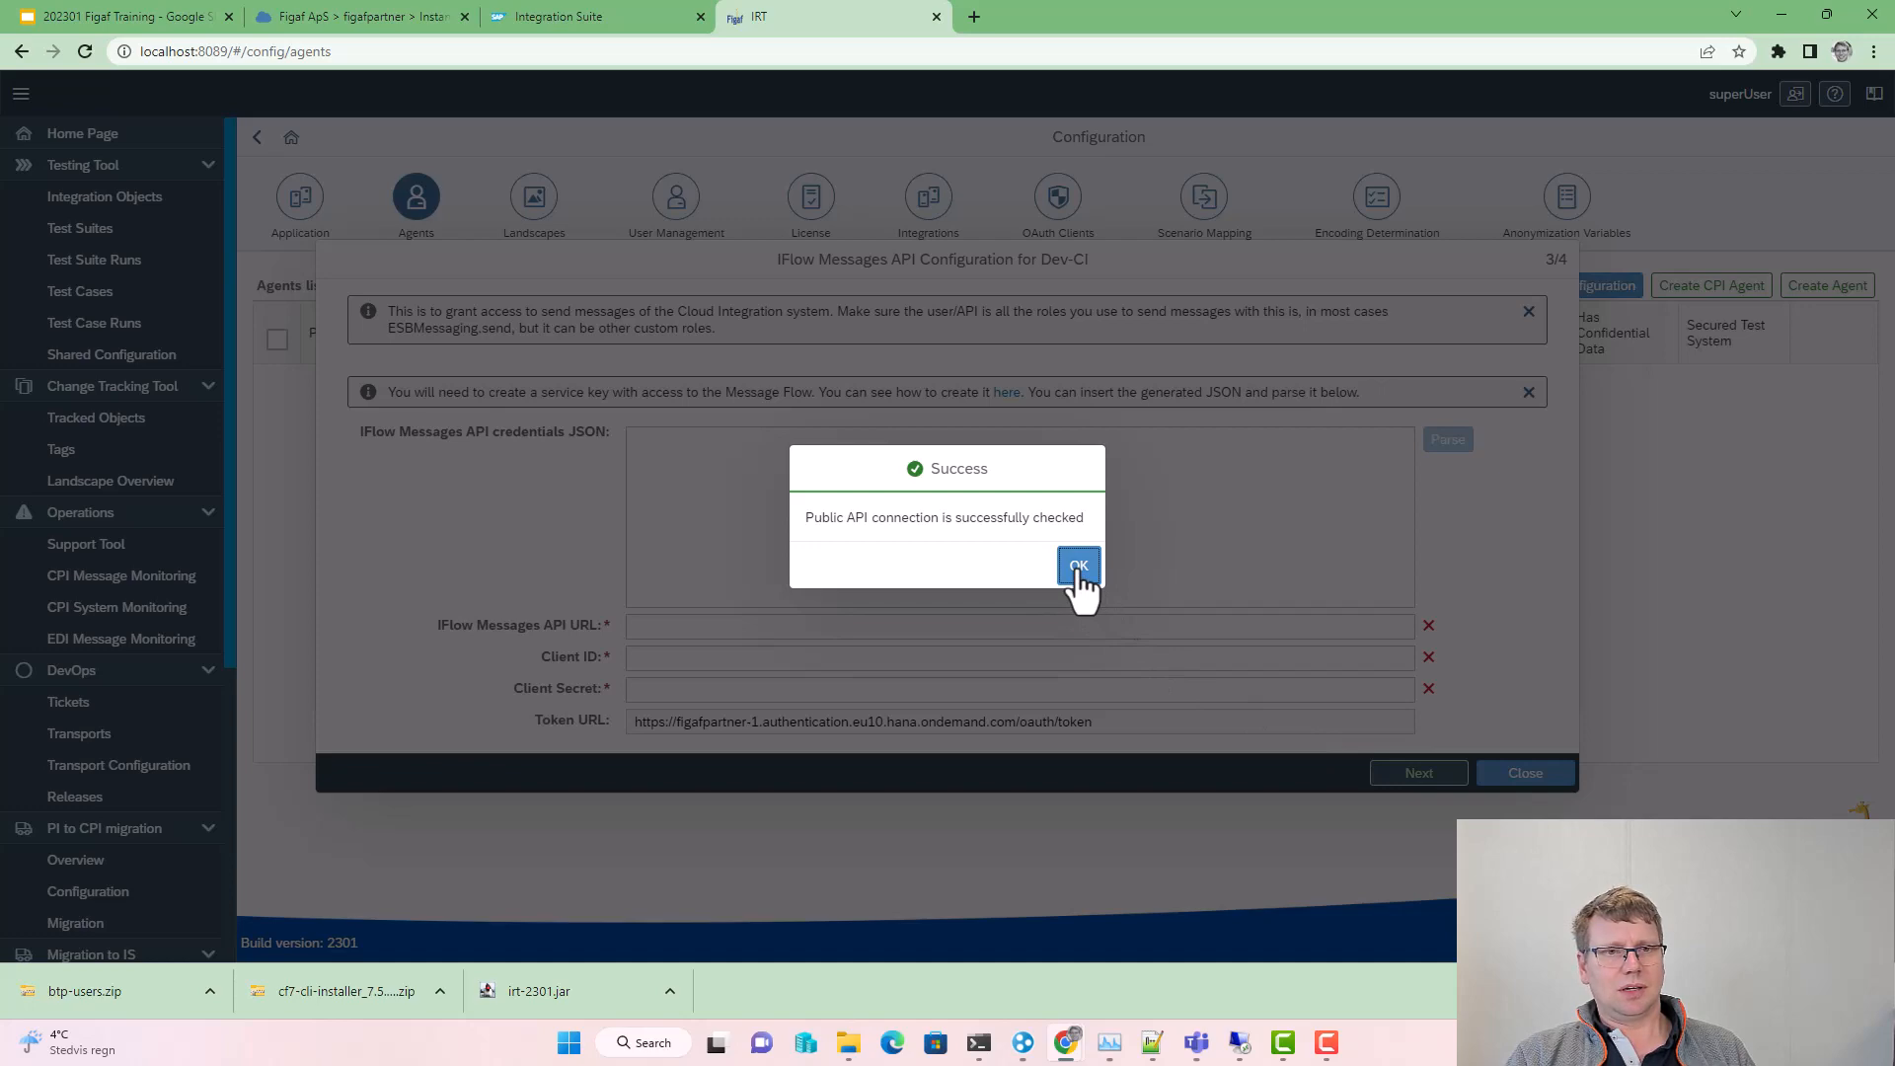
{"action": "left_click", "coordinate": [1078, 569]}
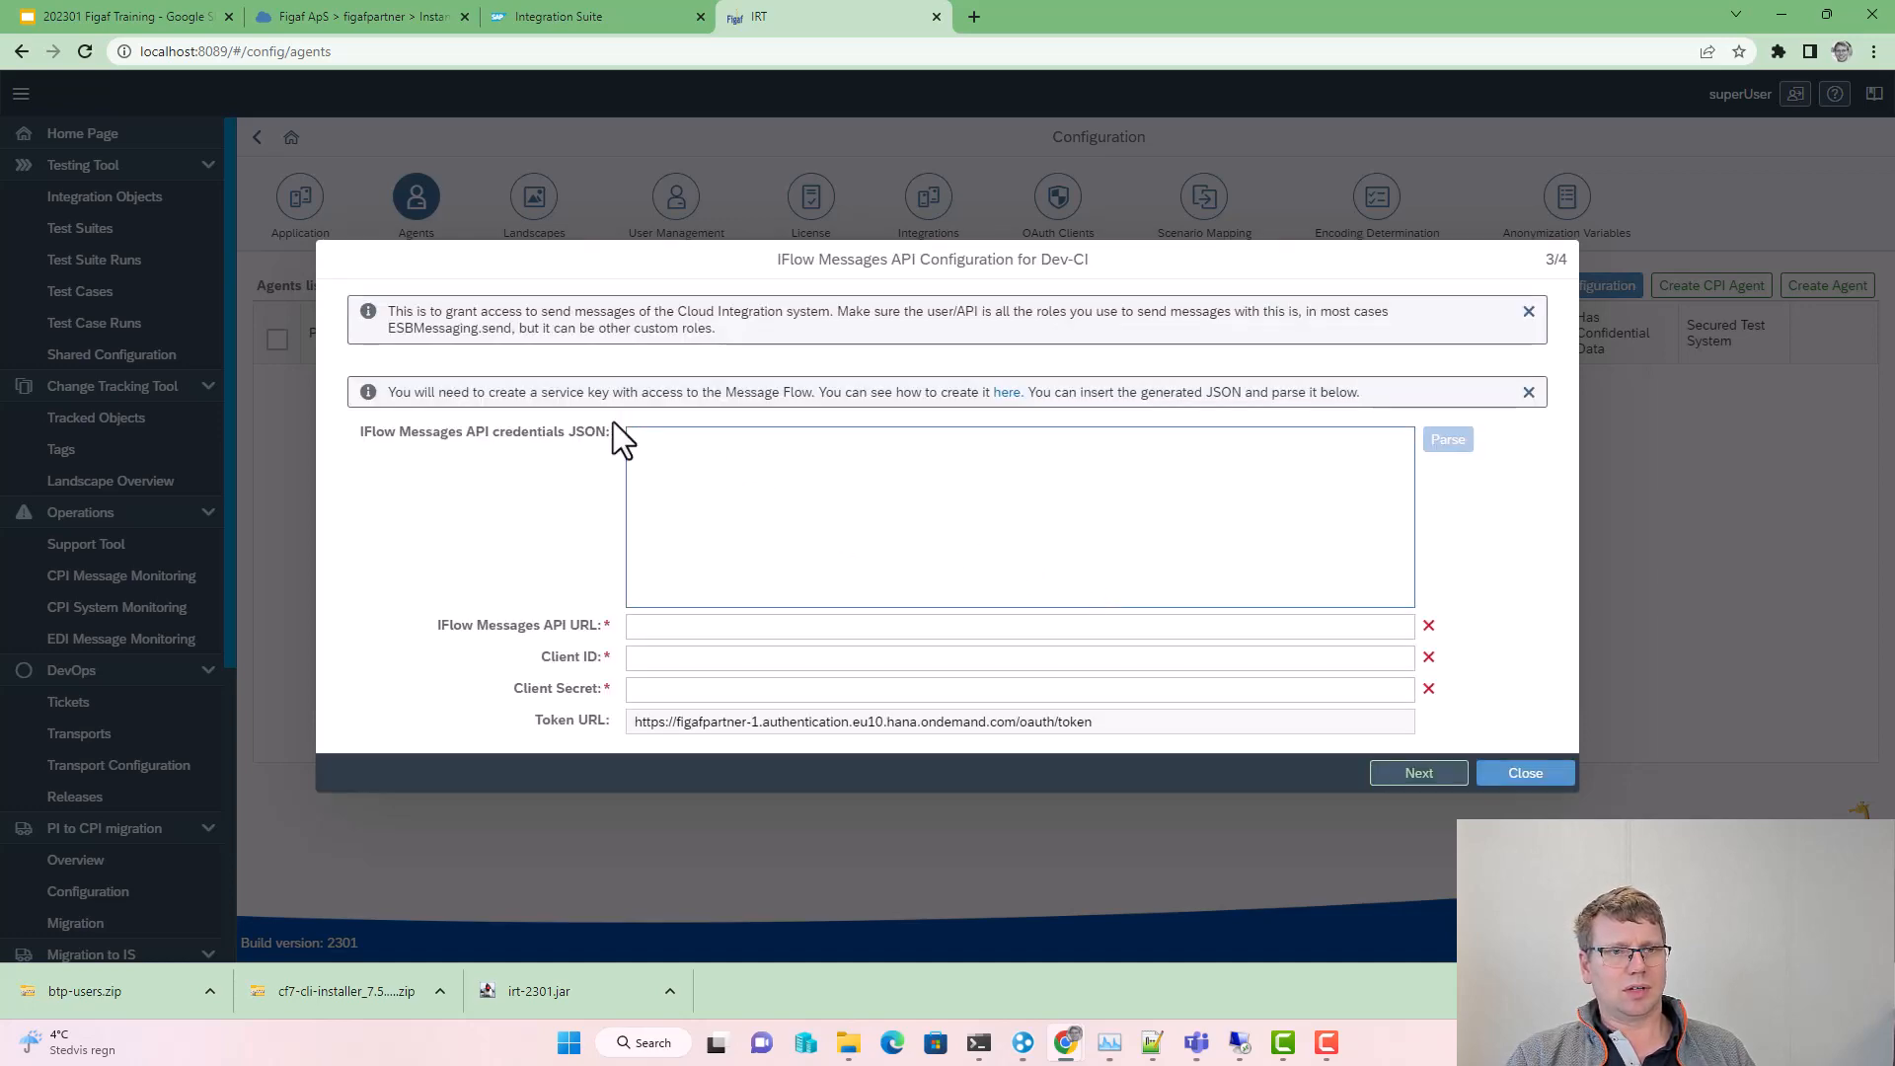
{"action": "left_click", "coordinate": [526, 14]}
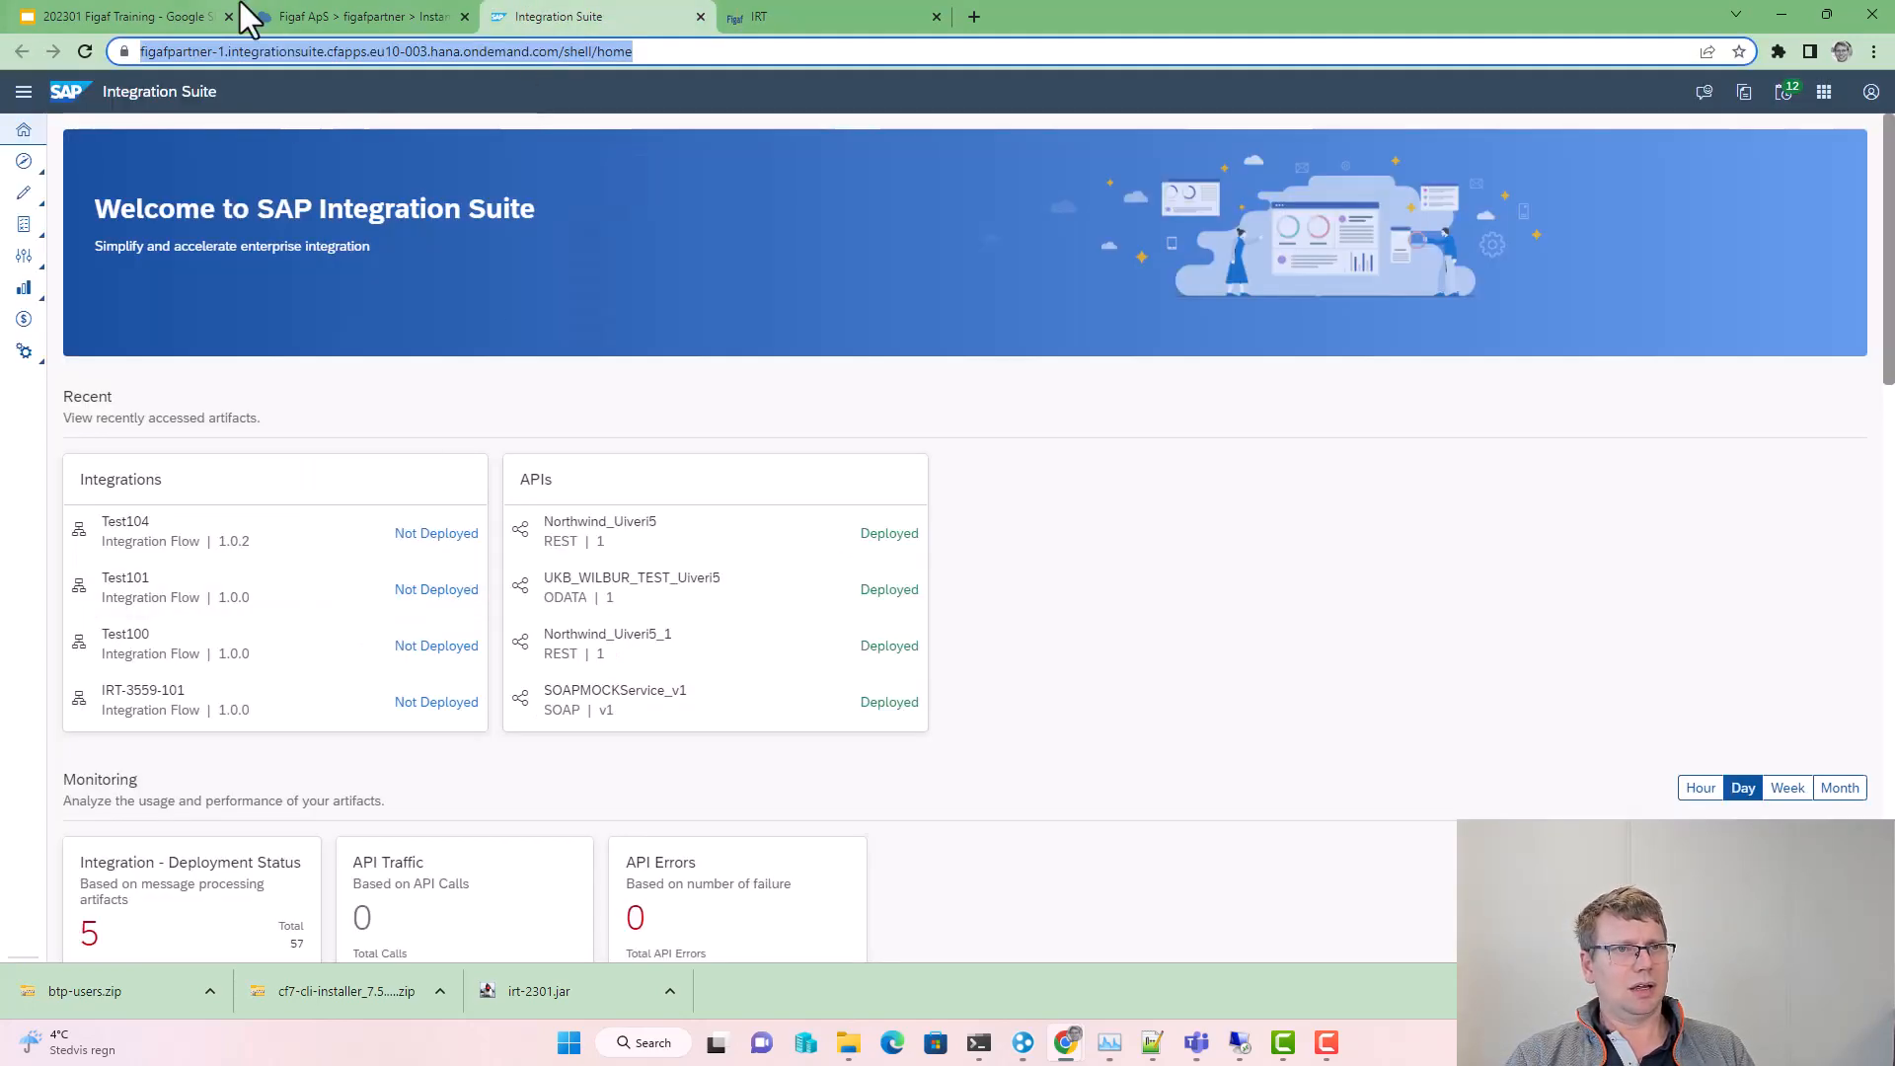
Step: Copy the figafDemoMSG service key's credentials JSON from its instance details in BTP Cockpit
{"action": "left_click", "coordinate": [306, 14]}
{"action": "key", "text": "Escape"}
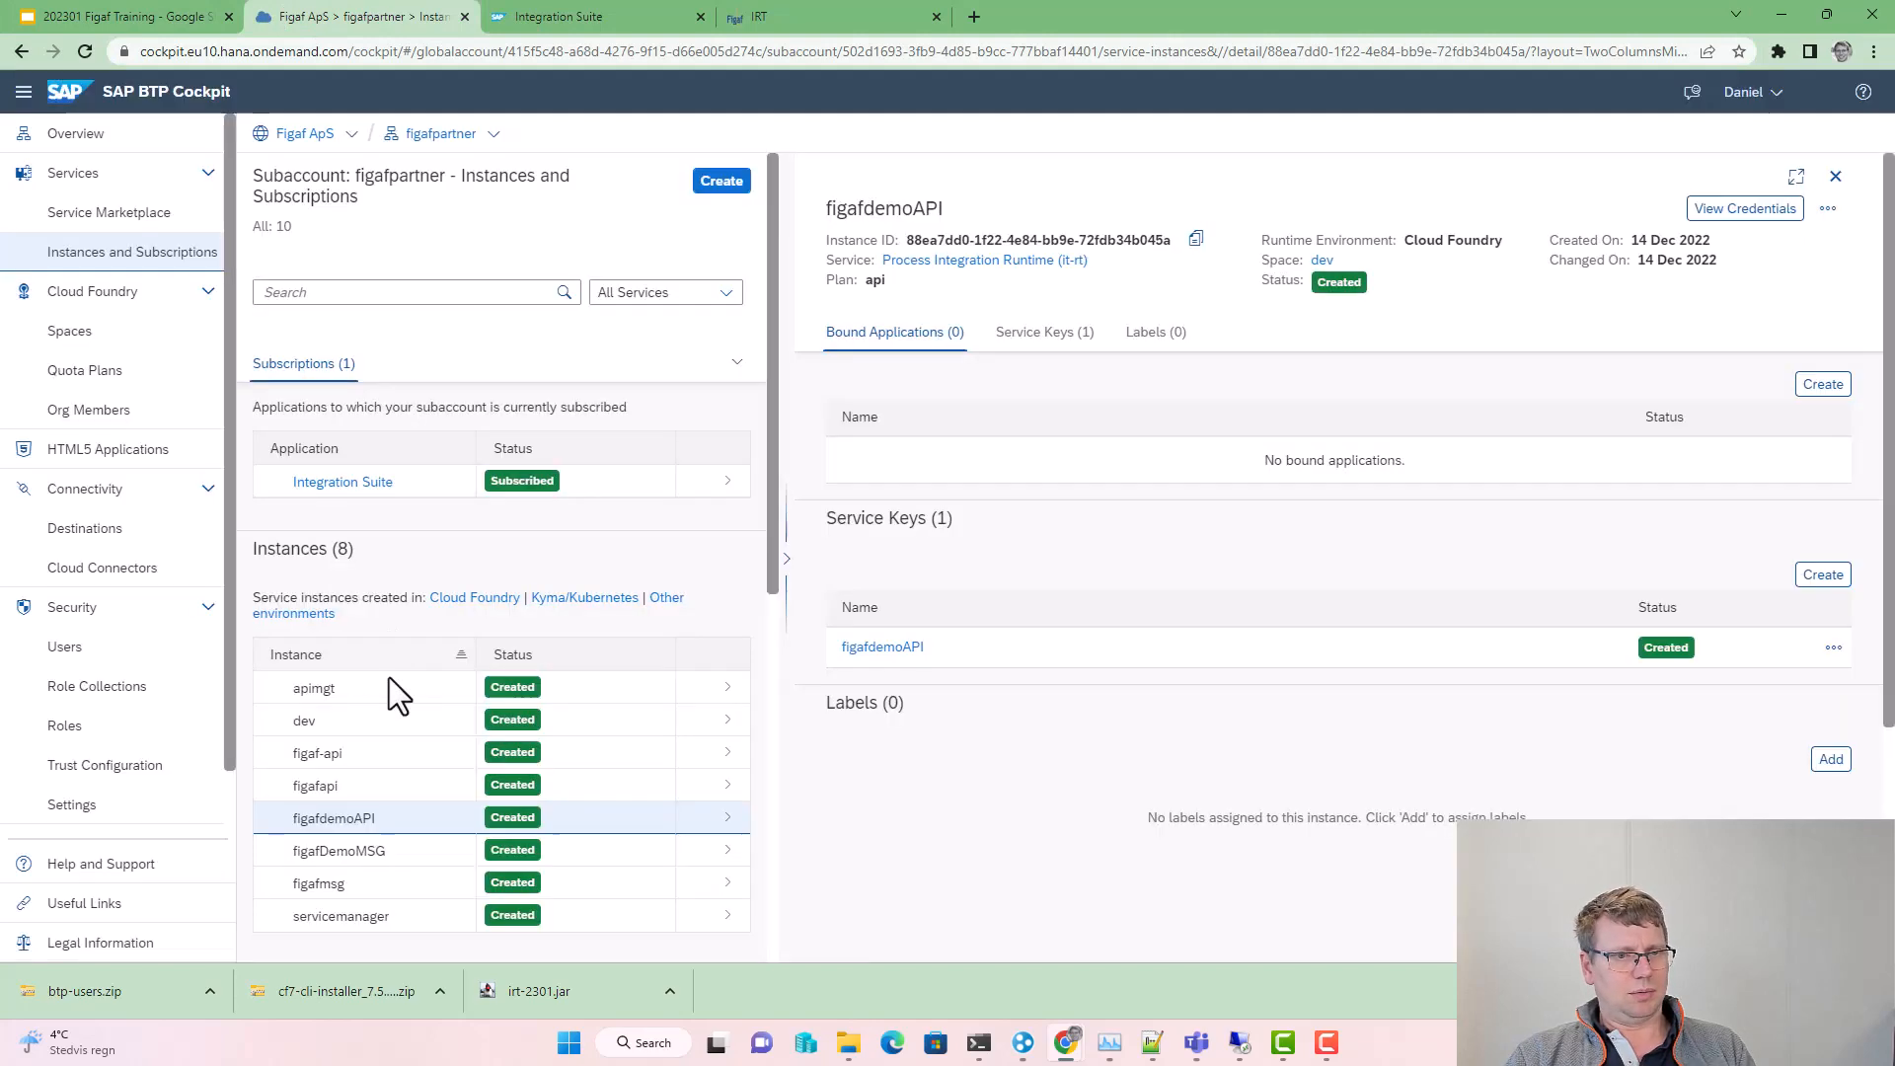
{"action": "left_click", "coordinate": [604, 853]}
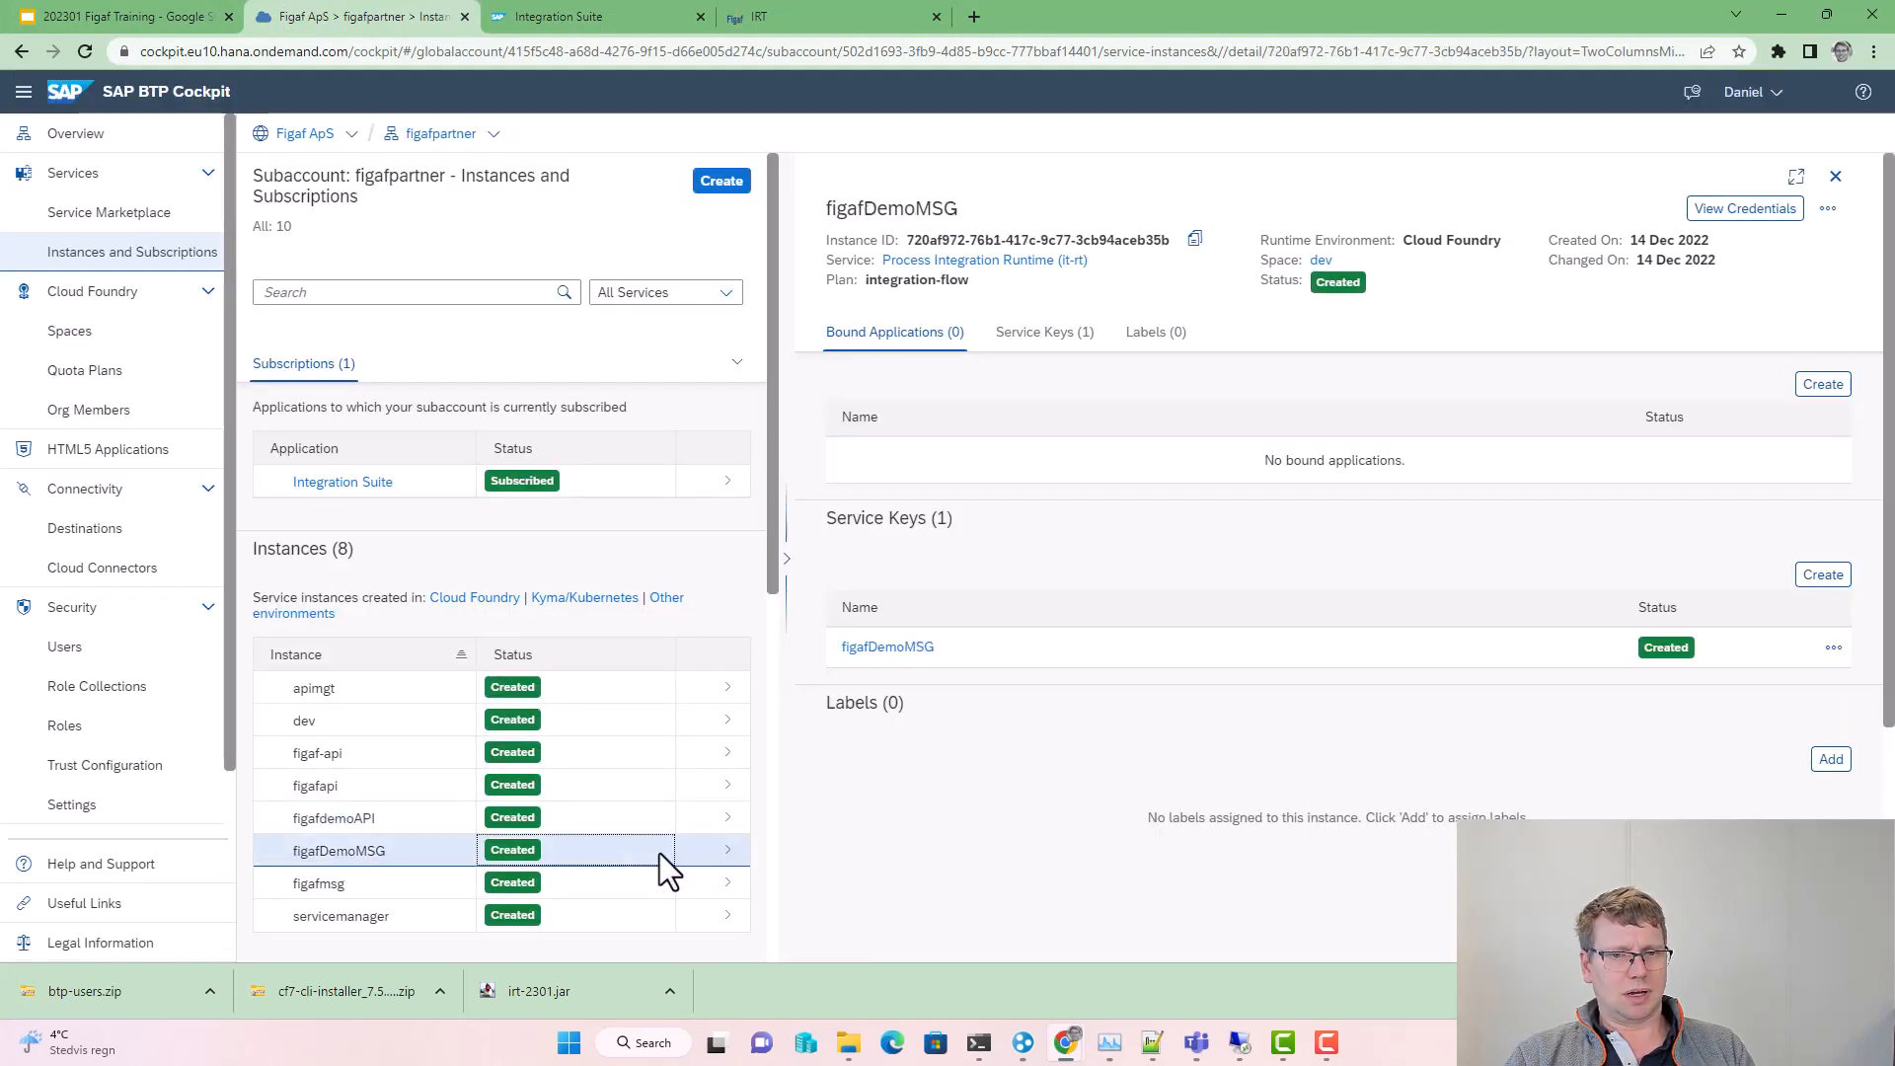
{"action": "left_click", "coordinate": [1832, 648]}
{"action": "left_click", "coordinate": [1816, 690]}
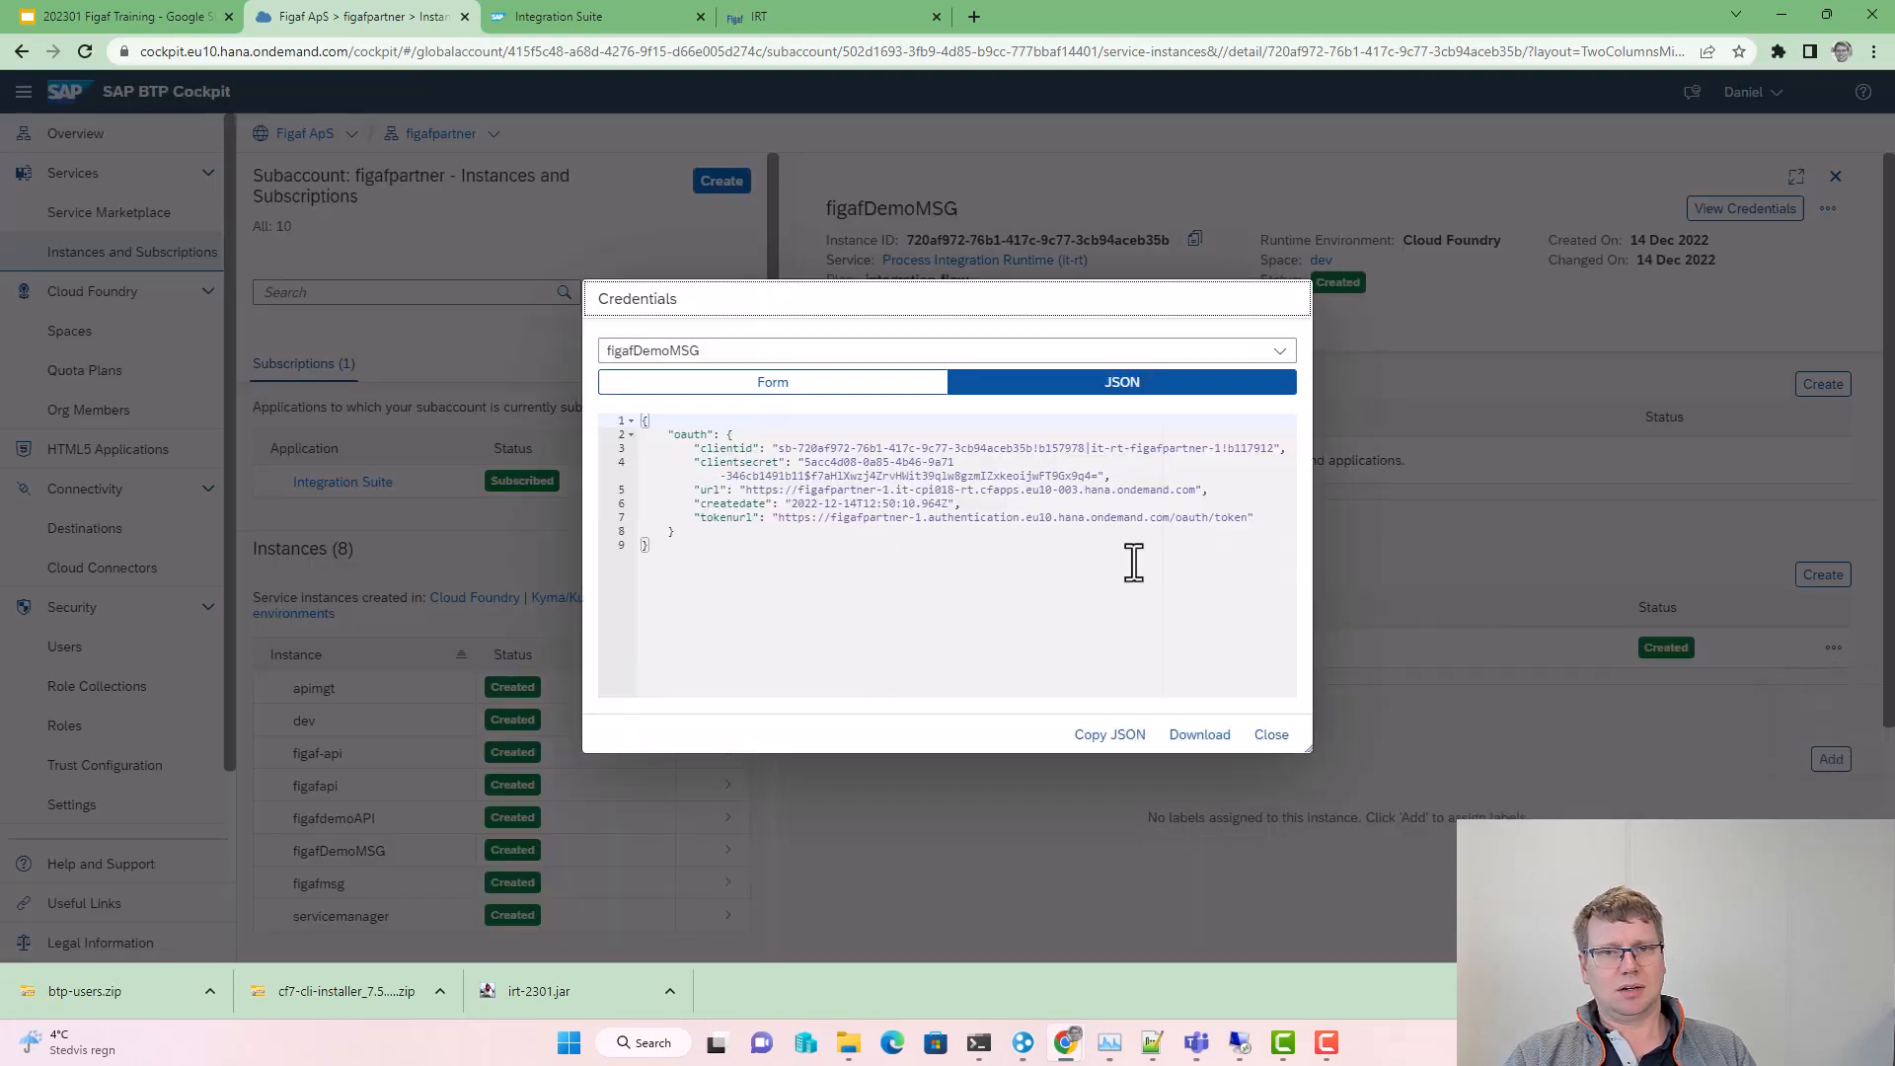
{"action": "left_click", "coordinate": [1084, 738]}
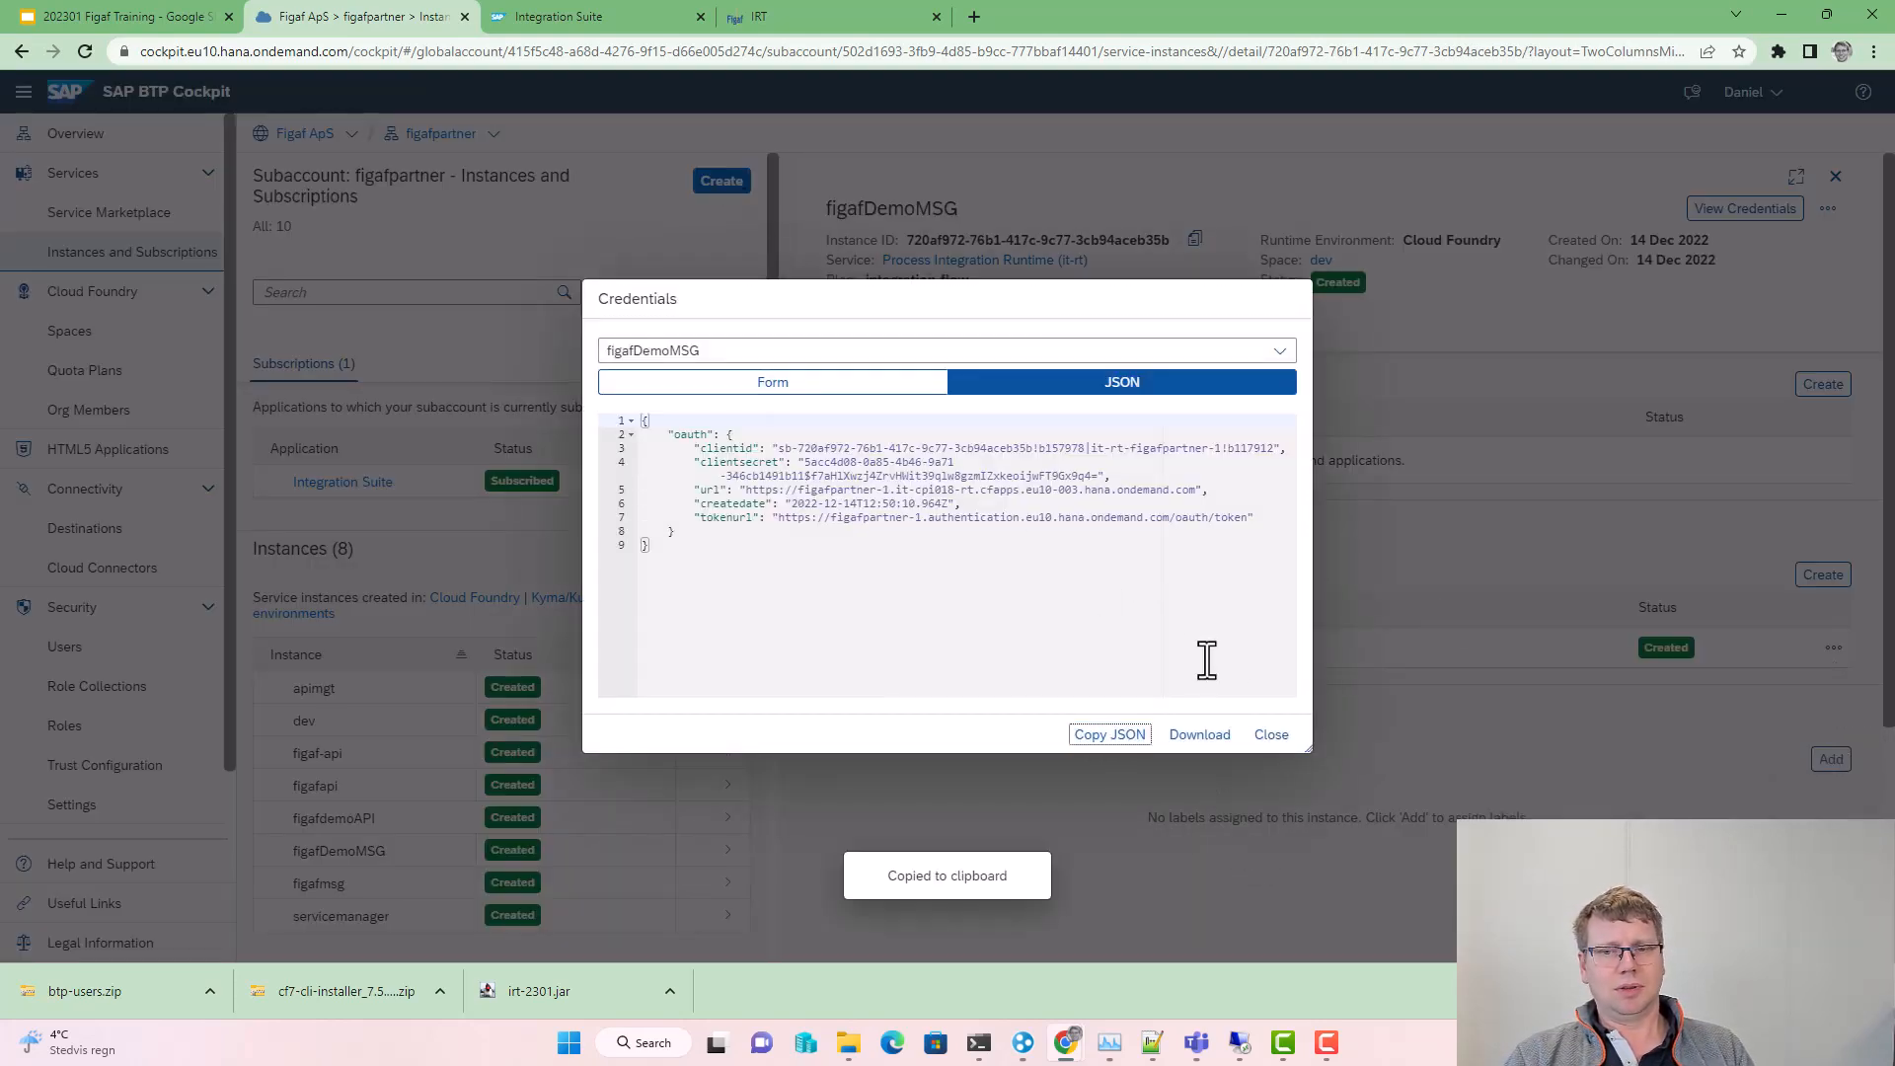
{"action": "left_click", "coordinate": [1271, 734]}
{"action": "left_click", "coordinate": [858, 17]}
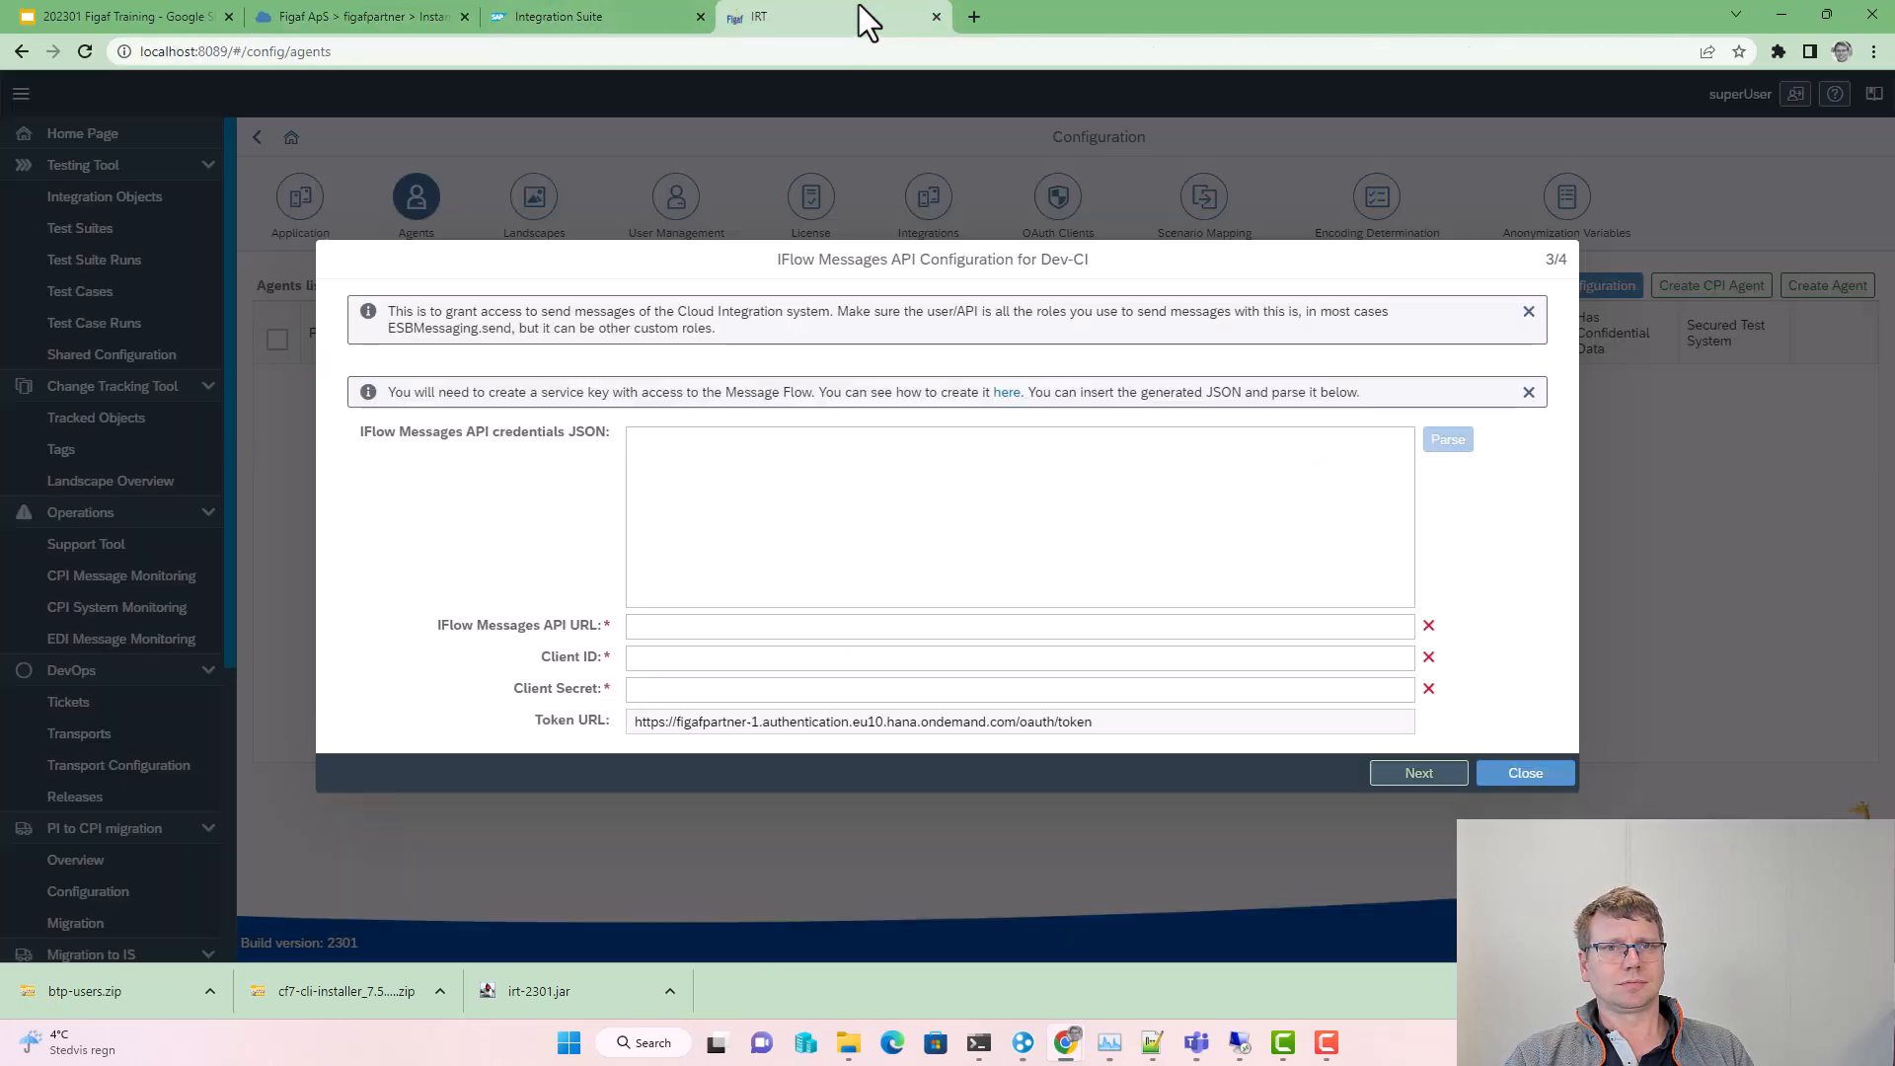
Step: Paste and parse the figafDemoMSG JSON into the IFlow Messages API settings, then open the custom IdP guide
{"action": "left_click", "coordinate": [1023, 508]}
{"action": "key", "text": "ctrl+v"}
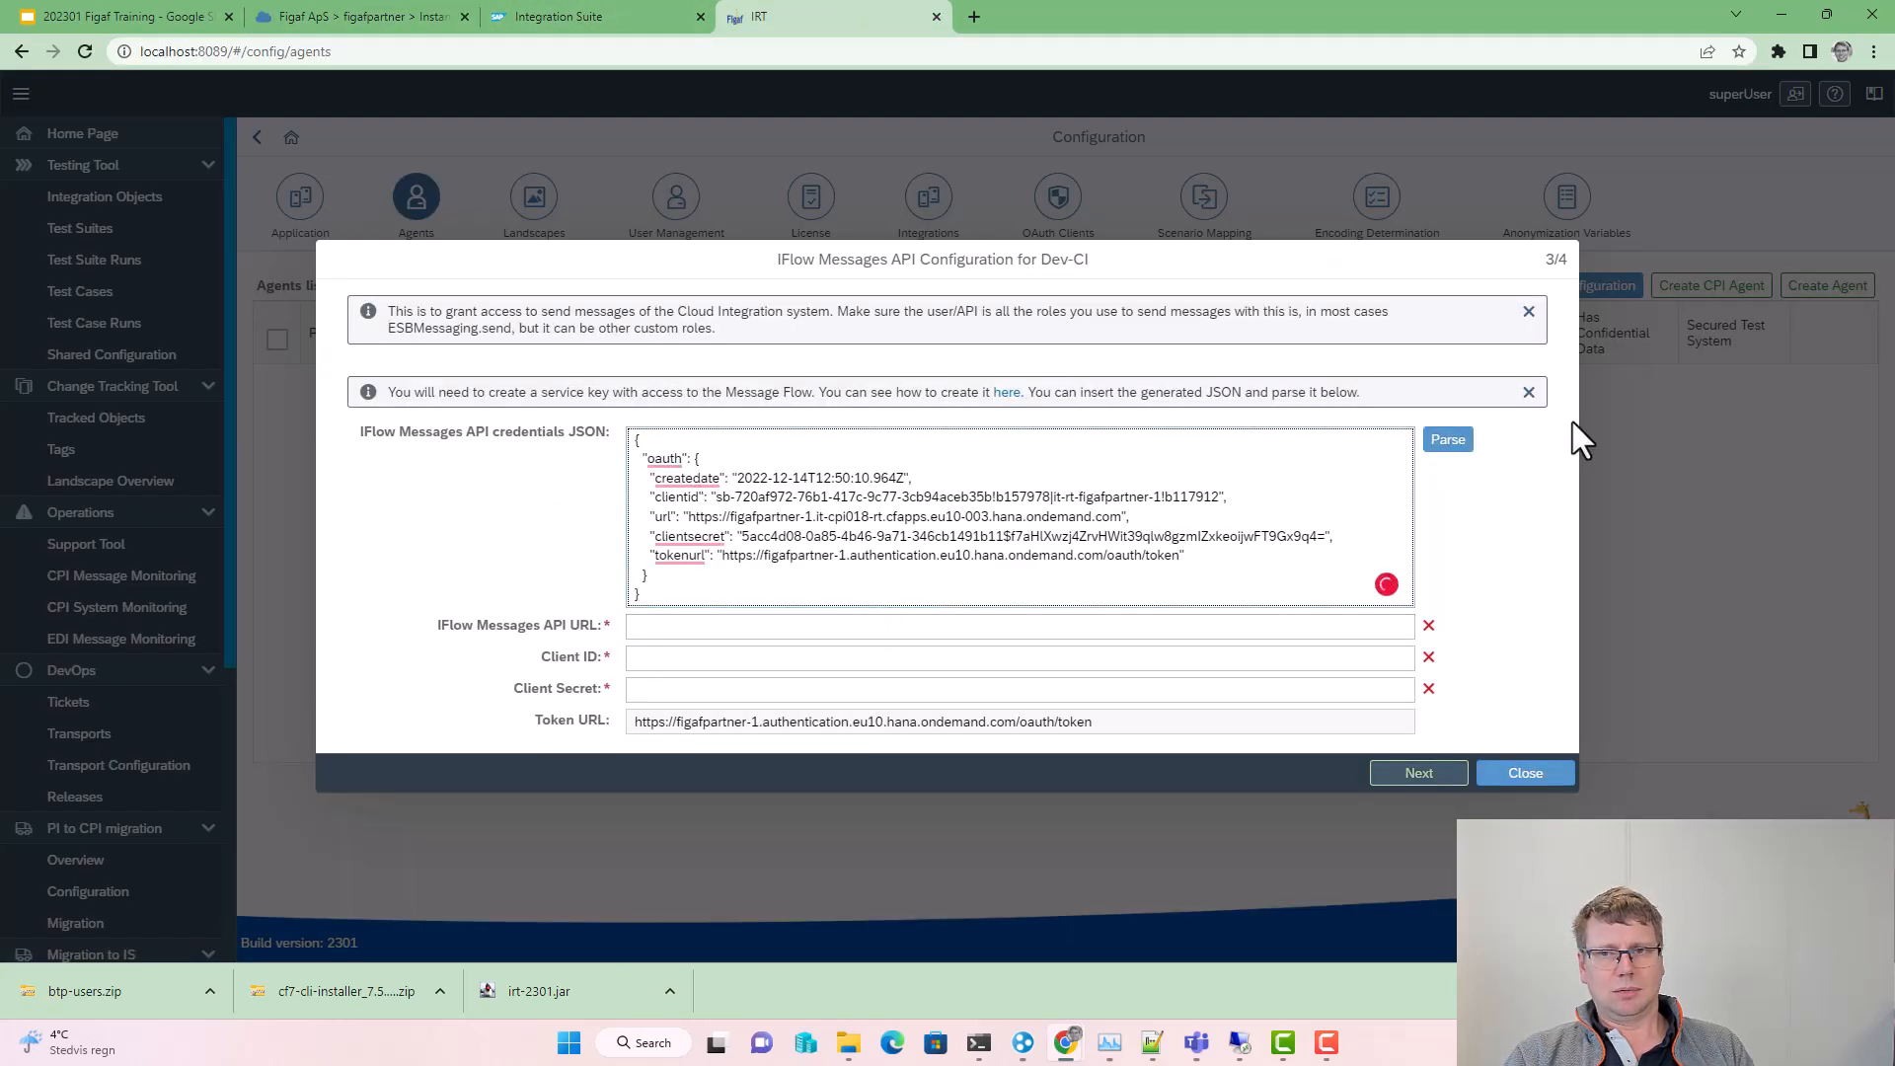
{"action": "left_click", "coordinate": [1447, 440]}
{"action": "left_click", "coordinate": [1436, 774]}
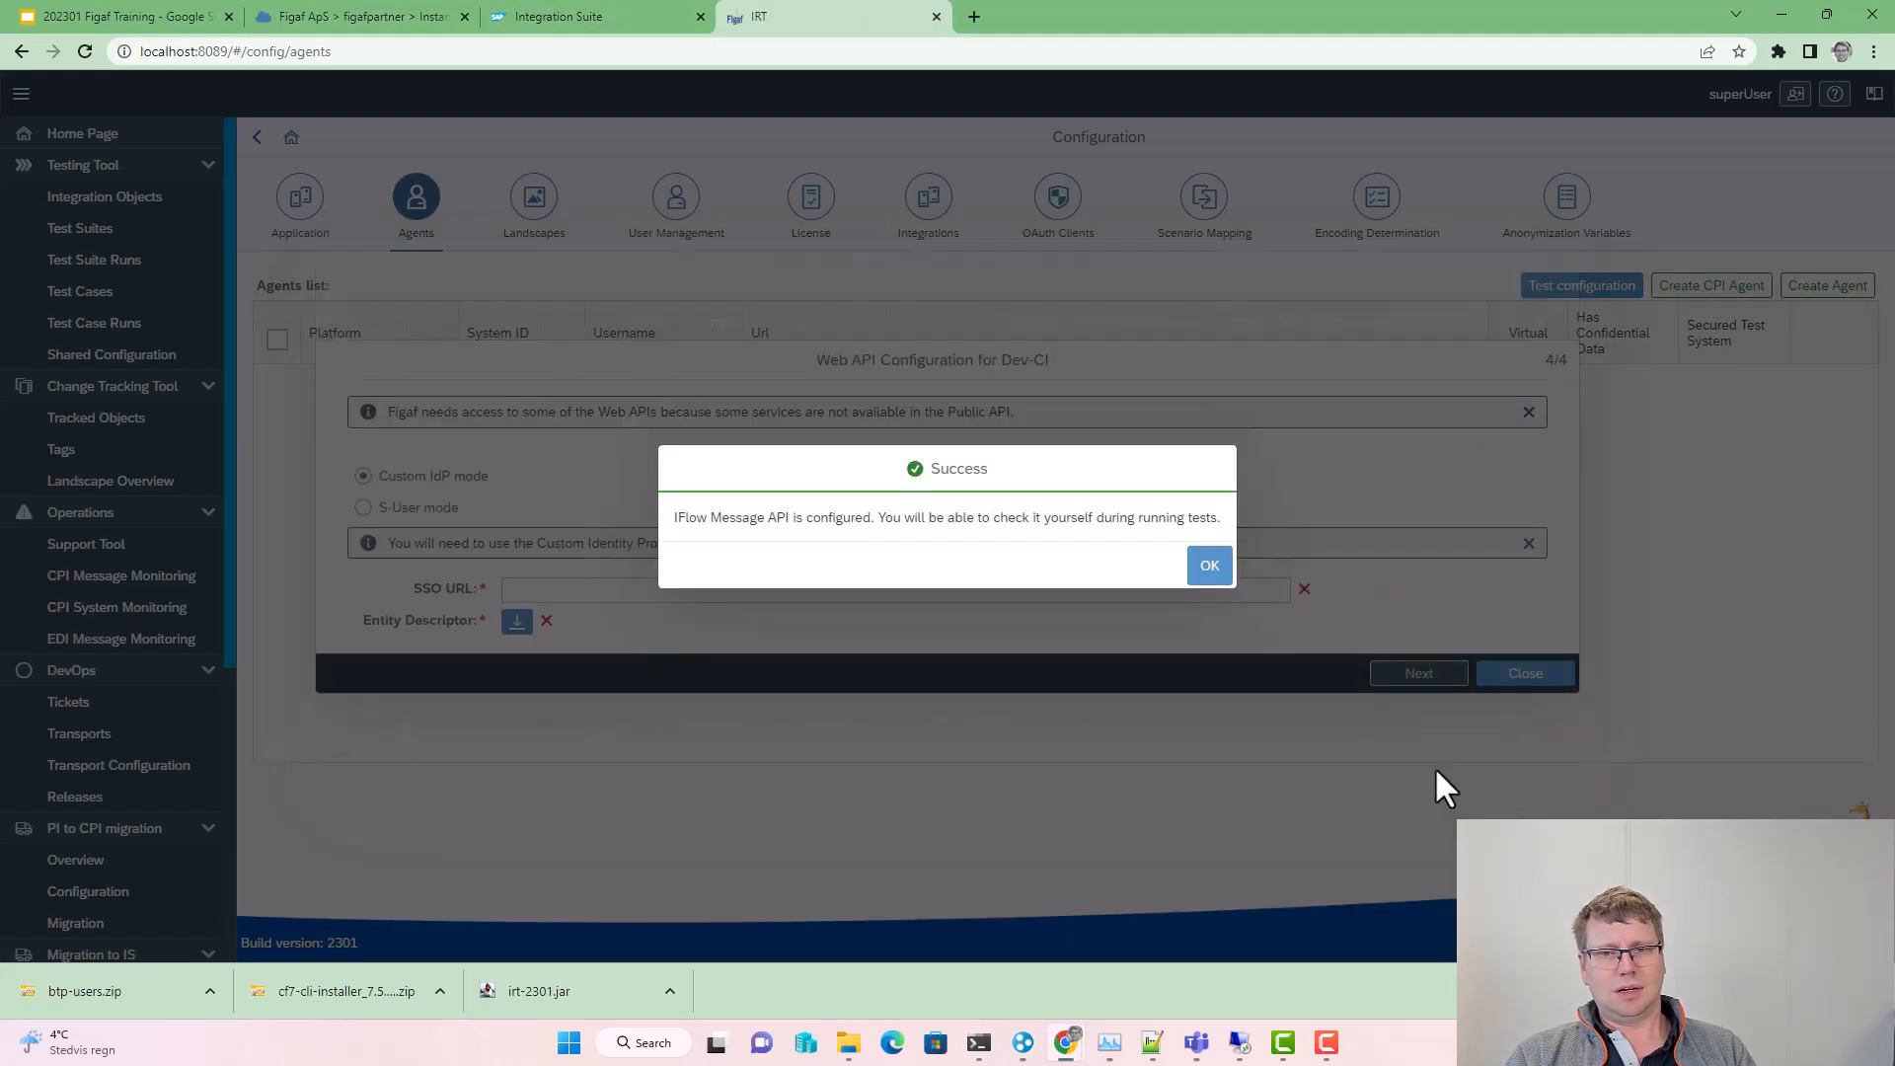
{"action": "left_click", "coordinate": [1206, 568]}
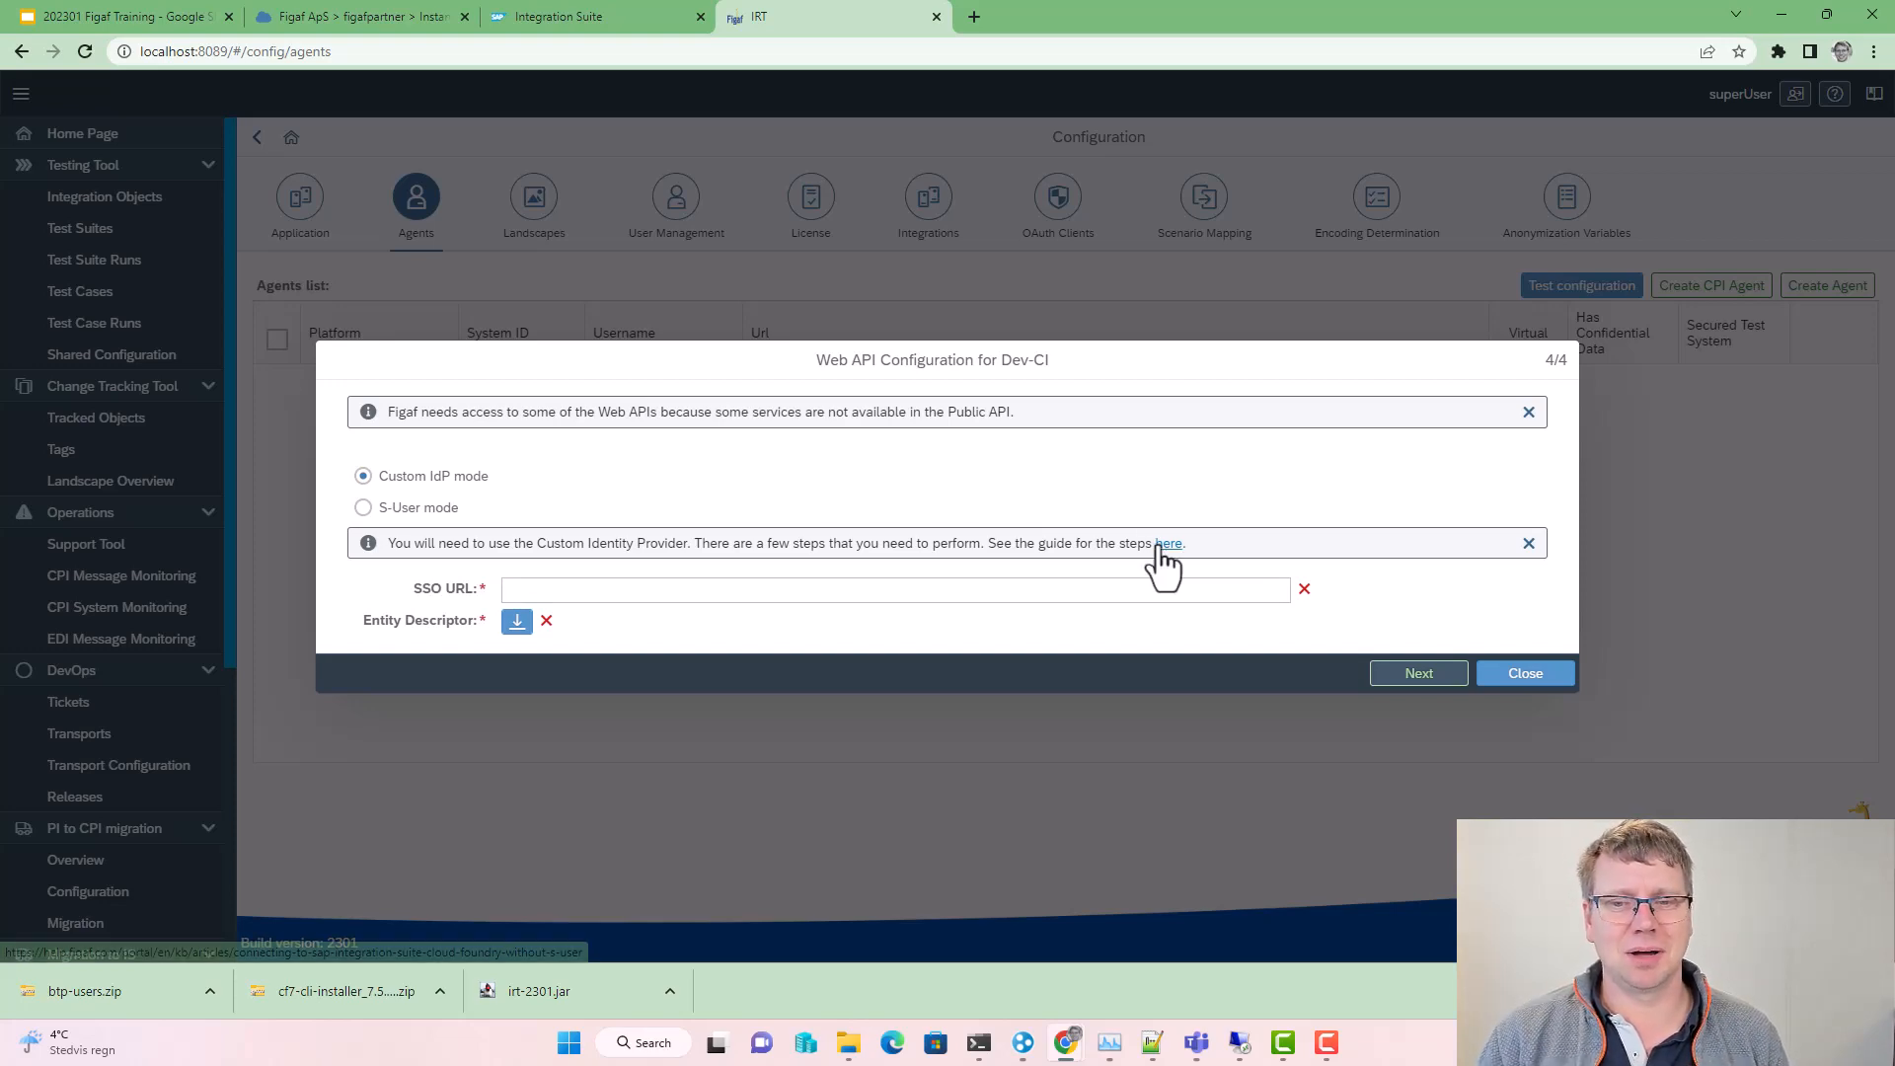
{"action": "left_click", "coordinate": [1163, 542]}
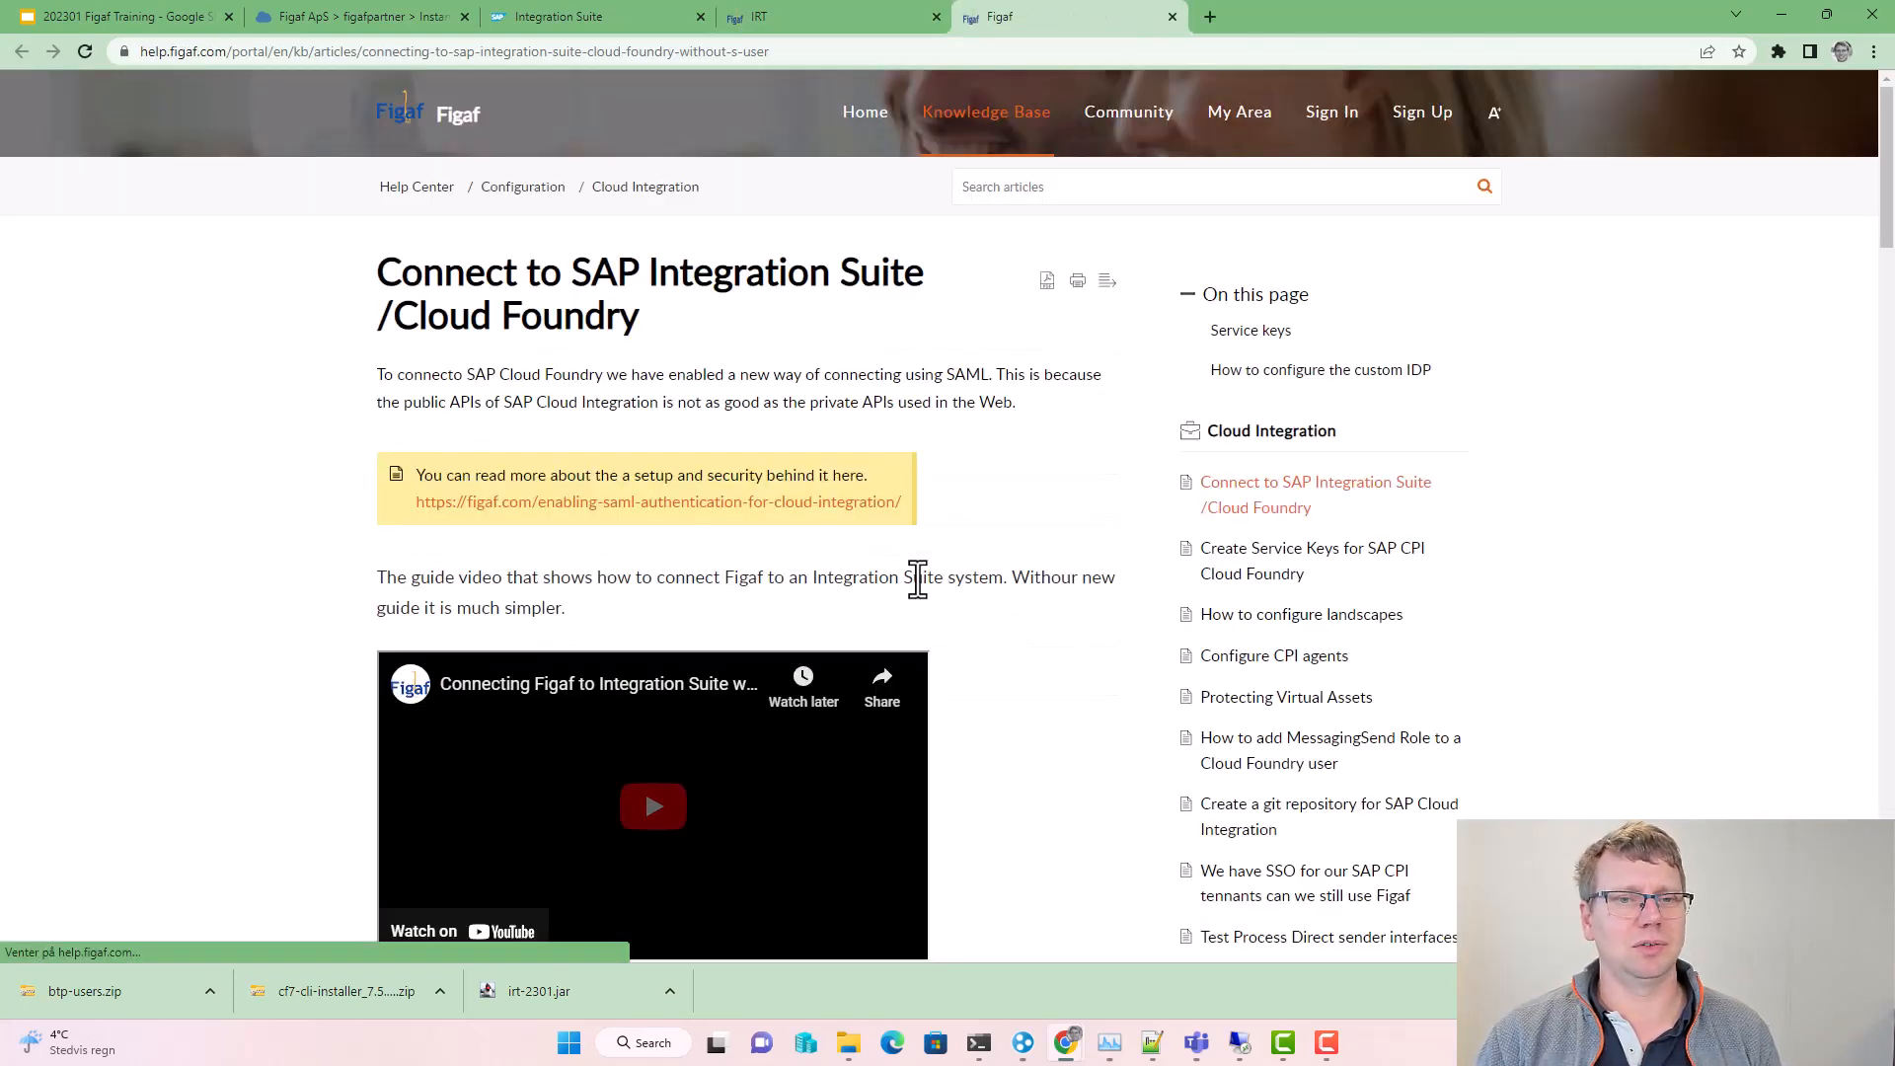
Step: Read the Help Center's 'How to configure the custom IDP' steps, then return to figafpartner in BTP Cockpit
{"action": "scroll", "coordinate": [724, 595], "scroll_direction": "down", "scroll_amount": 7}
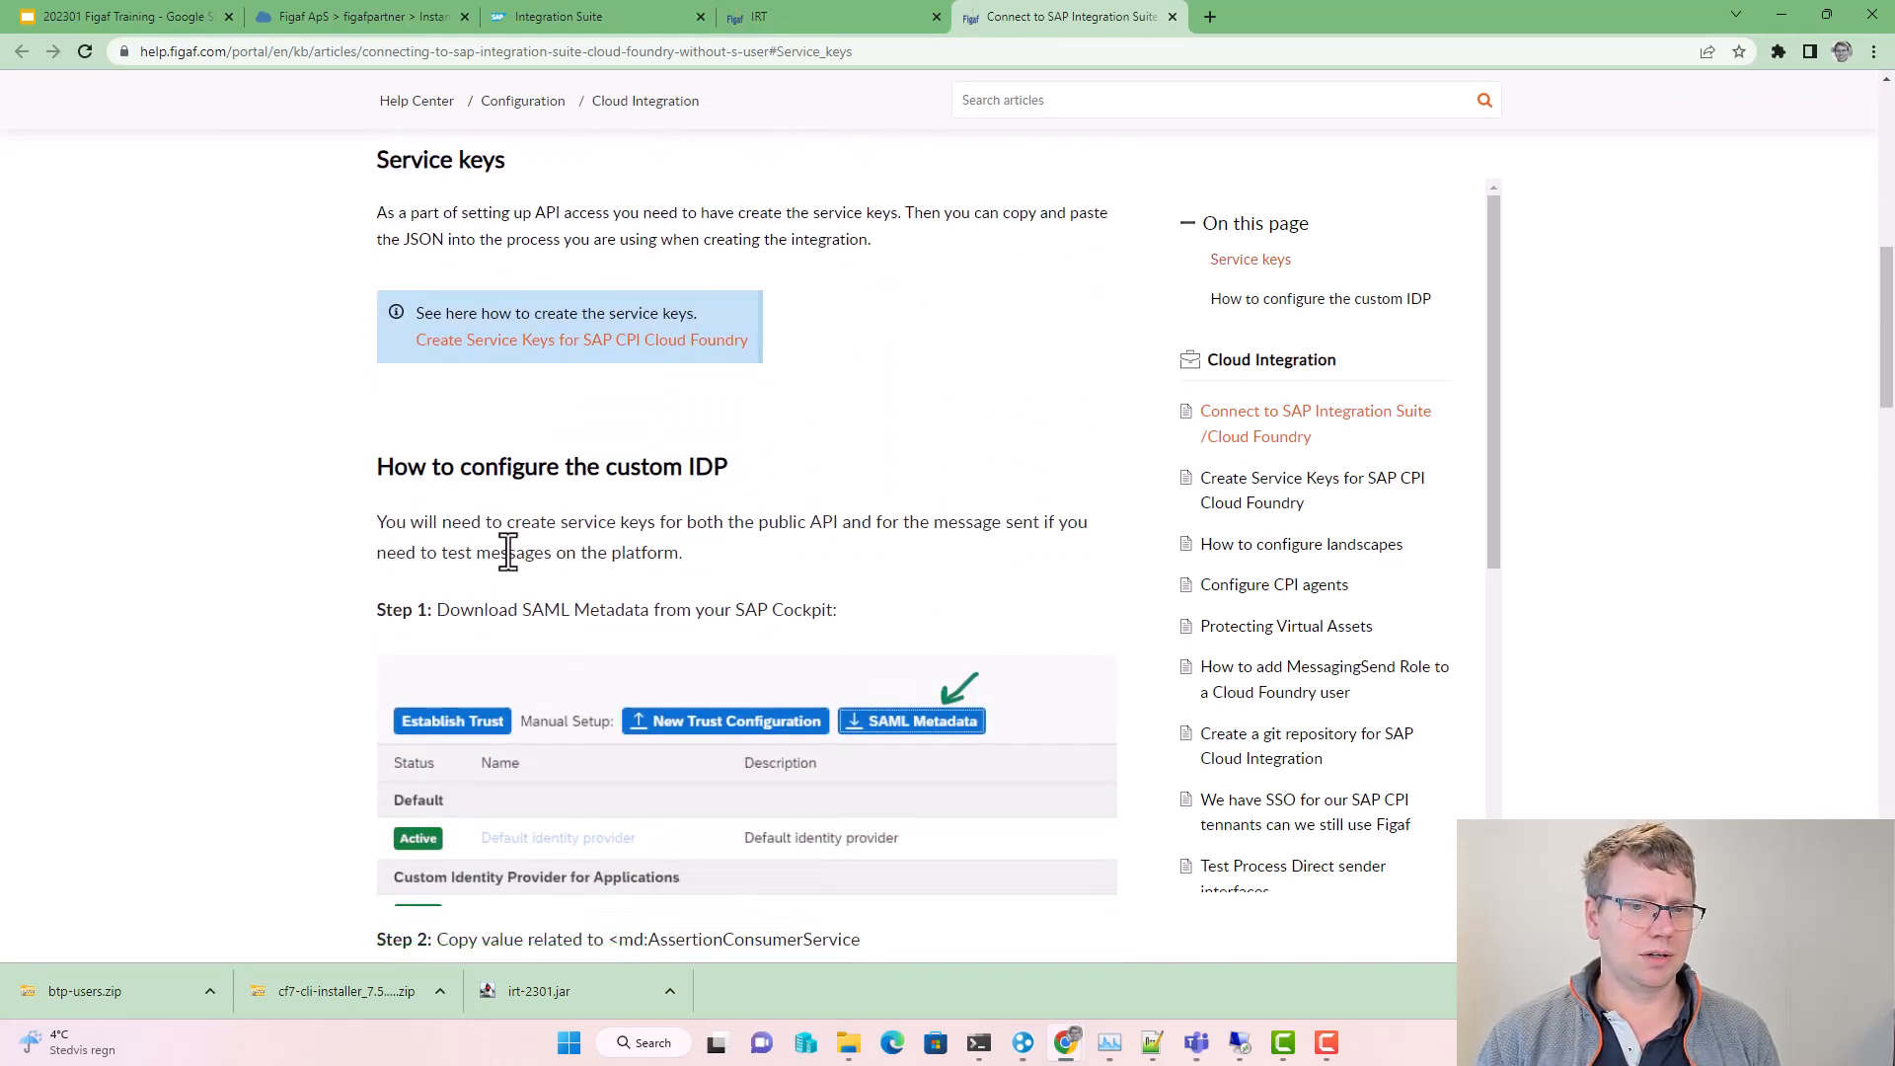
{"action": "scroll", "coordinate": [509, 536], "scroll_direction": "down", "scroll_amount": 3}
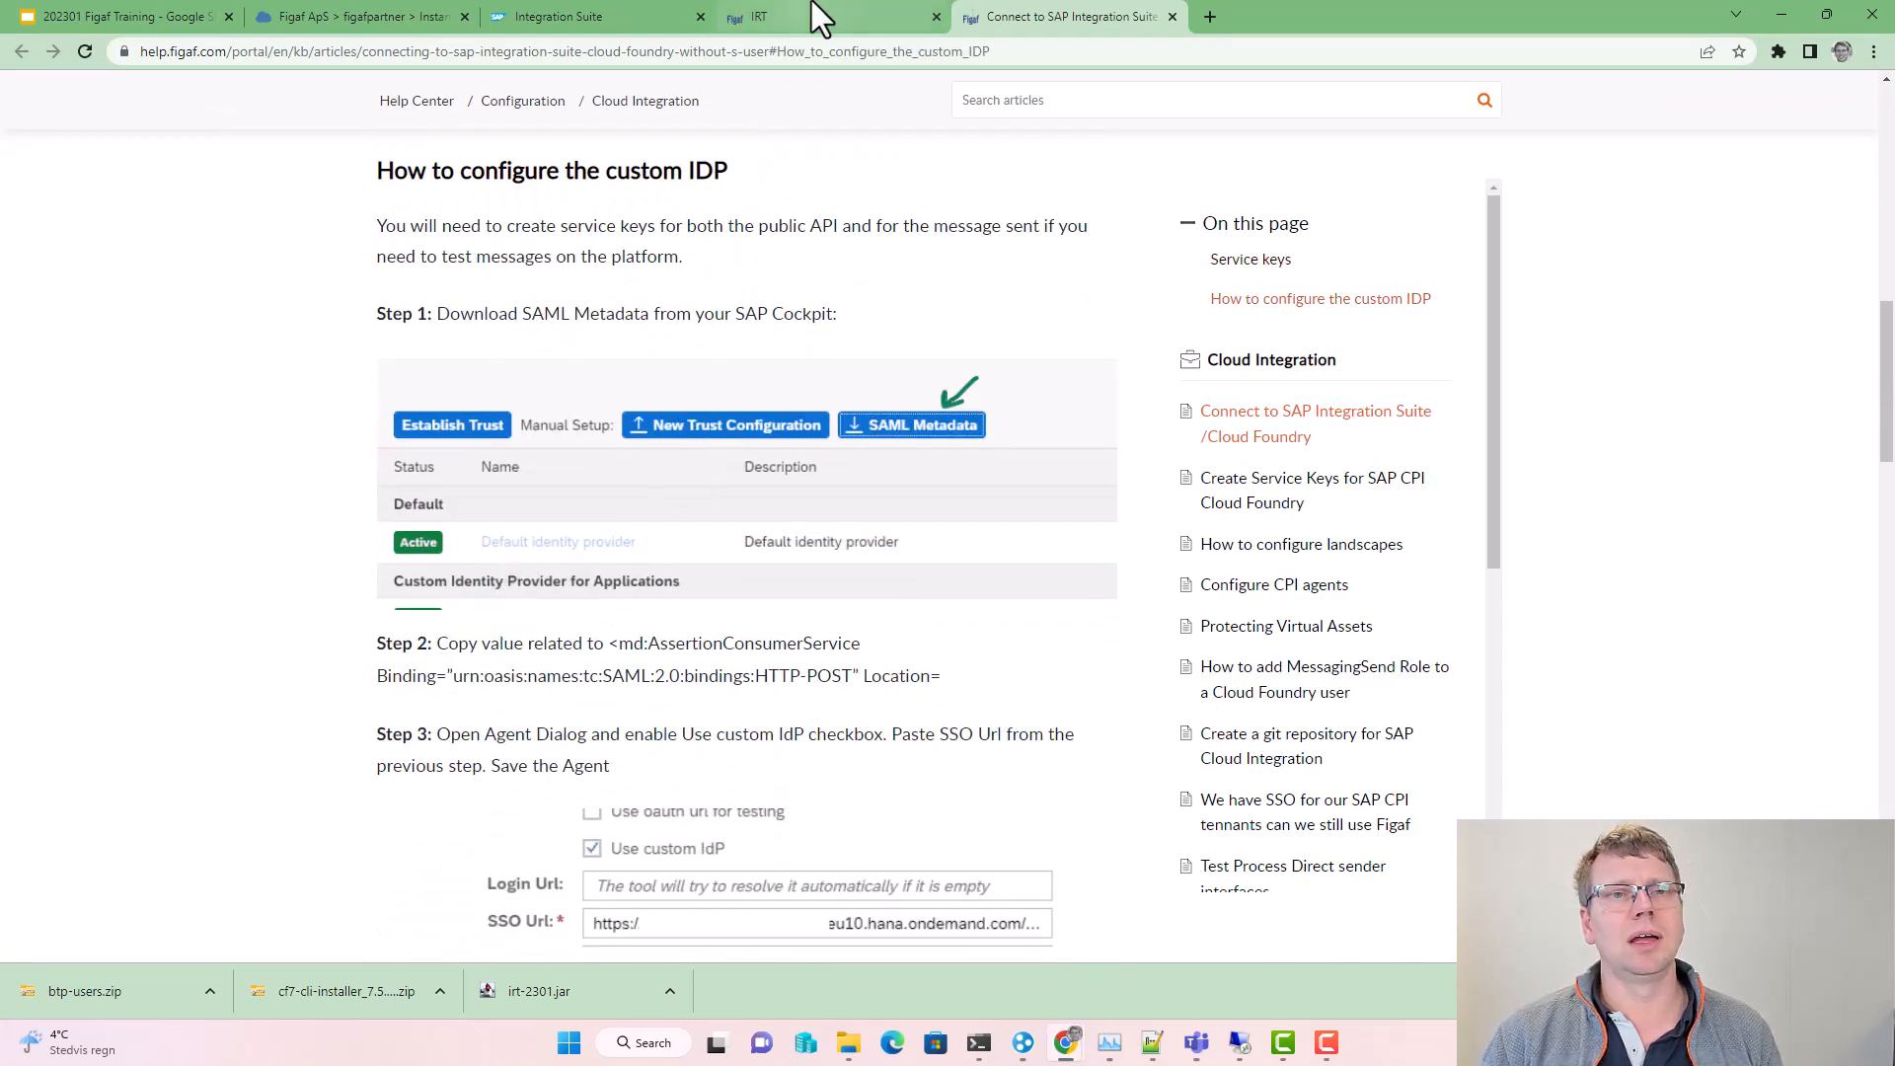
{"action": "scroll", "coordinate": [701, 607], "scroll_direction": "down", "scroll_amount": 2}
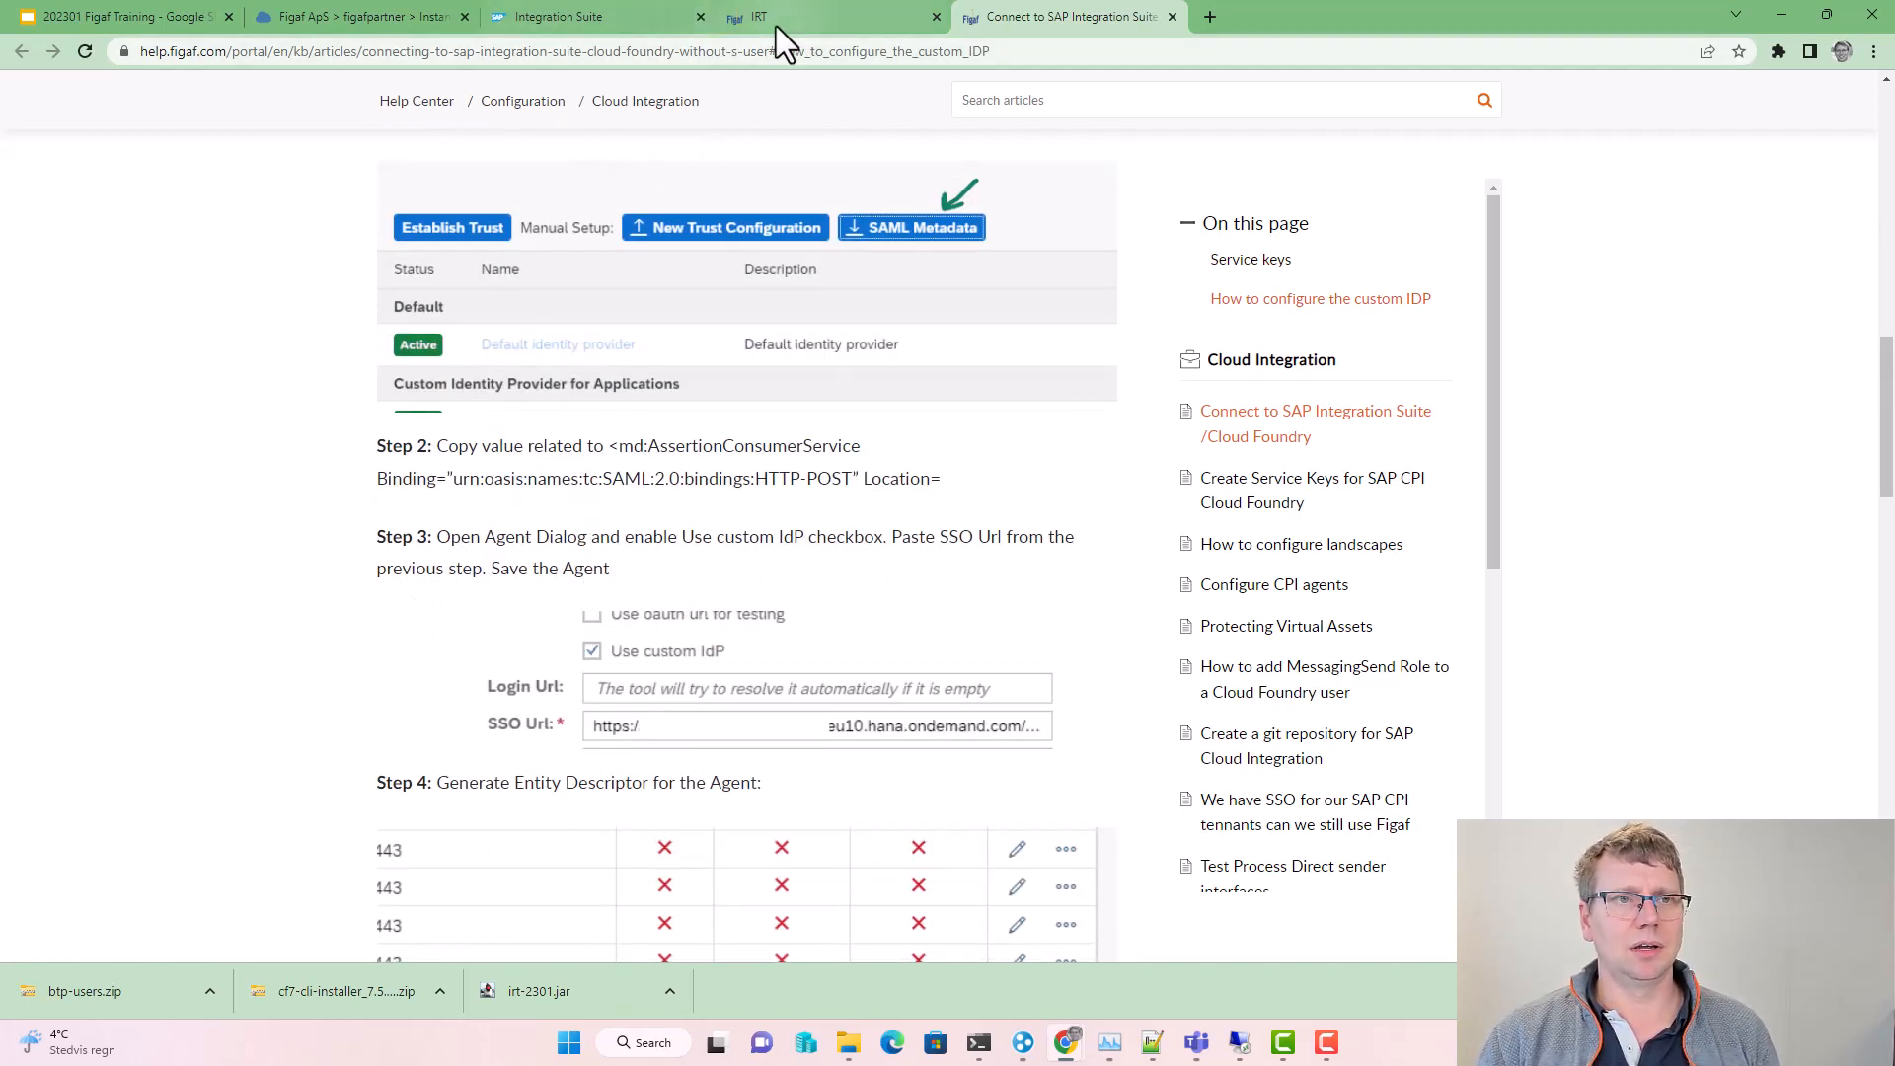
{"action": "mouse_move", "coordinate": [777, 25]}
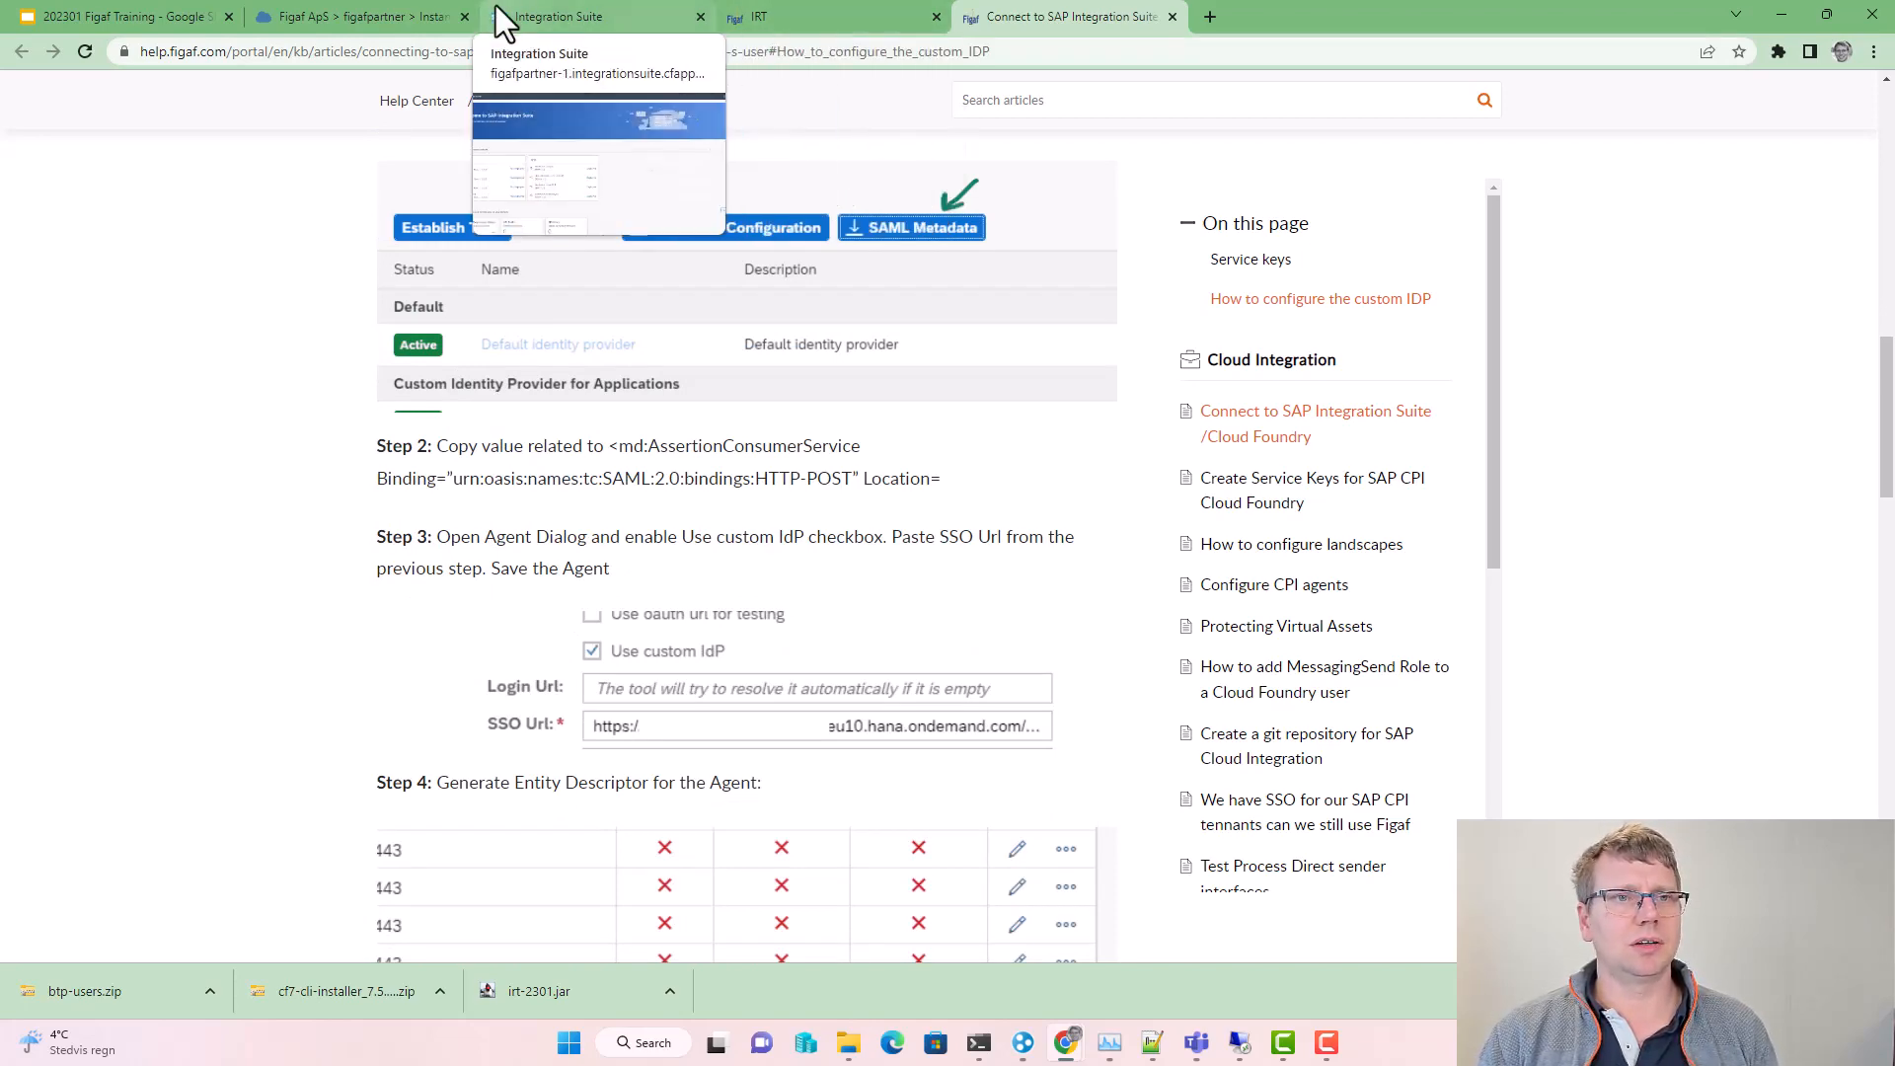
{"action": "left_click", "coordinate": [284, 17]}
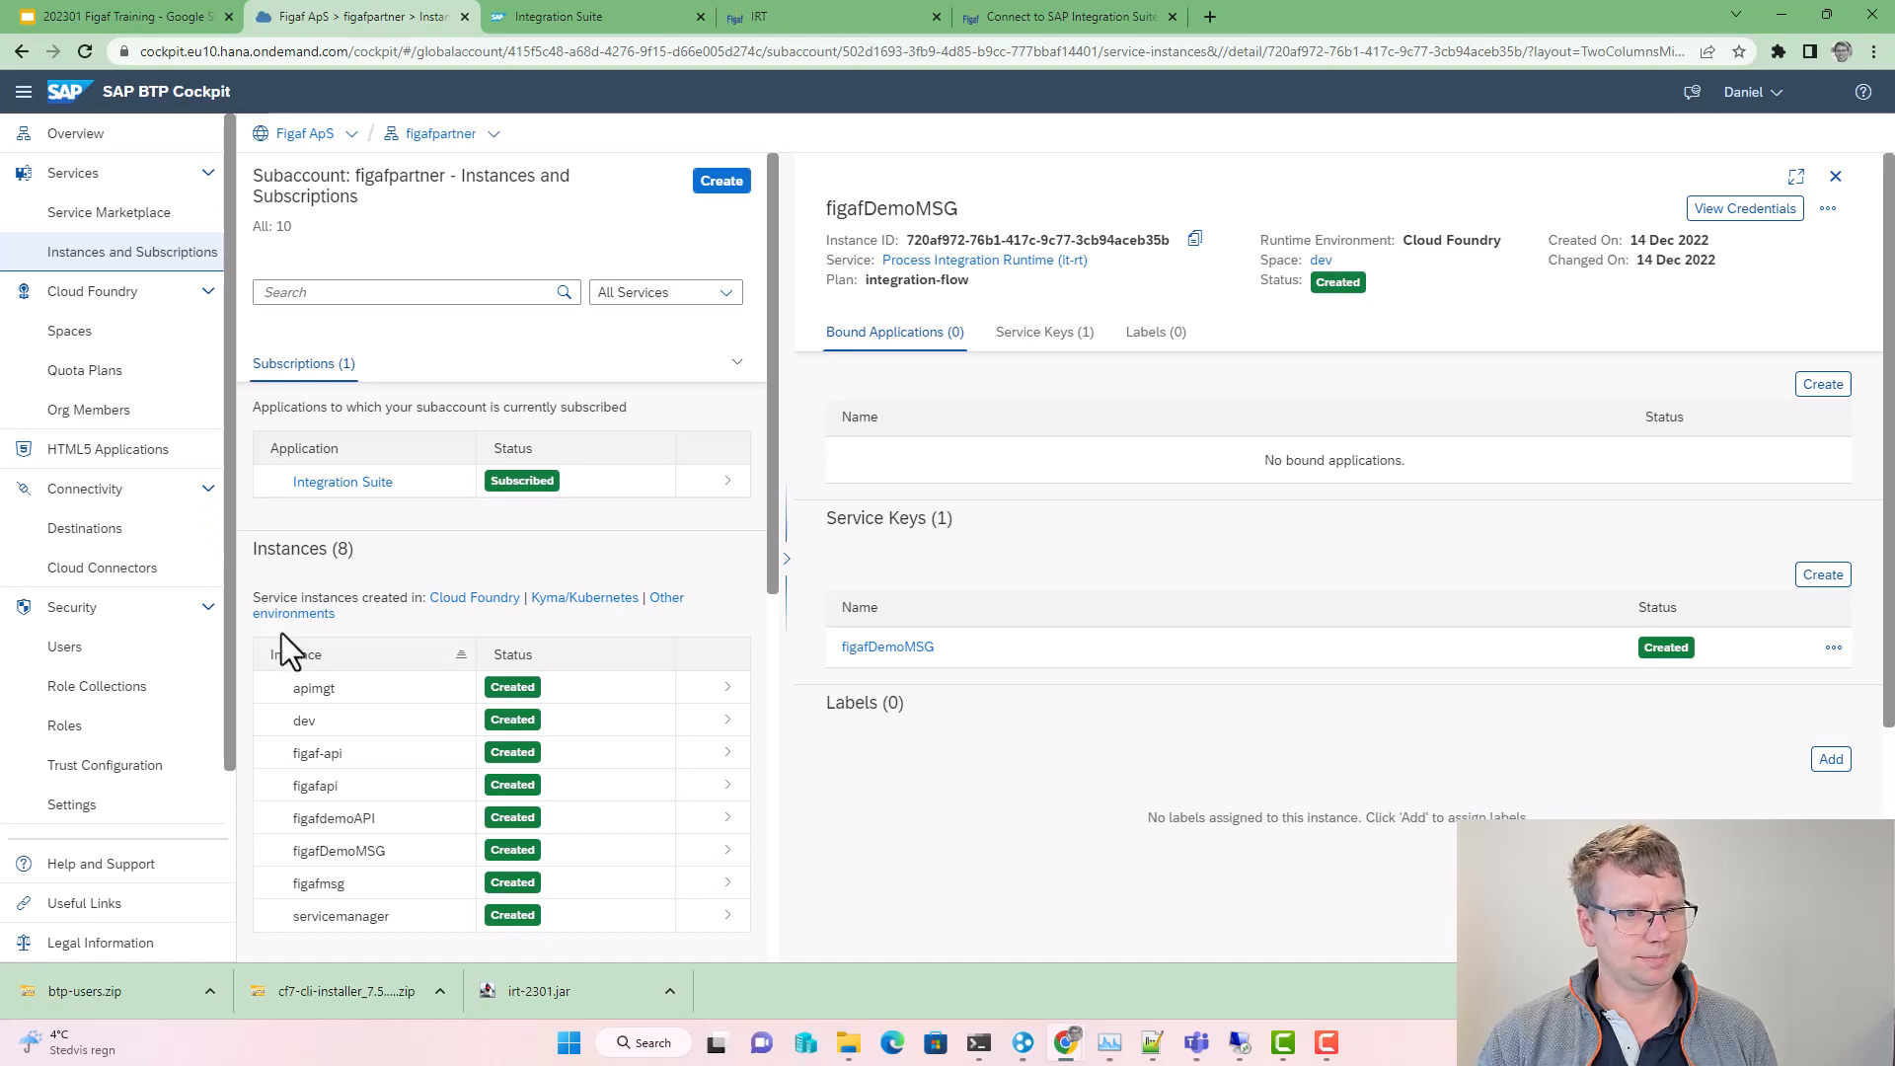
Step: Download the subaccount's SAML metadata from Trust Configuration and open the XML
{"action": "left_click", "coordinate": [117, 766]}
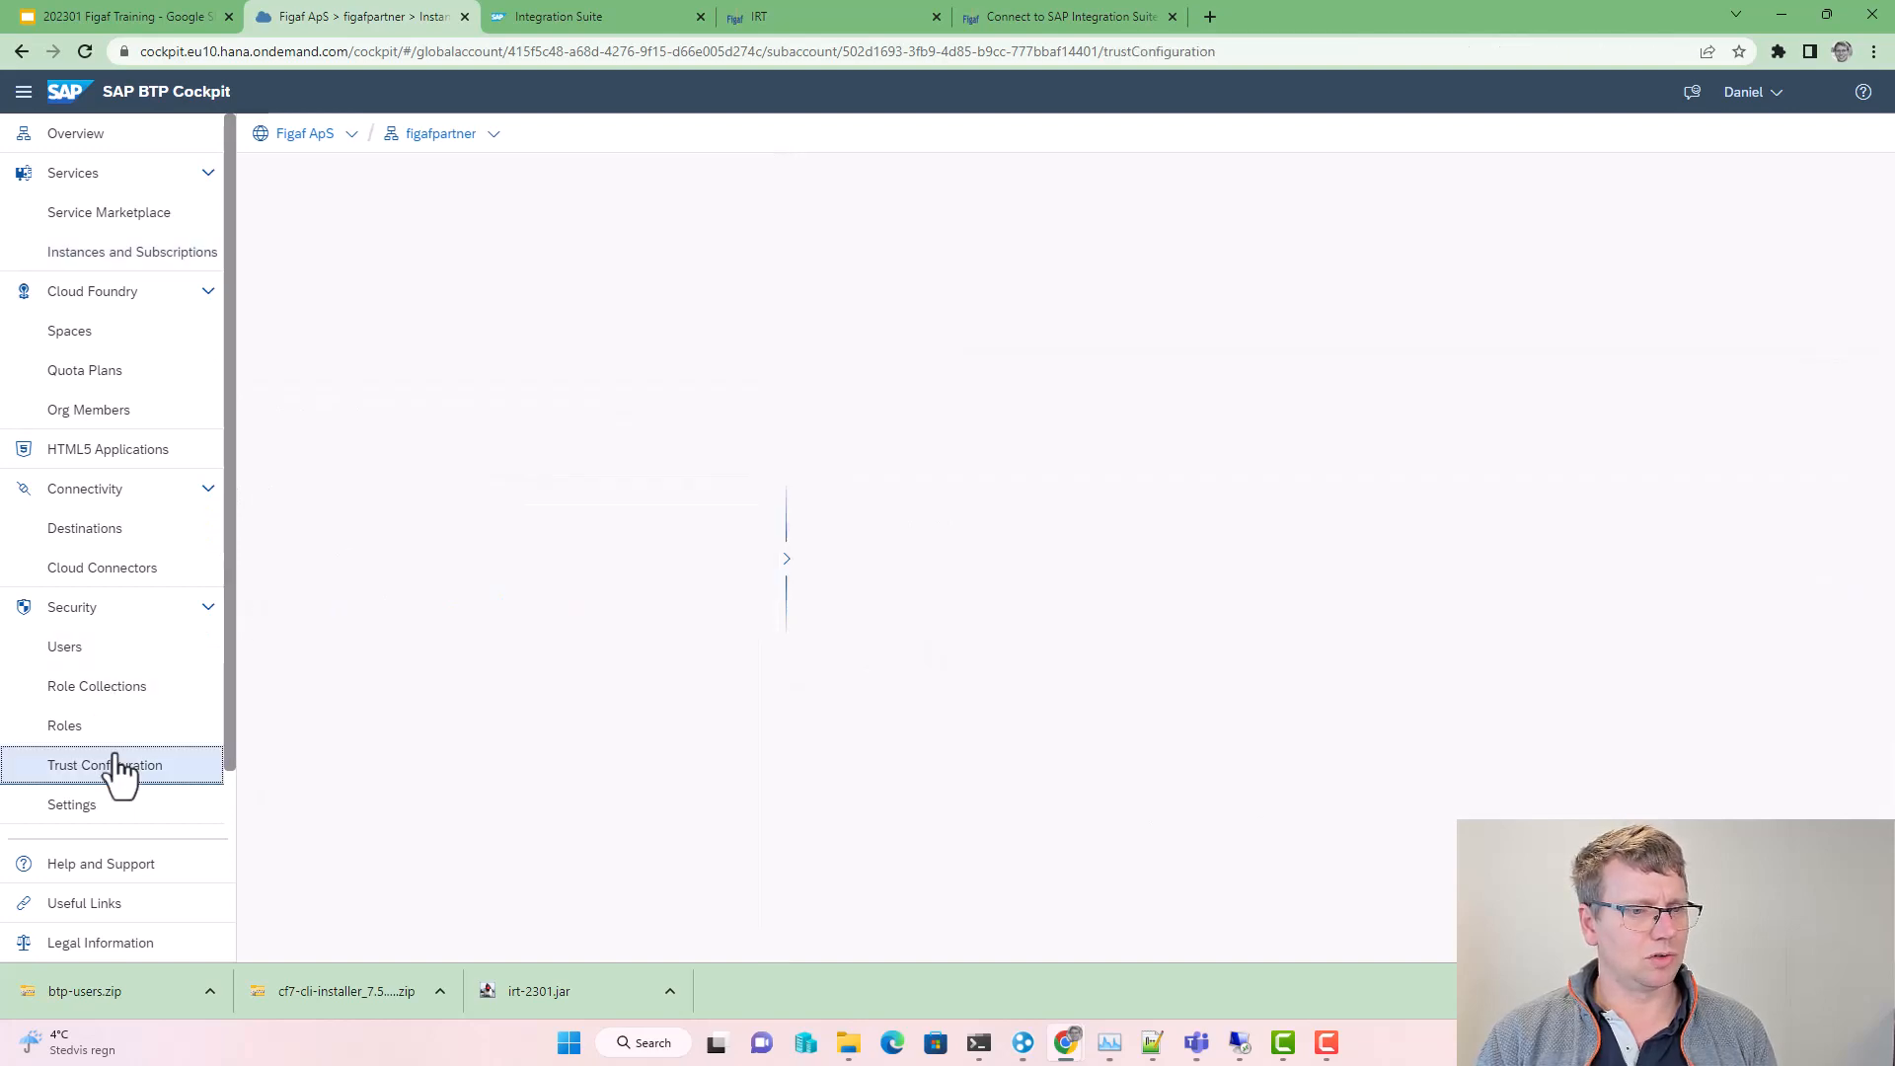
{"action": "left_click", "coordinate": [731, 385]}
{"action": "left_click_drag", "start_coordinate": [71, 1005], "coordinate": [1322, 23]}
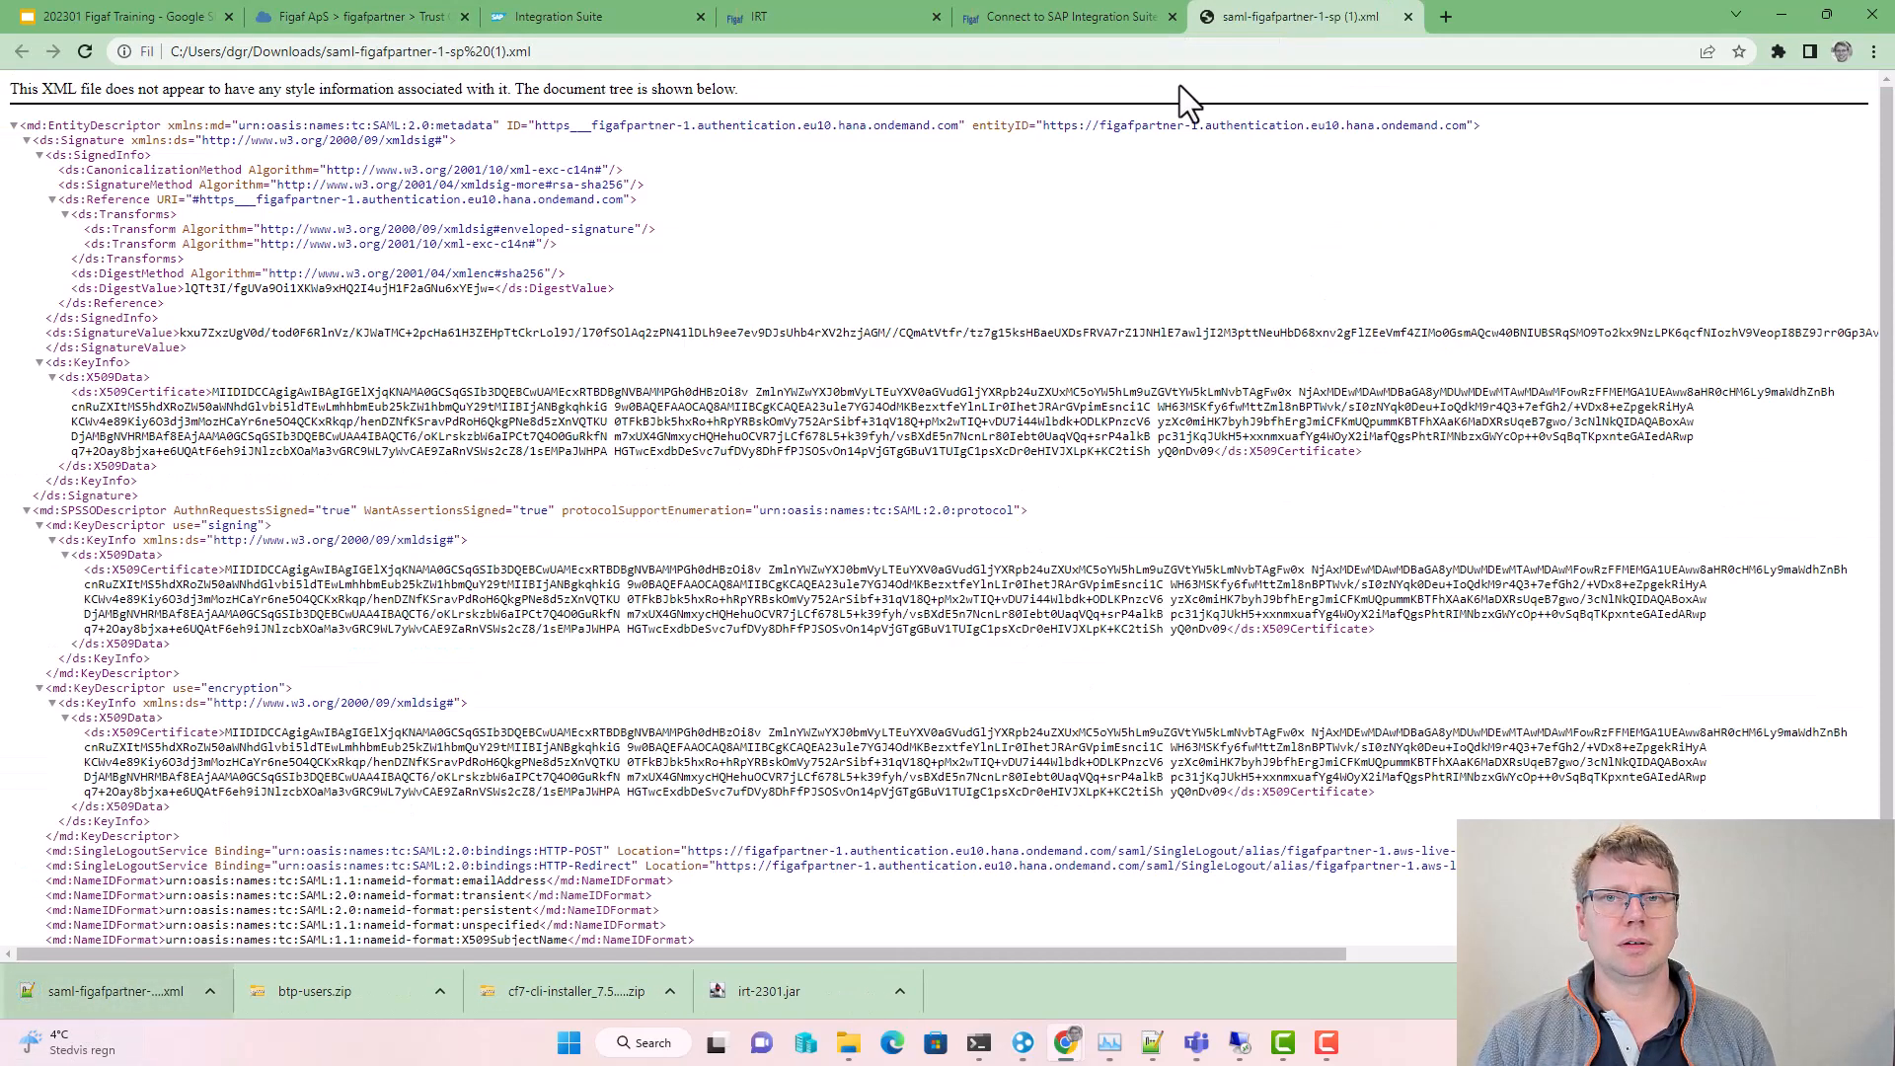
Step: Locate and copy the HTTP-POST assertion consumer service URL in the metadata XML
{"action": "left_click", "coordinate": [1070, 18]}
{"action": "scroll", "coordinate": [724, 608], "scroll_direction": "up", "scroll_amount": 3}
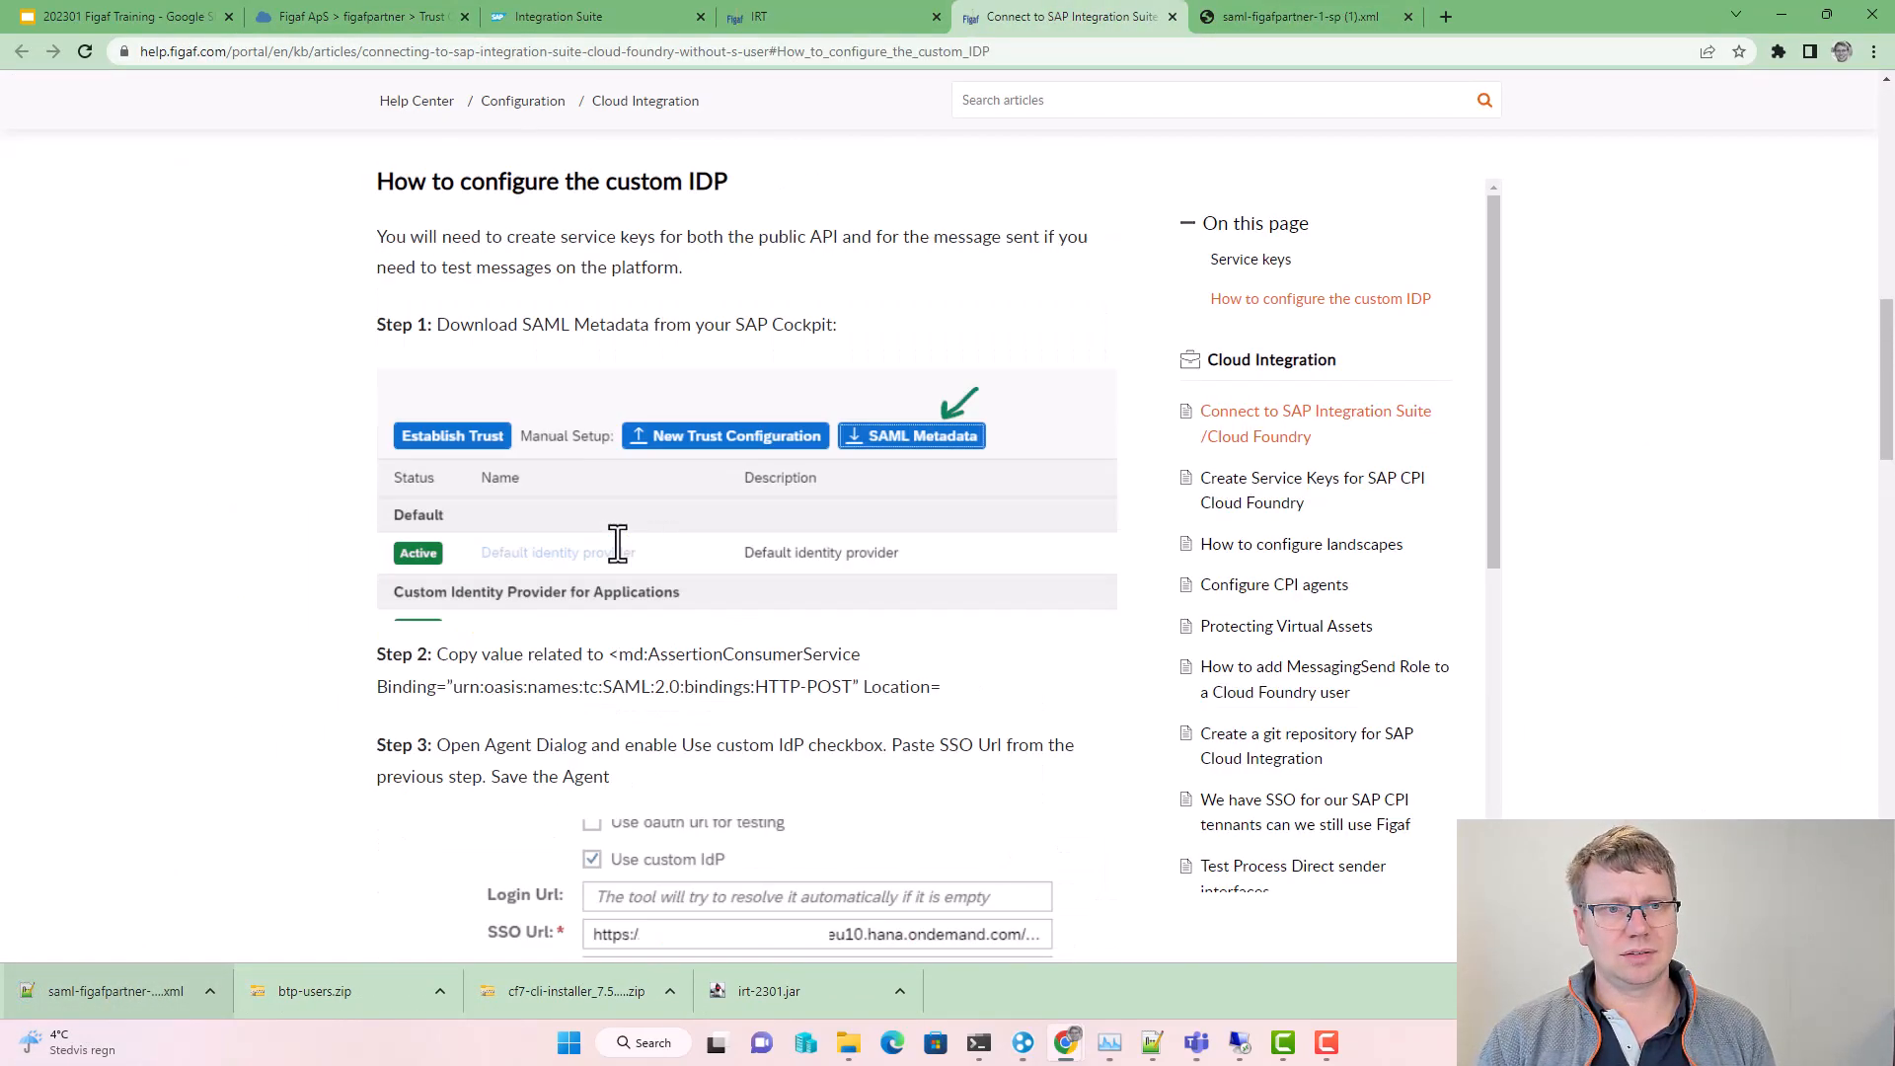
{"action": "left_click_drag", "start_coordinate": [756, 775], "coordinate": [854, 775]}
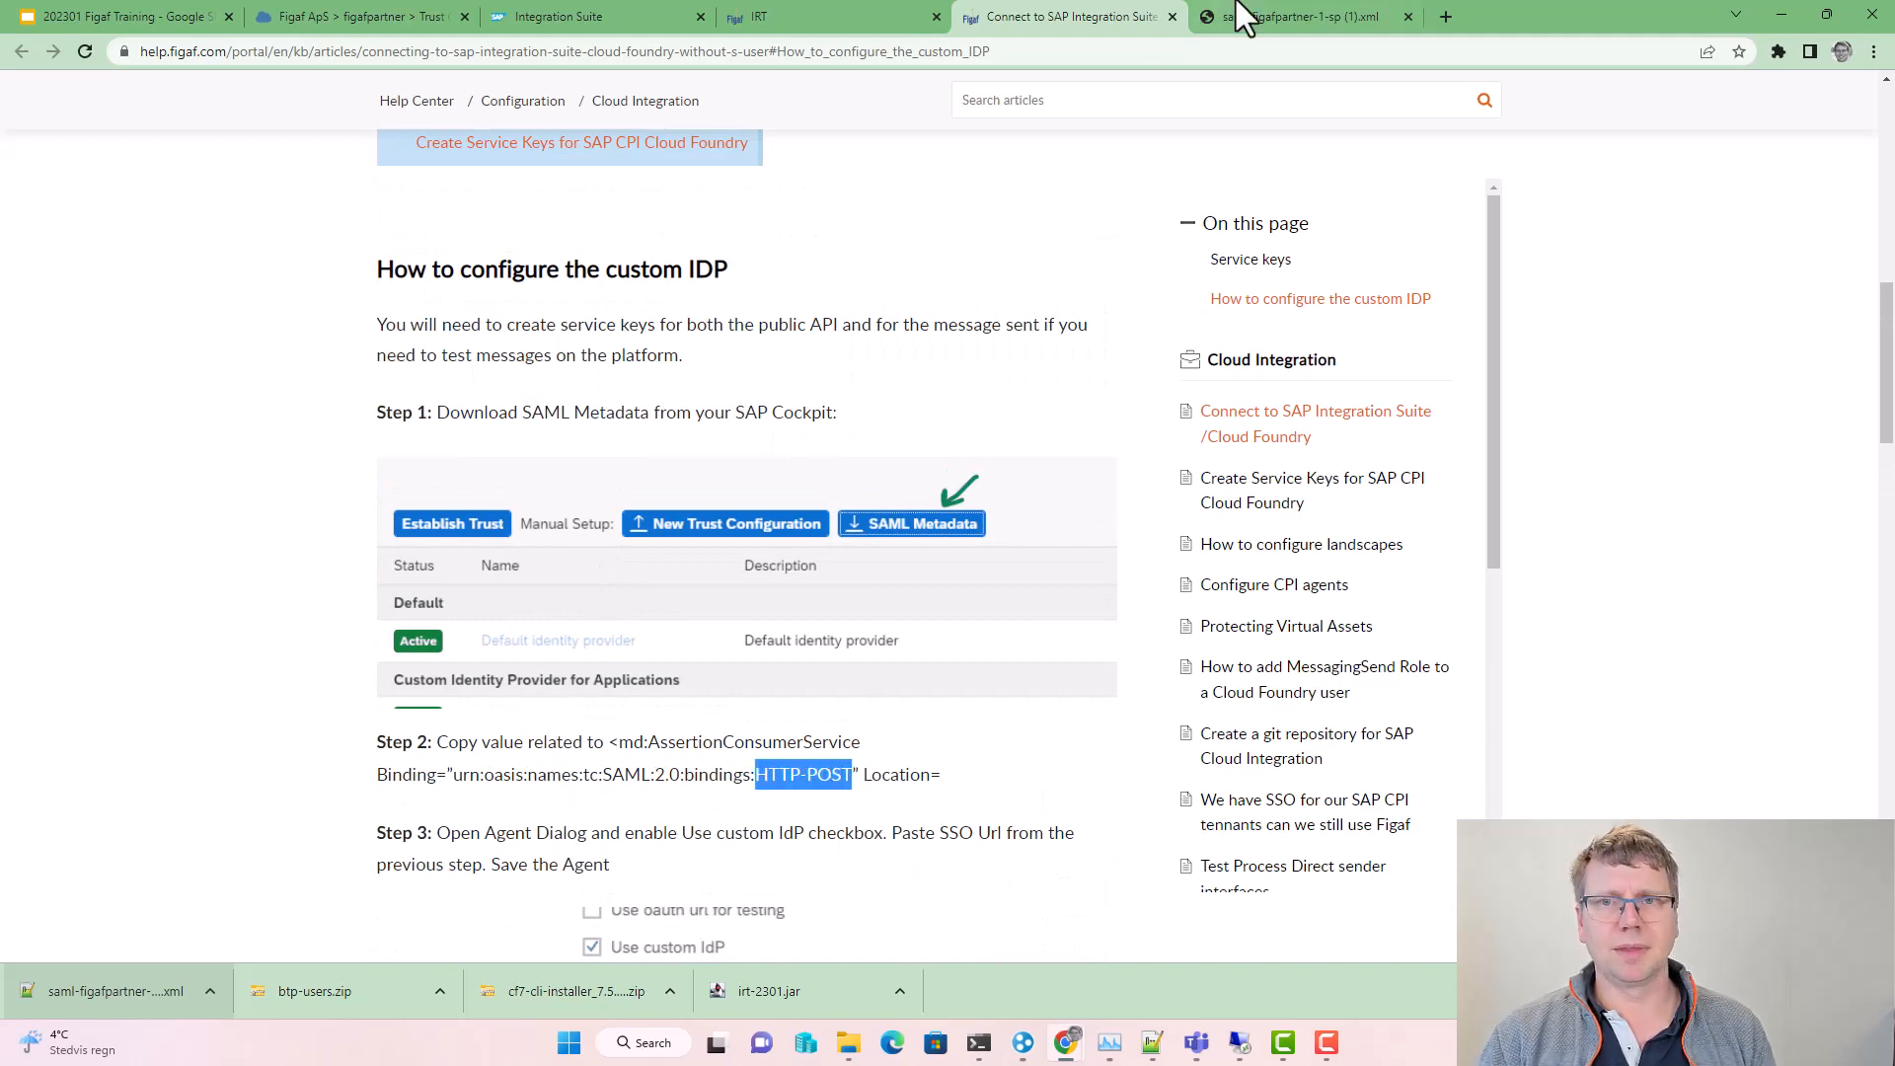
{"action": "left_click", "coordinate": [1273, 18]}
{"action": "key", "text": "ctrl+f"}
{"action": "key", "text": "ctrl+v"}
{"action": "scroll", "coordinate": [691, 736], "scroll_direction": "down", "scroll_amount": 1}
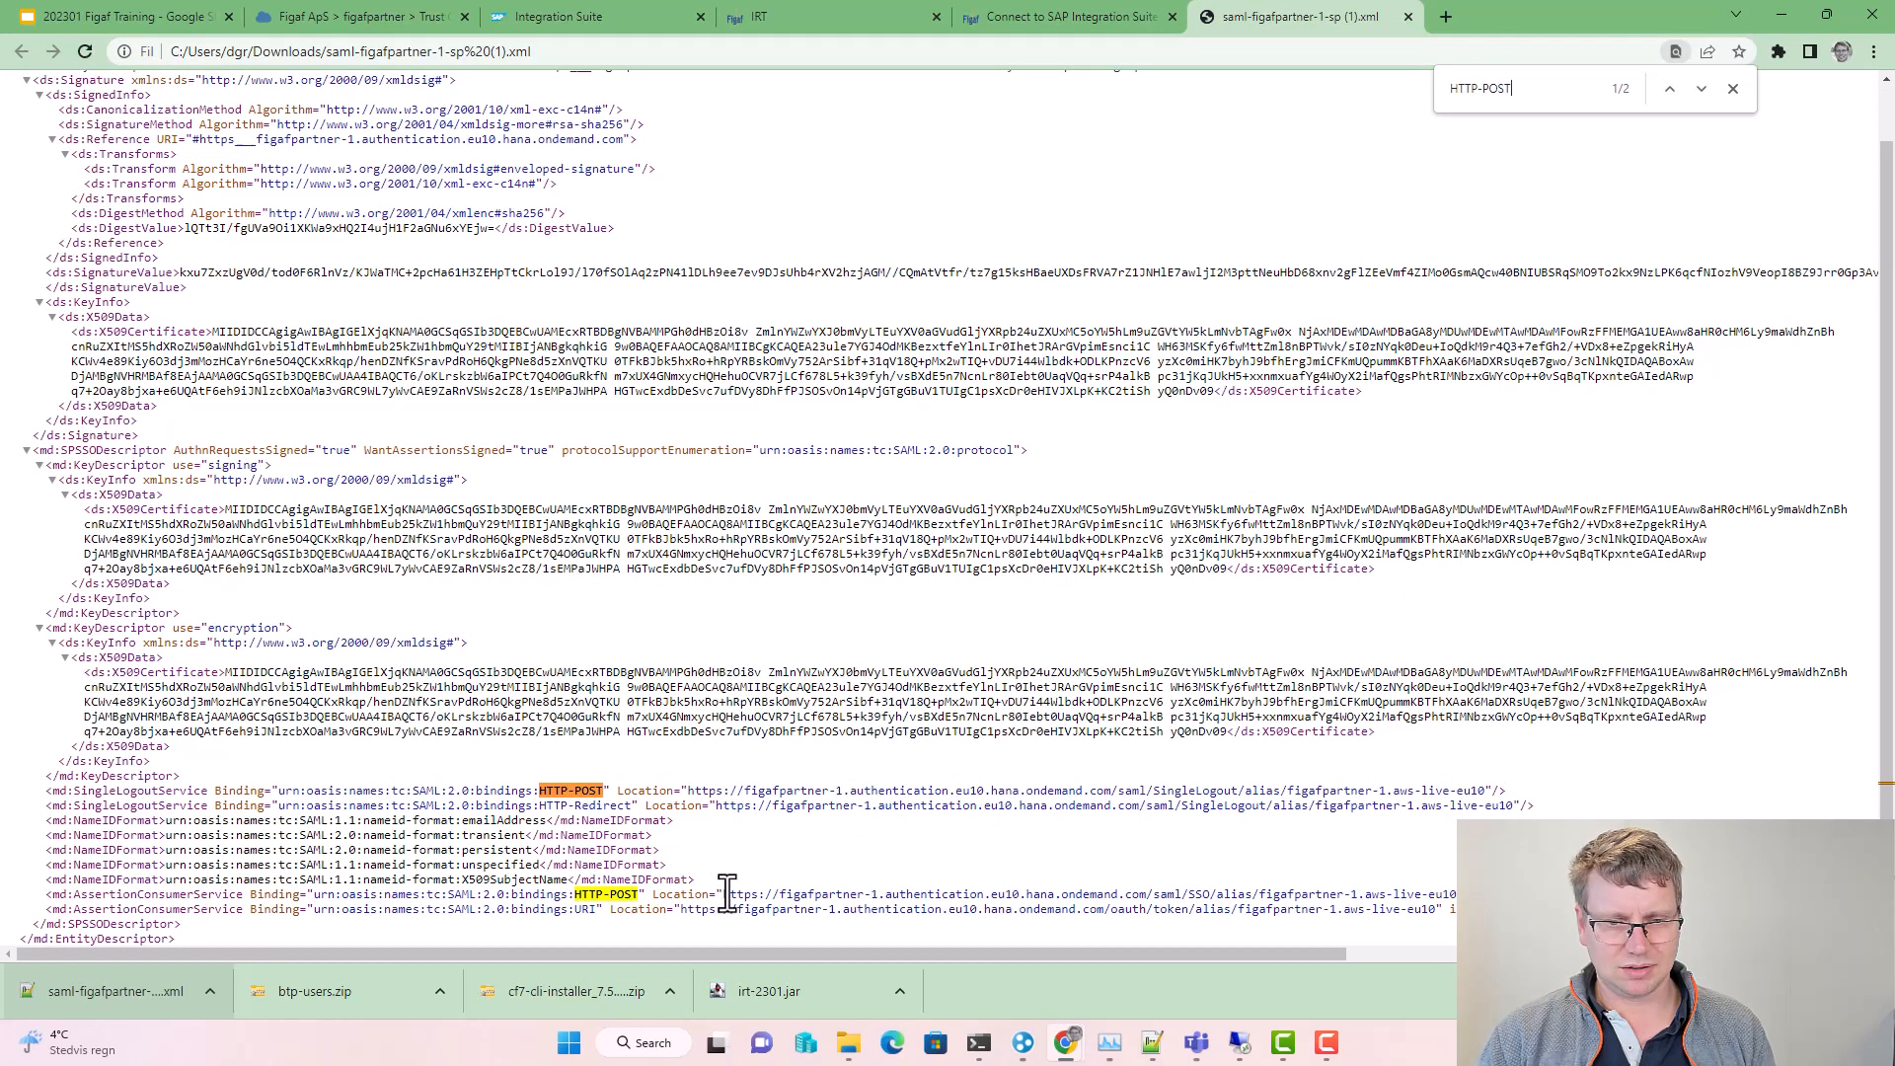
{"action": "left_click_drag", "start_coordinate": [727, 893], "coordinate": [1471, 894]}
{"action": "key", "text": "ctrl+c"}
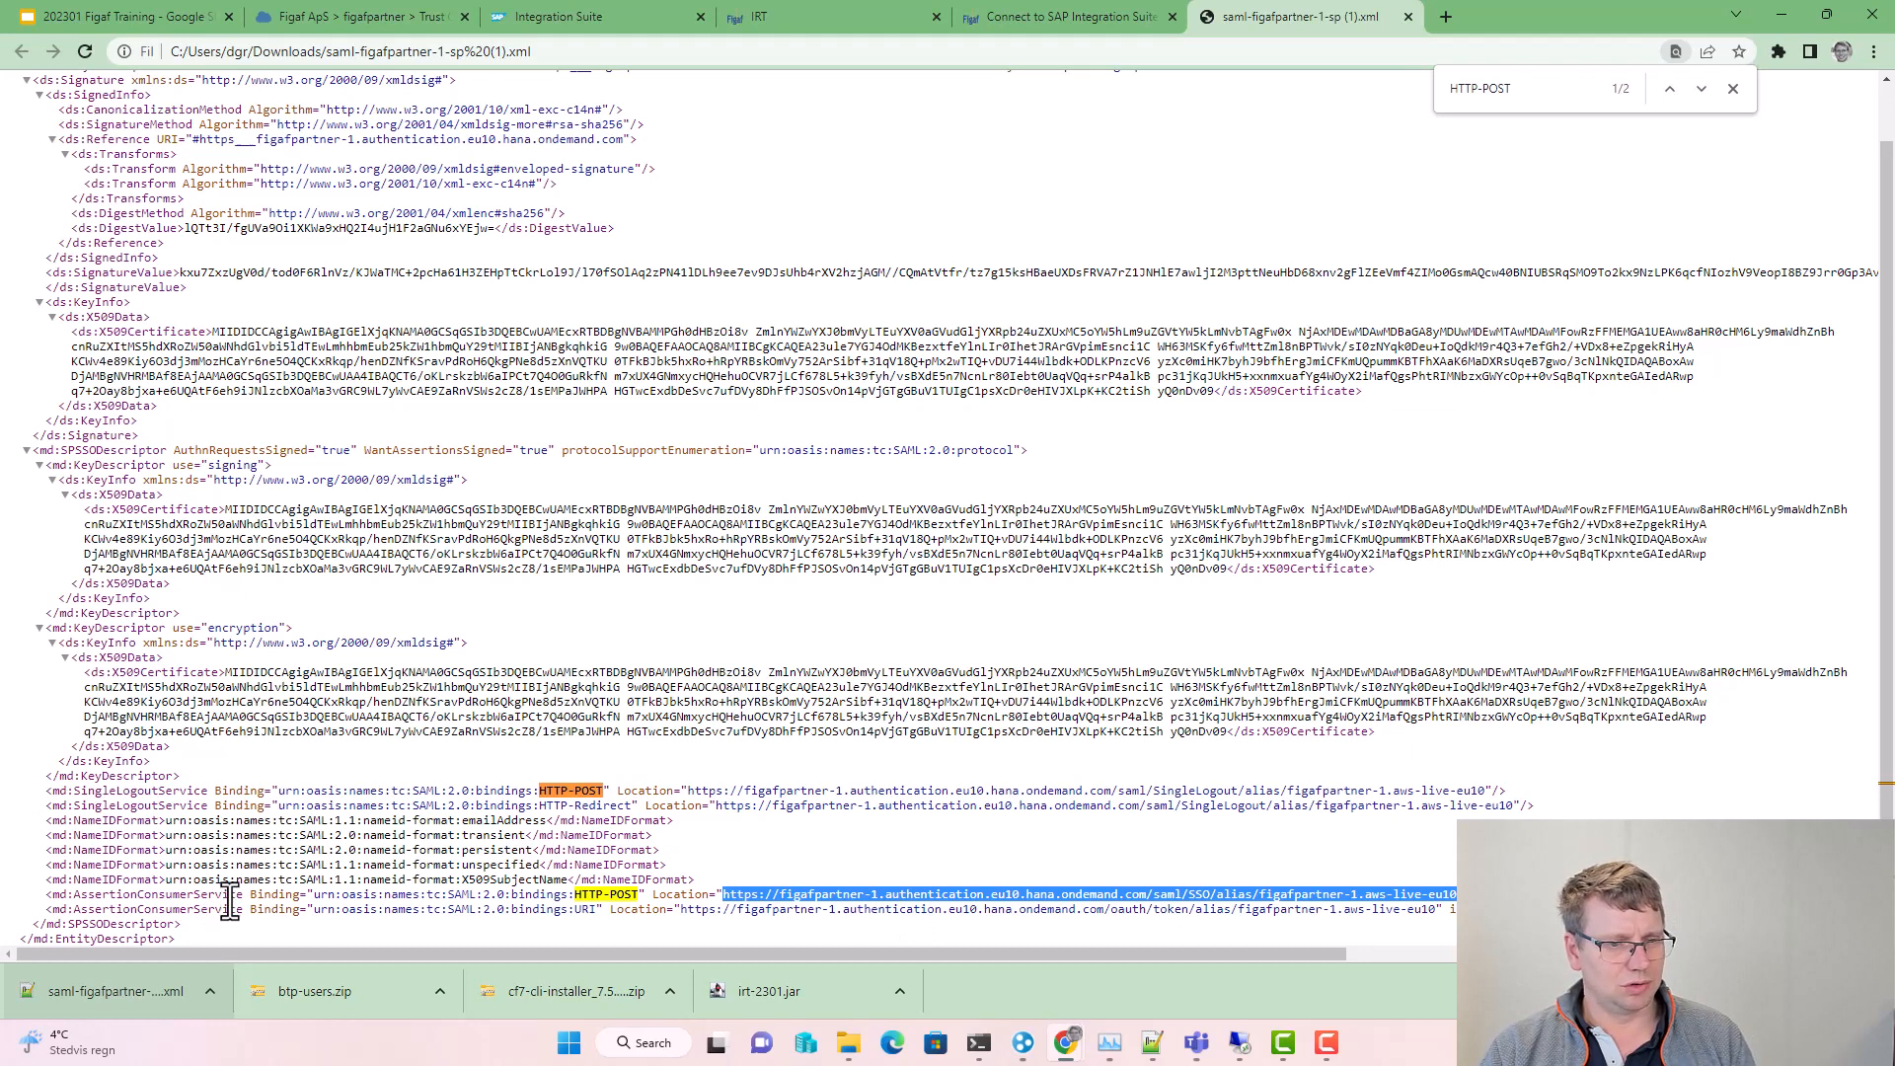
Step: Paste that URL into the Dev-CI agent's SSO URL field
{"action": "left_click", "coordinate": [860, 12]}
{"action": "left_click", "coordinate": [834, 590]}
{"action": "key", "text": "ctrl+v"}
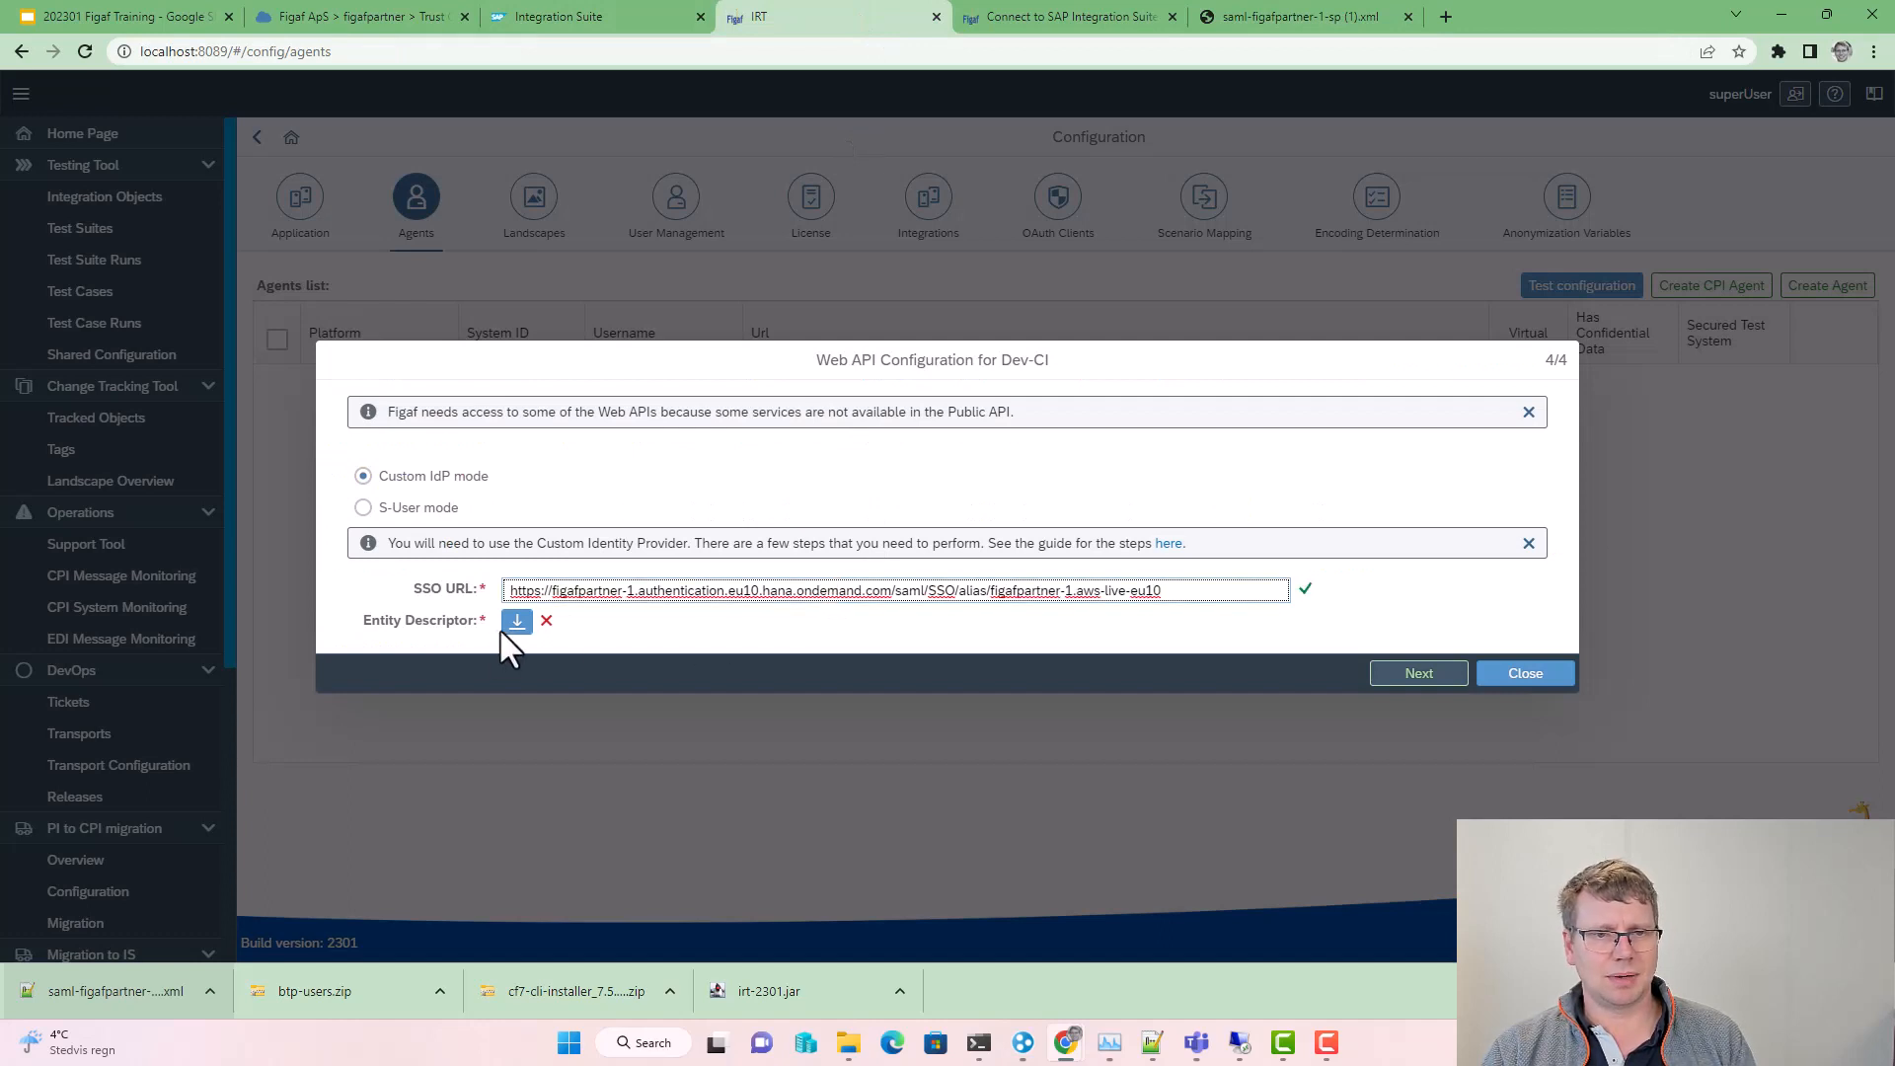
Step: Download the Dev-CI entity descriptor from Web API Configuration and return to BTP Trust Configuration
{"action": "left_click", "coordinate": [515, 622]}
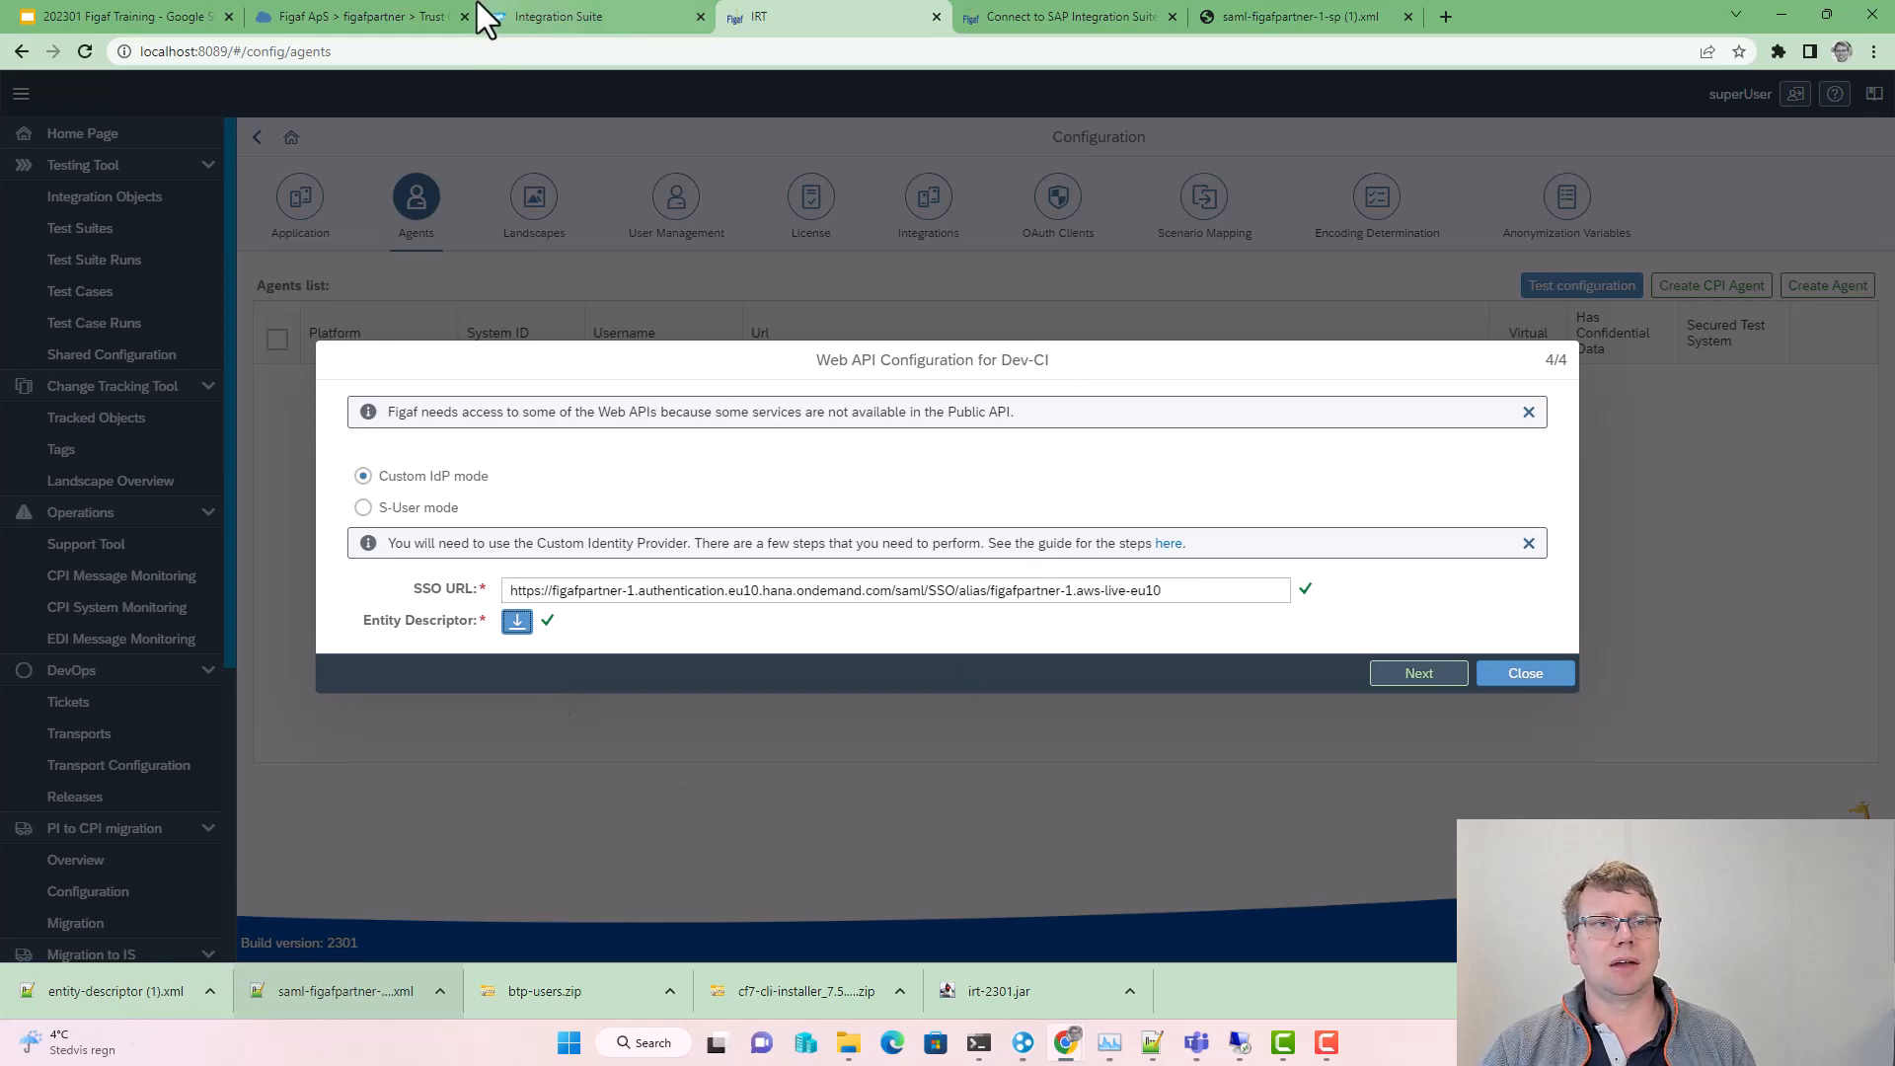
{"action": "left_click", "coordinate": [408, 12]}
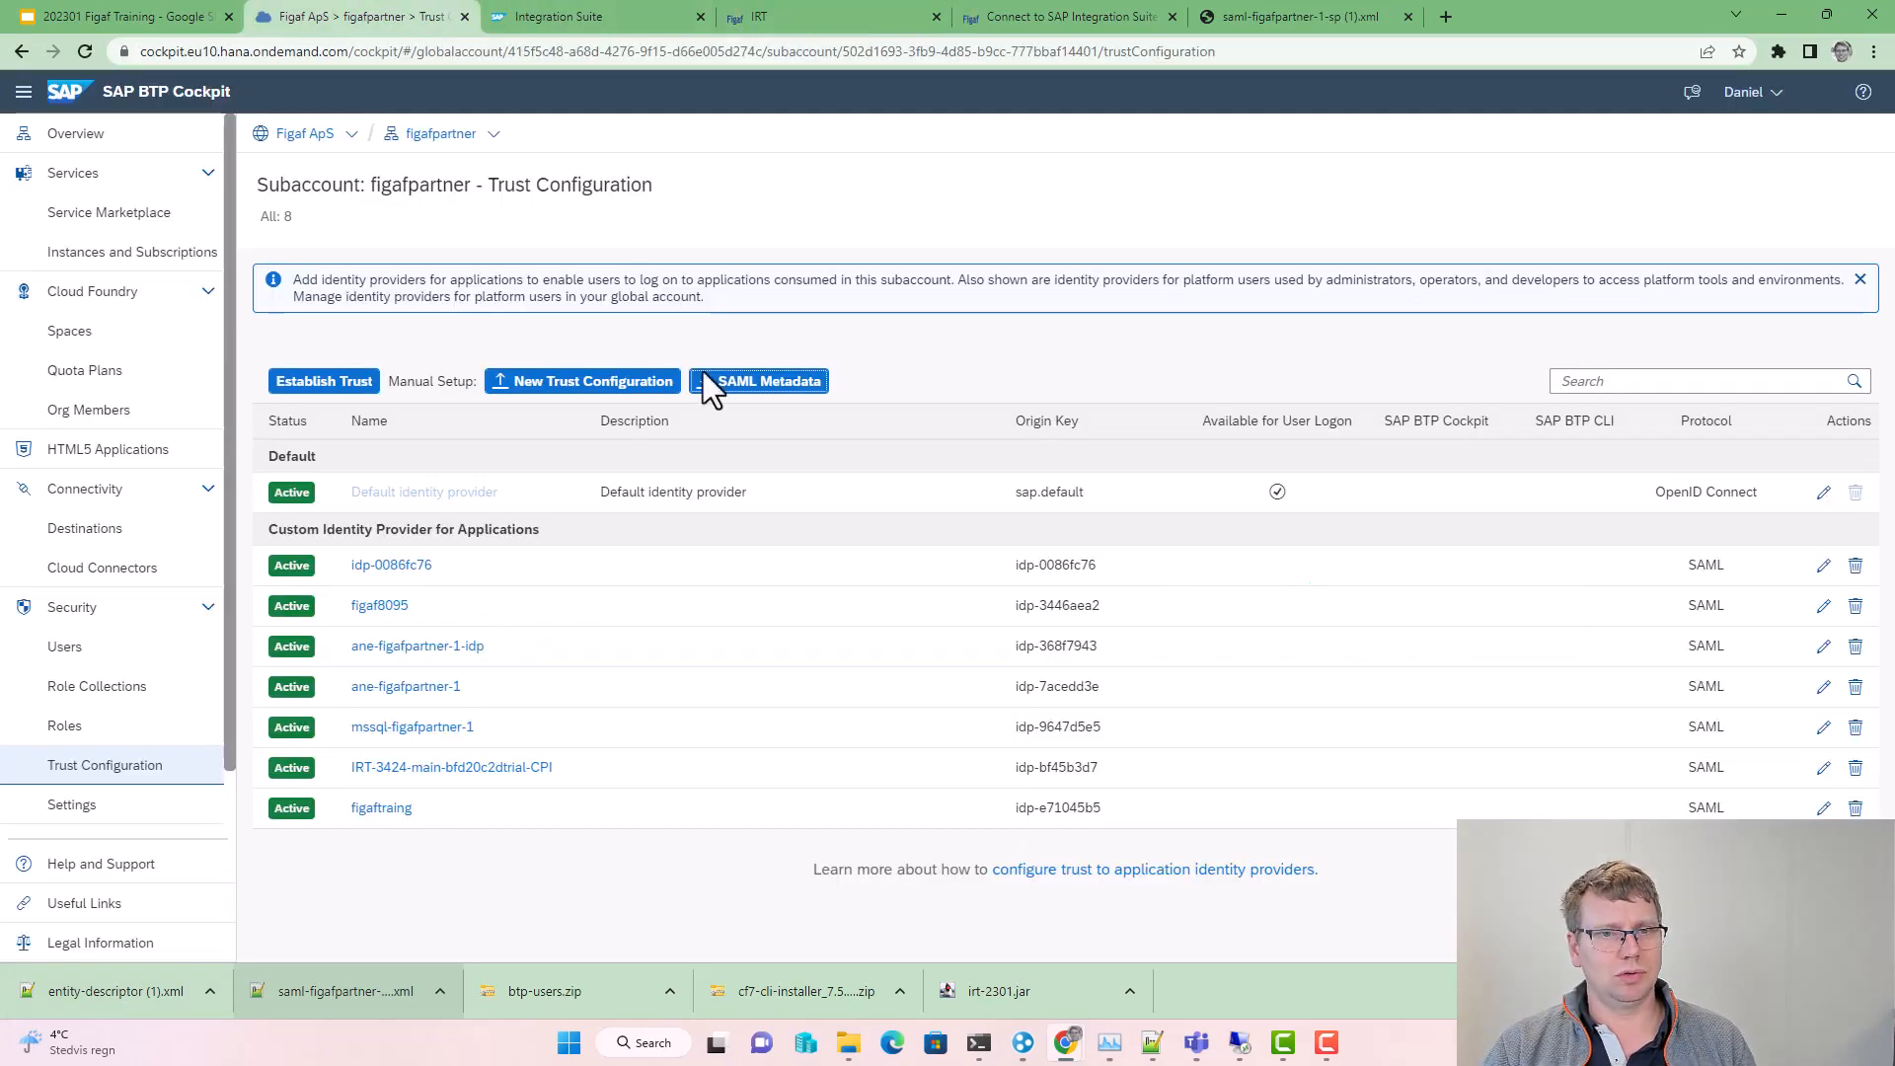
Step: Create trust configuration figaftraining from entity-descriptor (1).xml, not available for user logon, and open it
{"action": "left_click", "coordinate": [622, 381]}
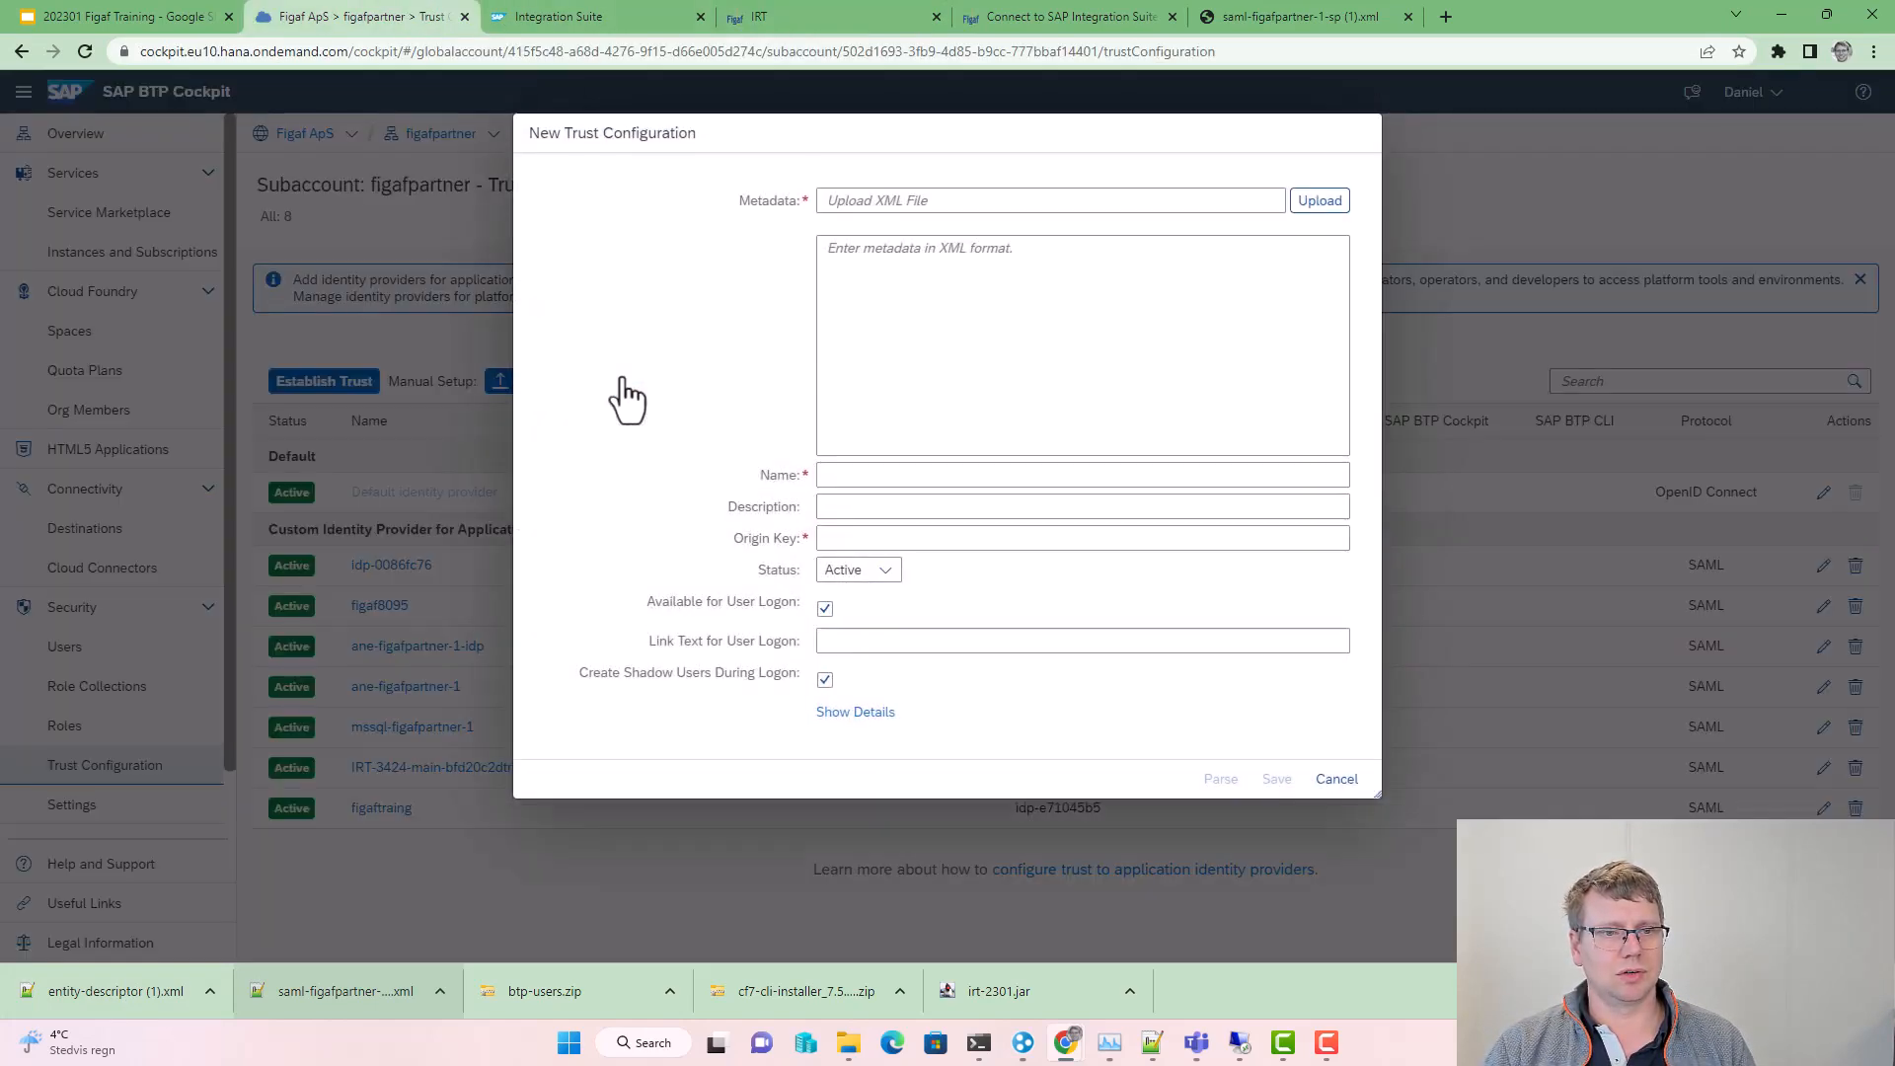
{"action": "left_click", "coordinate": [1315, 262]}
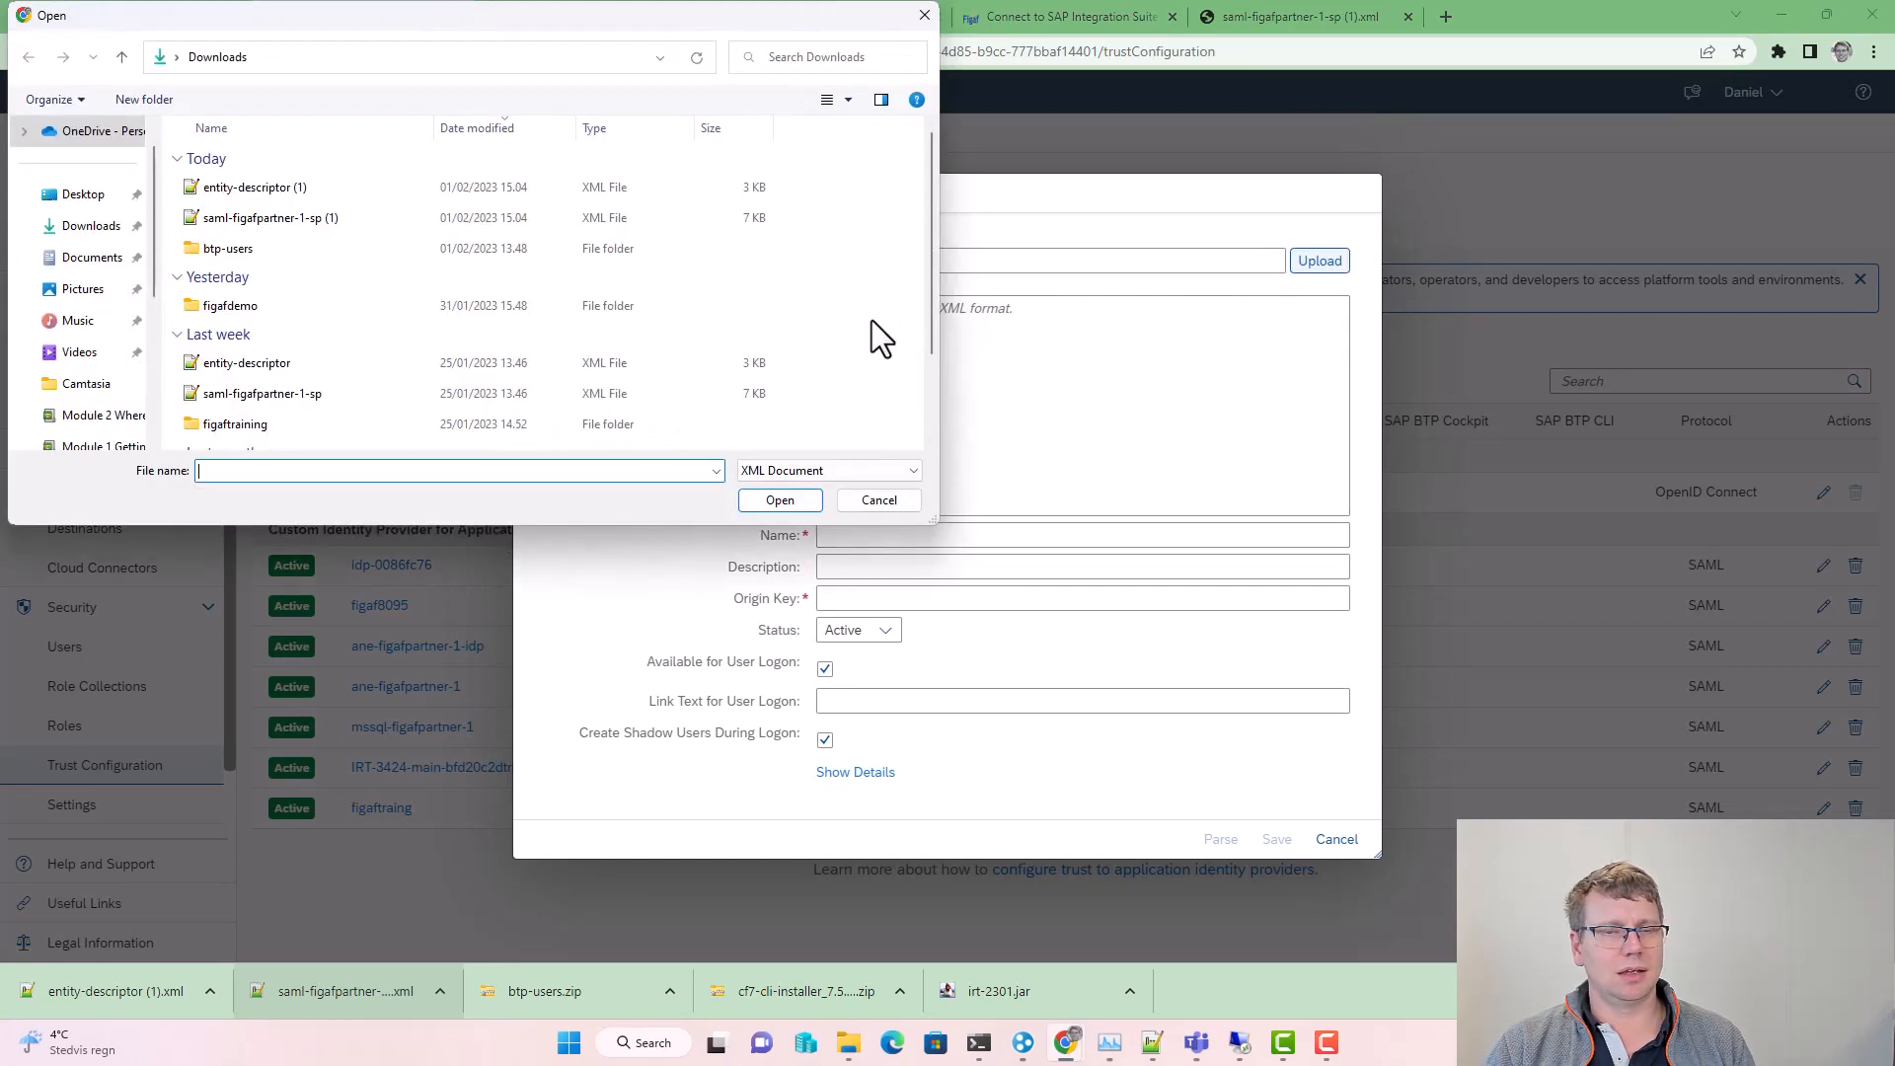
{"action": "double_click", "coordinate": [321, 179]}
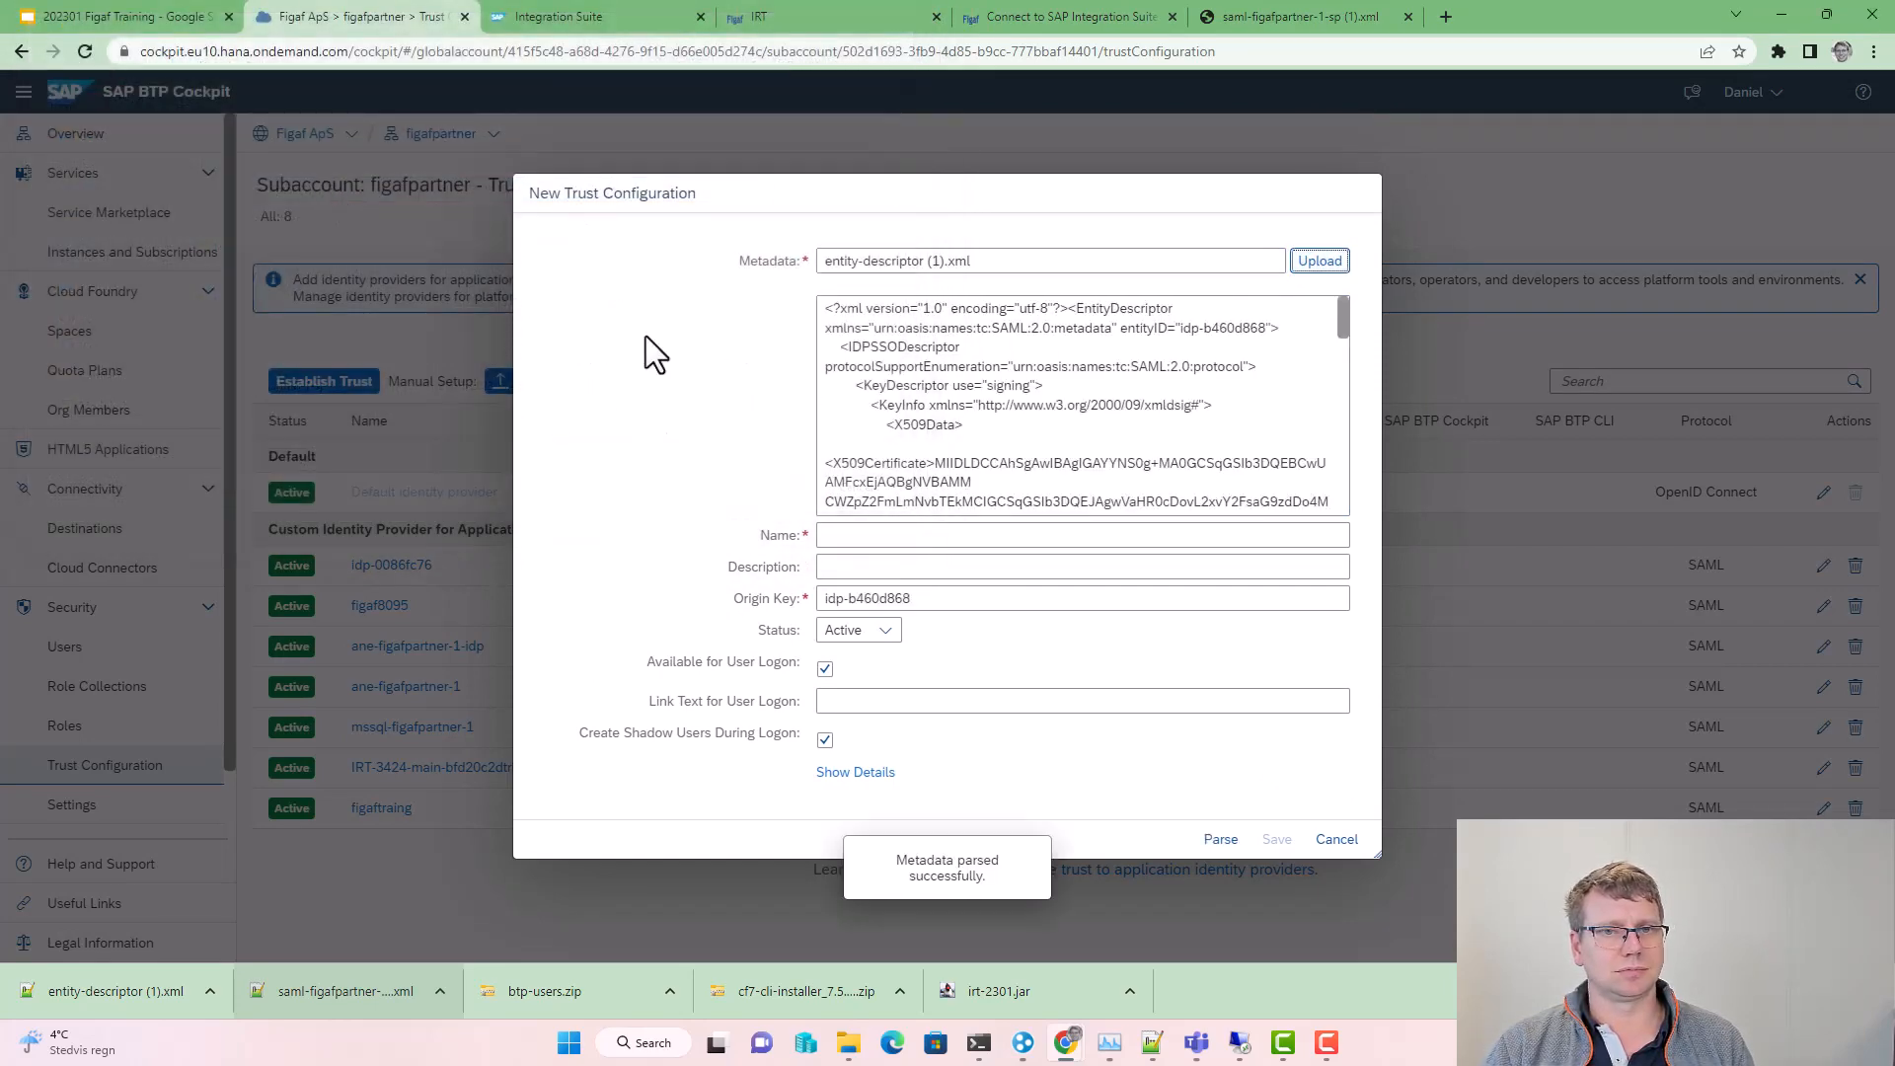
{"action": "left_click", "coordinate": [888, 533]}
{"action": "type", "text": "figaftraining"}
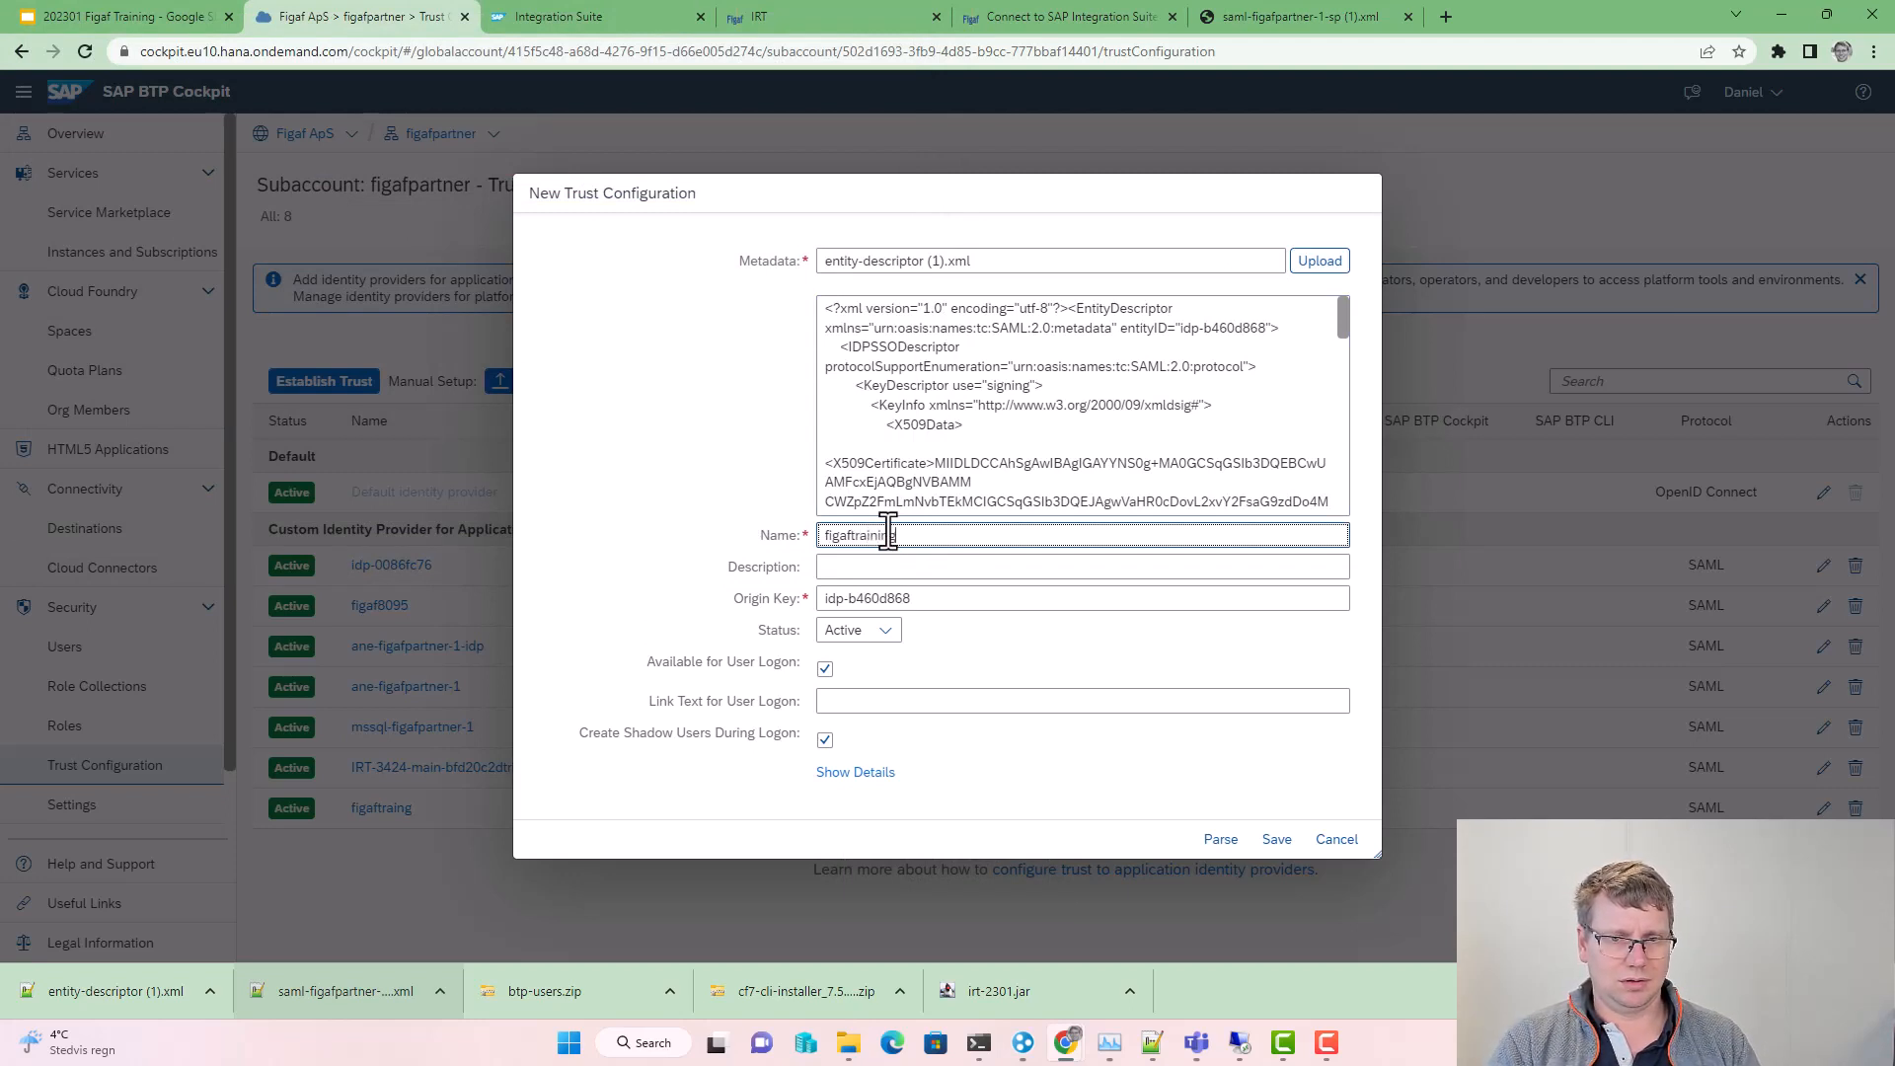
{"action": "left_click", "coordinate": [825, 670]}
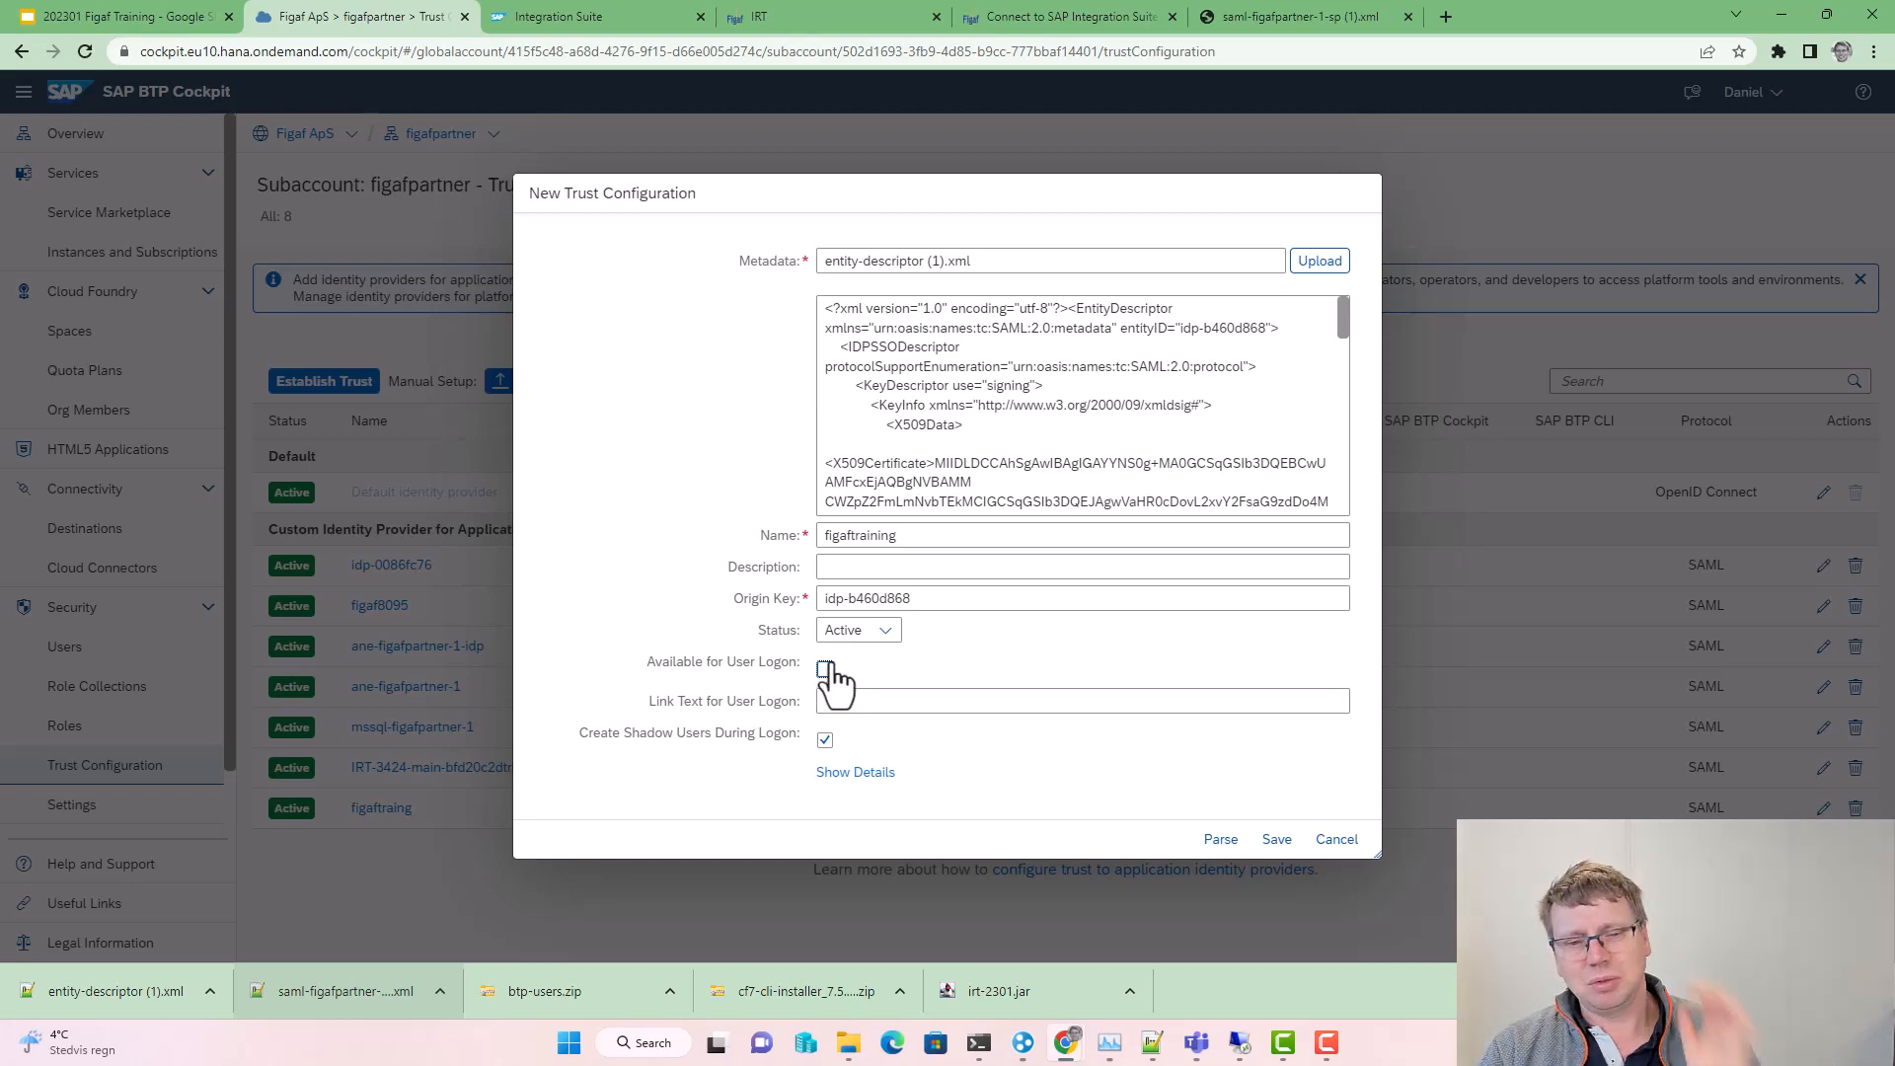
{"action": "left_click", "coordinate": [1276, 839]}
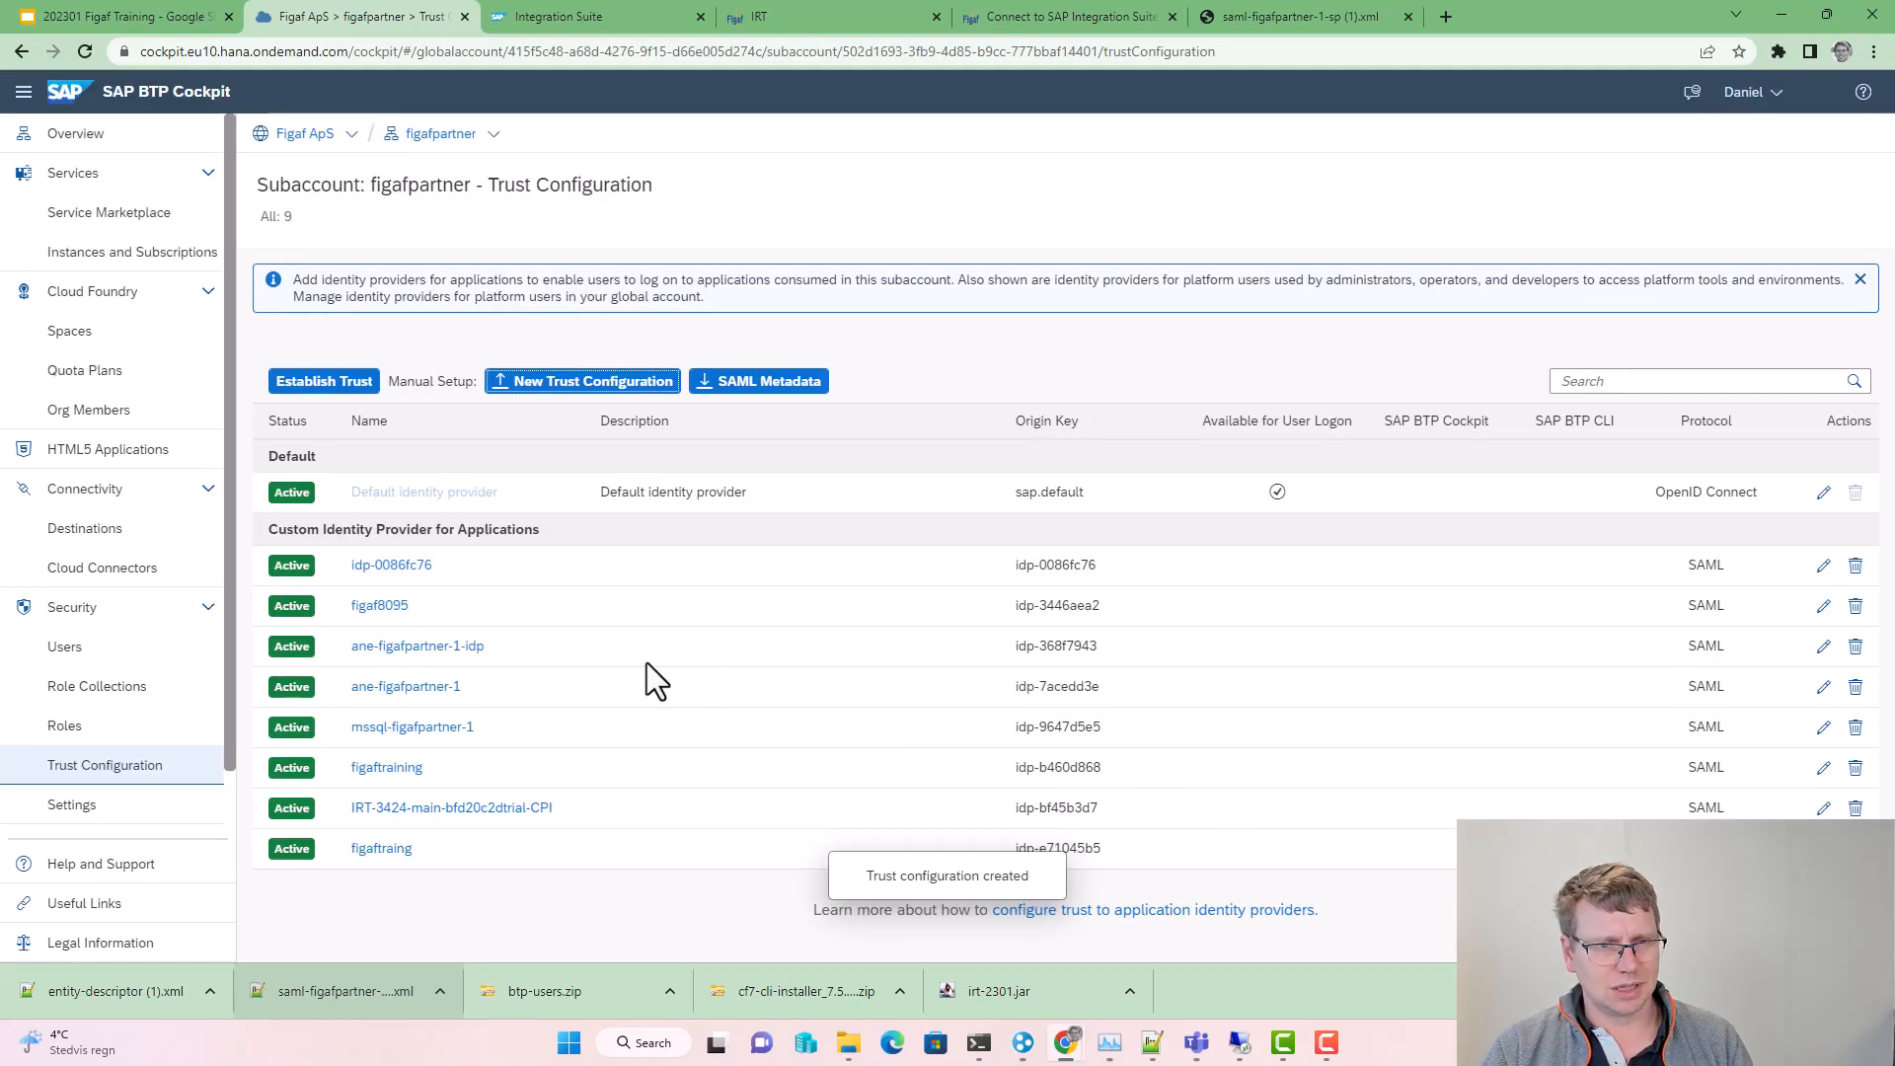
{"action": "left_click", "coordinate": [386, 768]}
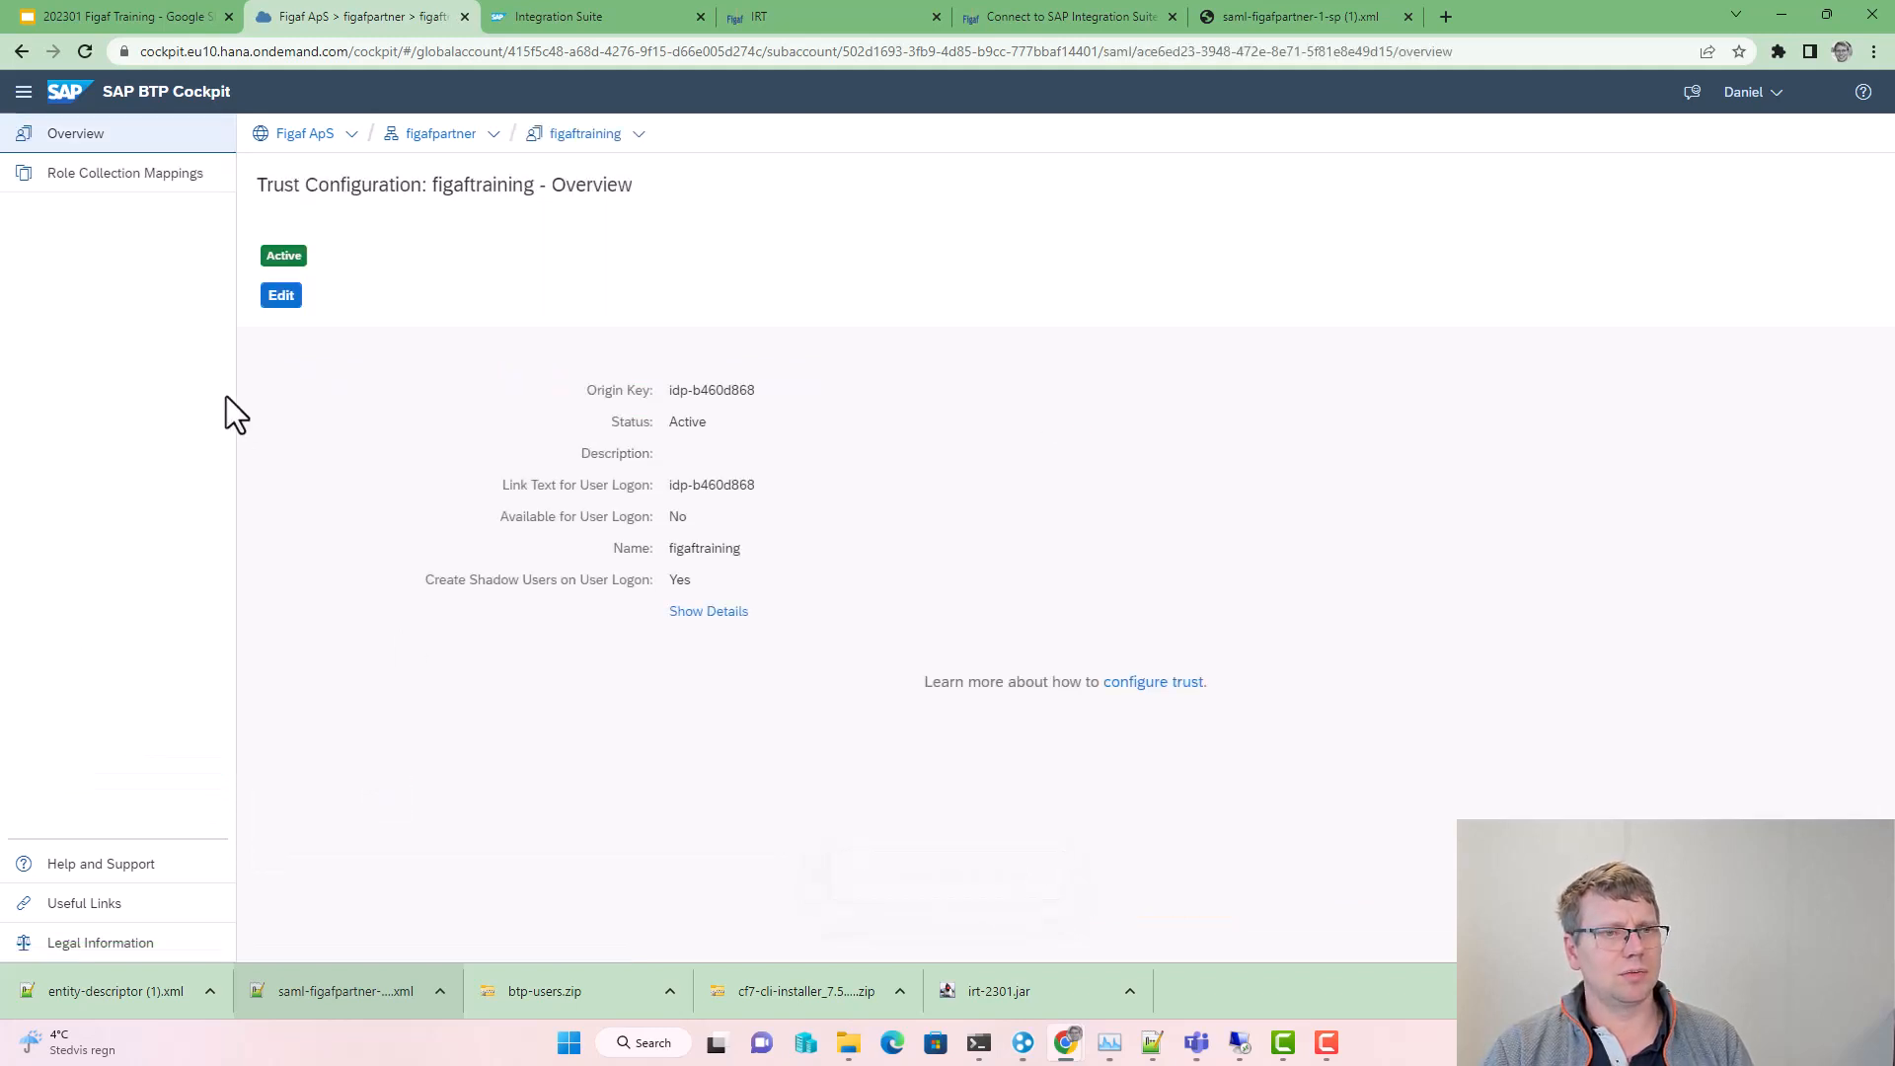
Step: Open figaftraining's role collection mappings and consult the help guide for the mapping step
{"action": "left_click", "coordinate": [202, 179]}
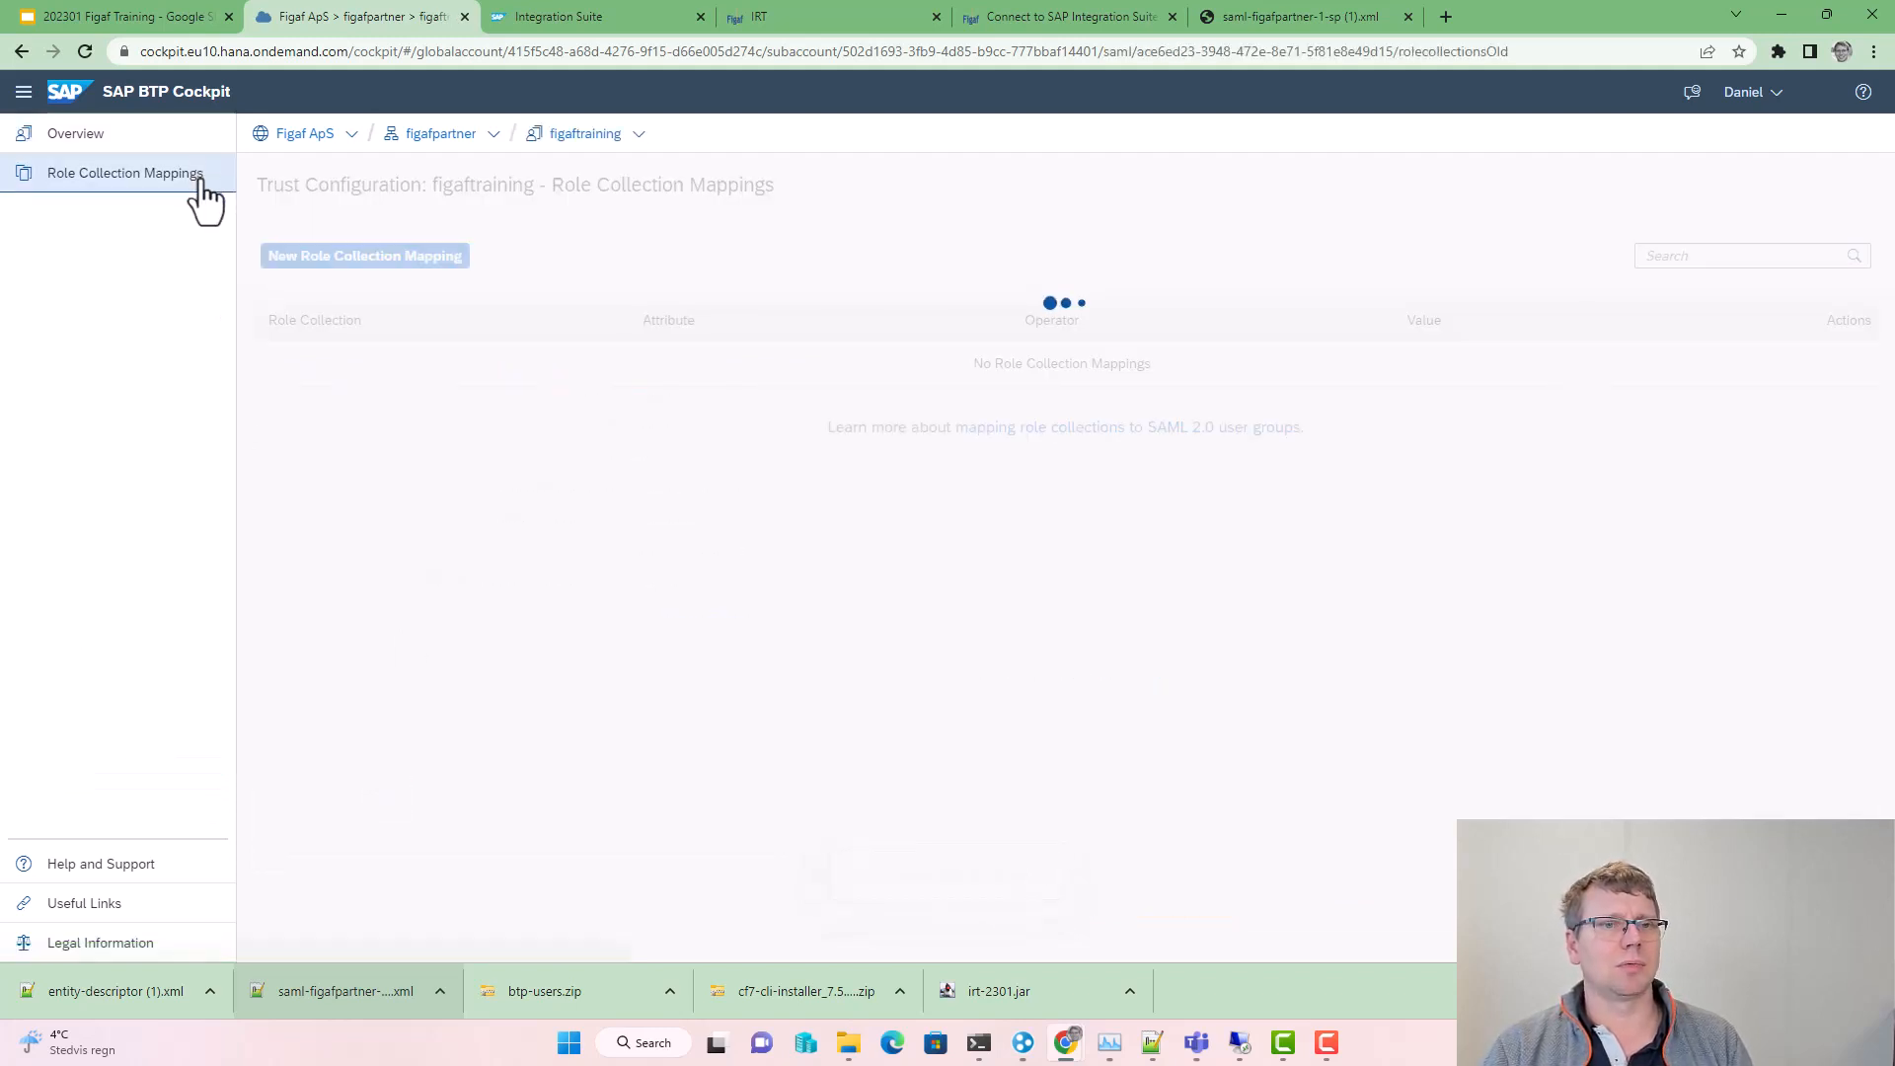
{"action": "left_click", "coordinate": [316, 253]}
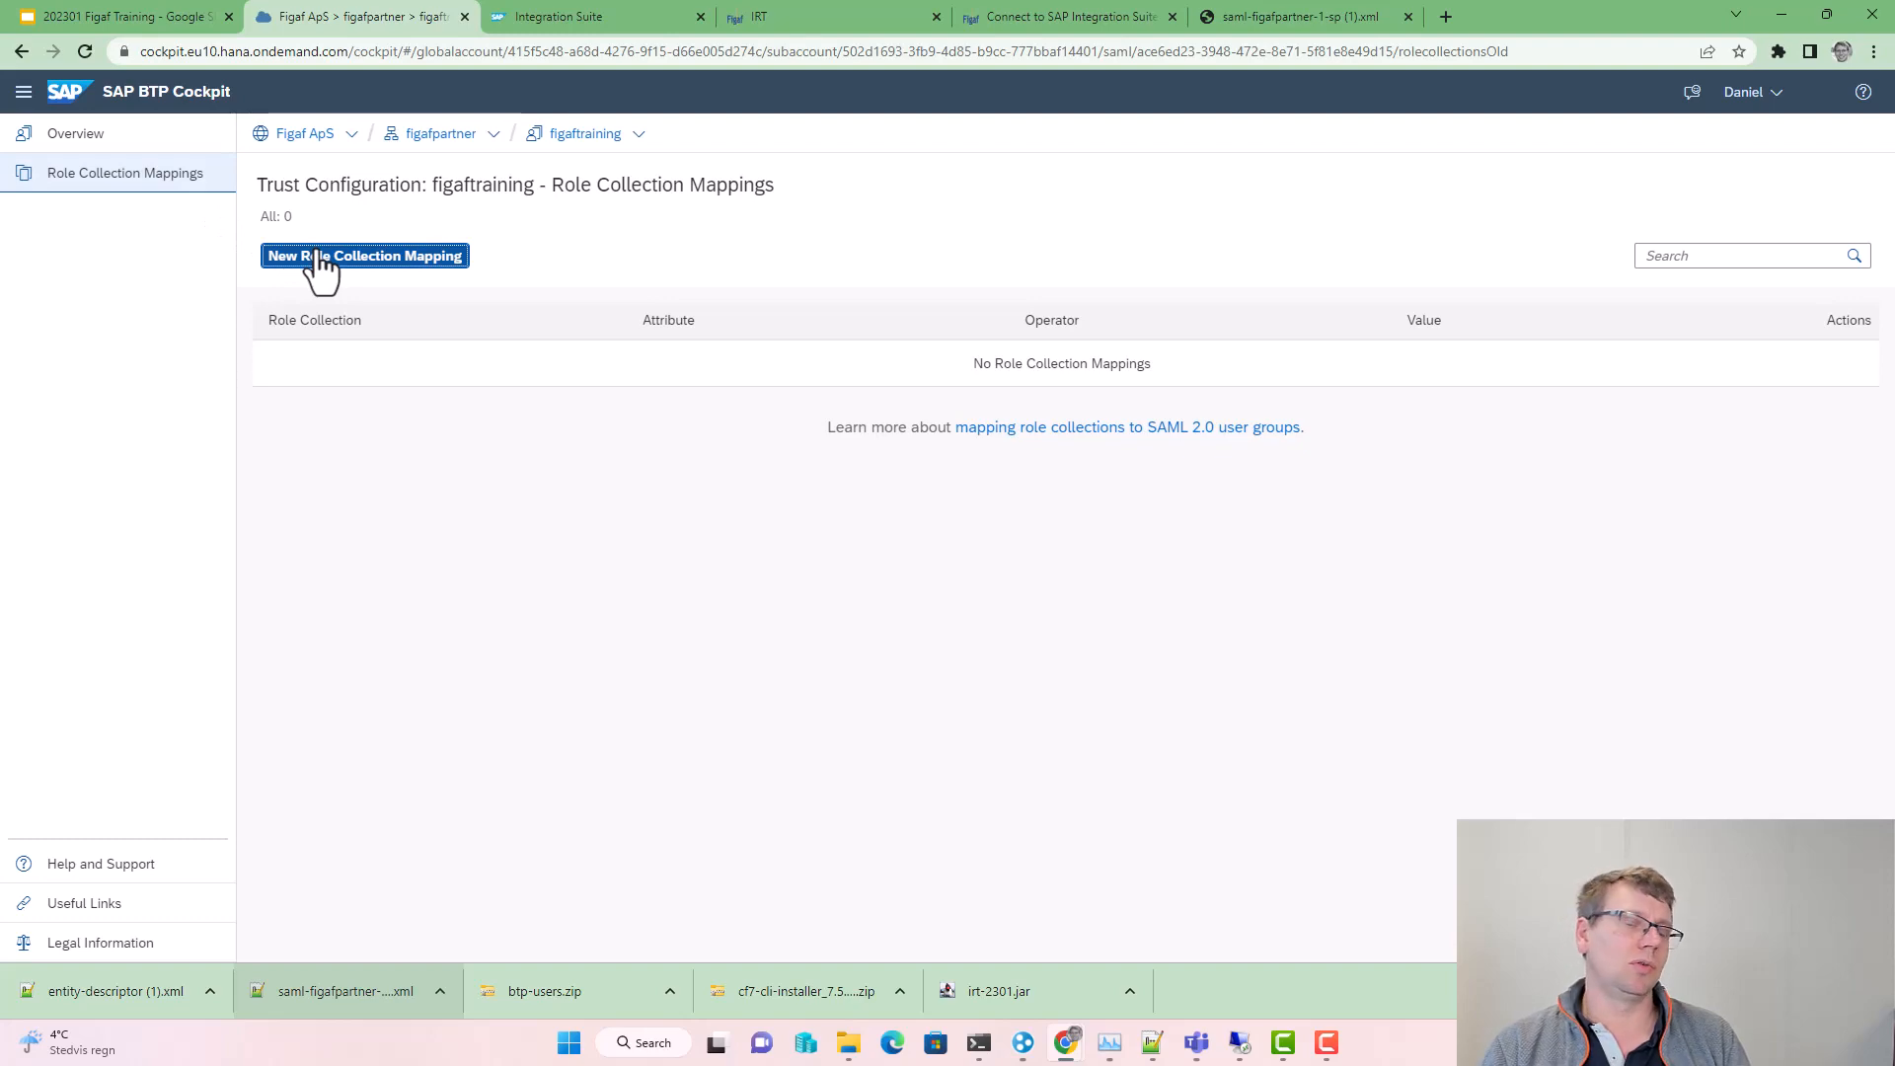
{"action": "left_click", "coordinate": [334, 257]}
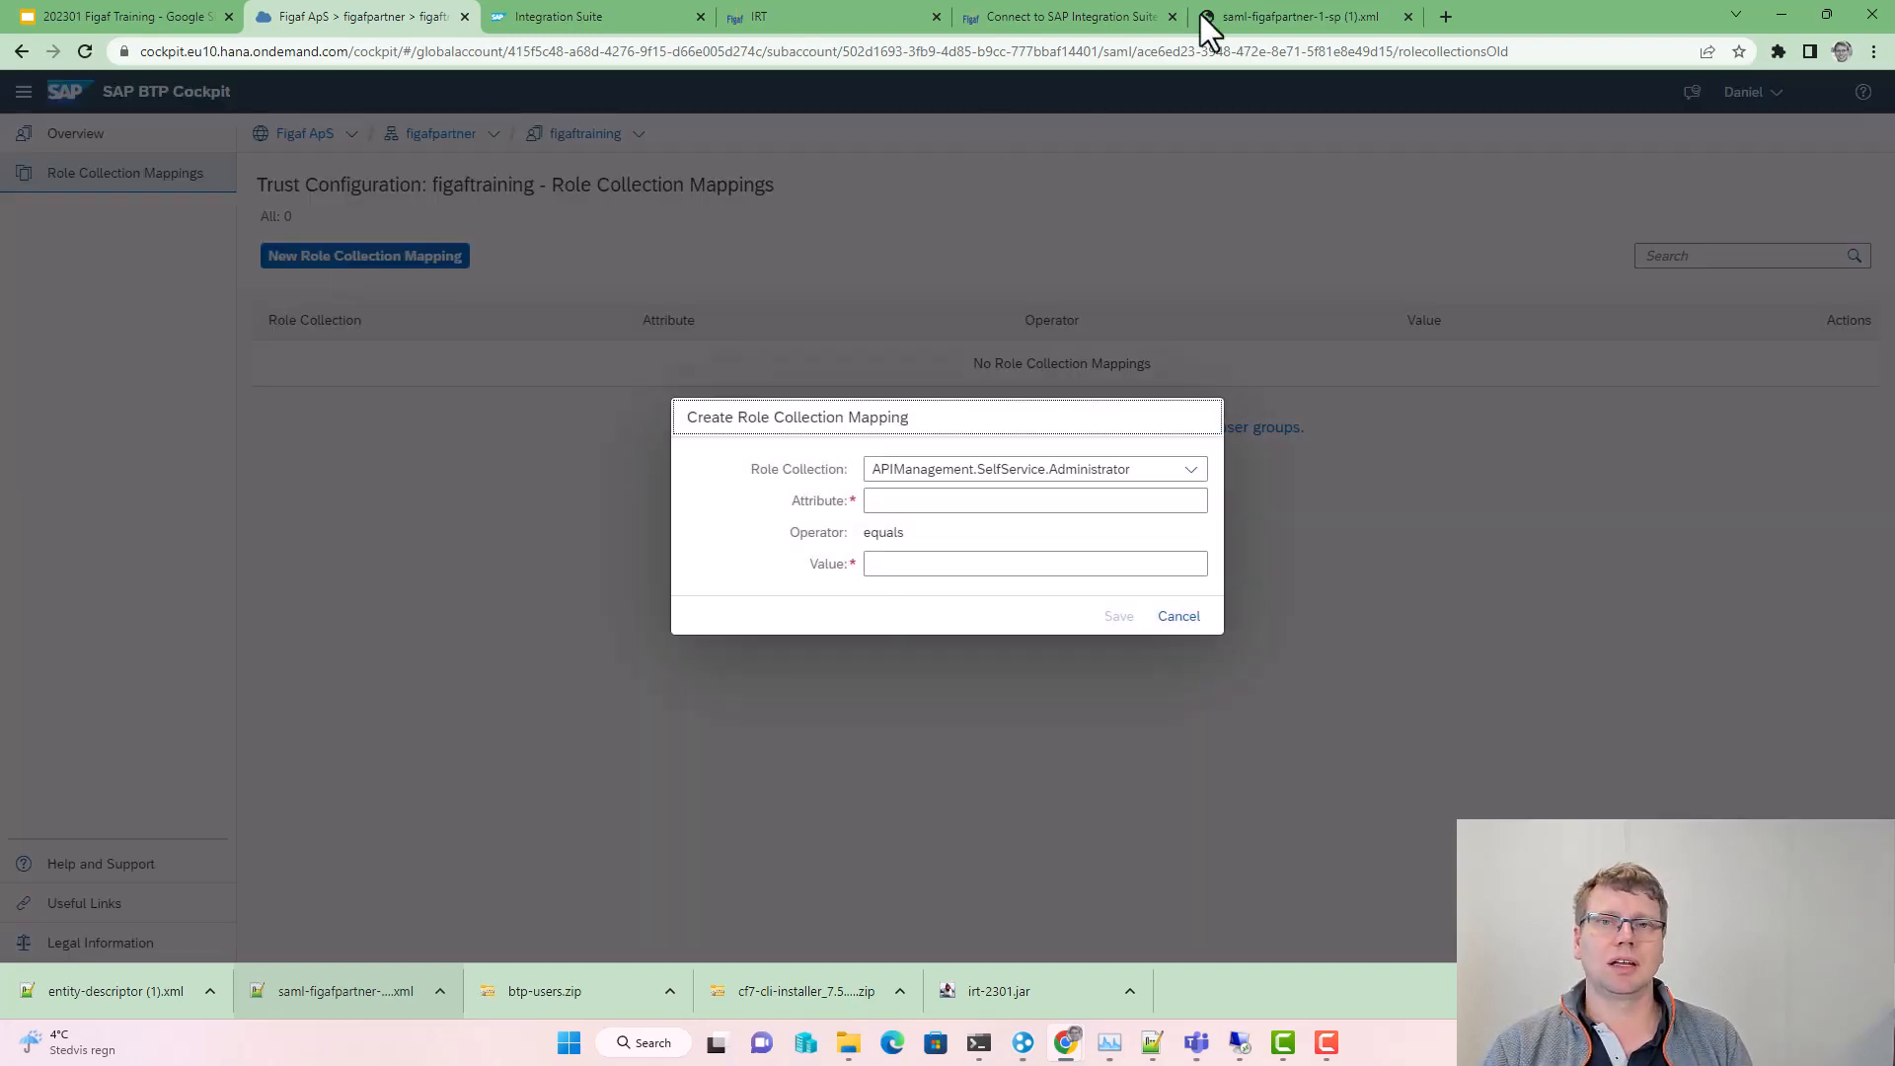
{"action": "left_click", "coordinate": [1080, 20]}
{"action": "scroll", "coordinate": [809, 681], "scroll_direction": "down", "scroll_amount": 5}
{"action": "scroll", "coordinate": [809, 681], "scroll_direction": "down", "scroll_amount": 15}
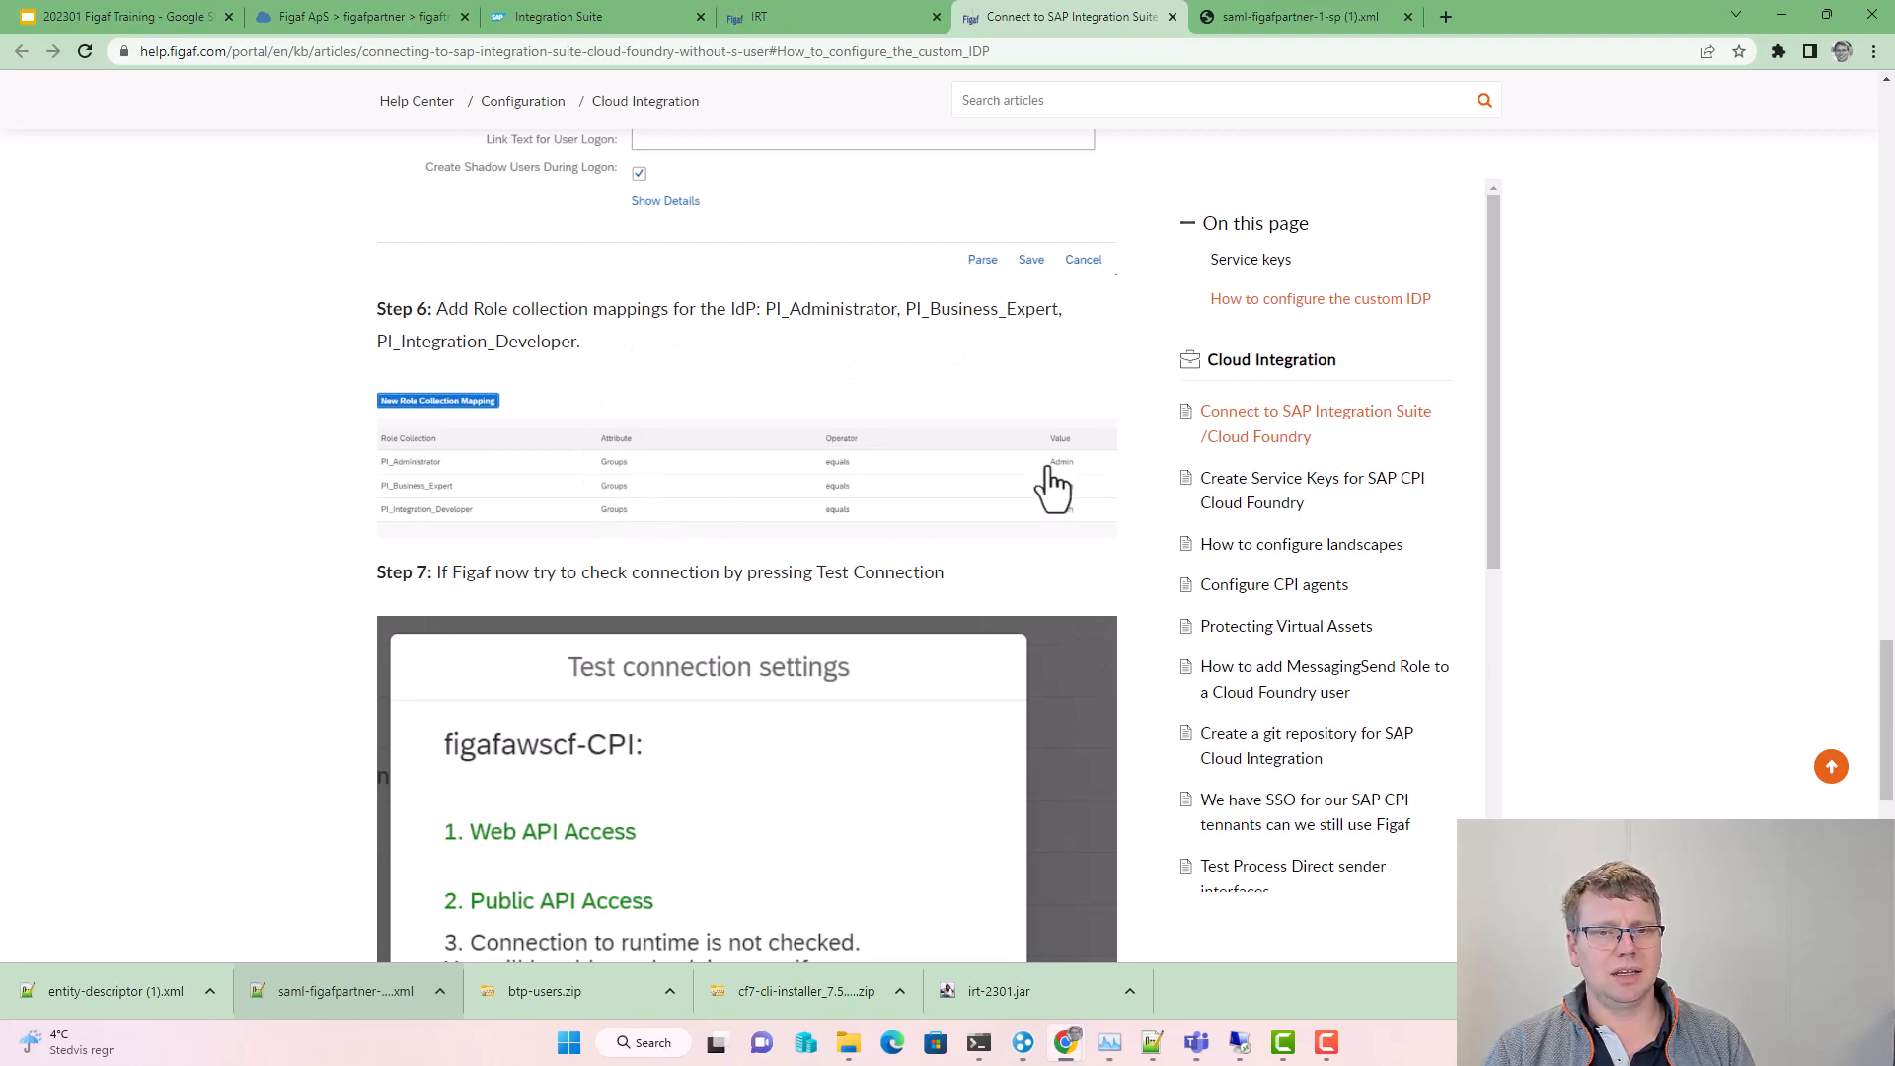
{"action": "left_click", "coordinate": [790, 17]}
{"action": "left_click", "coordinate": [524, 3]}
{"action": "left_click", "coordinate": [312, 23]}
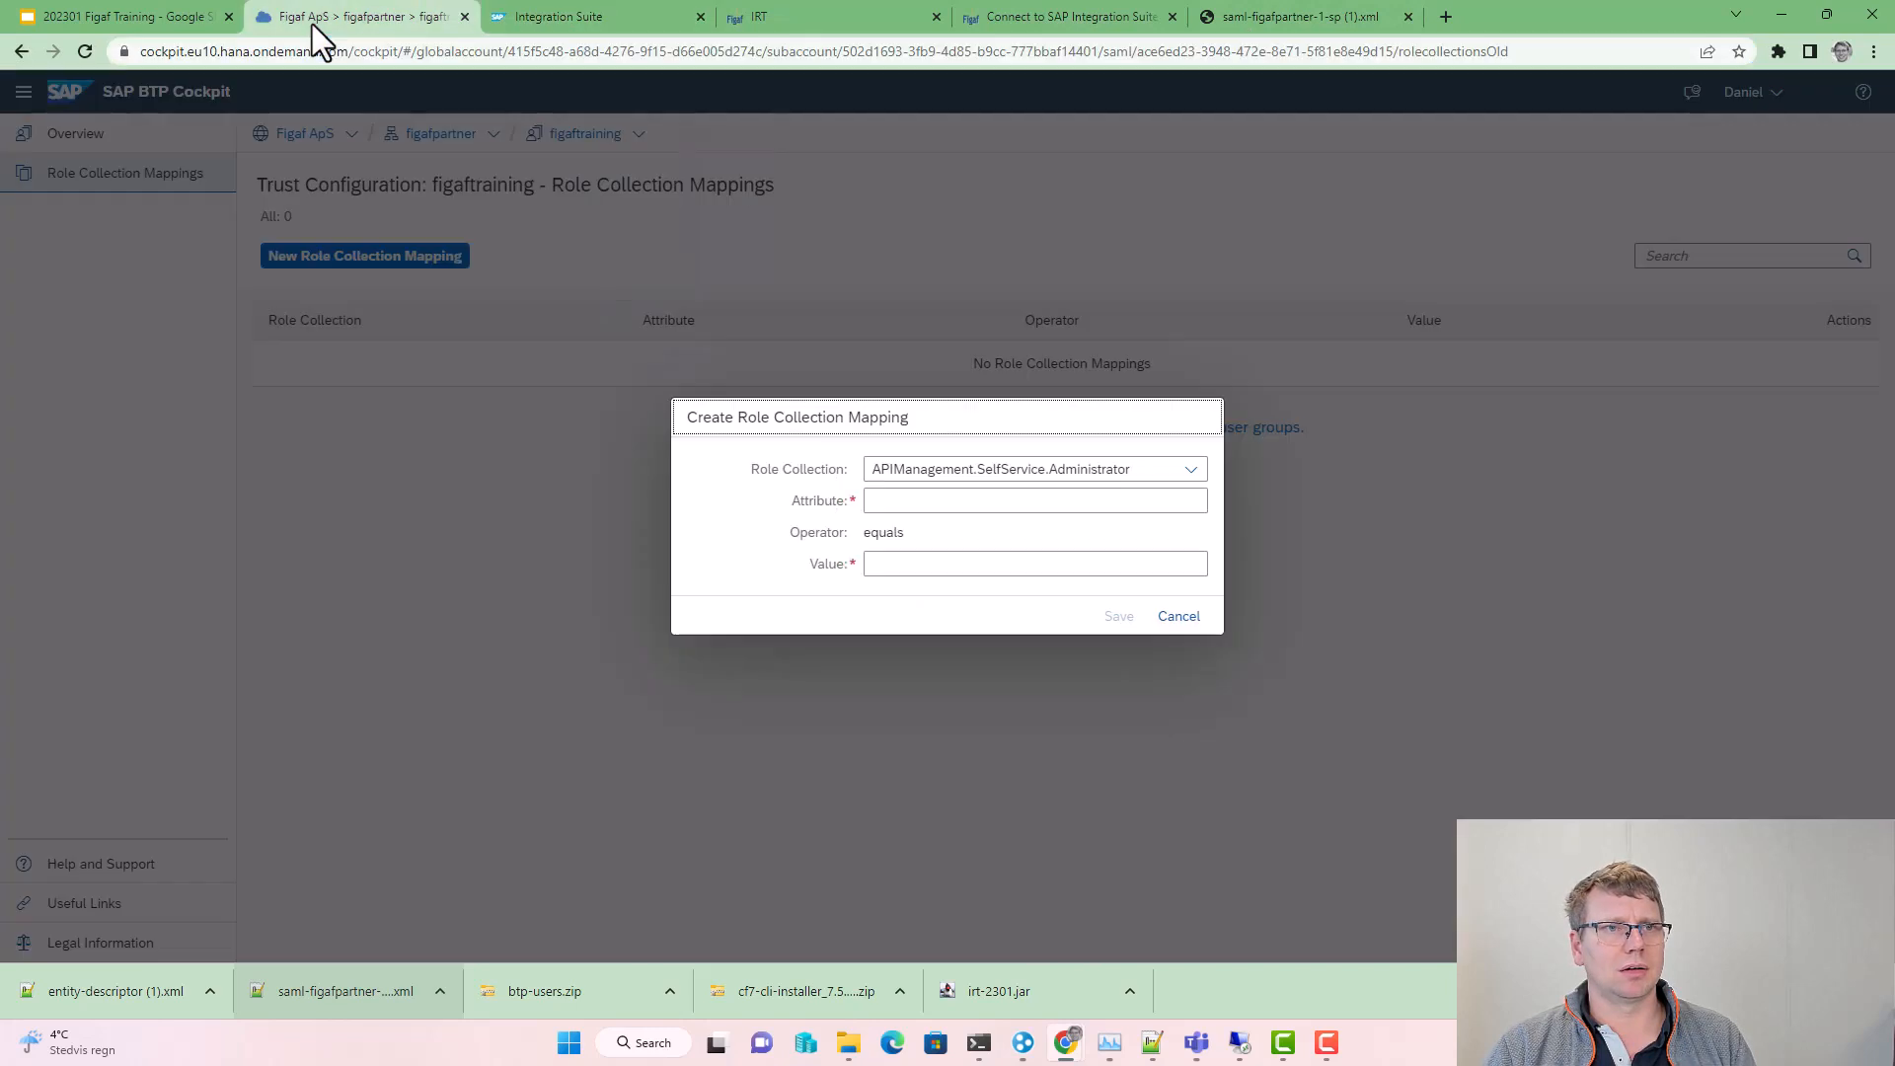
Step: Map the PI_Administrator role collection to attribute Groups with value Admin
{"action": "left_click", "coordinate": [1174, 474]}
{"action": "scroll", "coordinate": [1062, 702], "scroll_direction": "down", "scroll_amount": 3}
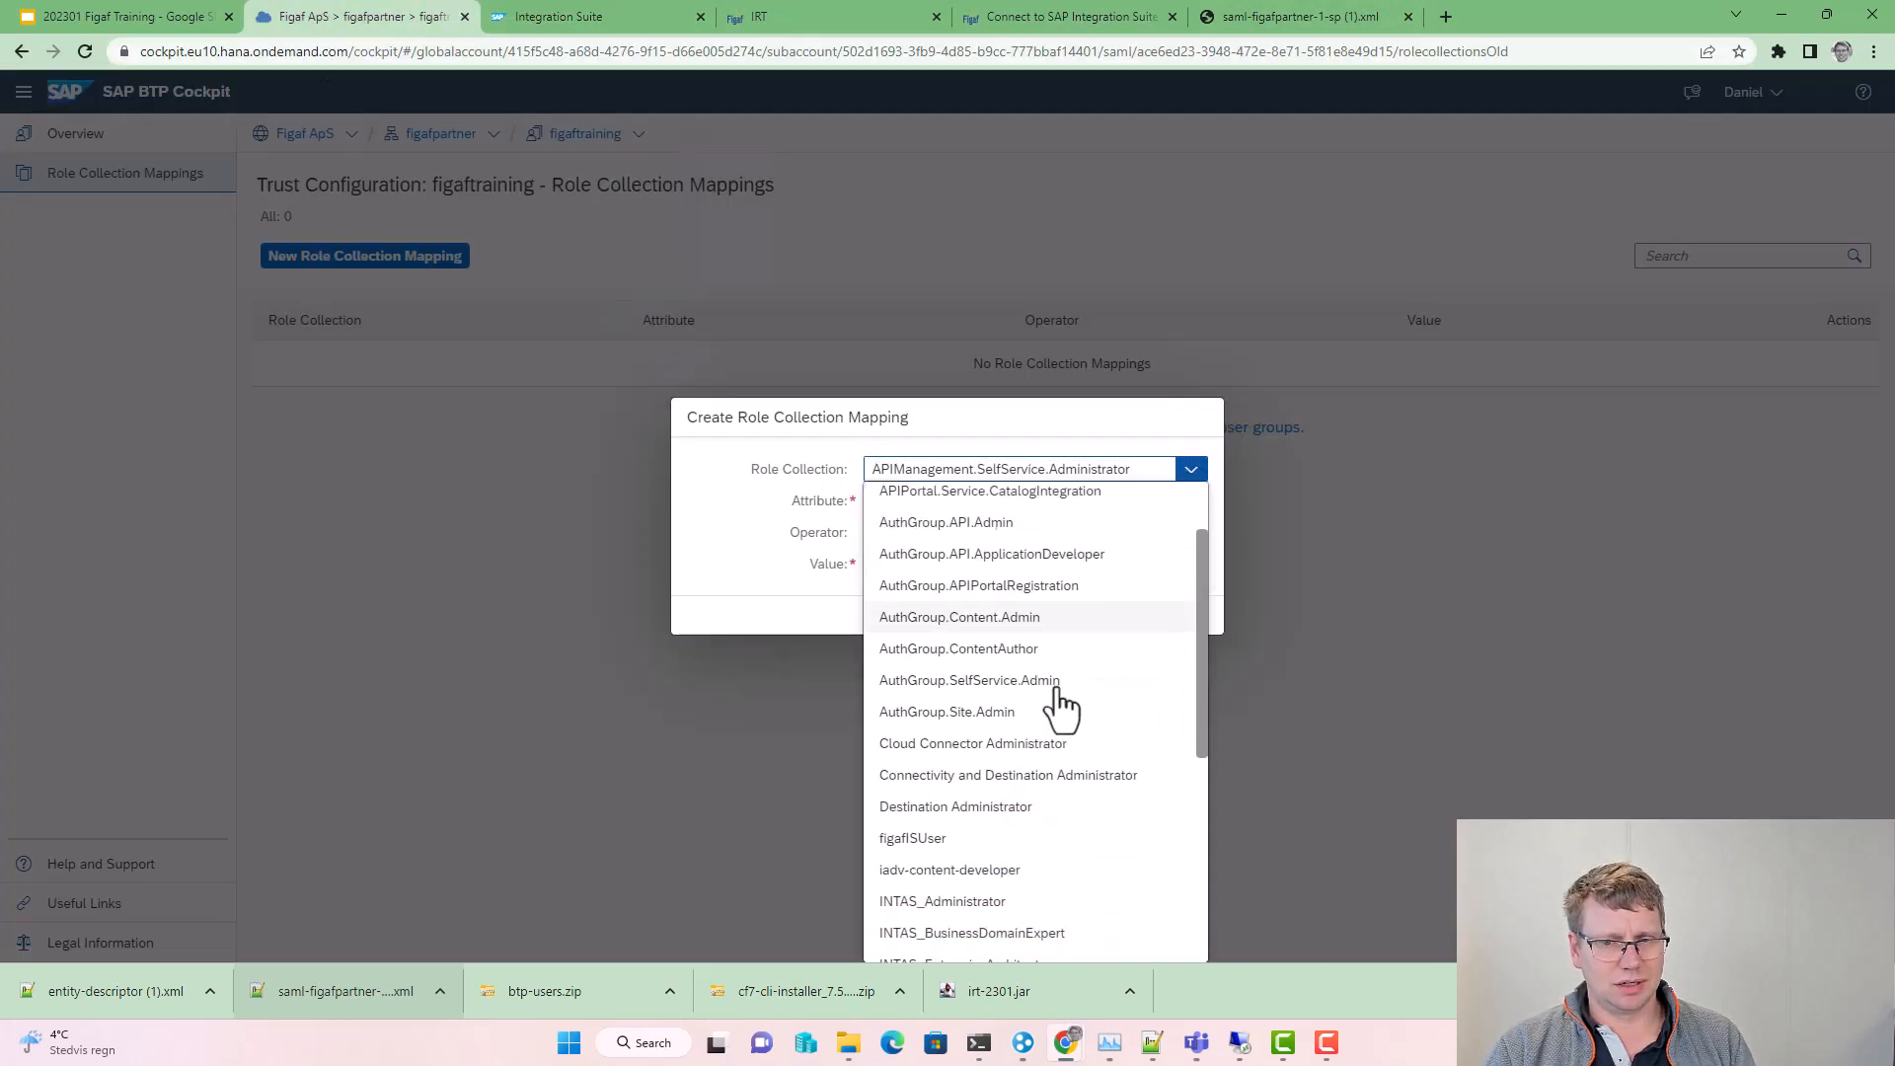
{"action": "scroll", "coordinate": [1004, 730], "scroll_direction": "down", "scroll_amount": 3}
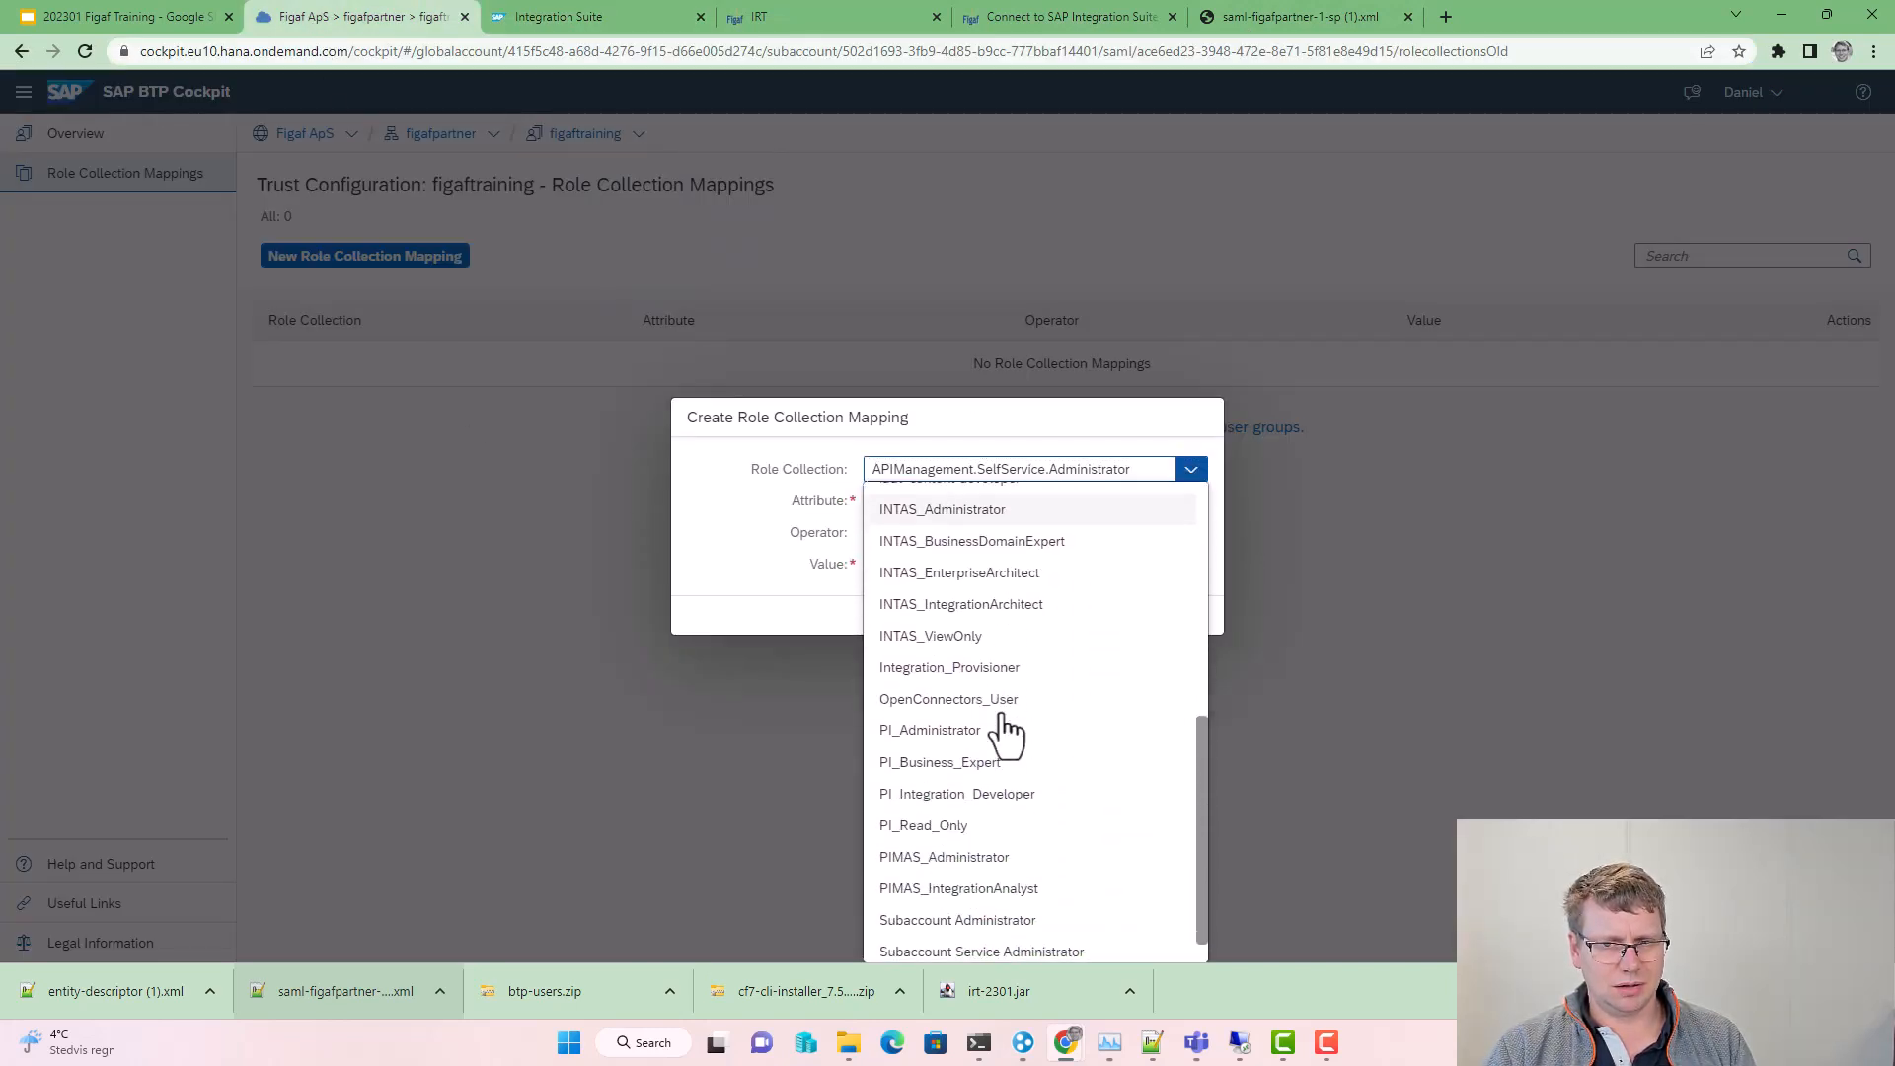
{"action": "left_click", "coordinate": [1002, 732]}
{"action": "left_click", "coordinate": [961, 505]}
{"action": "type", "text": "Groups"}
{"action": "key", "text": "Tab"}
{"action": "type", "text": "Admi"}
{"action": "left_click", "coordinate": [1118, 622]}
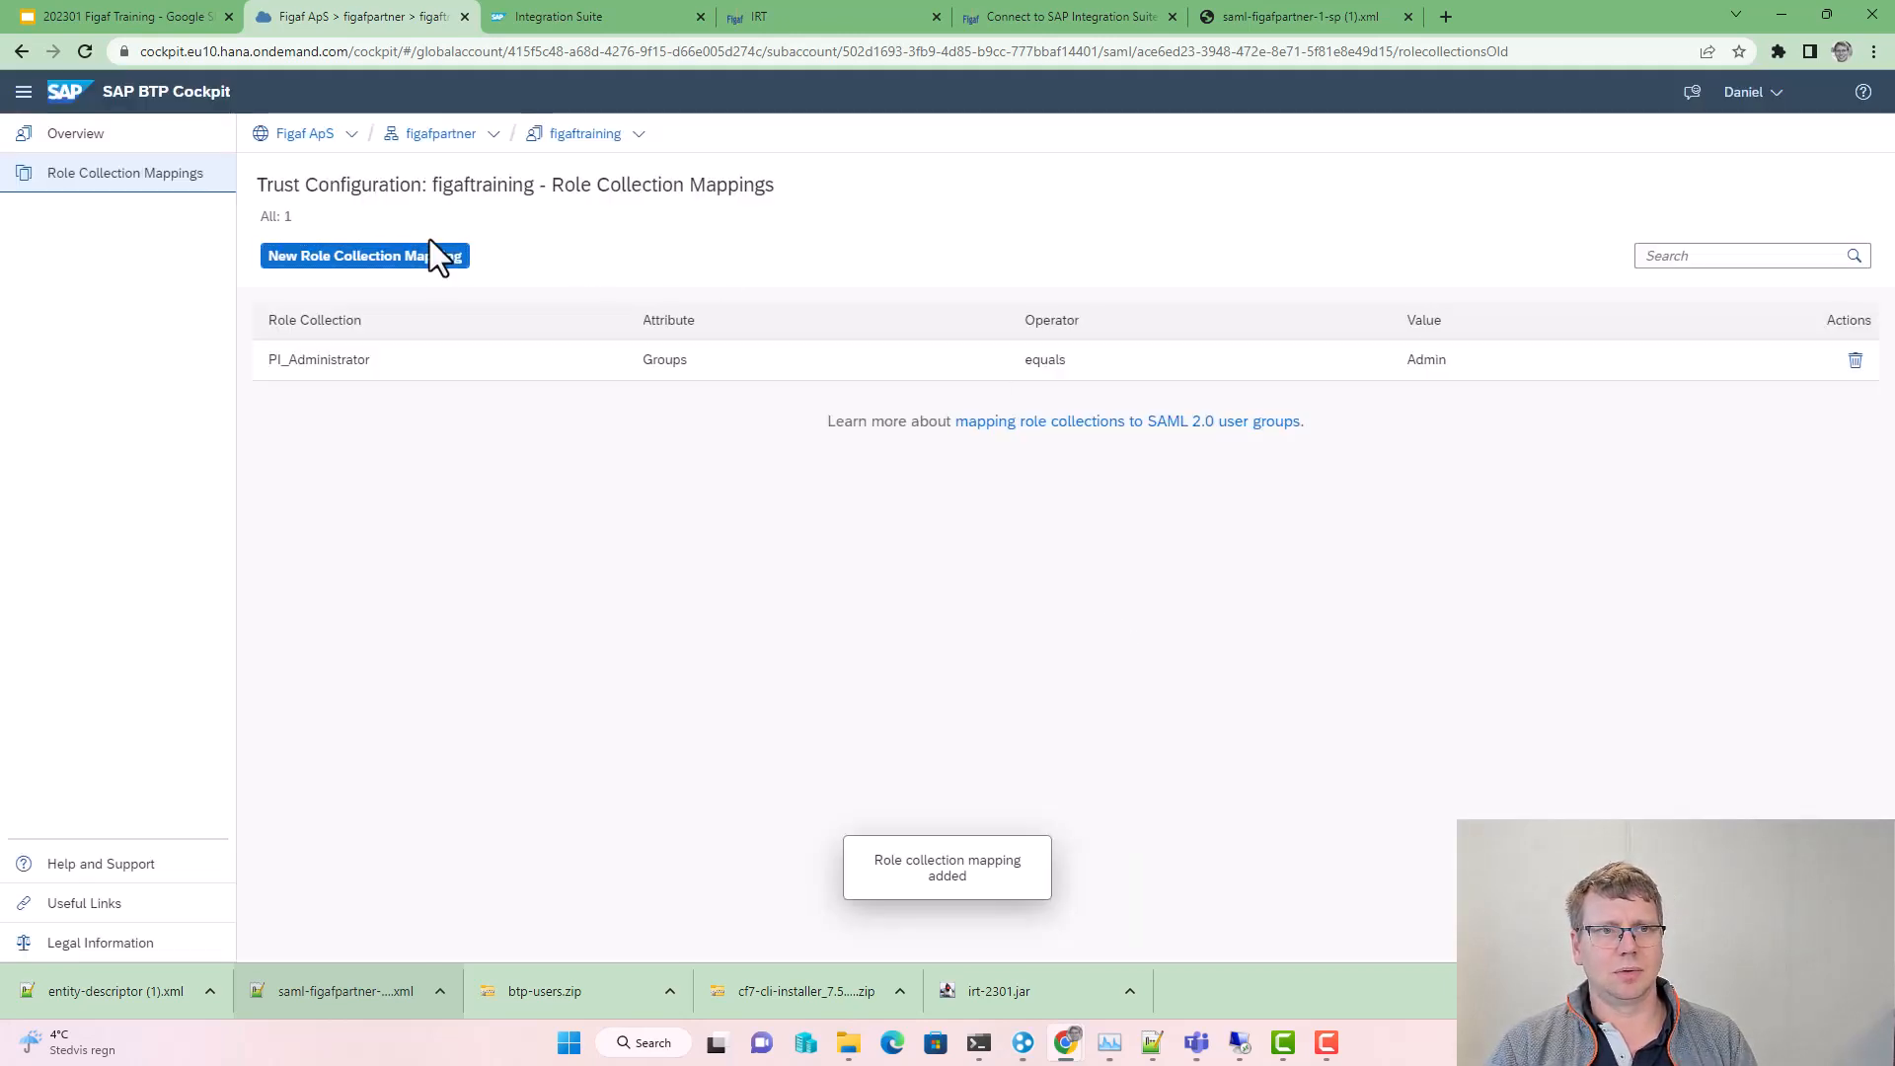
Step: Map the PI_Business_Expert role collection to attribute Groups with value Admin
{"action": "left_click", "coordinate": [434, 256]}
{"action": "left_click", "coordinate": [1046, 472]}
{"action": "scroll", "coordinate": [1064, 648], "scroll_direction": "down", "scroll_amount": 4}
{"action": "left_click", "coordinate": [991, 762]}
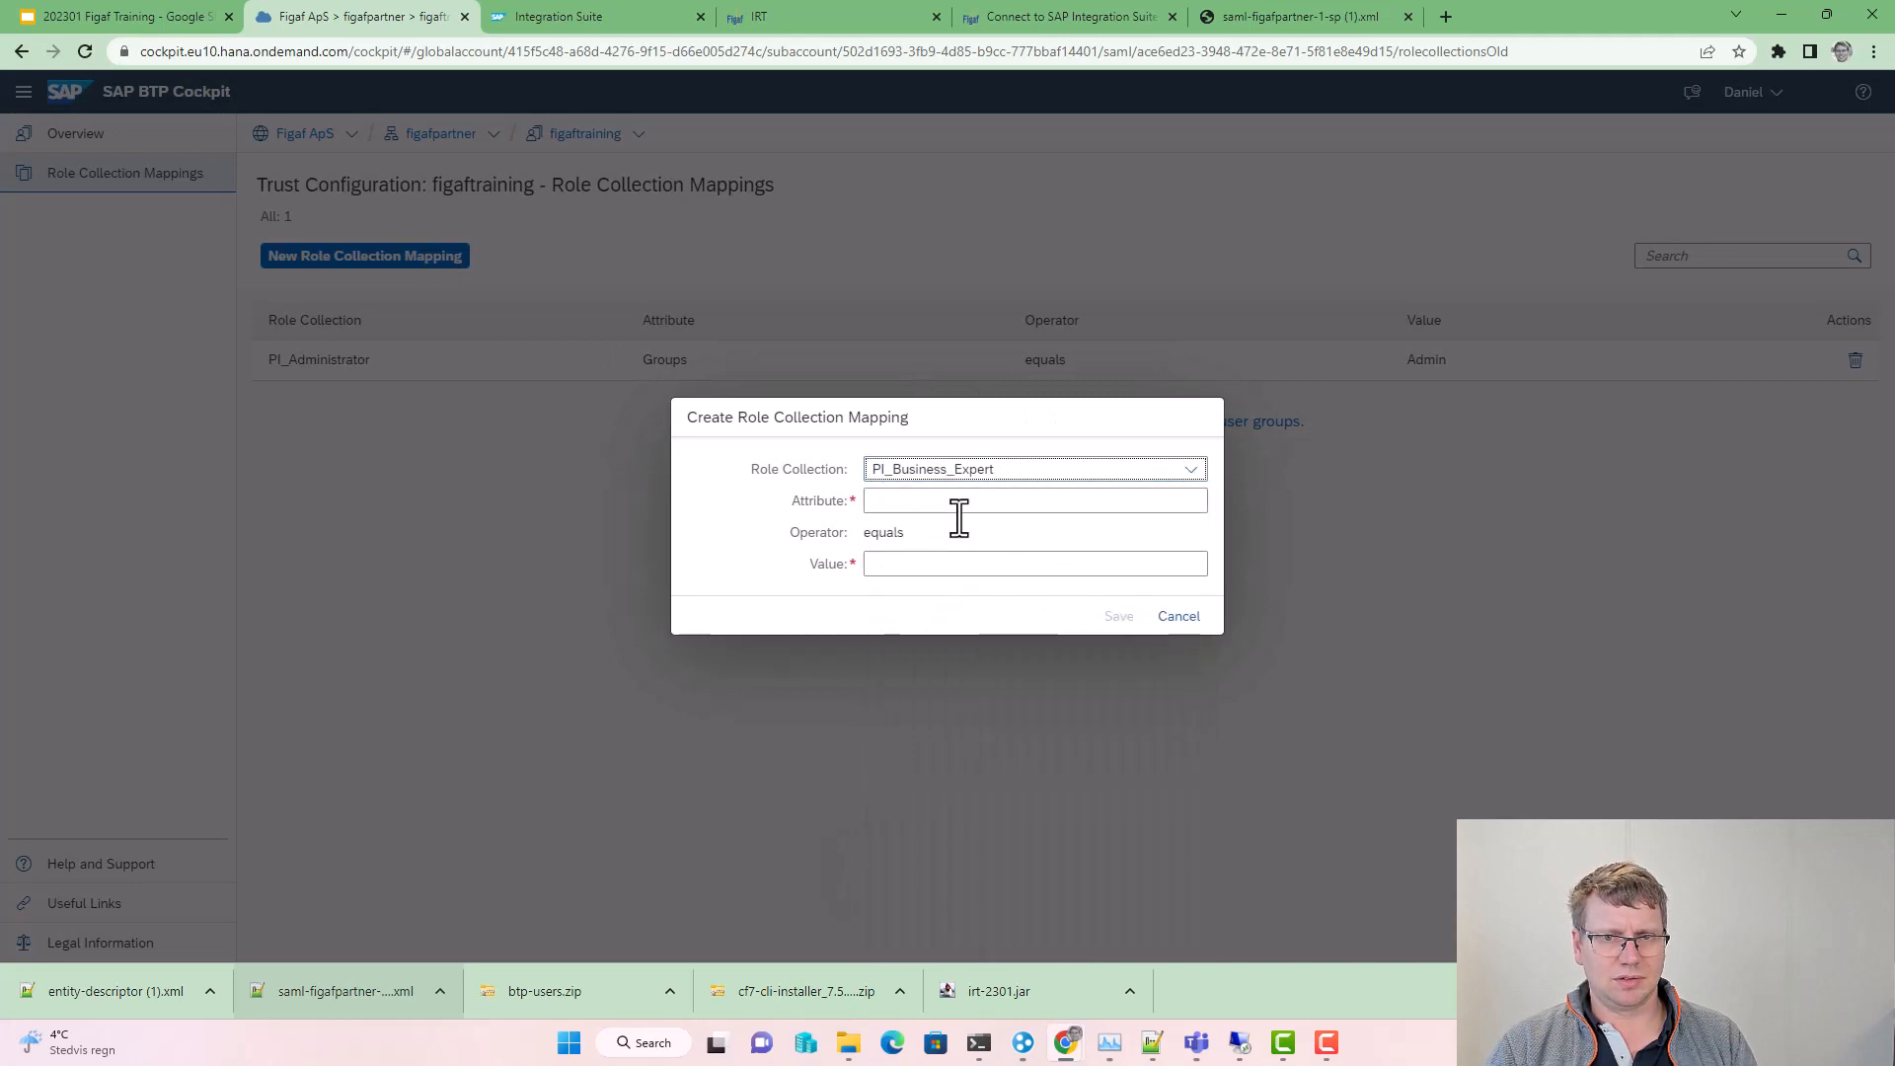
{"action": "left_click", "coordinate": [944, 501]}
{"action": "type", "text": "Groups"}
{"action": "key", "text": "Tab"}
{"action": "type", "text": "Adm"}
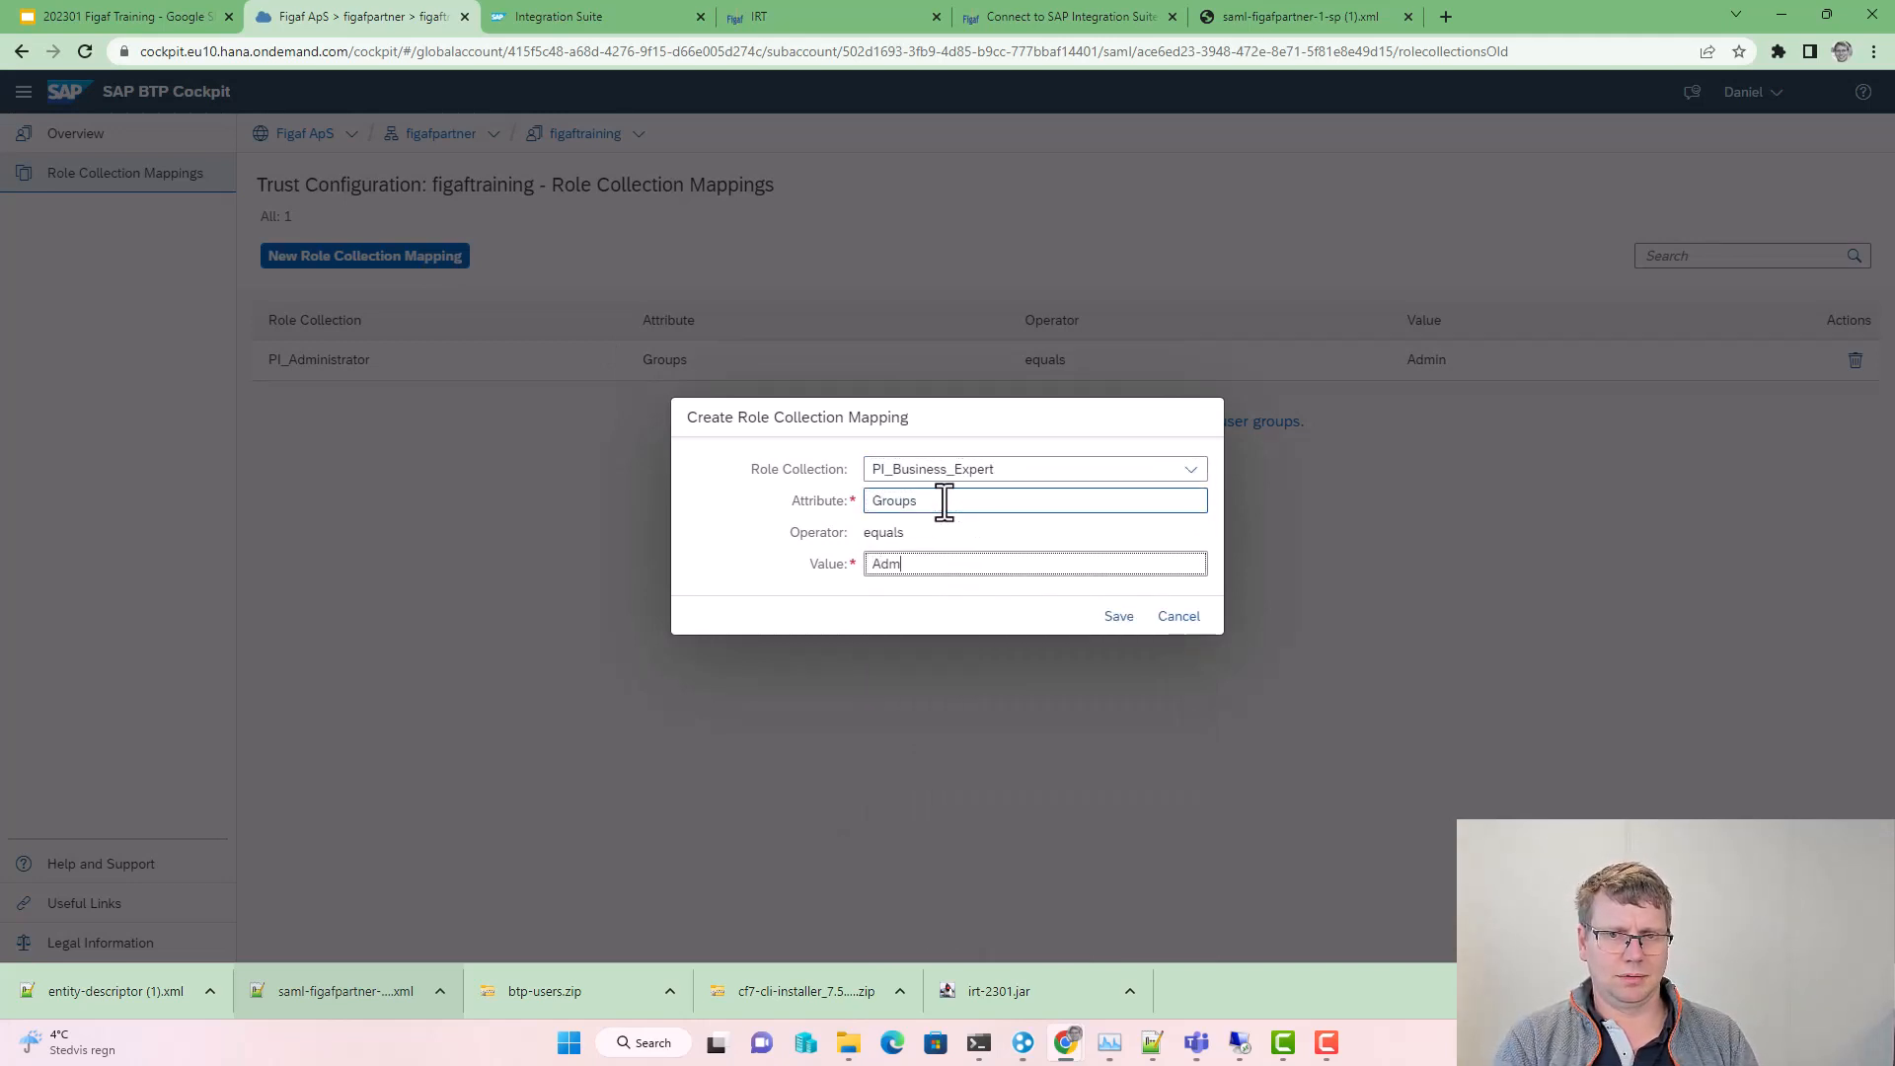
{"action": "left_click", "coordinate": [1115, 616]}
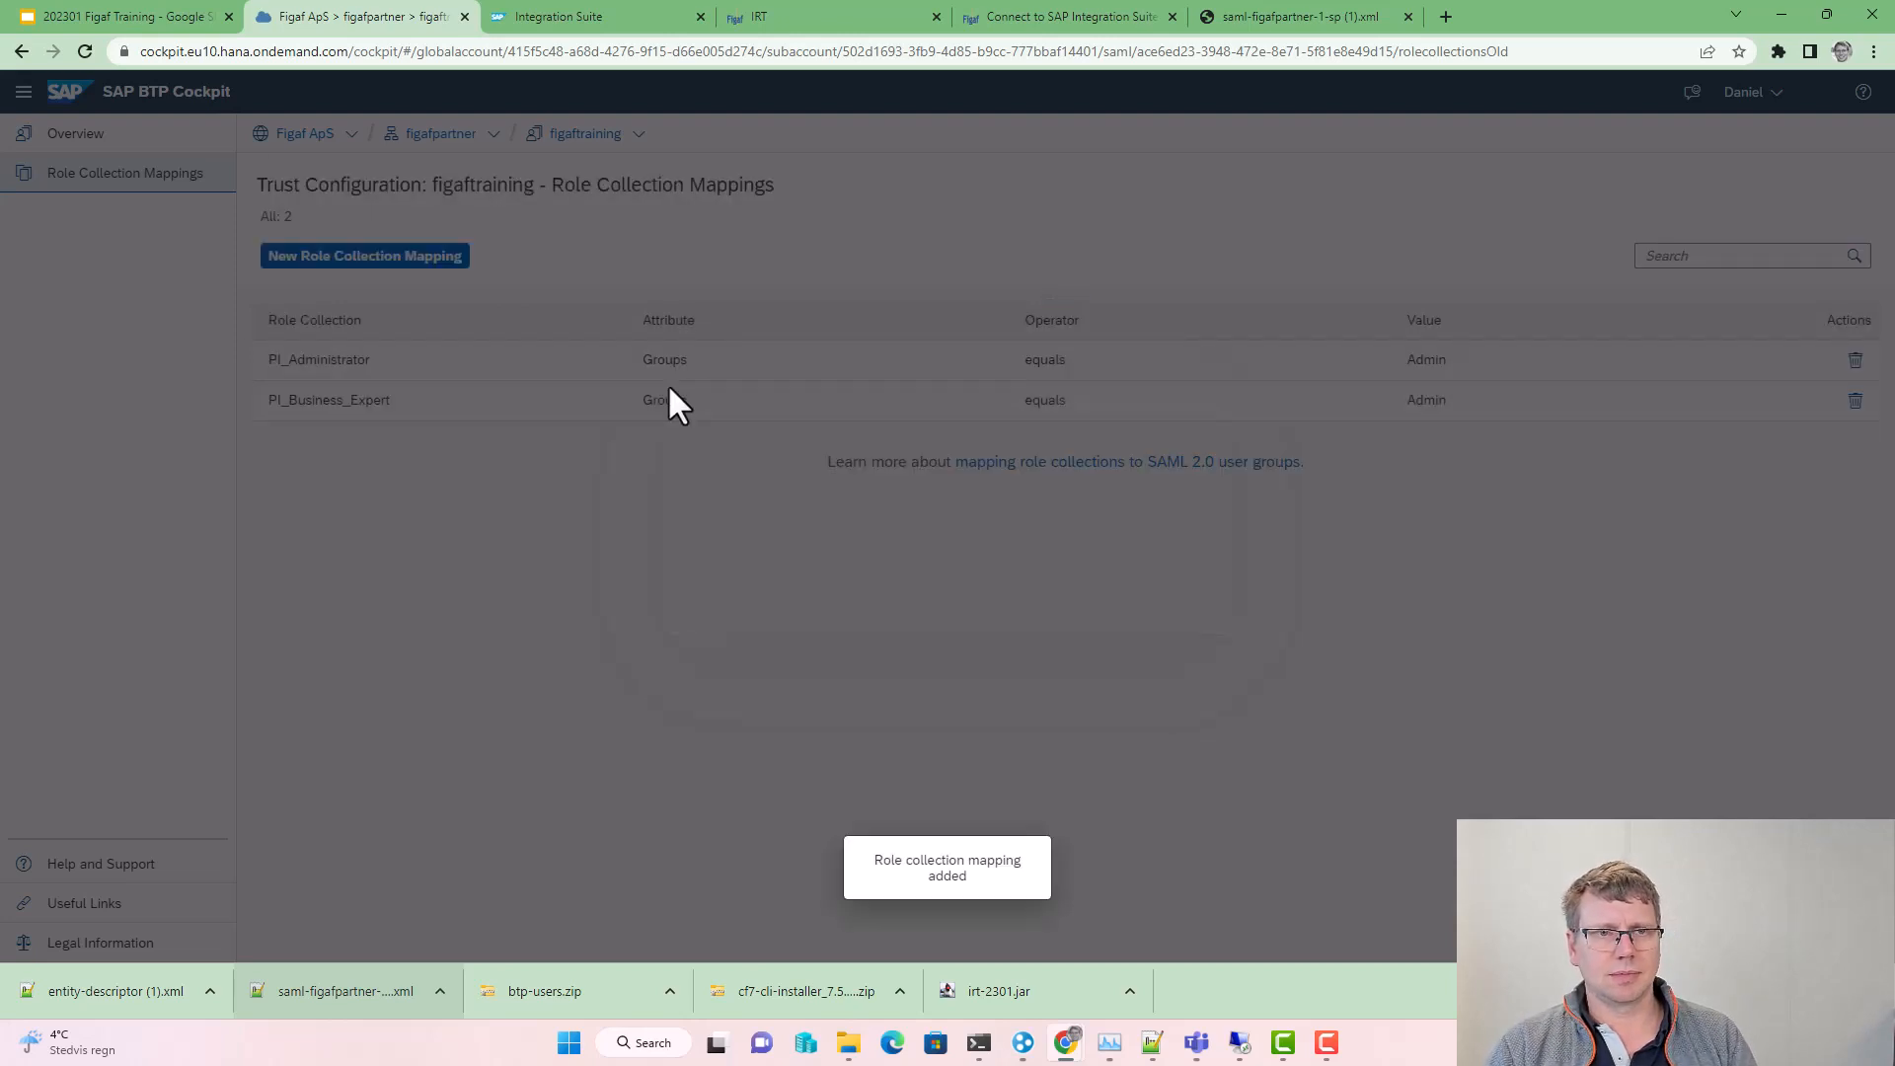
Step: Map the PI_Integration_Developer role collection to attribute Groups with value Admin
{"action": "key", "text": "Return"}
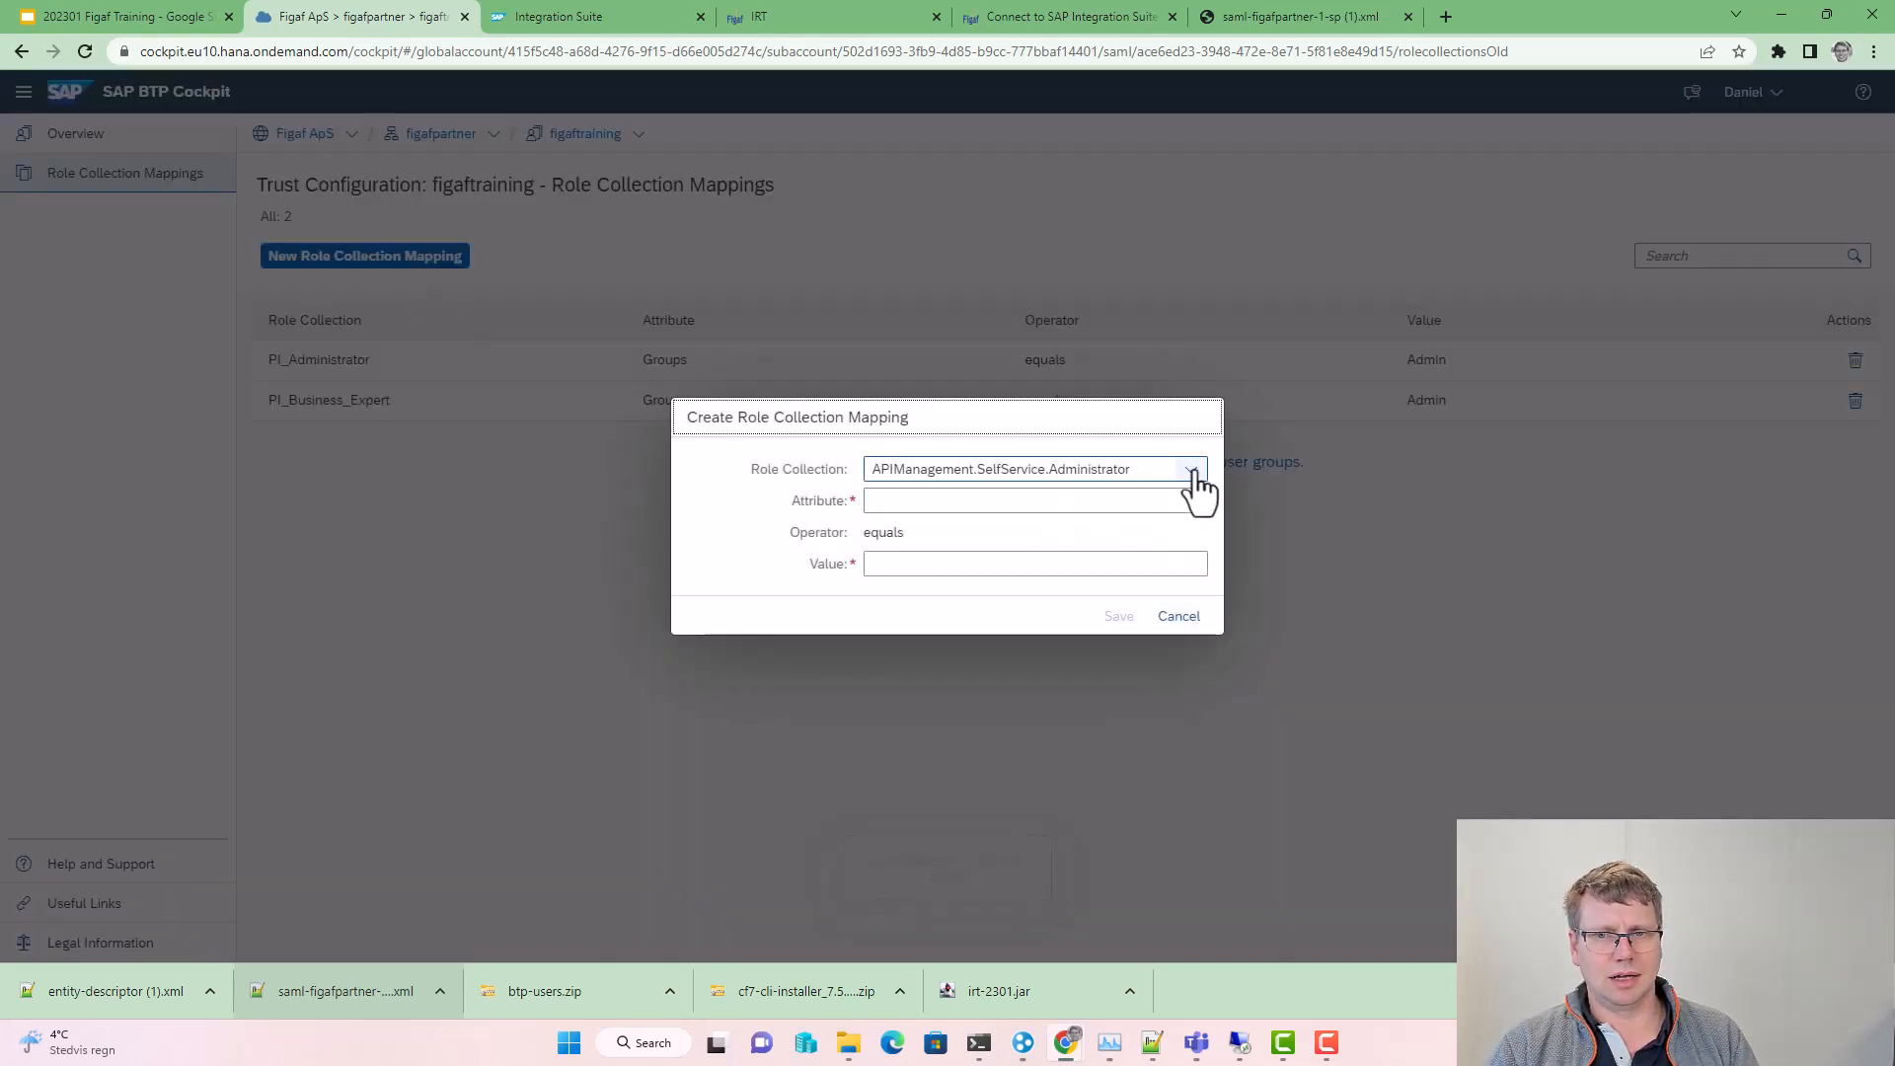
{"action": "left_click", "coordinate": [1191, 472]}
{"action": "scroll", "coordinate": [1026, 804], "scroll_direction": "down", "scroll_amount": 8}
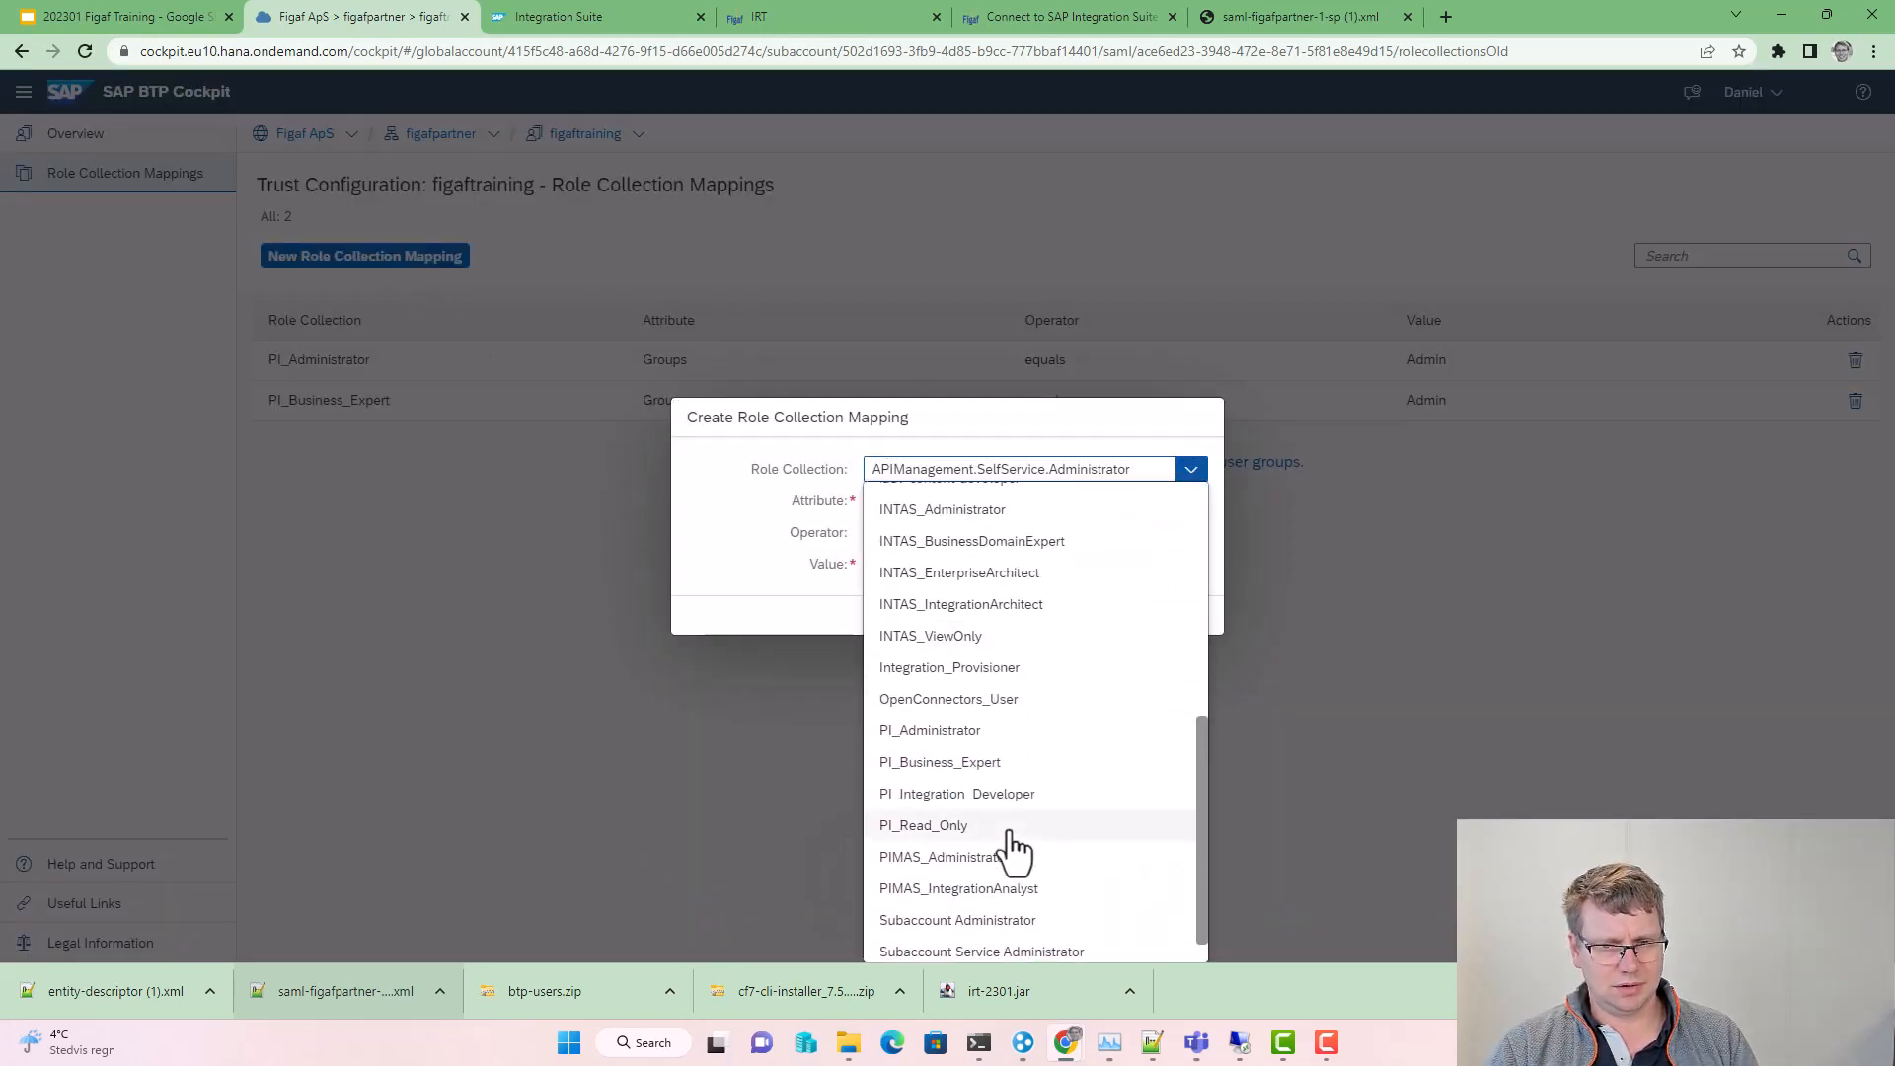
{"action": "left_click", "coordinate": [1024, 795]}
{"action": "left_click", "coordinate": [925, 501]}
{"action": "type", "text": "Gro"}
{"action": "key", "text": "Tab"}
{"action": "type", "text": "PI"}
{"action": "key", "text": "BackSpace"}
{"action": "key", "text": "BackSpace"}
{"action": "type", "text": "ADmin"}
{"action": "left_click", "coordinate": [1119, 617]}
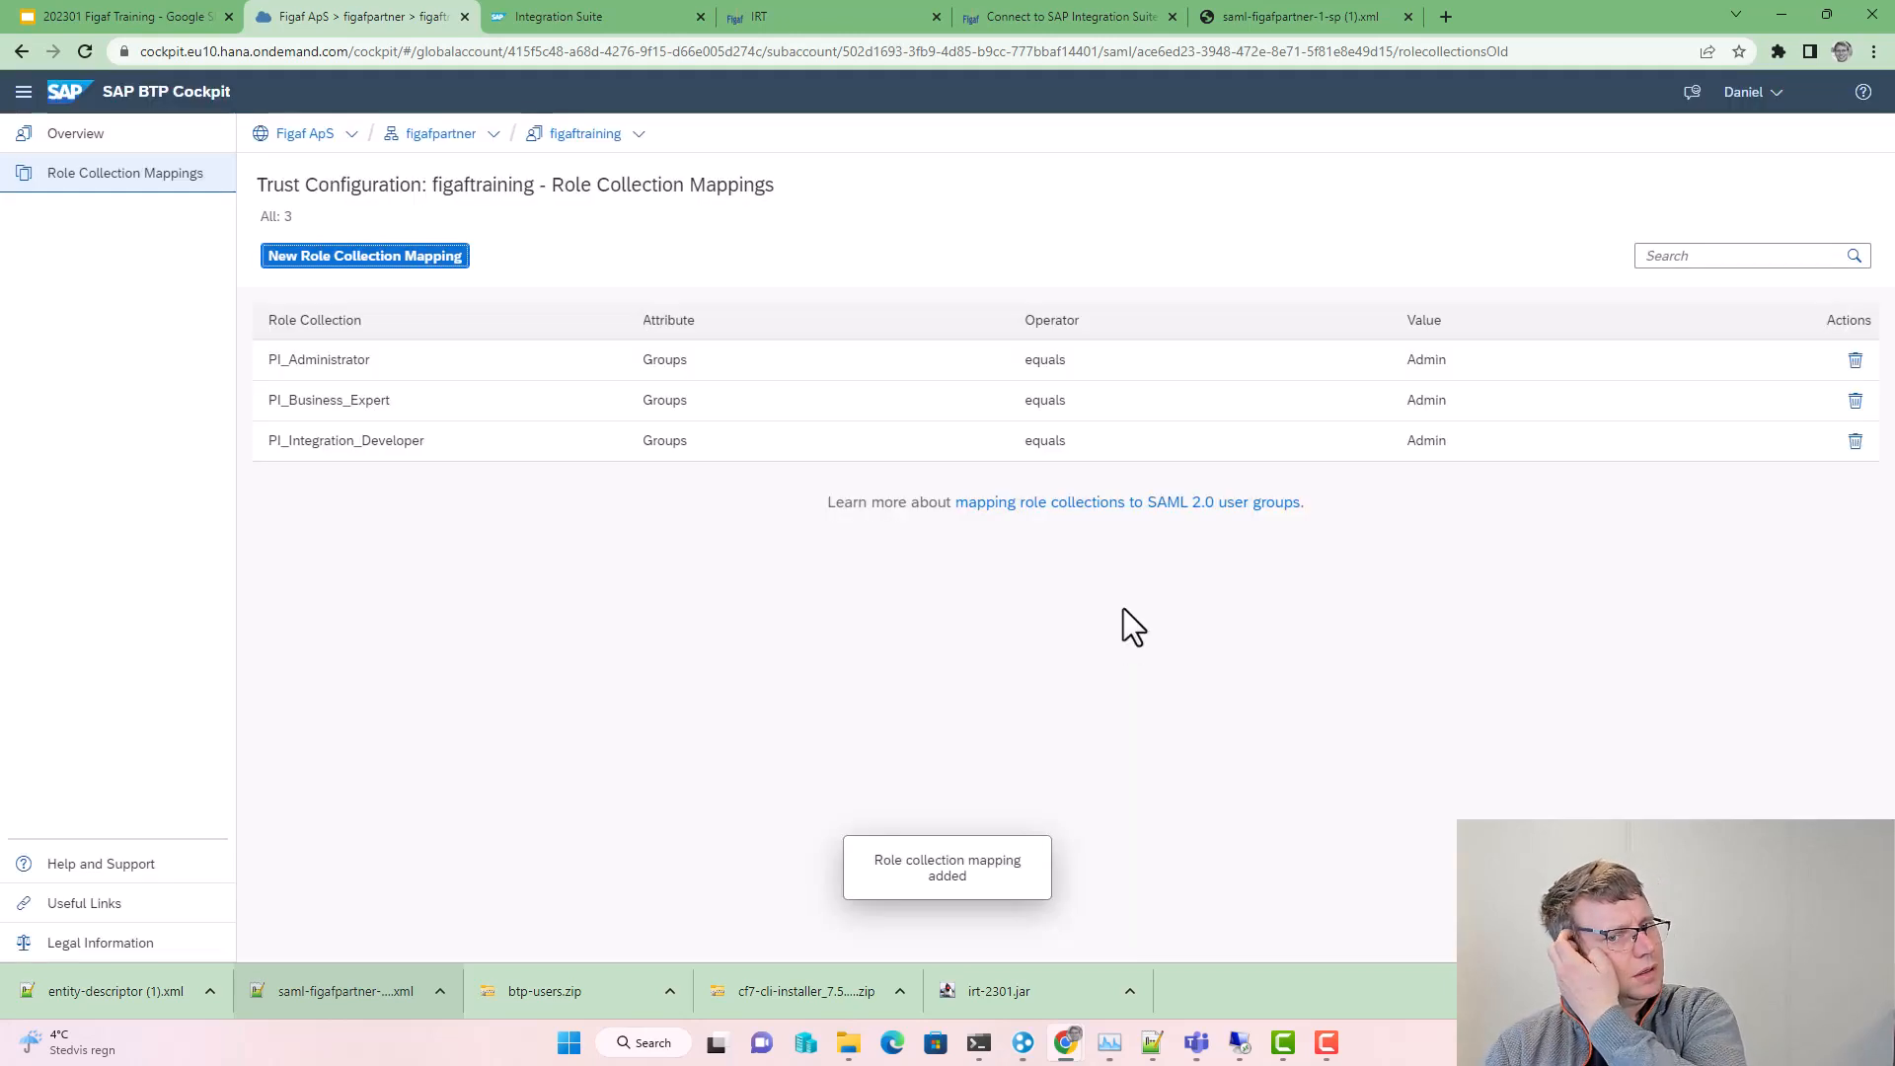
{"action": "left_click", "coordinate": [839, 15]}
Step: Complete the Web API connection and accept creating a sample landscape for Dev-CI
{"action": "left_click", "coordinate": [1454, 679]}
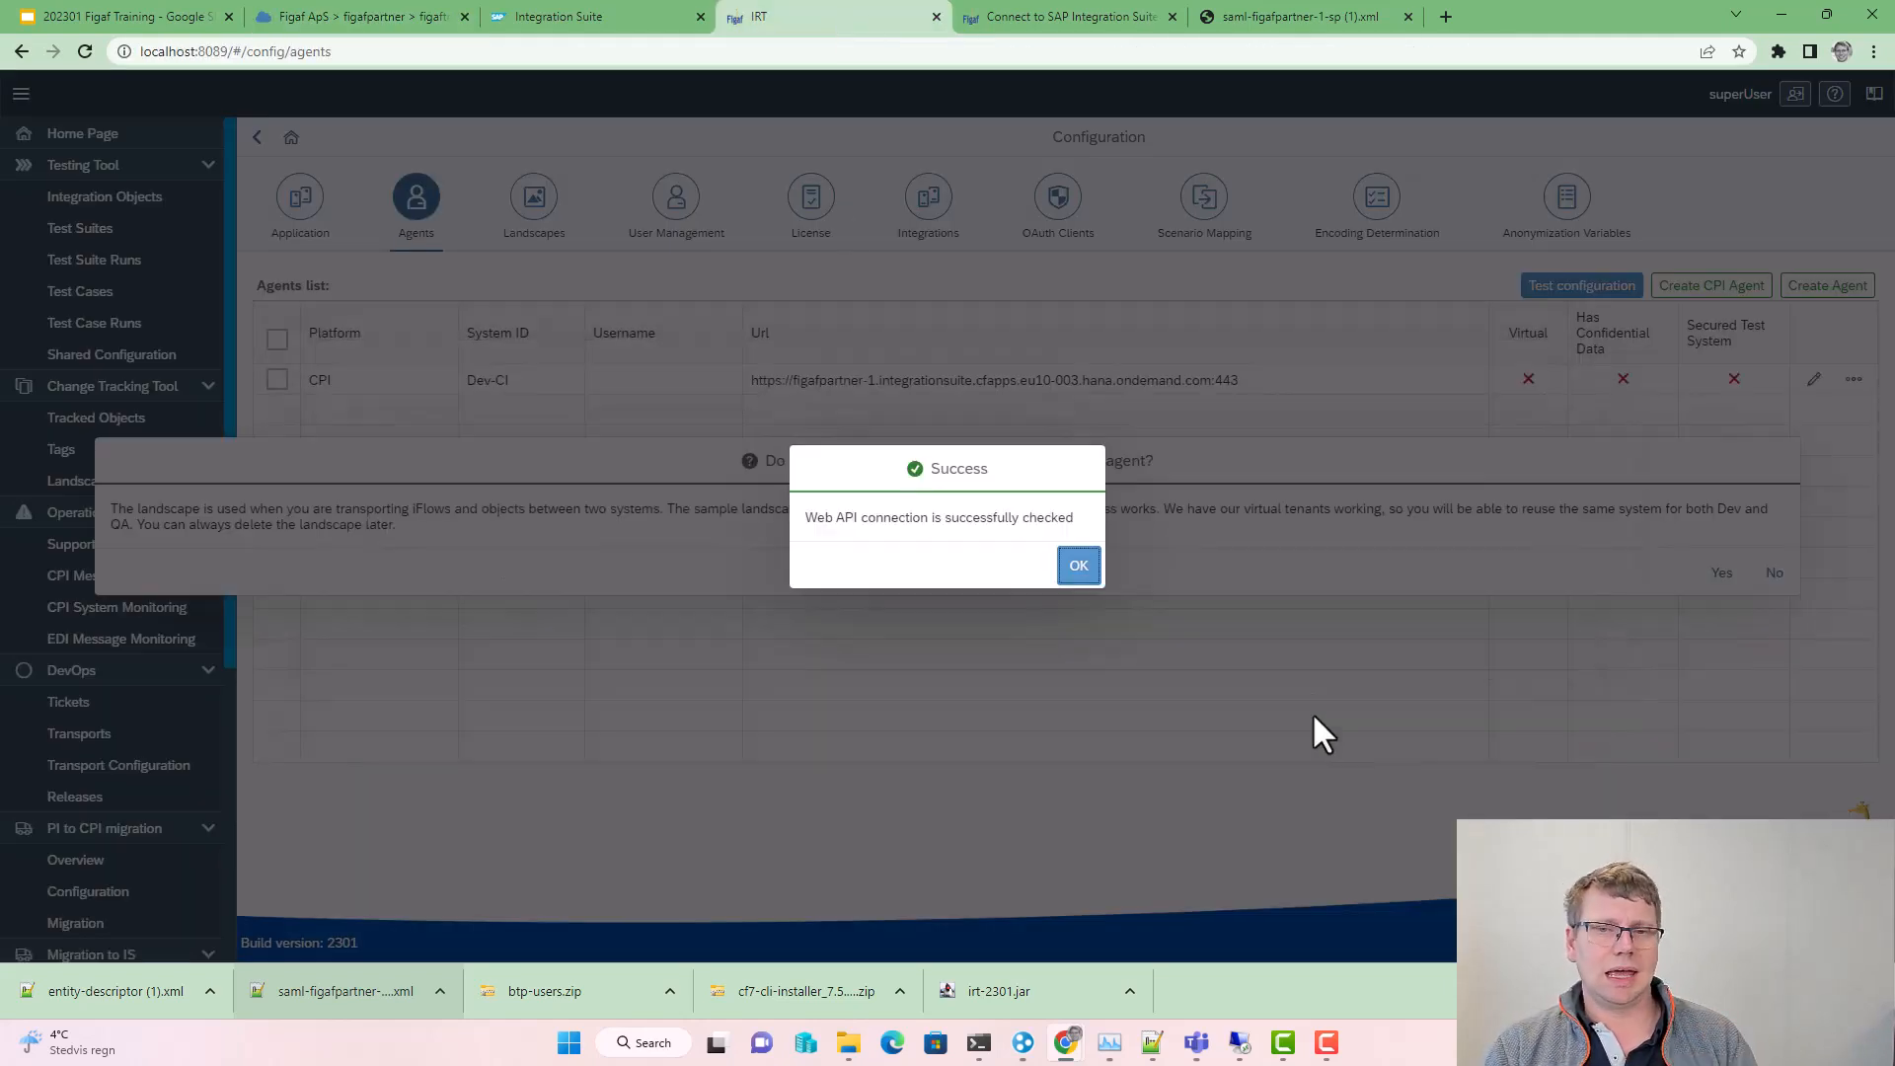
{"action": "left_click", "coordinate": [1078, 566]}
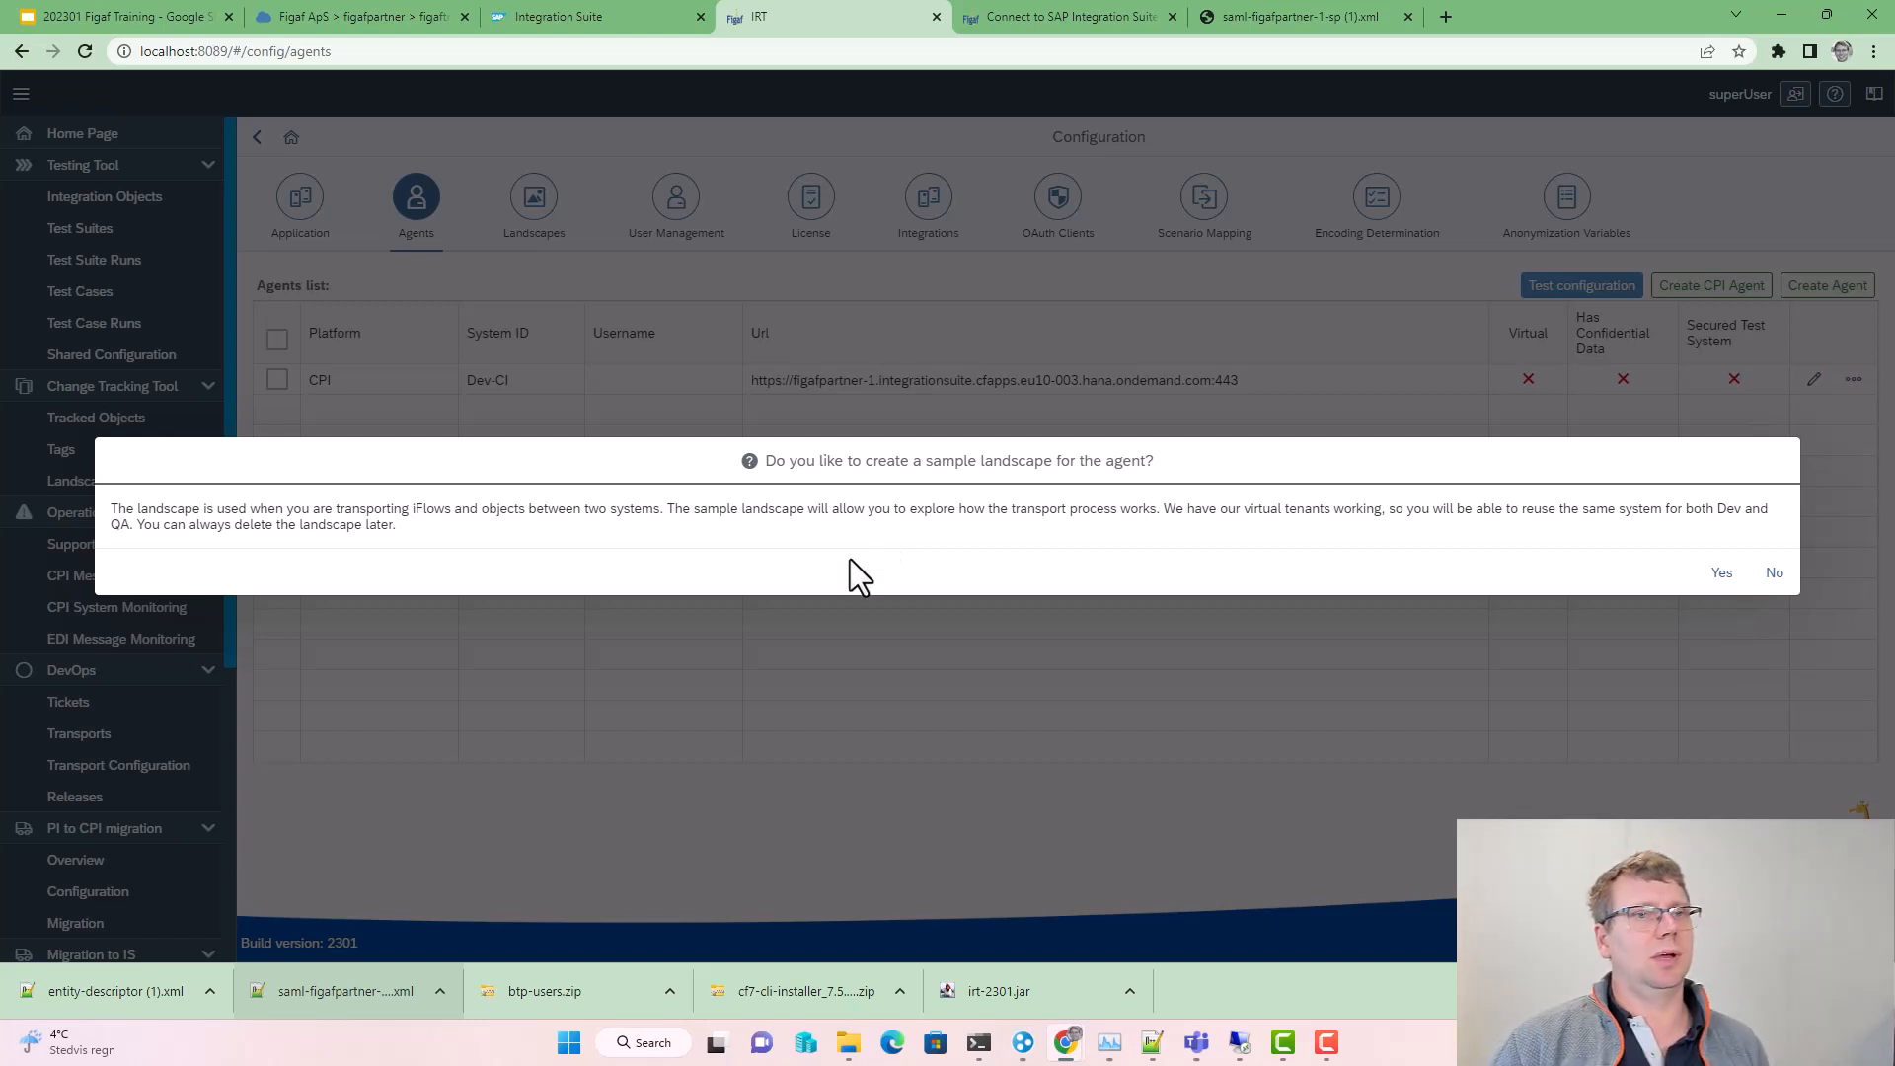
{"action": "left_click", "coordinate": [1715, 573]}
{"action": "left_click", "coordinate": [1180, 564]}
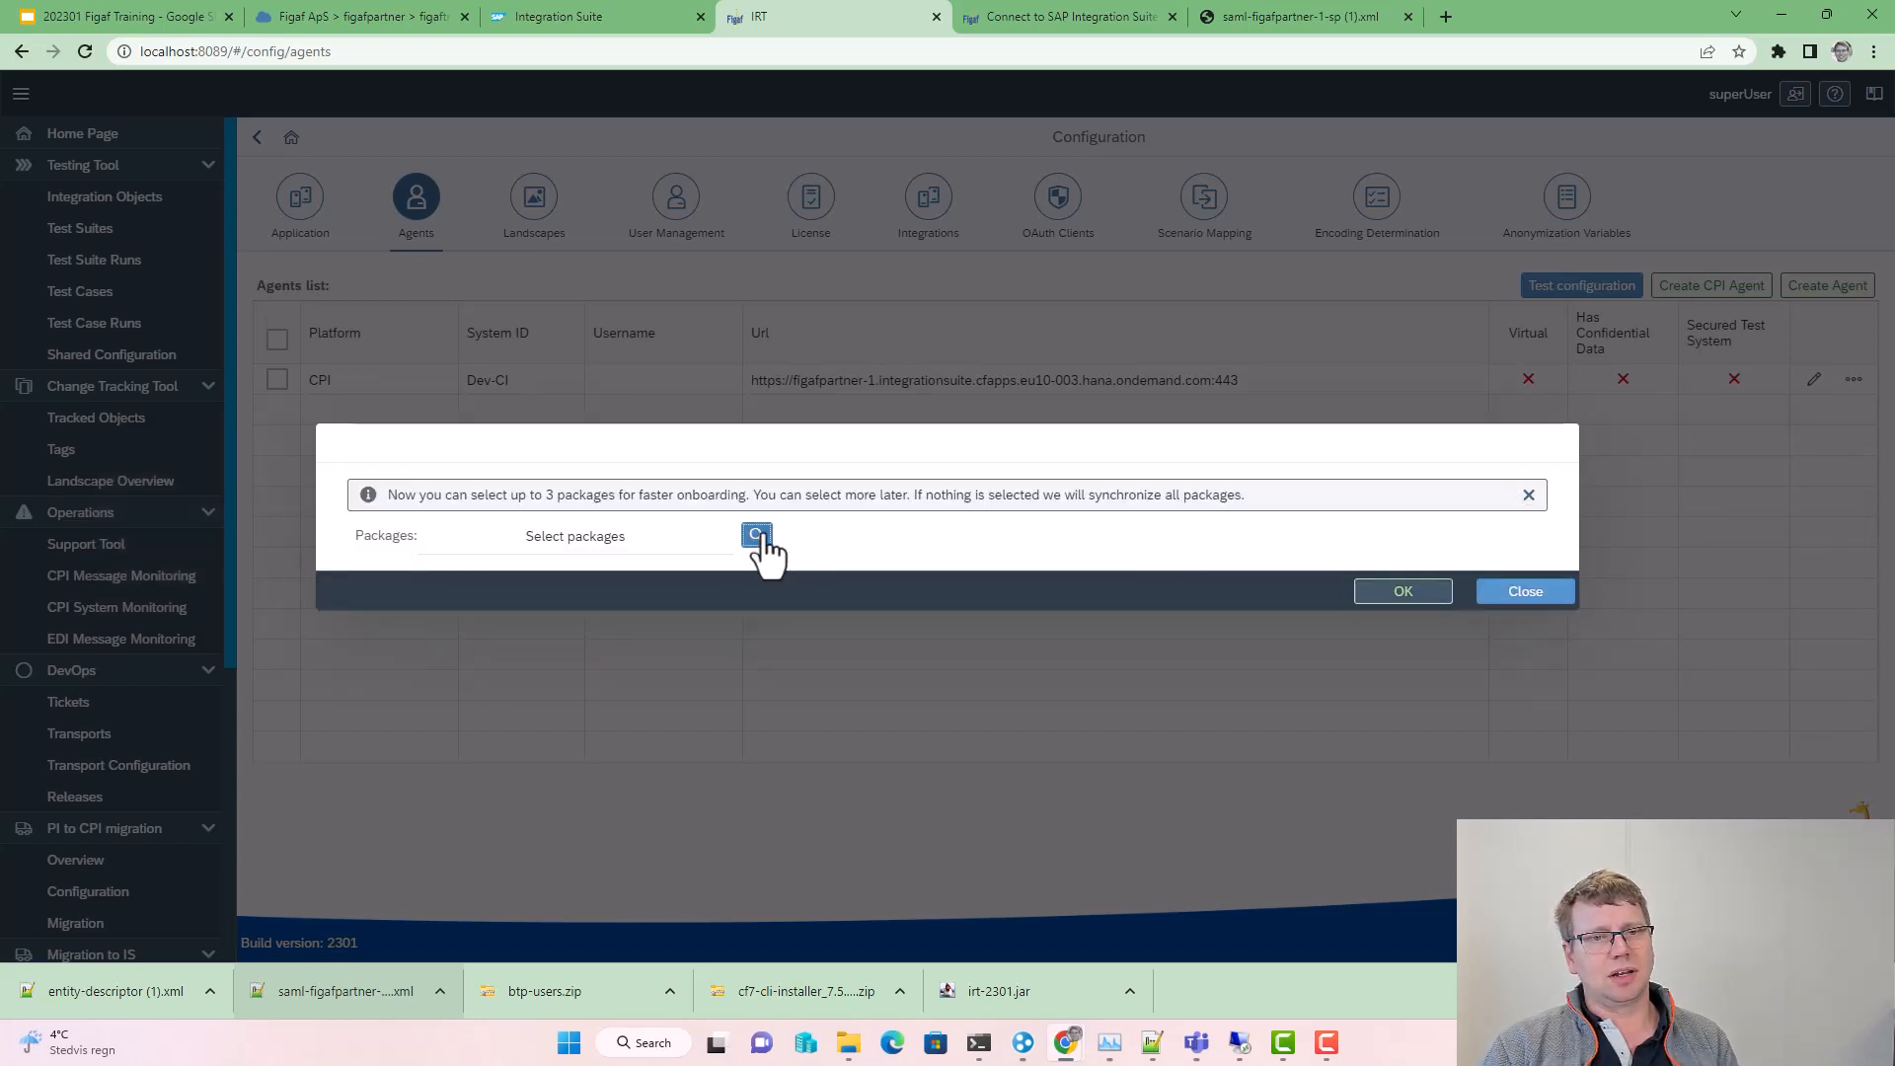
Step: Onboard the FasterSAPCPI, AllSAPCIobjectsCustomer2 and FigafCPIExamples packages and finish the agent setup
{"action": "left_click", "coordinate": [760, 541]}
{"action": "left_click", "coordinate": [780, 238]}
{"action": "left_click", "coordinate": [784, 248]}
{"action": "left_click", "coordinate": [787, 259]}
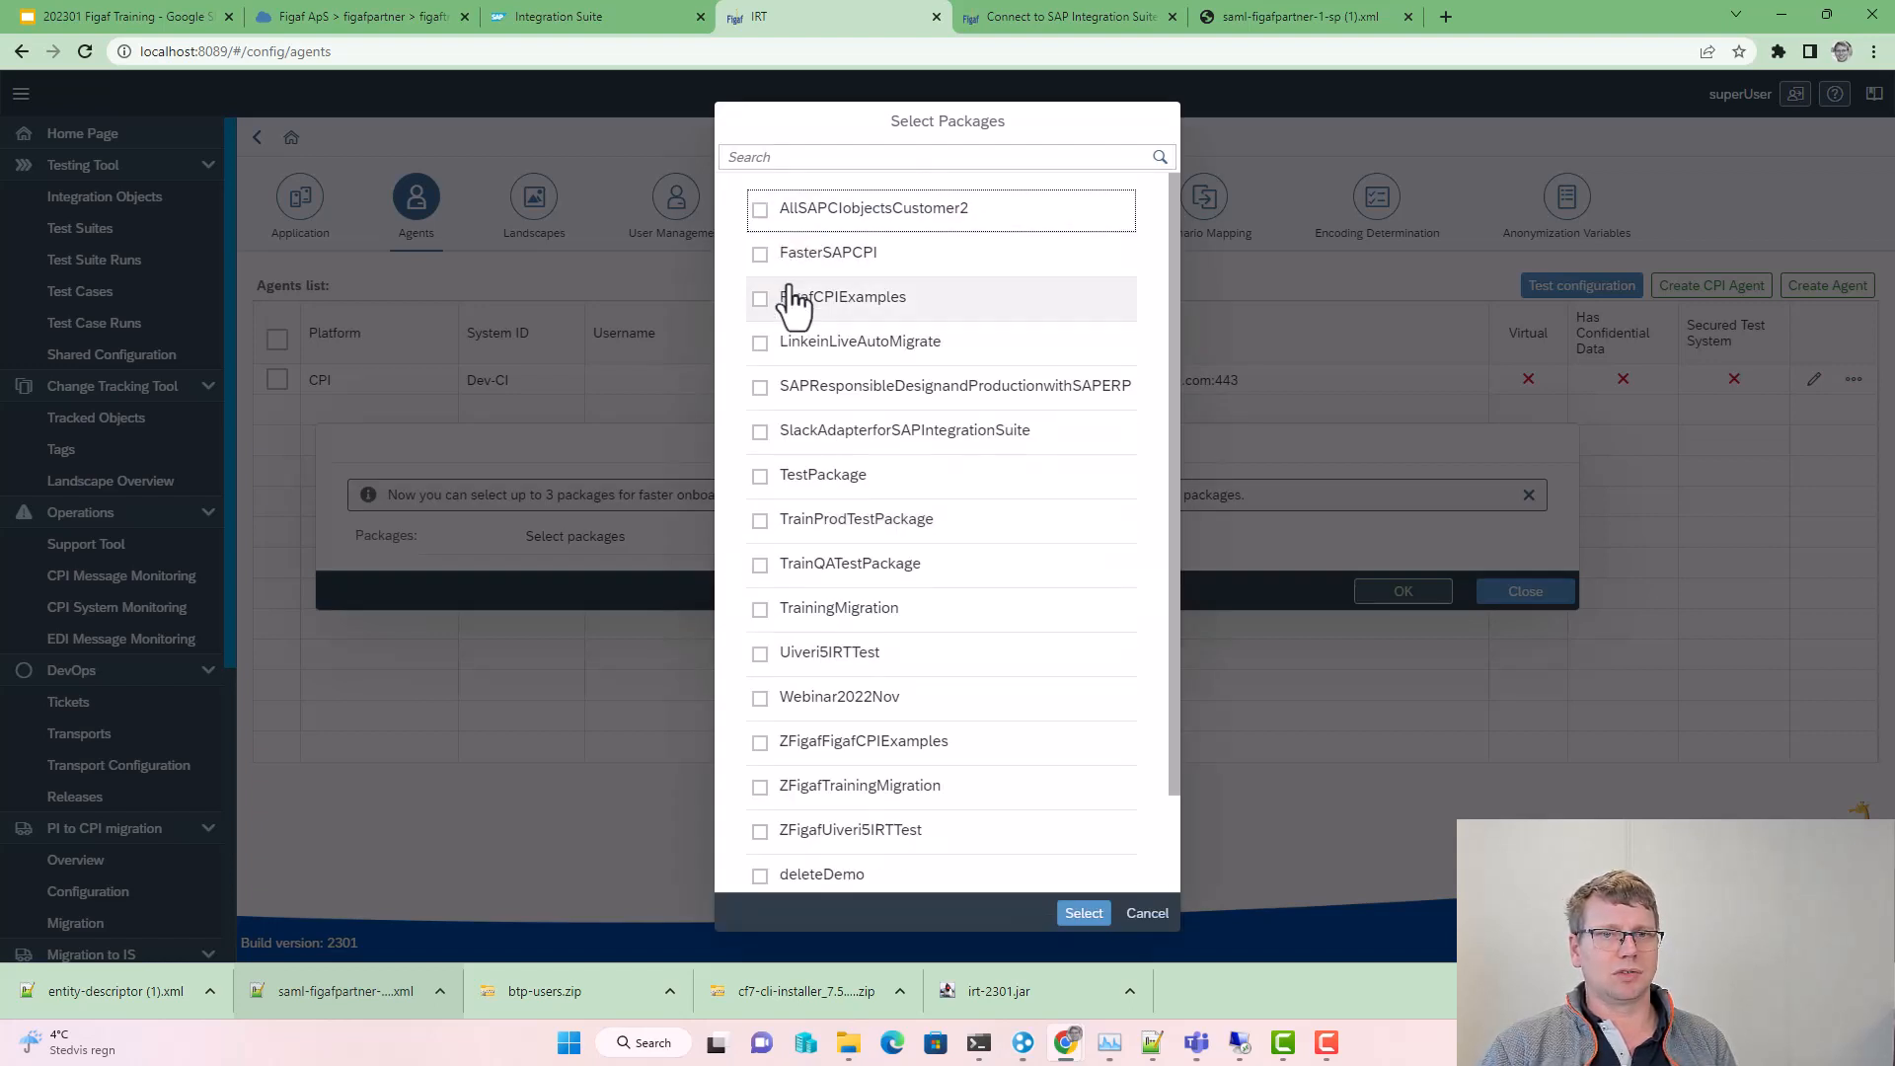
{"action": "left_click", "coordinate": [786, 250]}
{"action": "left_click", "coordinate": [782, 329]}
{"action": "left_click", "coordinate": [1084, 913]}
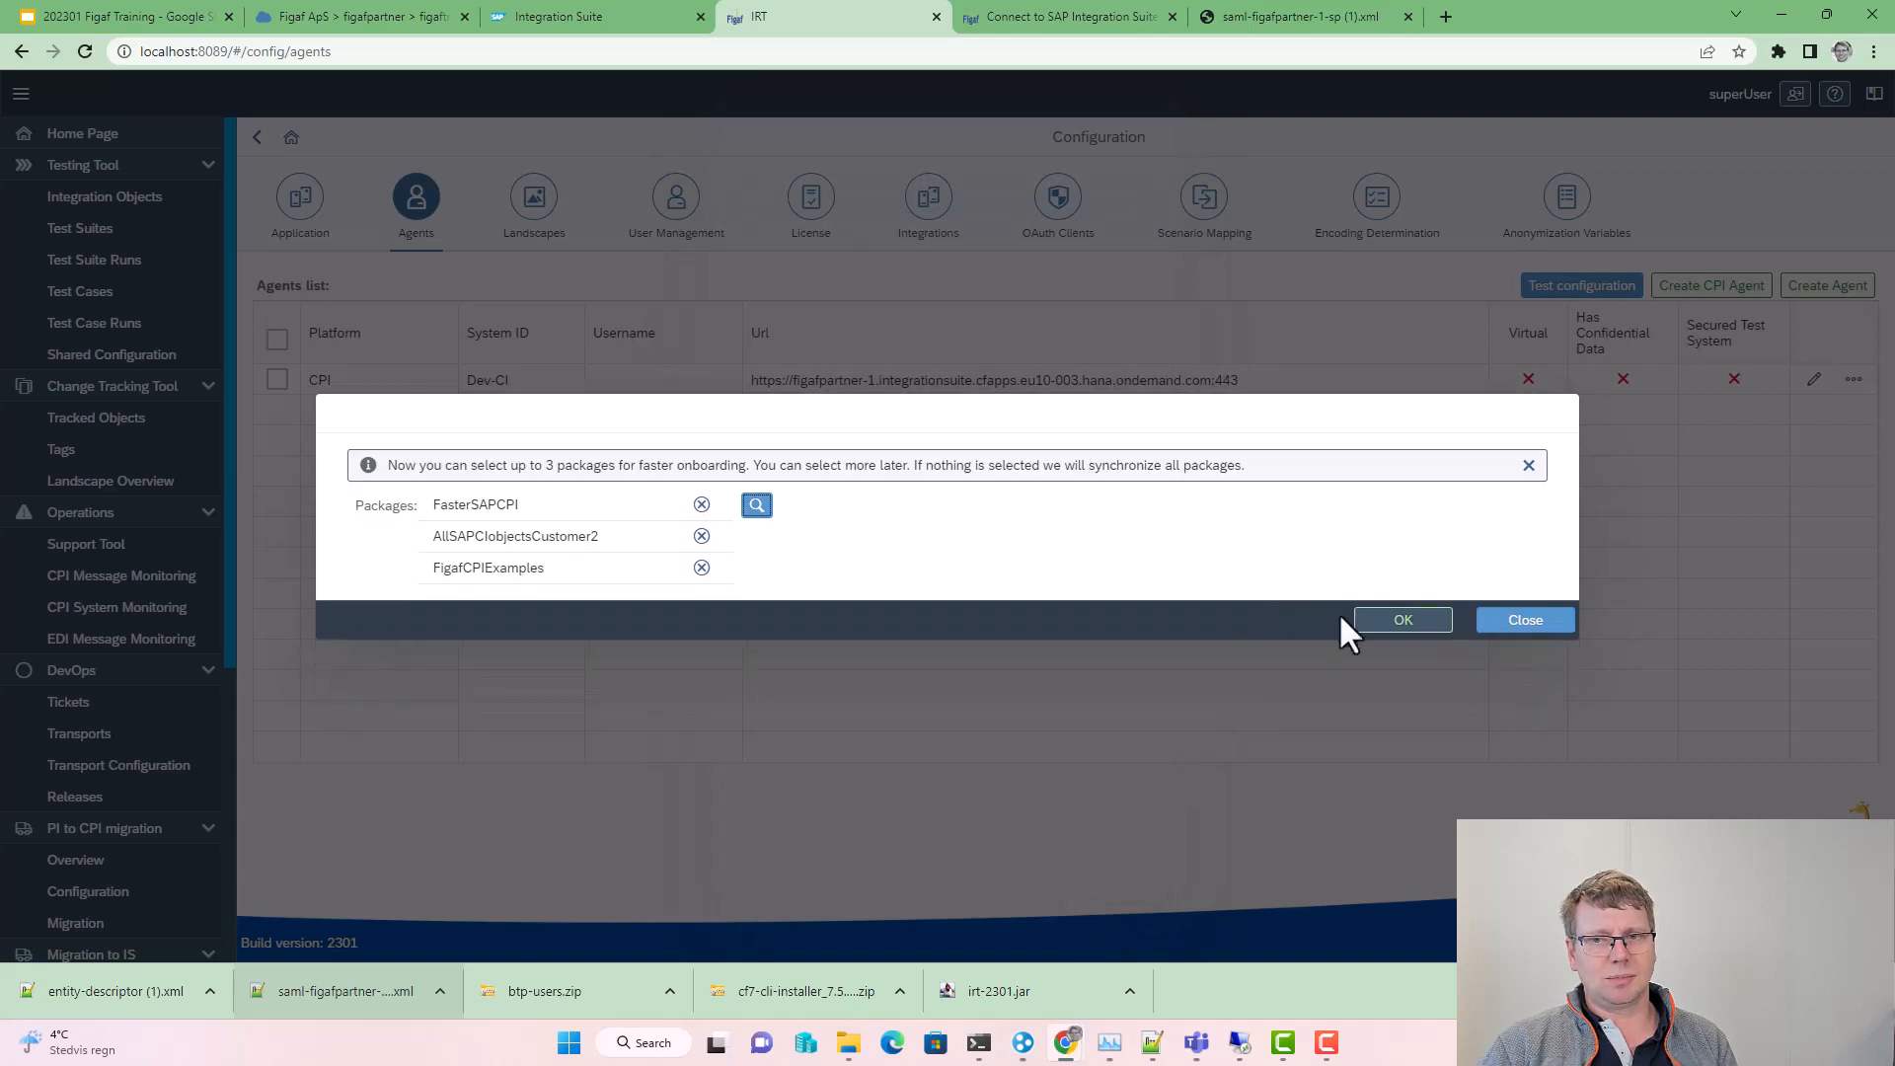
{"action": "left_click", "coordinate": [1367, 620]}
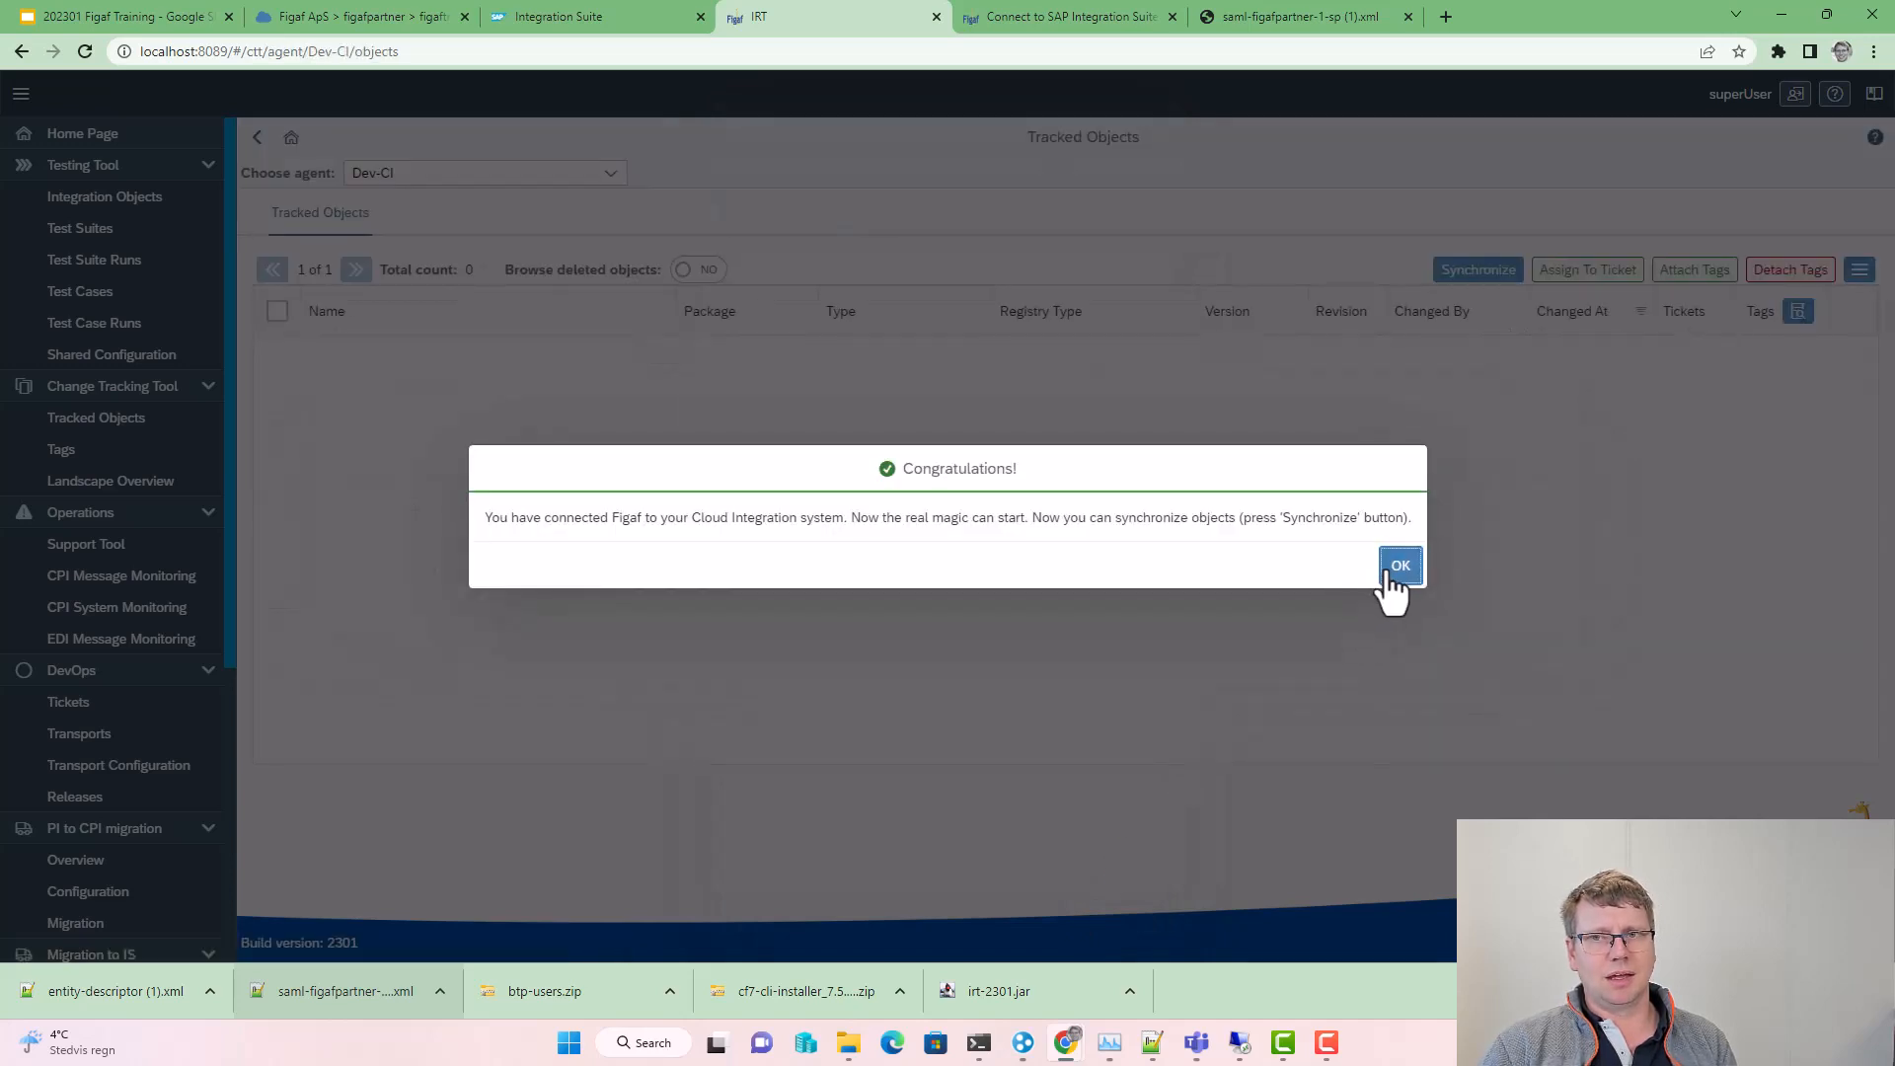
Step: Synchronize the three Dev-CI packages and review the results showing 47 objects synchronized
{"action": "left_click", "coordinate": [1391, 577]}
{"action": "left_click", "coordinate": [1443, 276]}
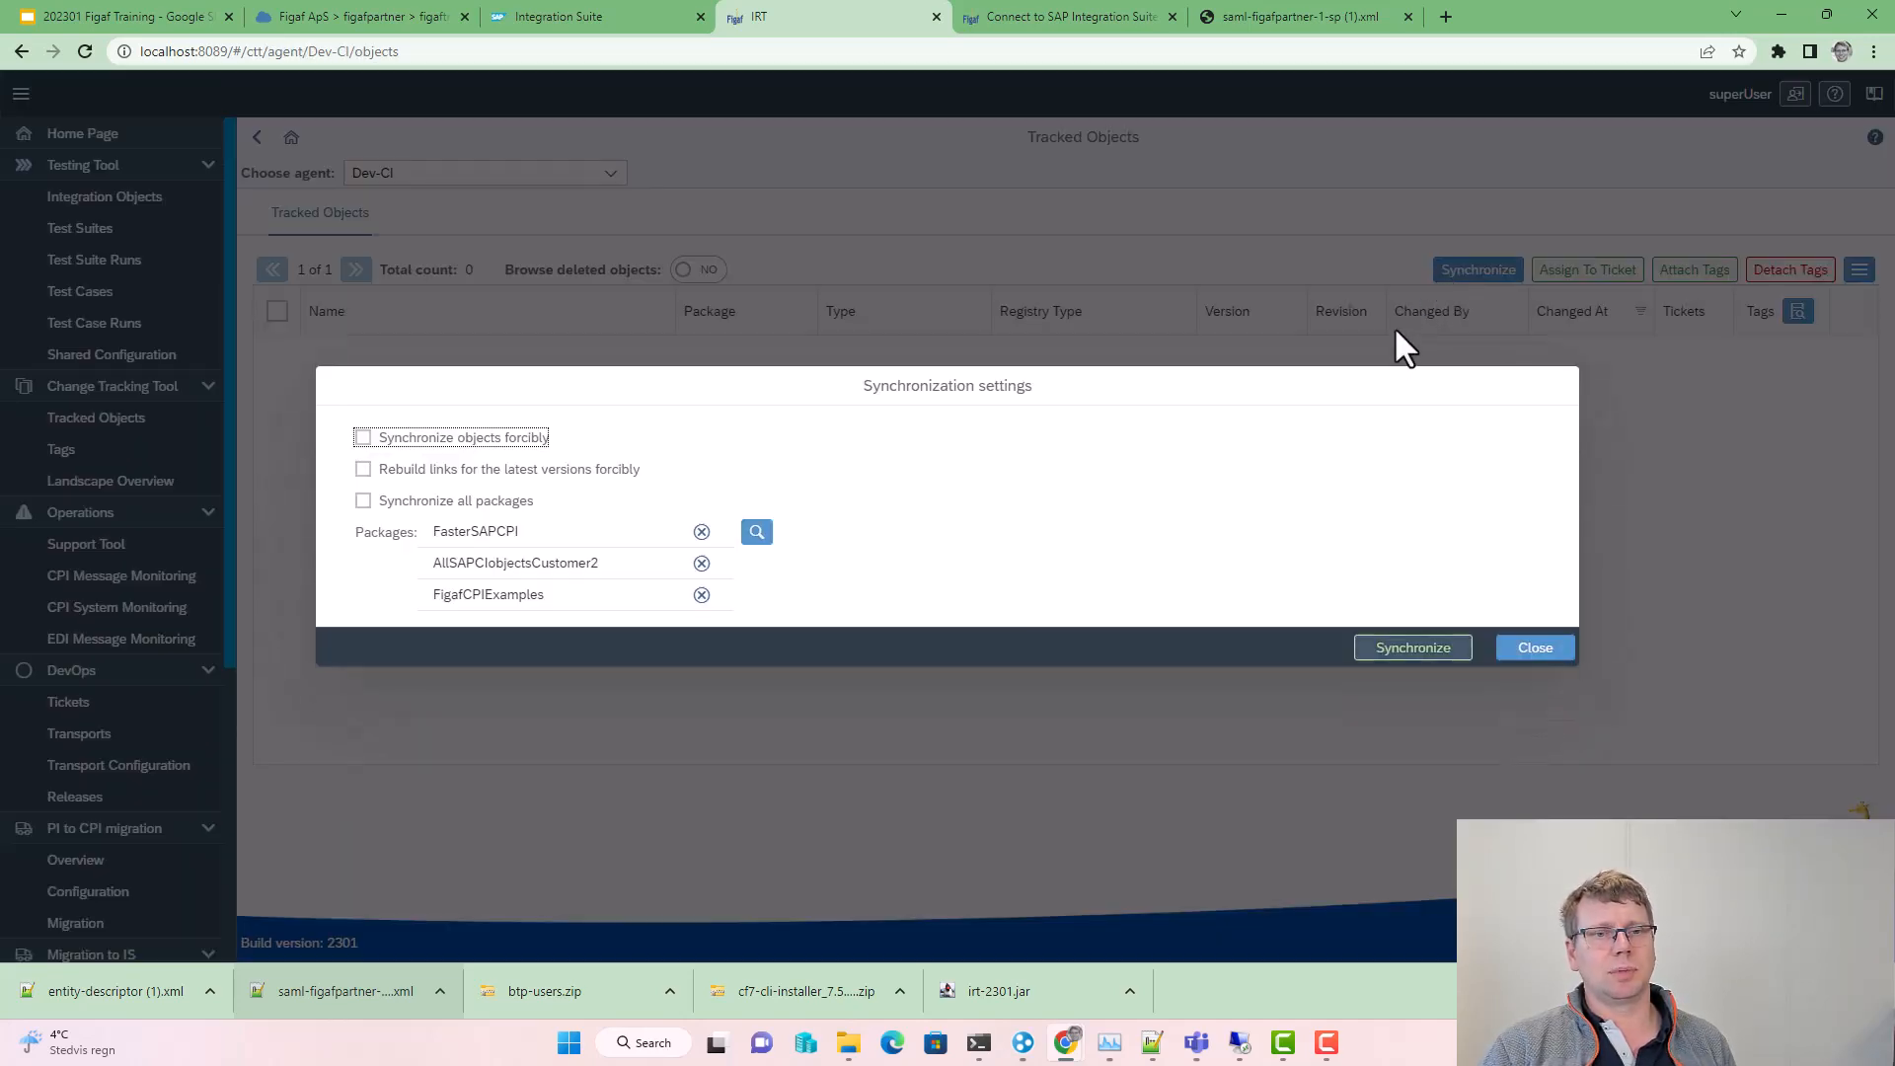
{"action": "left_click", "coordinate": [1372, 649]}
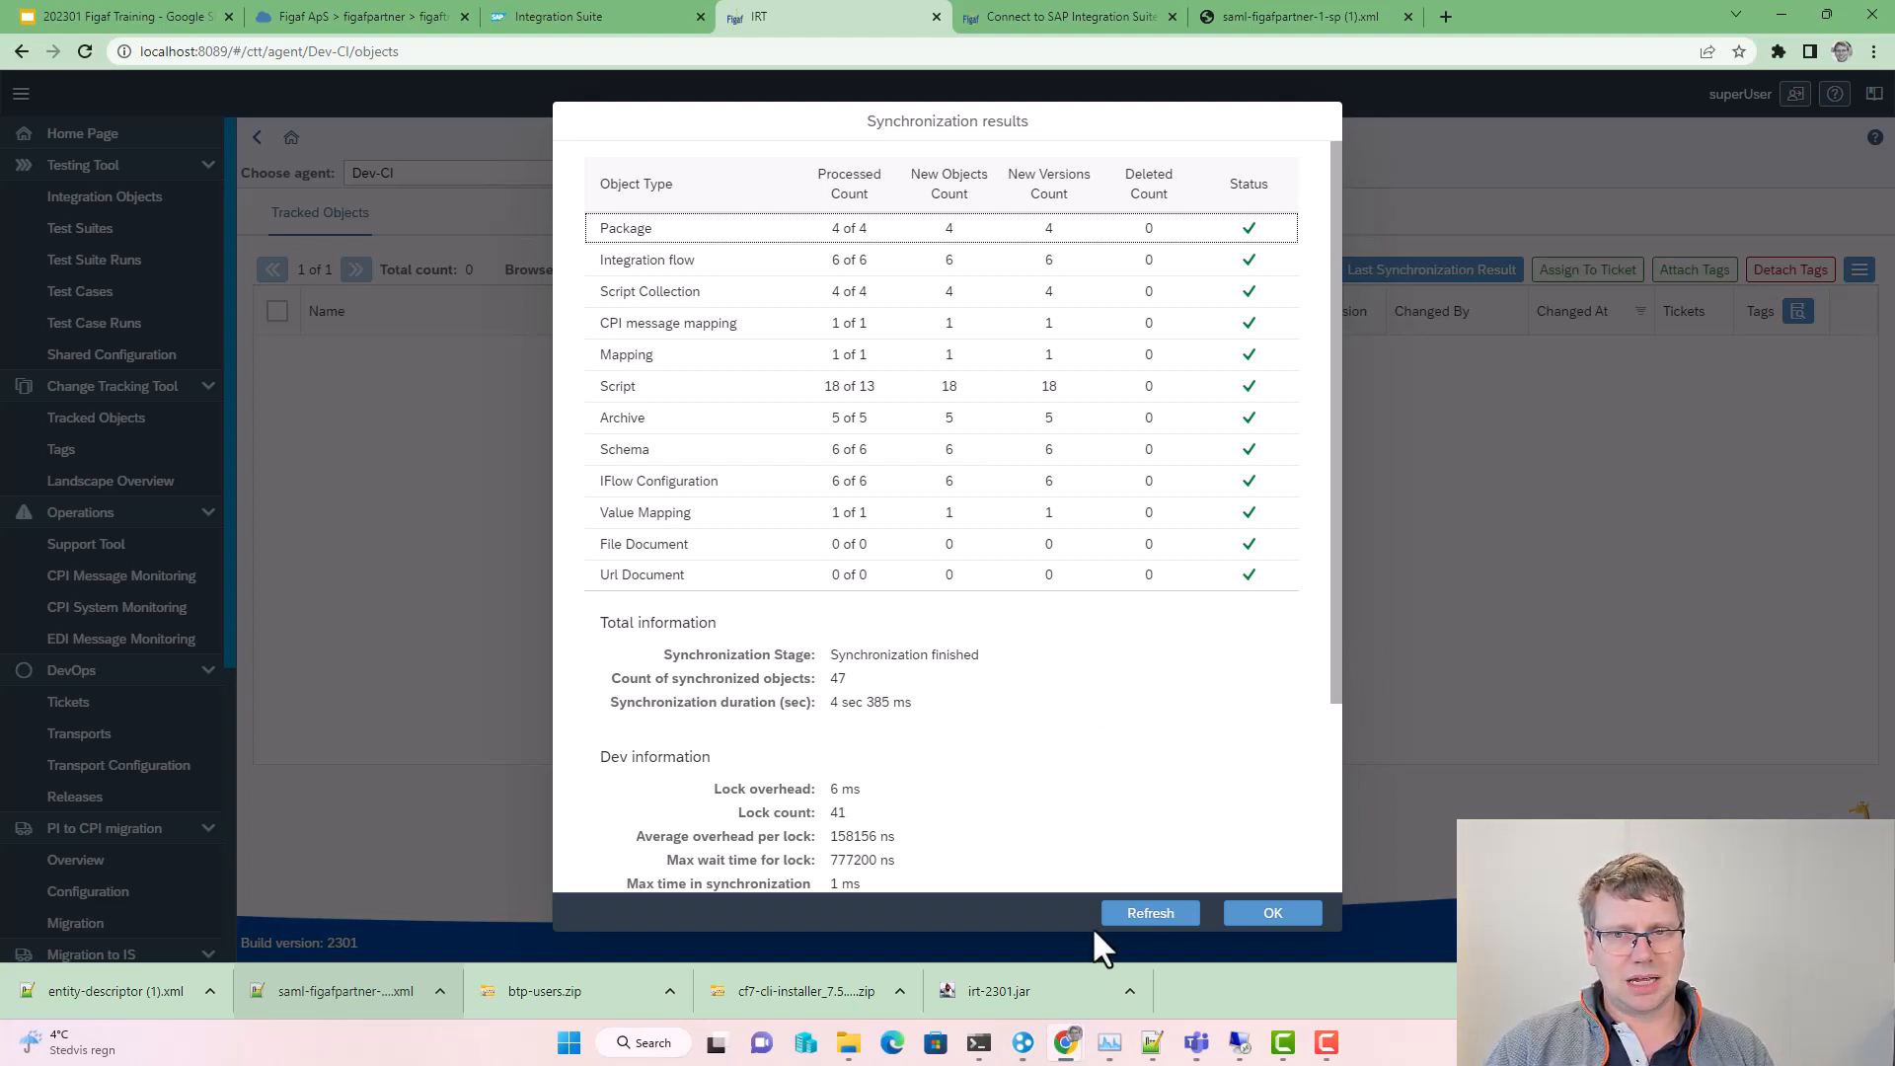
{"action": "left_click", "coordinate": [1157, 924]}
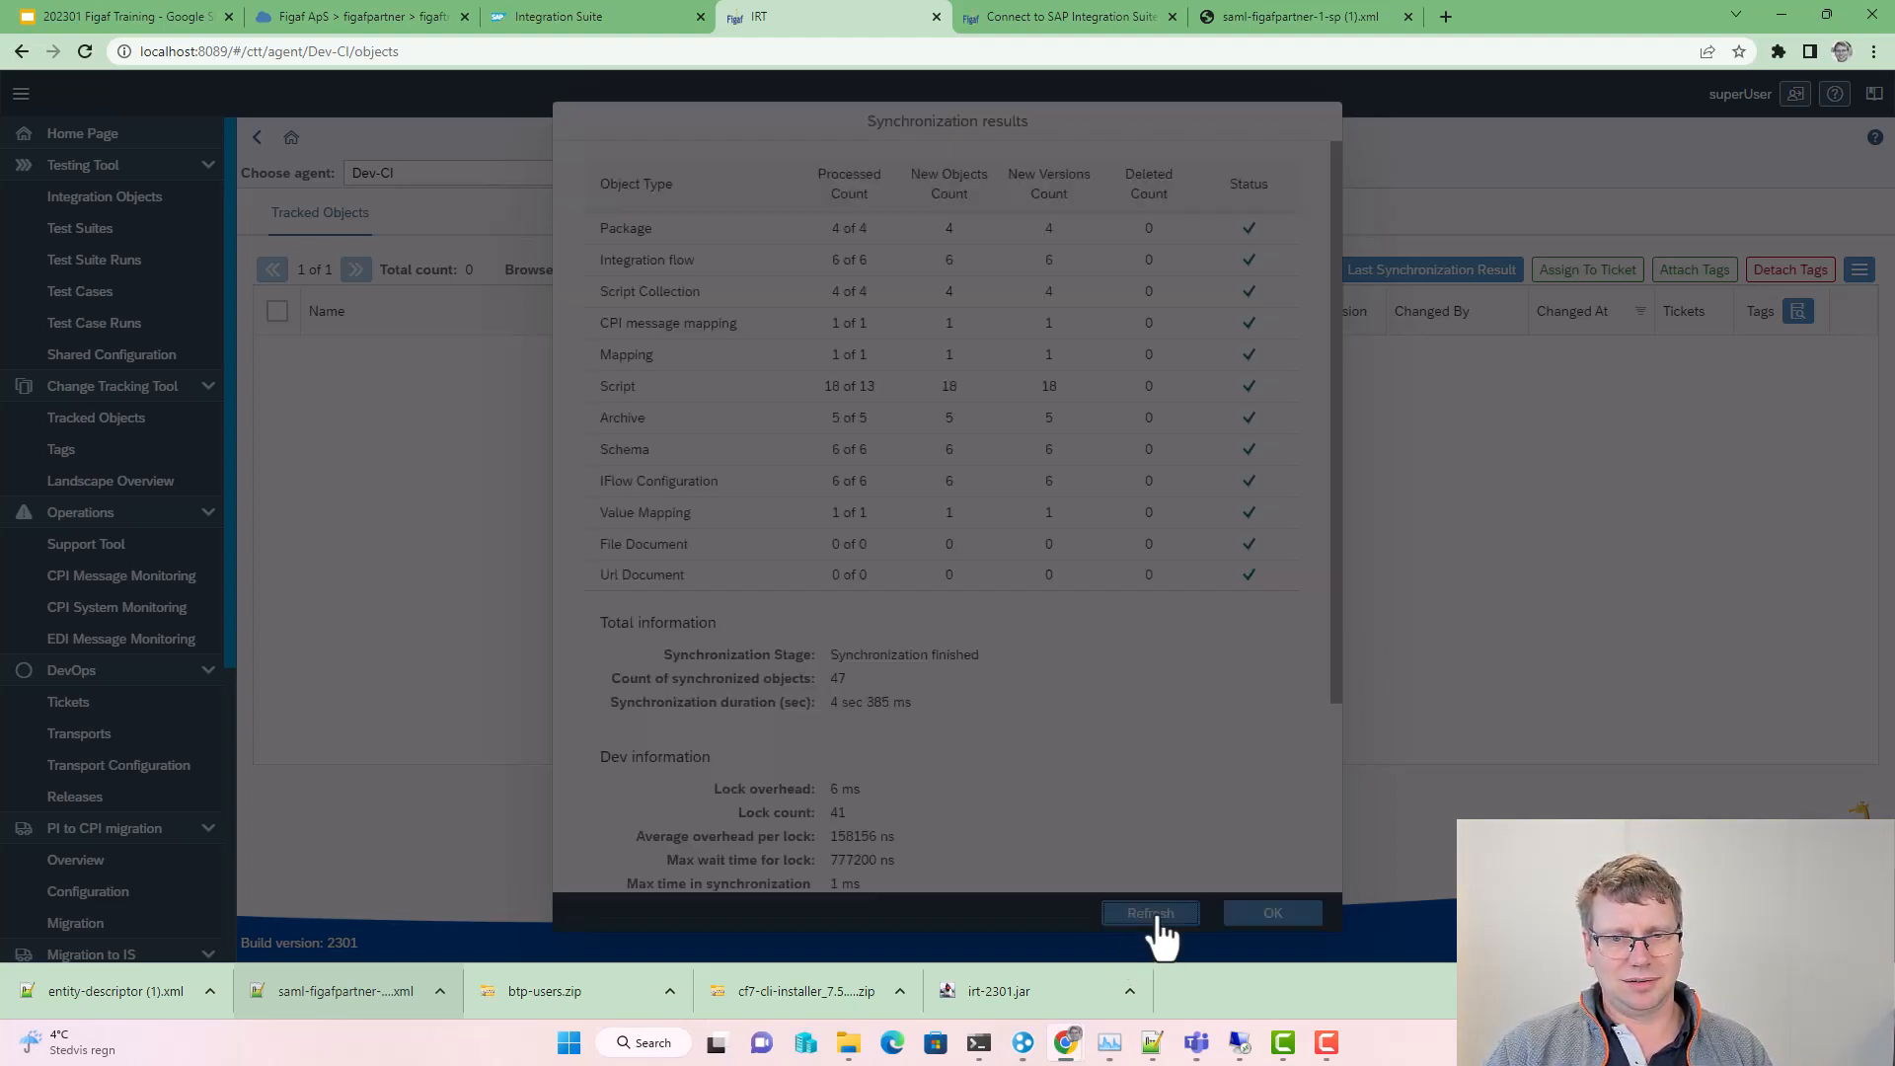
Step: Open HTTPwithStart's tracked-object details and follow its Title link into Integration Suite
{"action": "left_click", "coordinate": [1268, 915]}
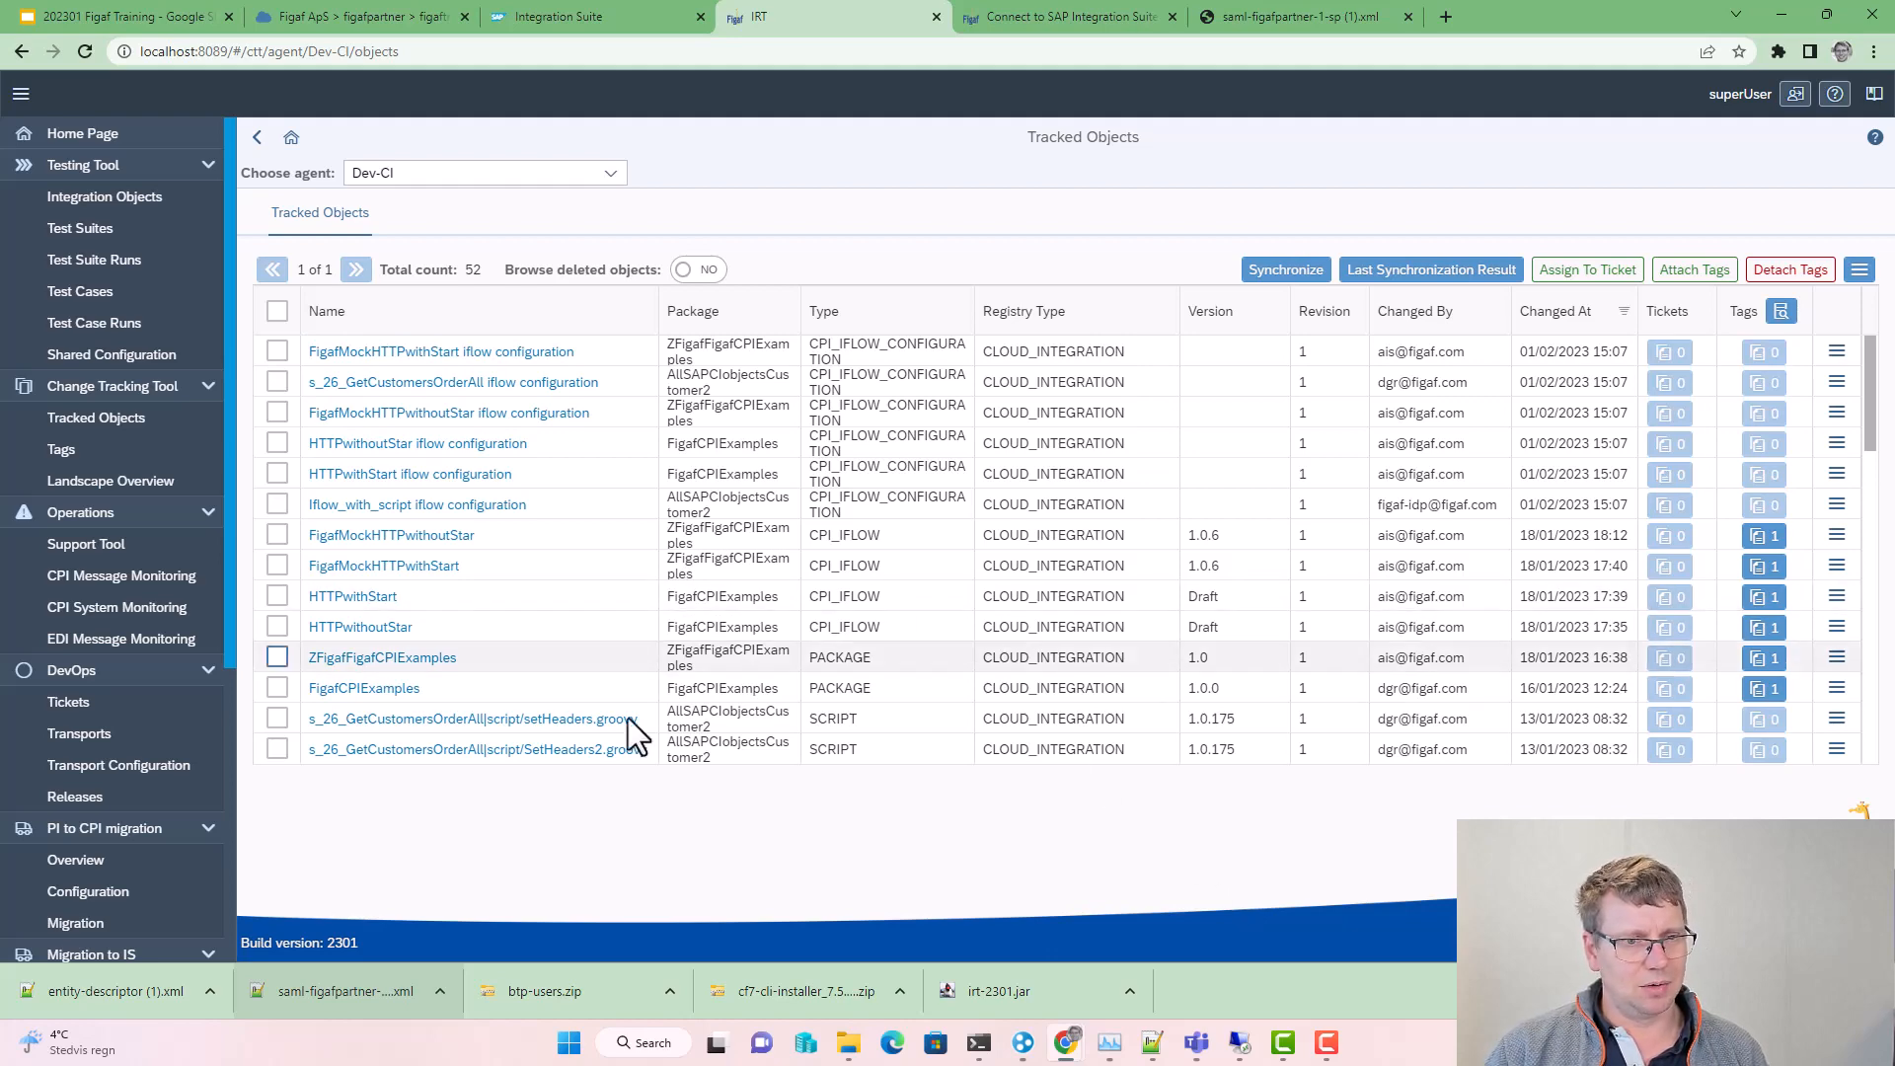
{"action": "left_click", "coordinate": [353, 598]}
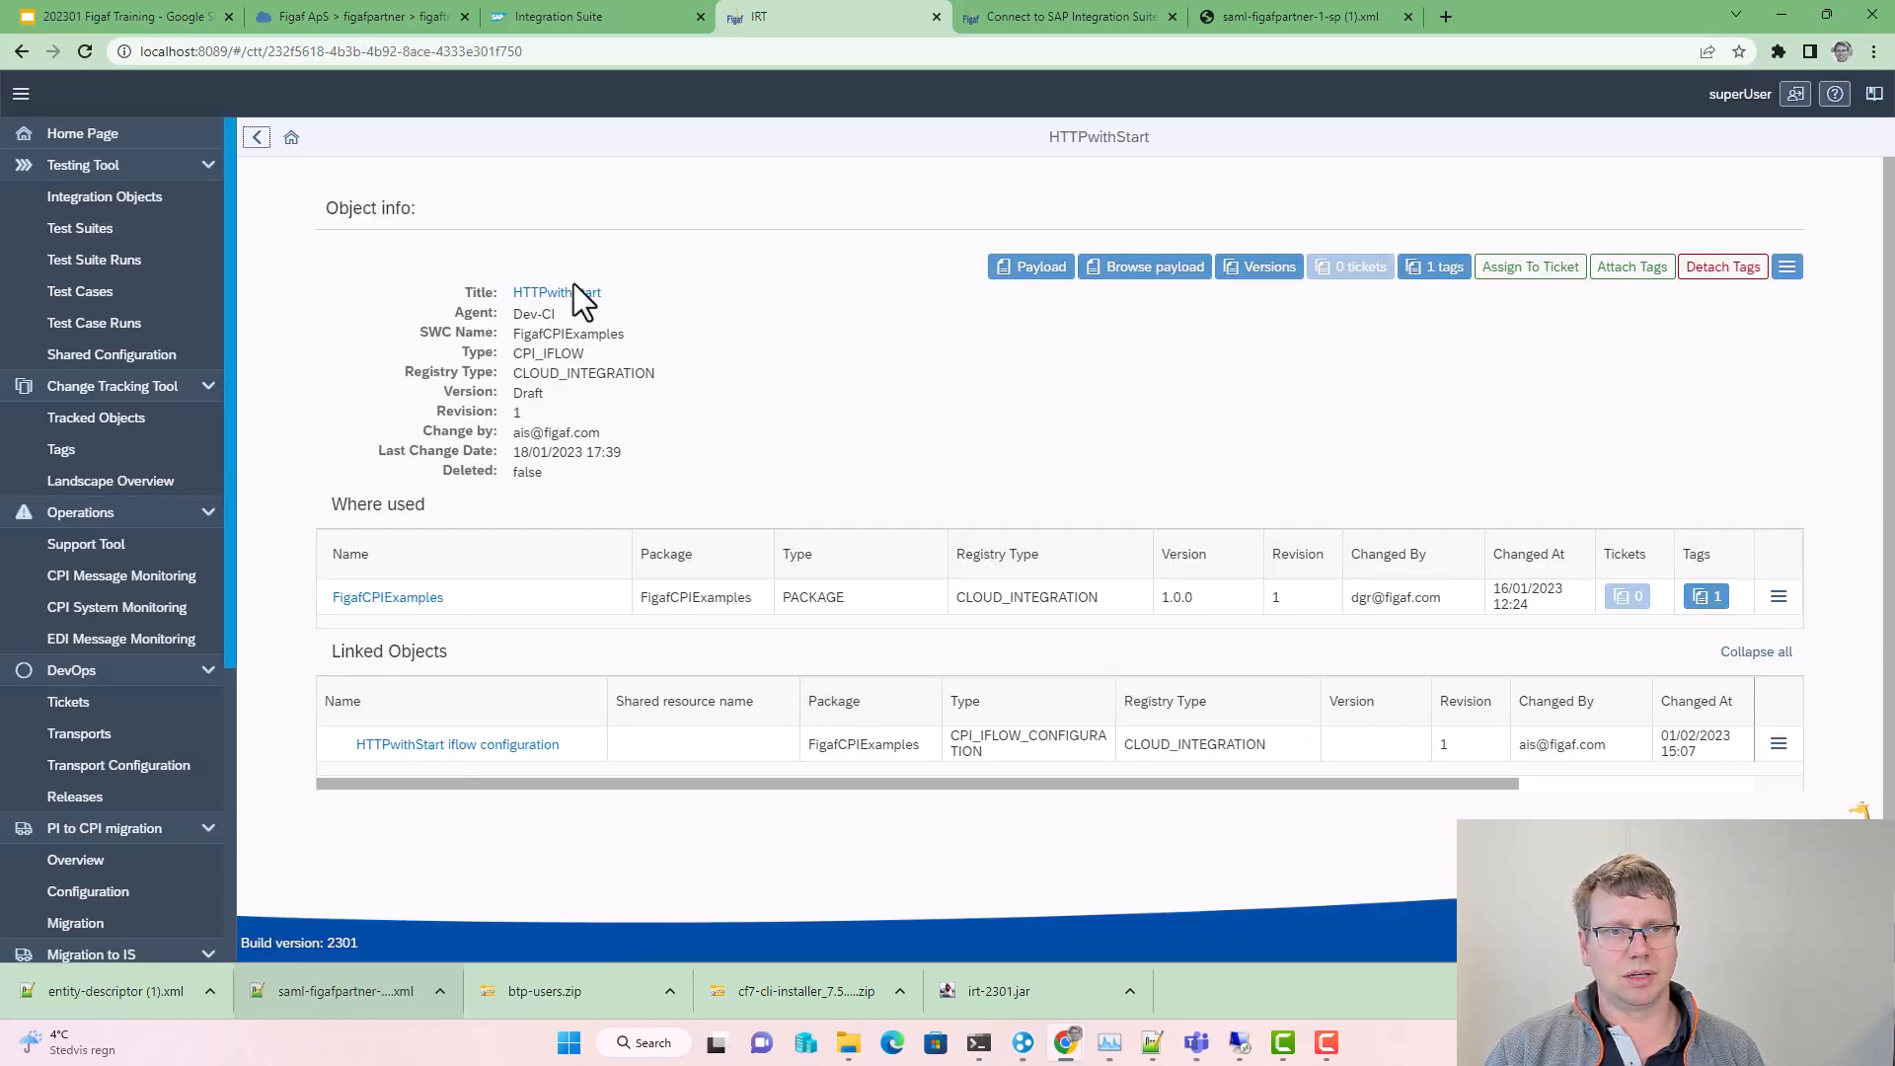
{"action": "left_click", "coordinate": [567, 294]}
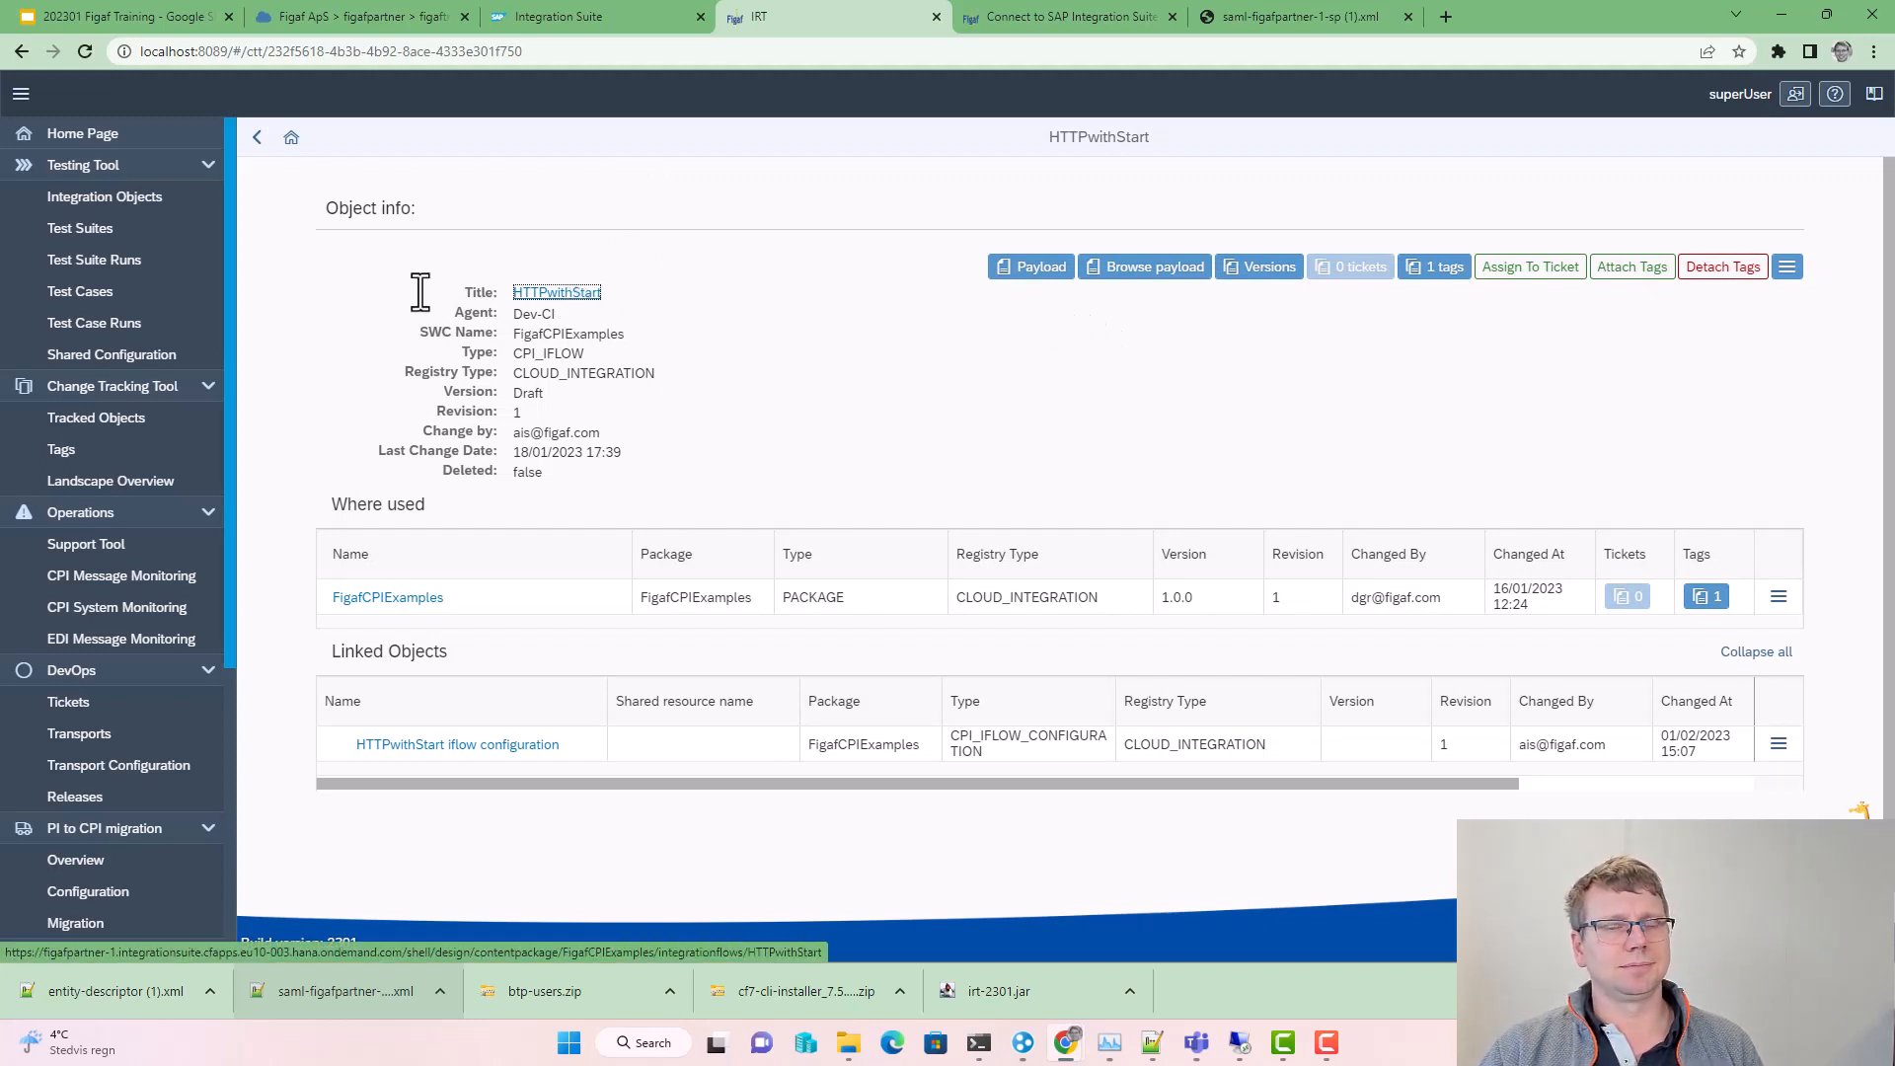
{"action": "left_click", "coordinate": [559, 293]}
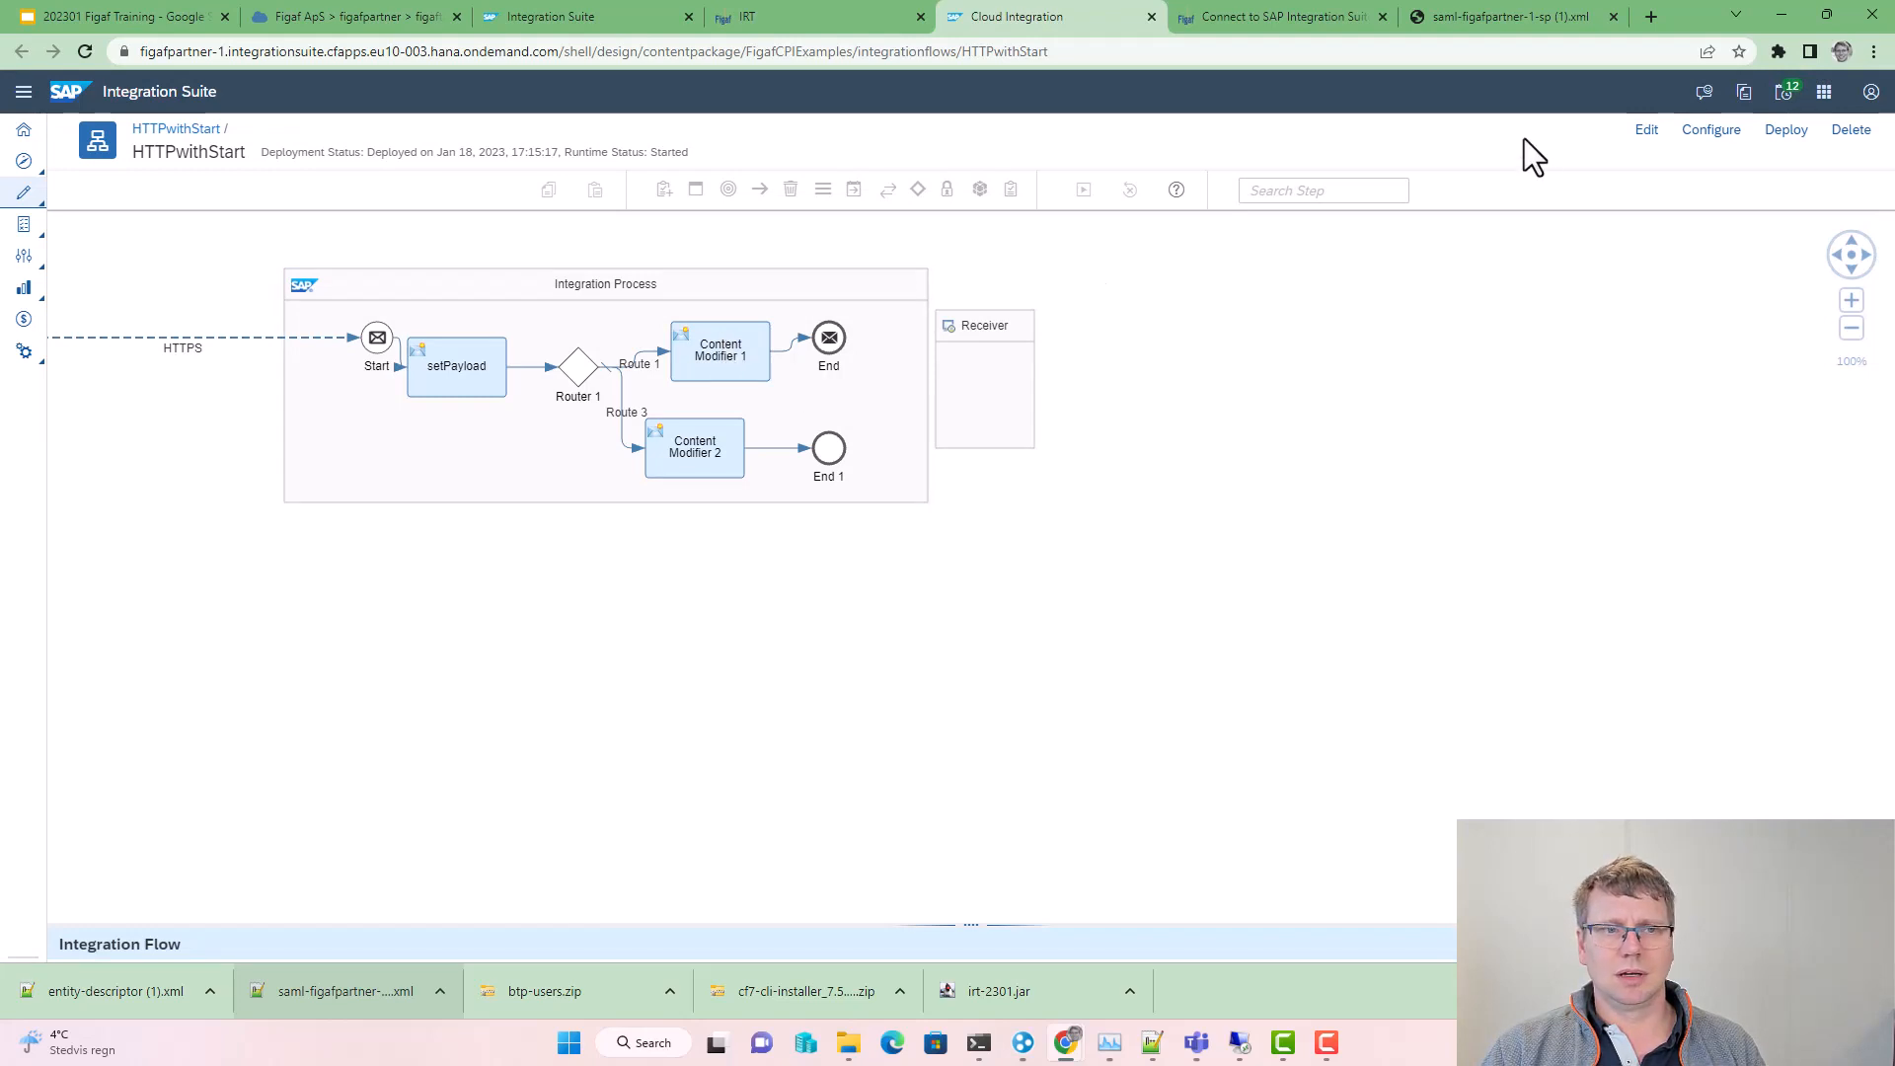
Step: In edit mode, add a constant message header test with value 352 to setPayload
{"action": "left_click", "coordinate": [1646, 131]}
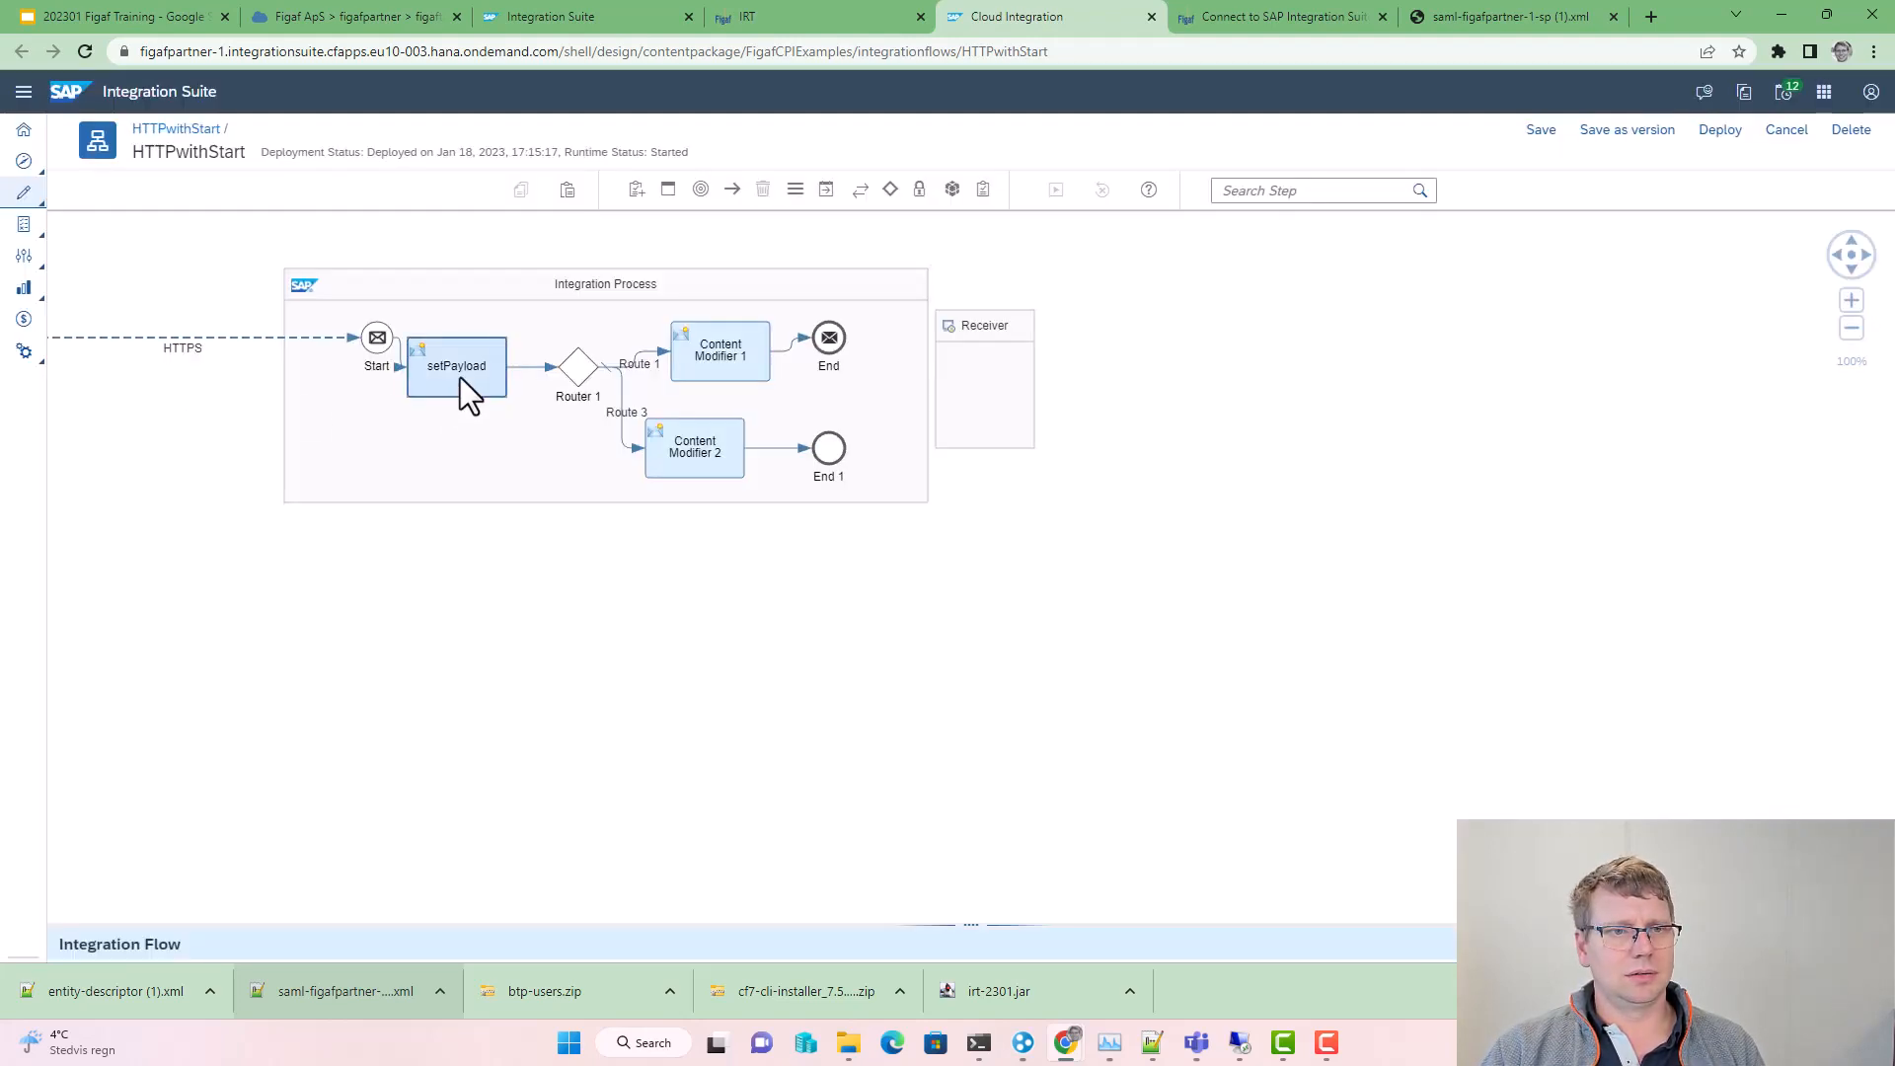
{"action": "left_click", "coordinate": [460, 377]}
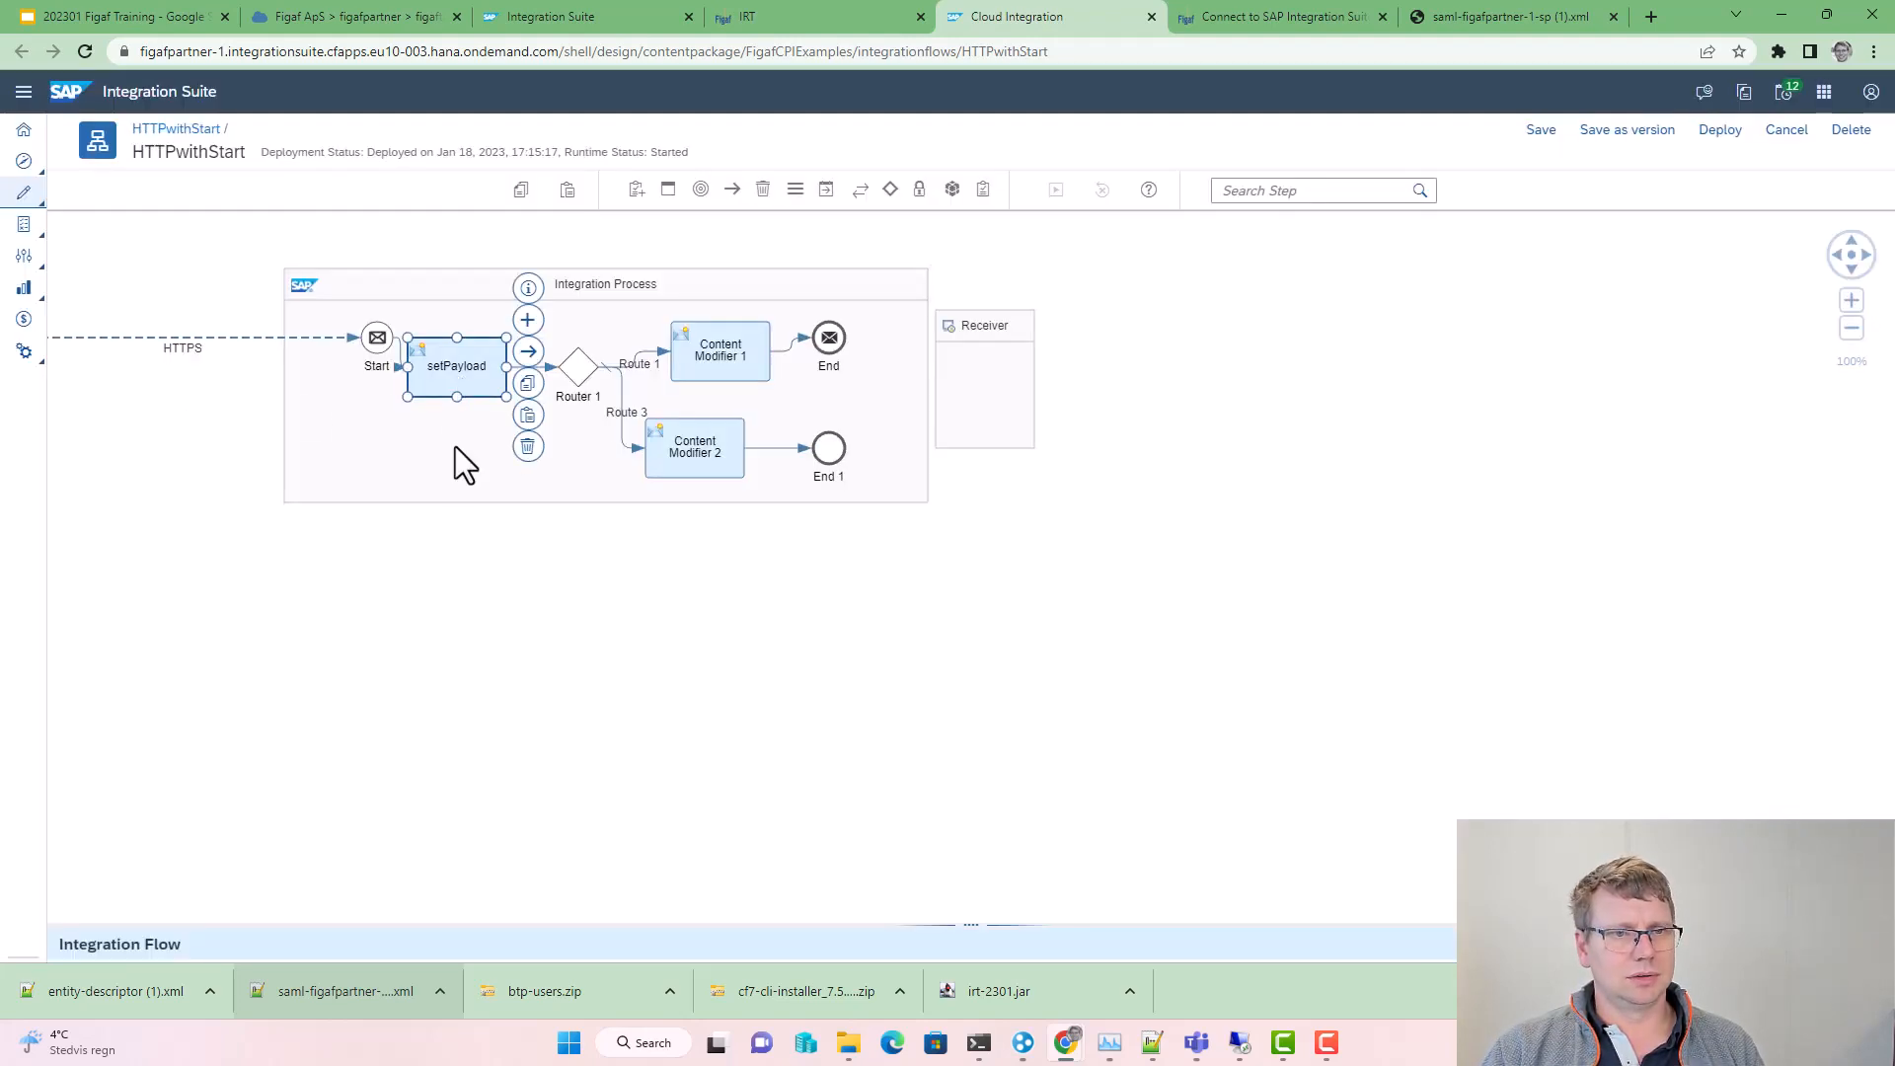
{"action": "left_click_drag", "start_coordinate": [732, 347], "coordinate": [724, 350]}
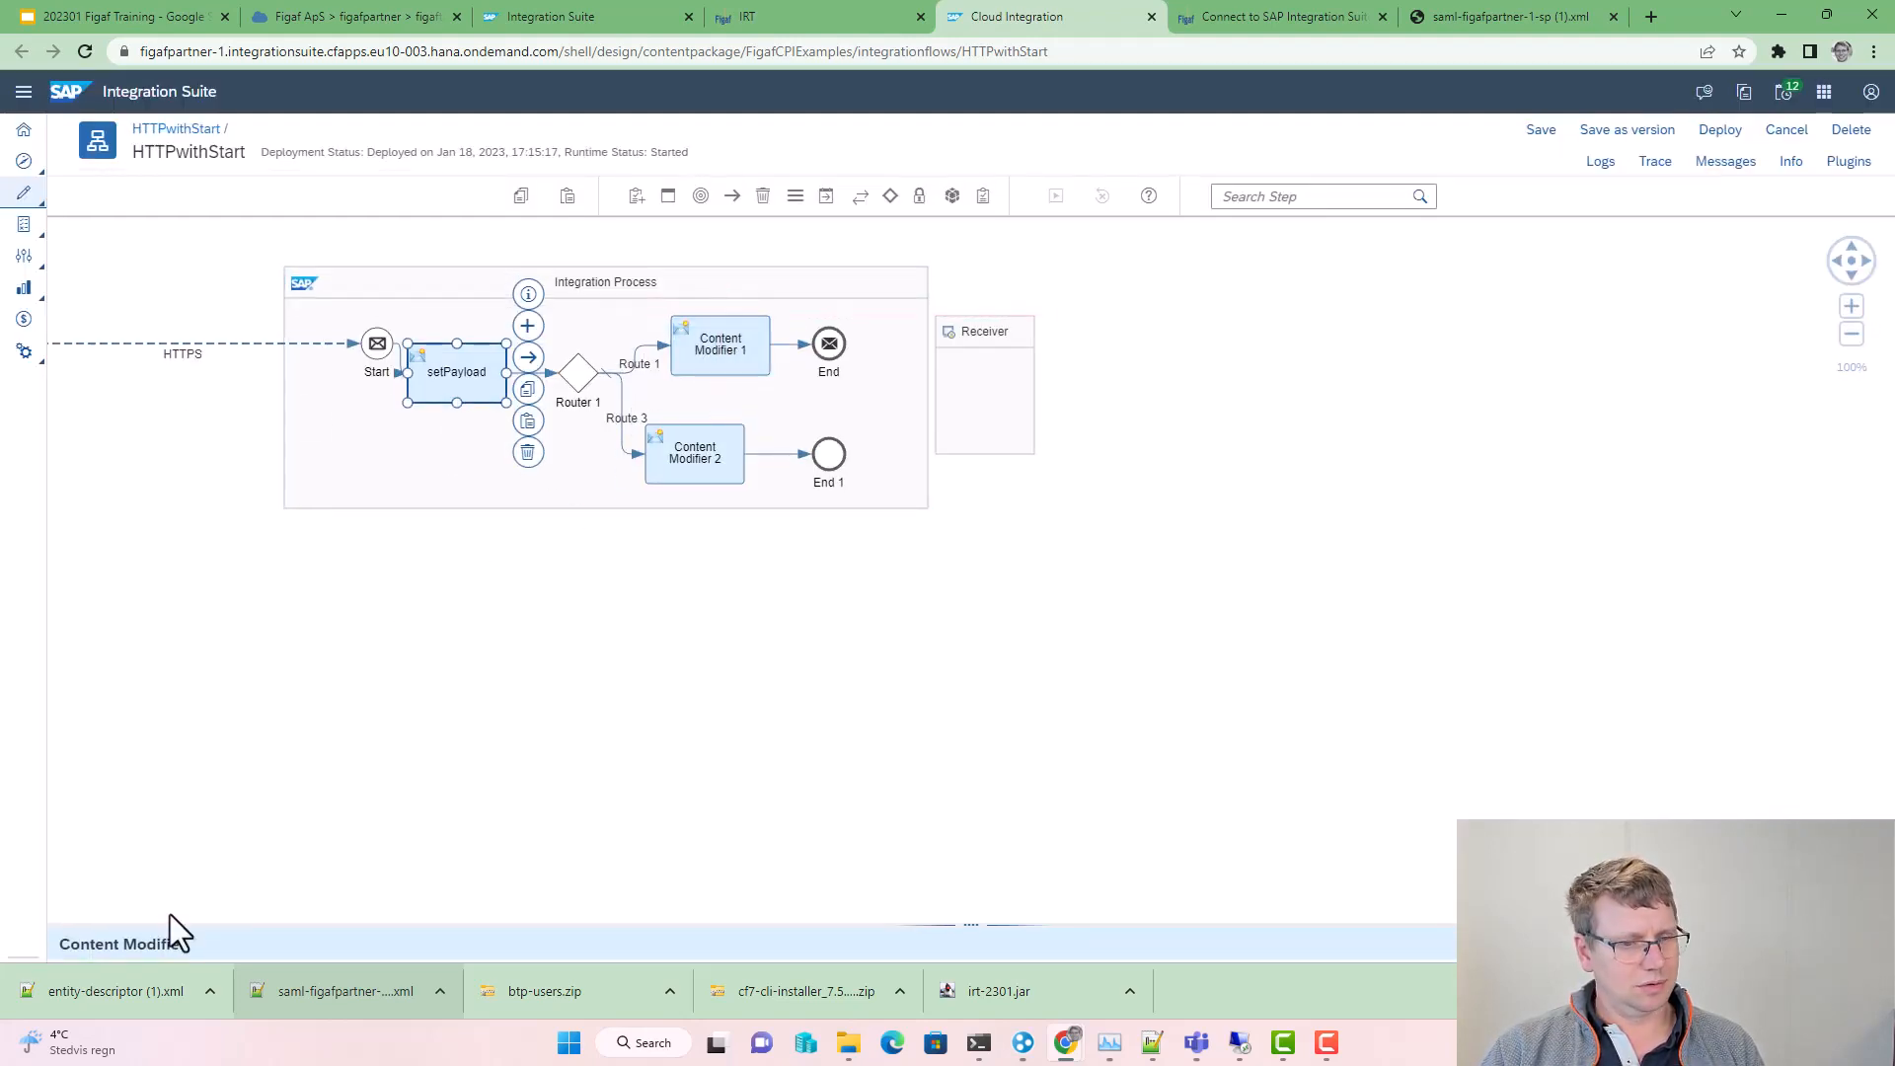
{"action": "left_click_drag", "start_coordinate": [359, 923], "coordinate": [411, 469]}
{"action": "left_click", "coordinate": [252, 524]}
{"action": "left_click", "coordinate": [1734, 588]}
{"action": "left_click", "coordinate": [575, 669]}
{"action": "type", "text": "test"}
{"action": "left_click", "coordinate": [1125, 667]}
{"action": "type", "text": "352"}
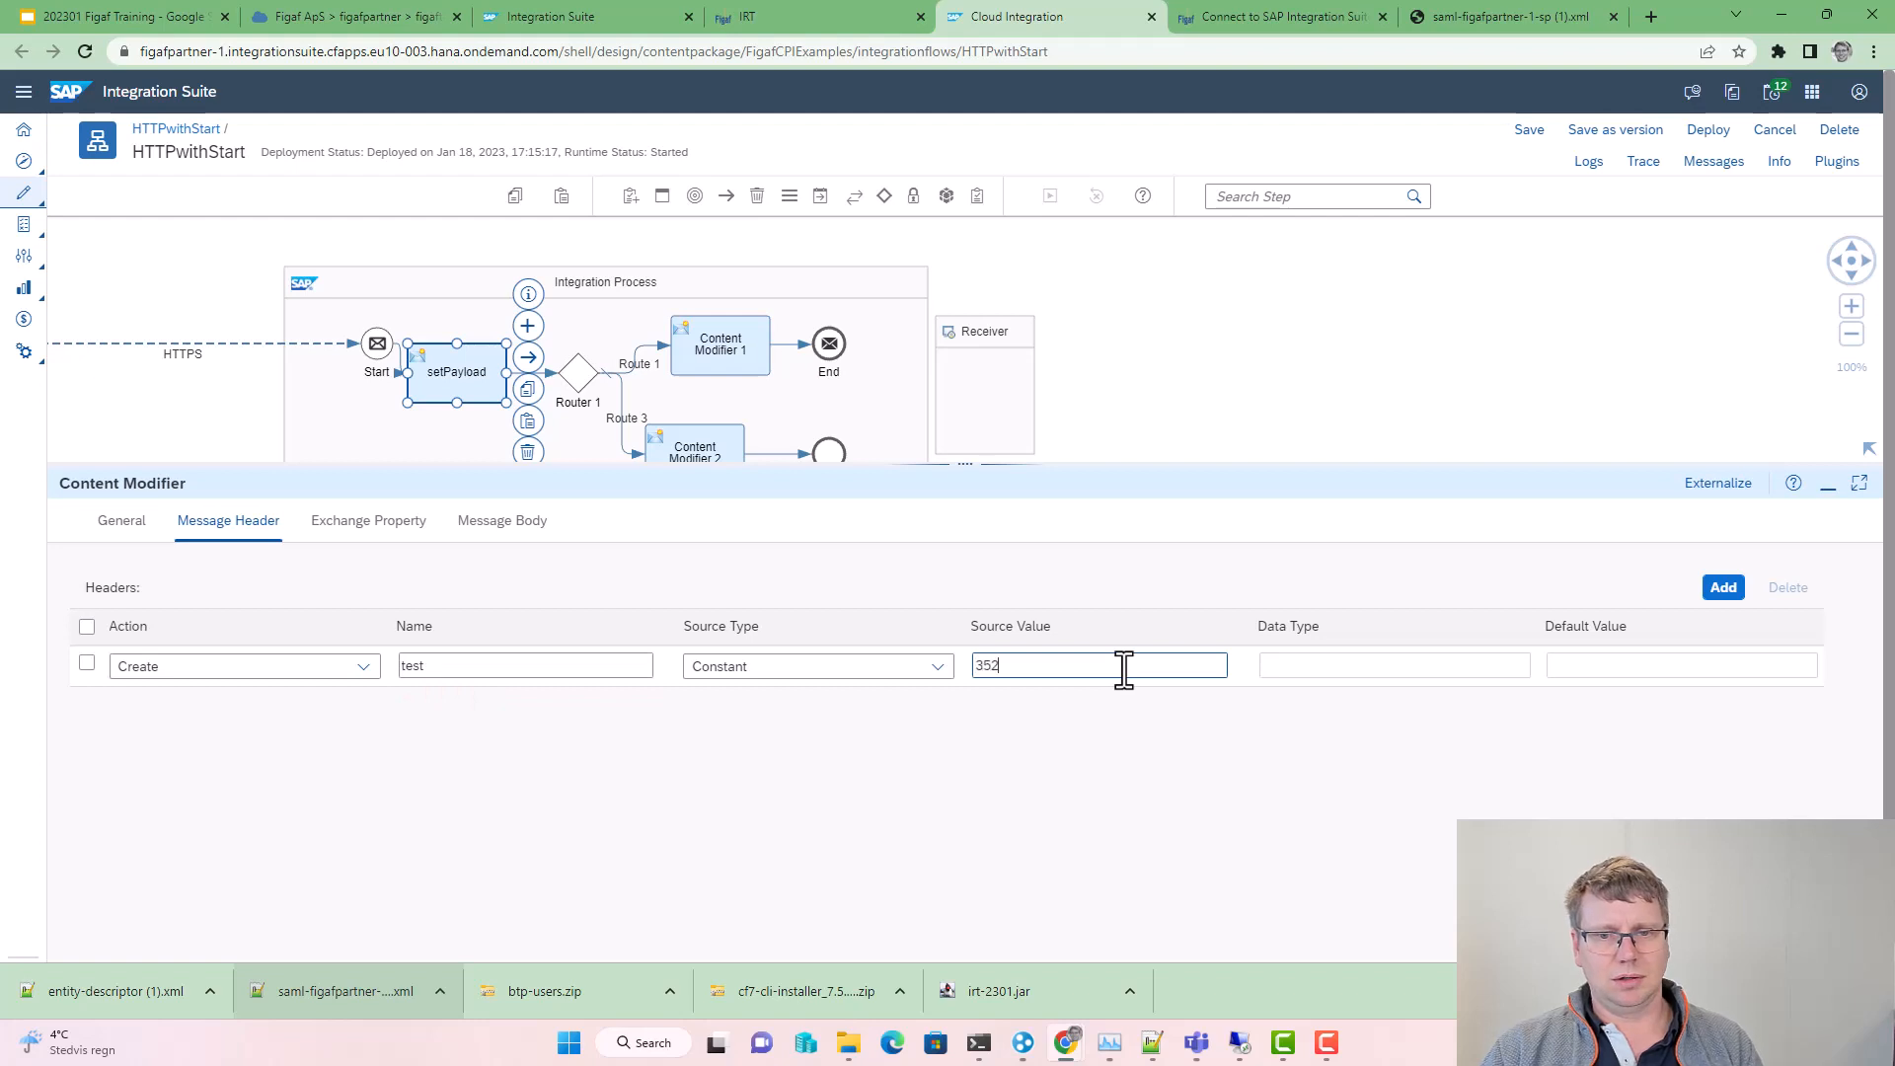
Step: Save the HTTPwithStart integration flow as a new version
{"action": "left_click", "coordinate": [1615, 133]}
{"action": "left_click", "coordinate": [1254, 610]}
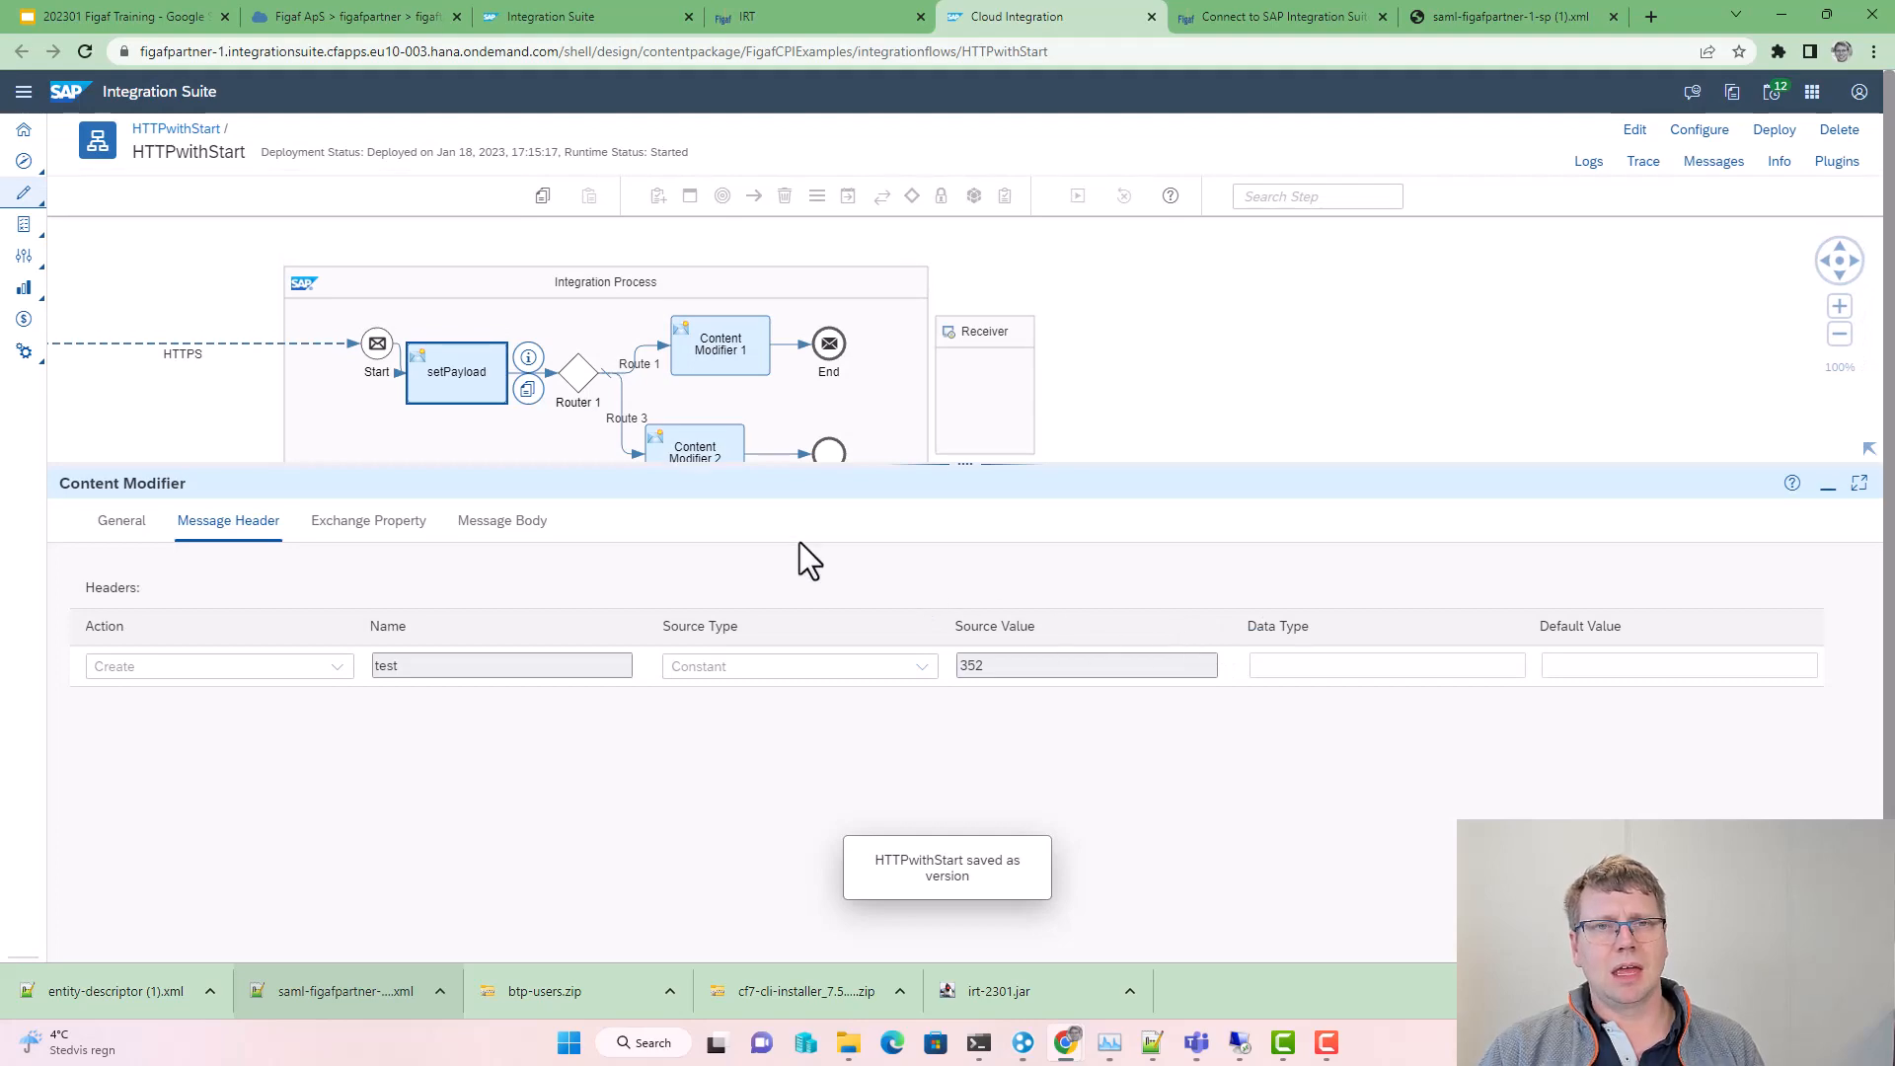
{"action": "left_click", "coordinate": [94, 17]}
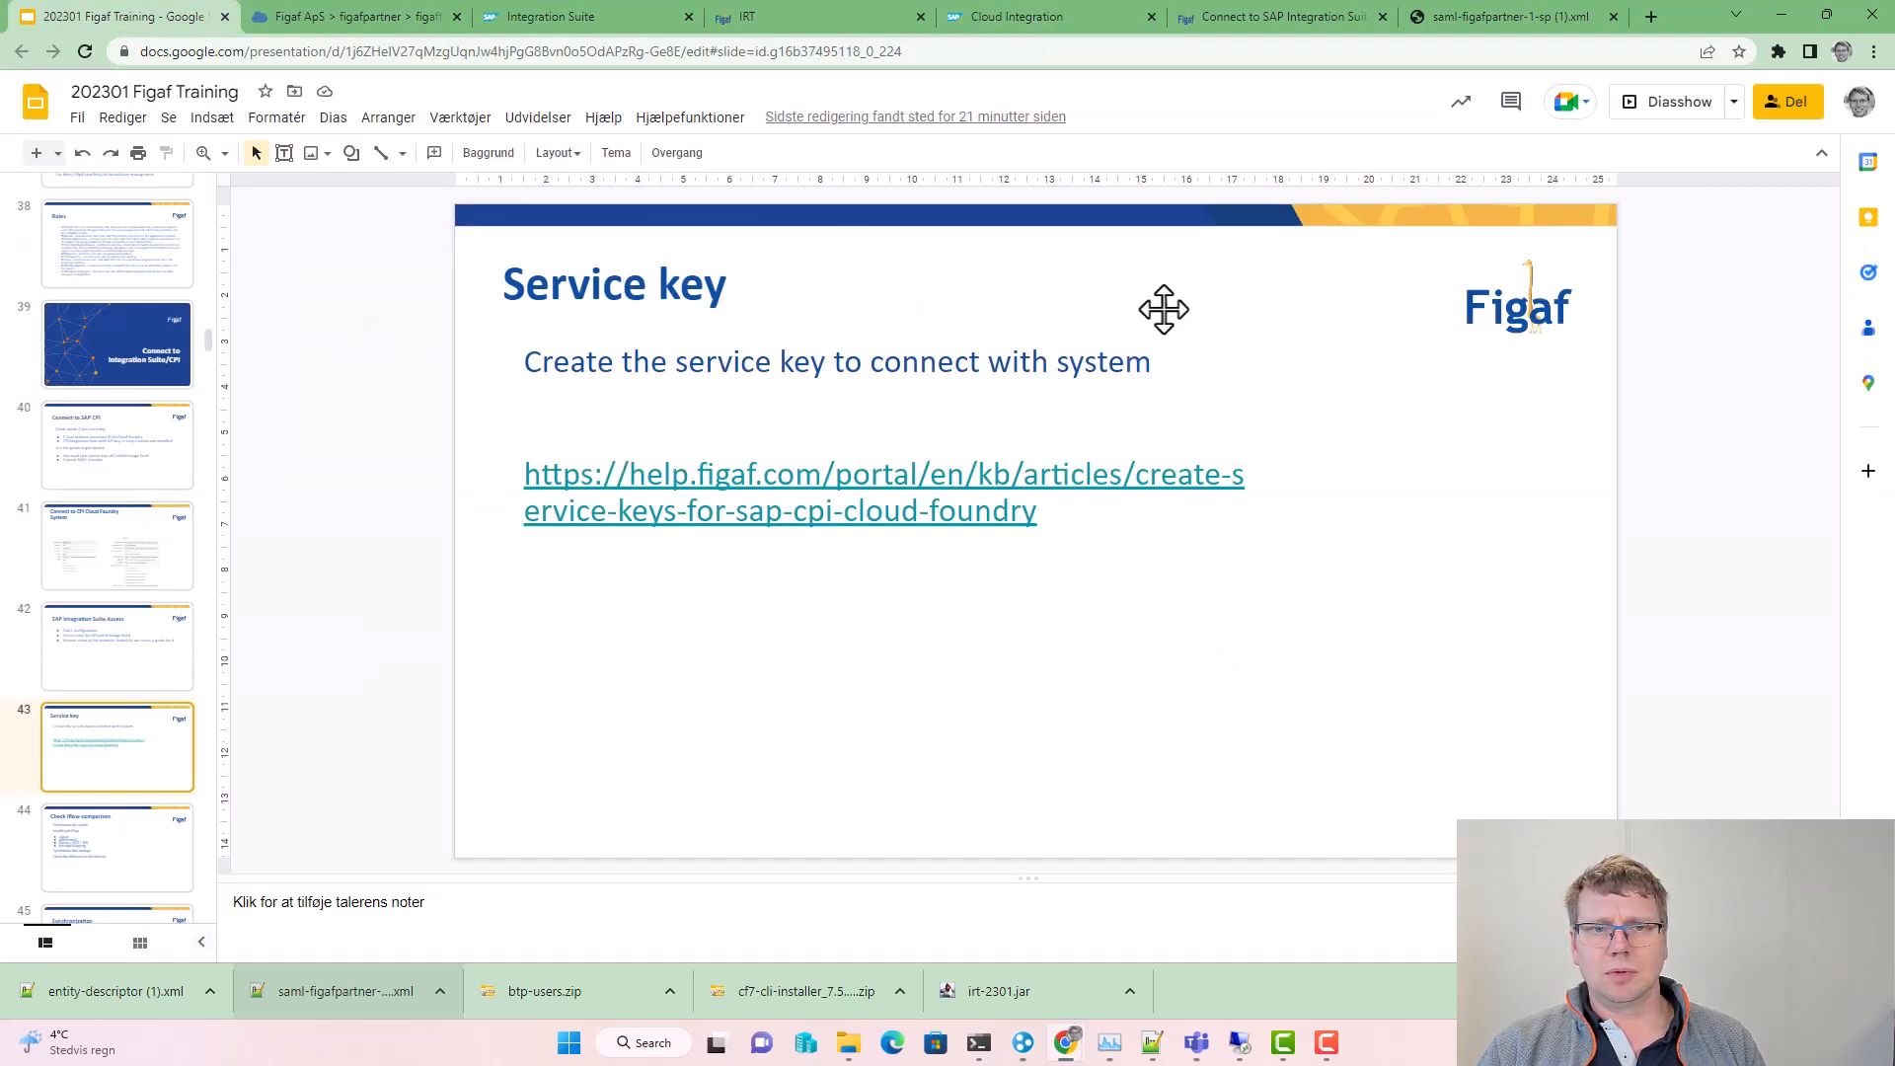
Step: Start the slideshow and advance past the Synchronization slide to the CPI Helper title
{"action": "left_click", "coordinate": [1660, 113]}
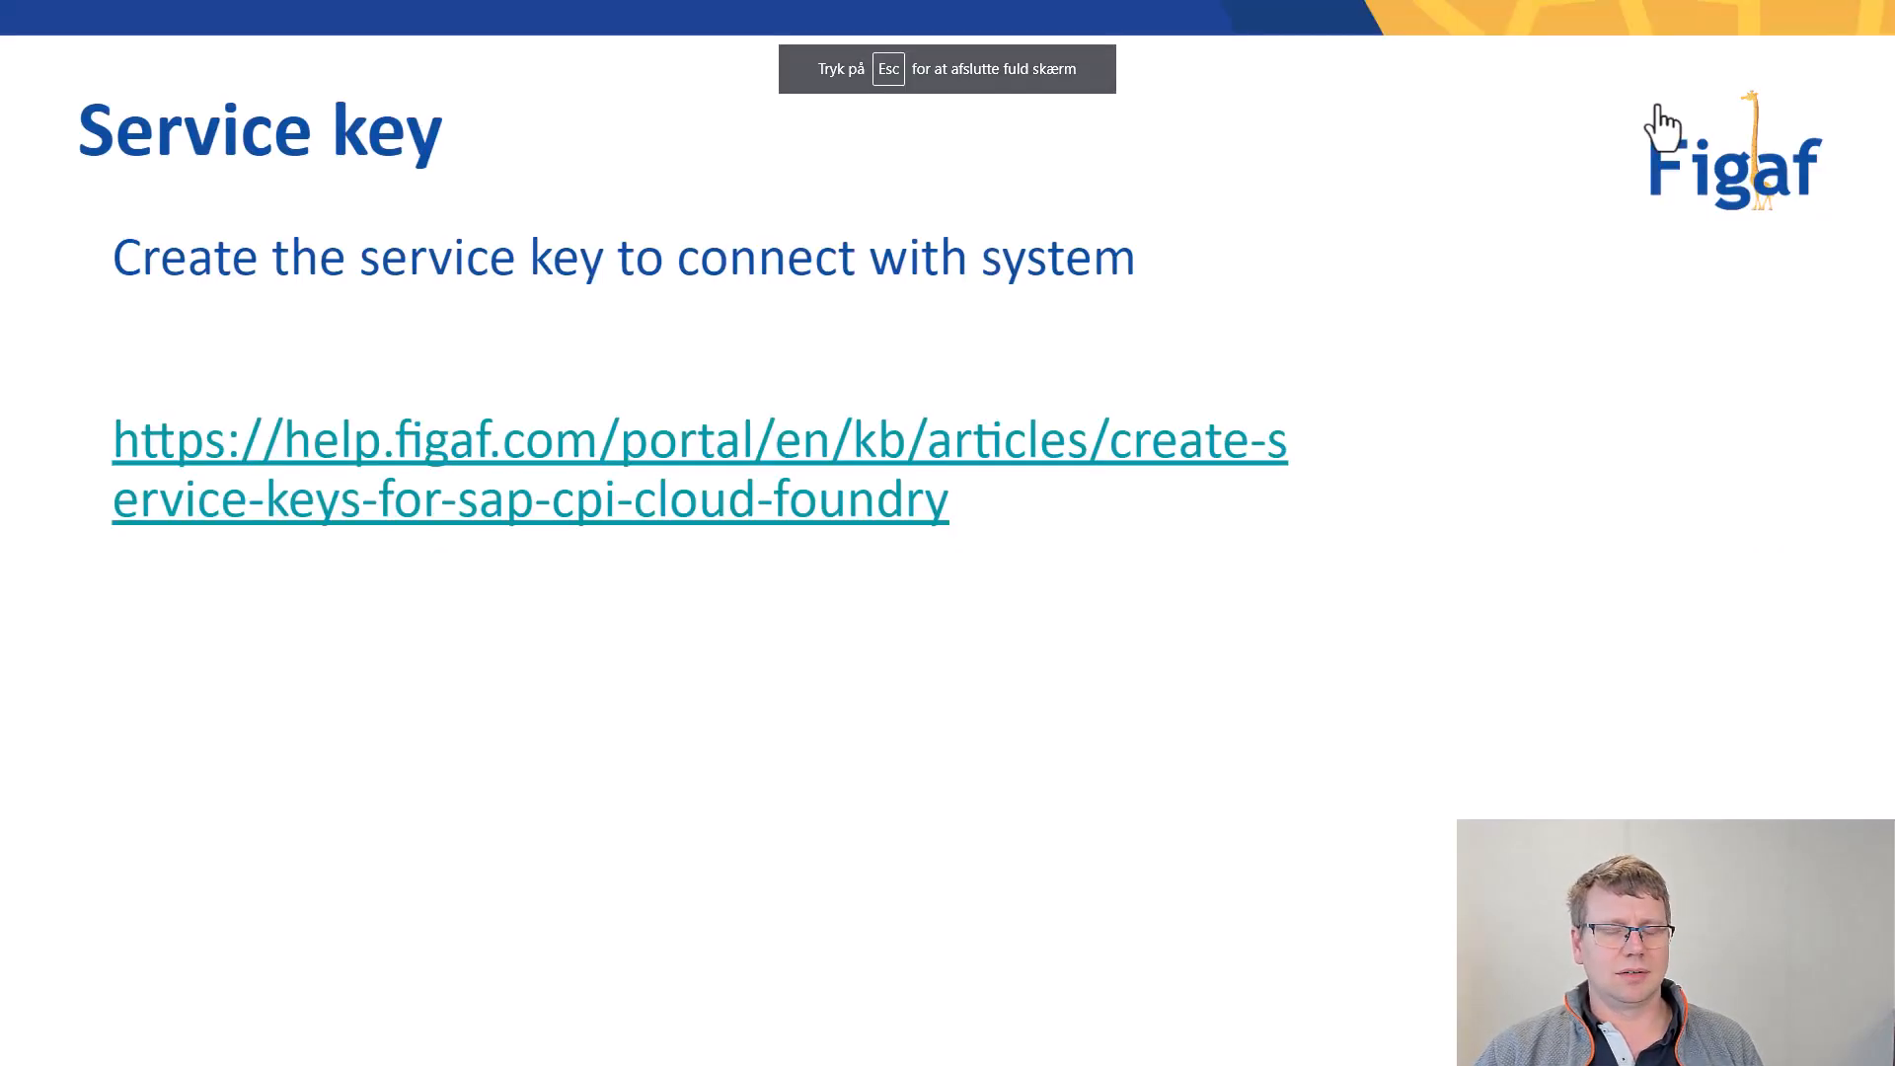
{"action": "left_click", "coordinate": [1660, 113]}
{"action": "left_click", "coordinate": [1660, 114]}
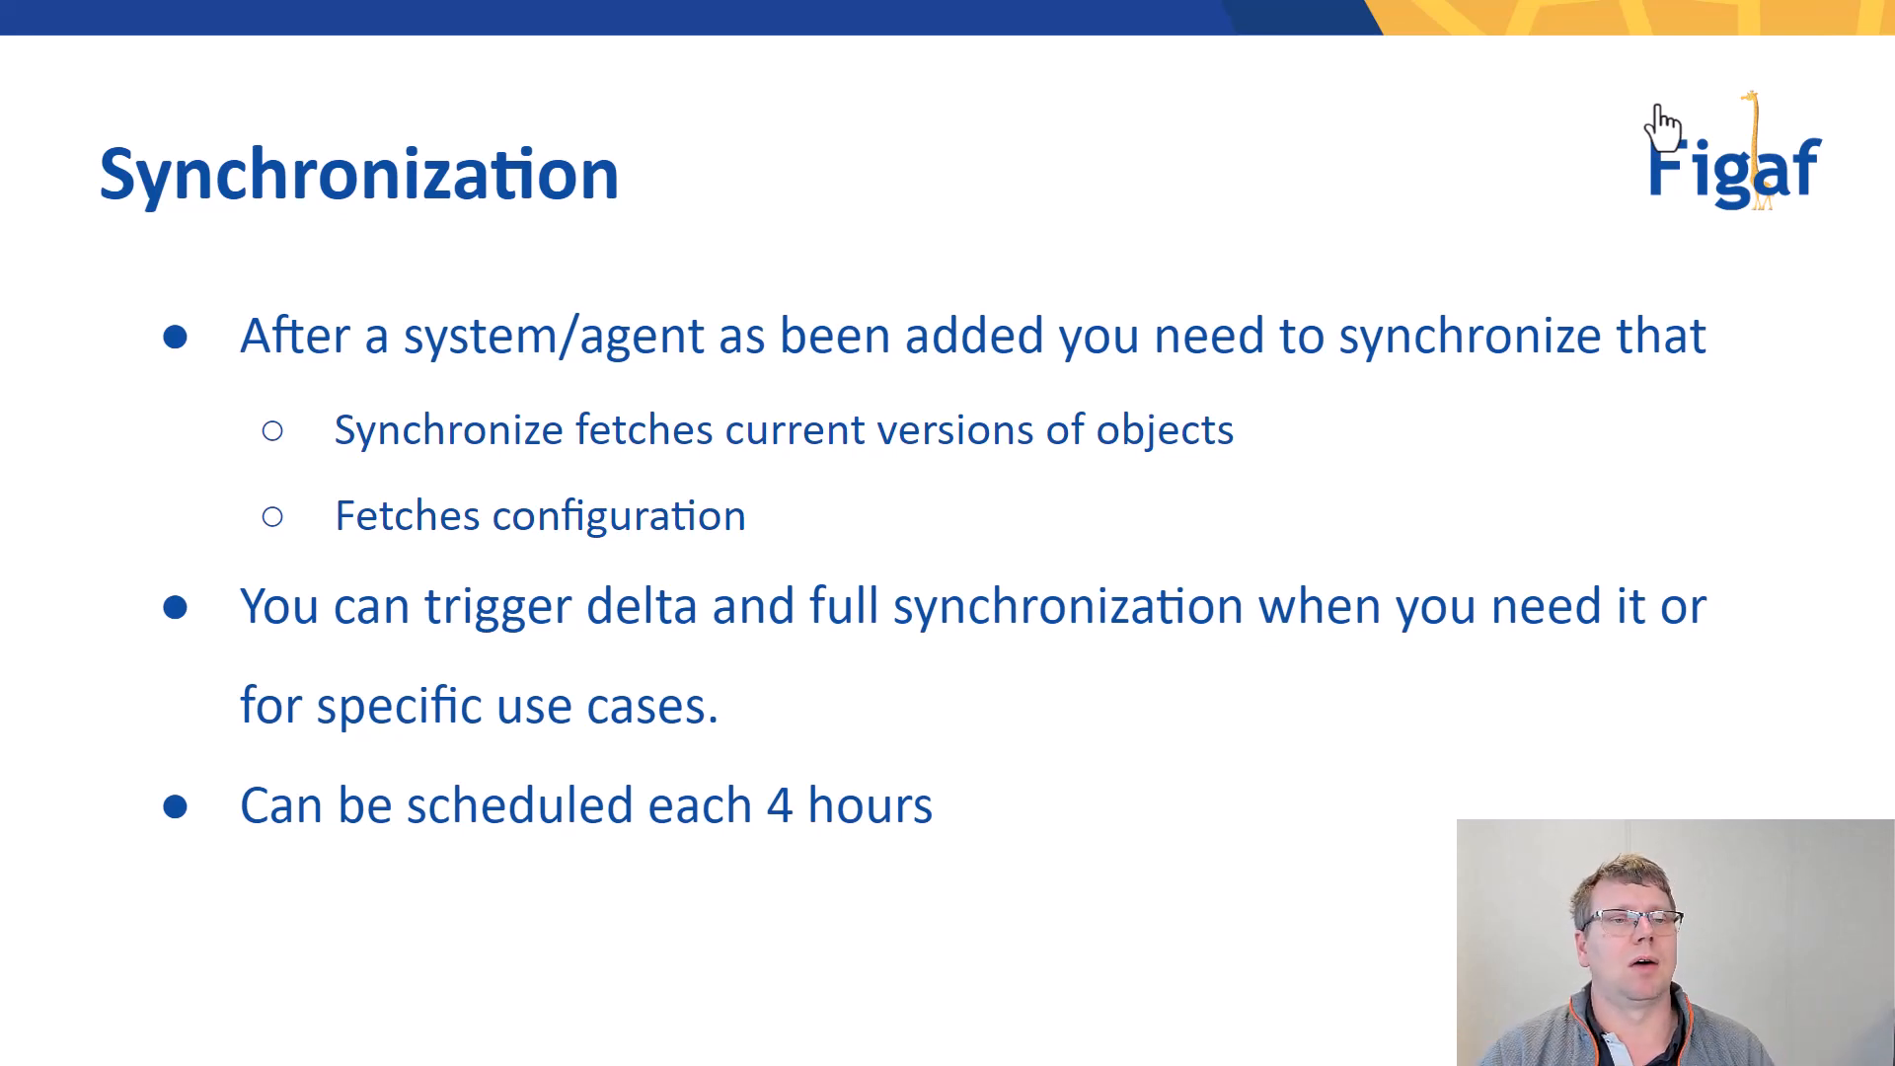
{"action": "key", "text": "Right"}
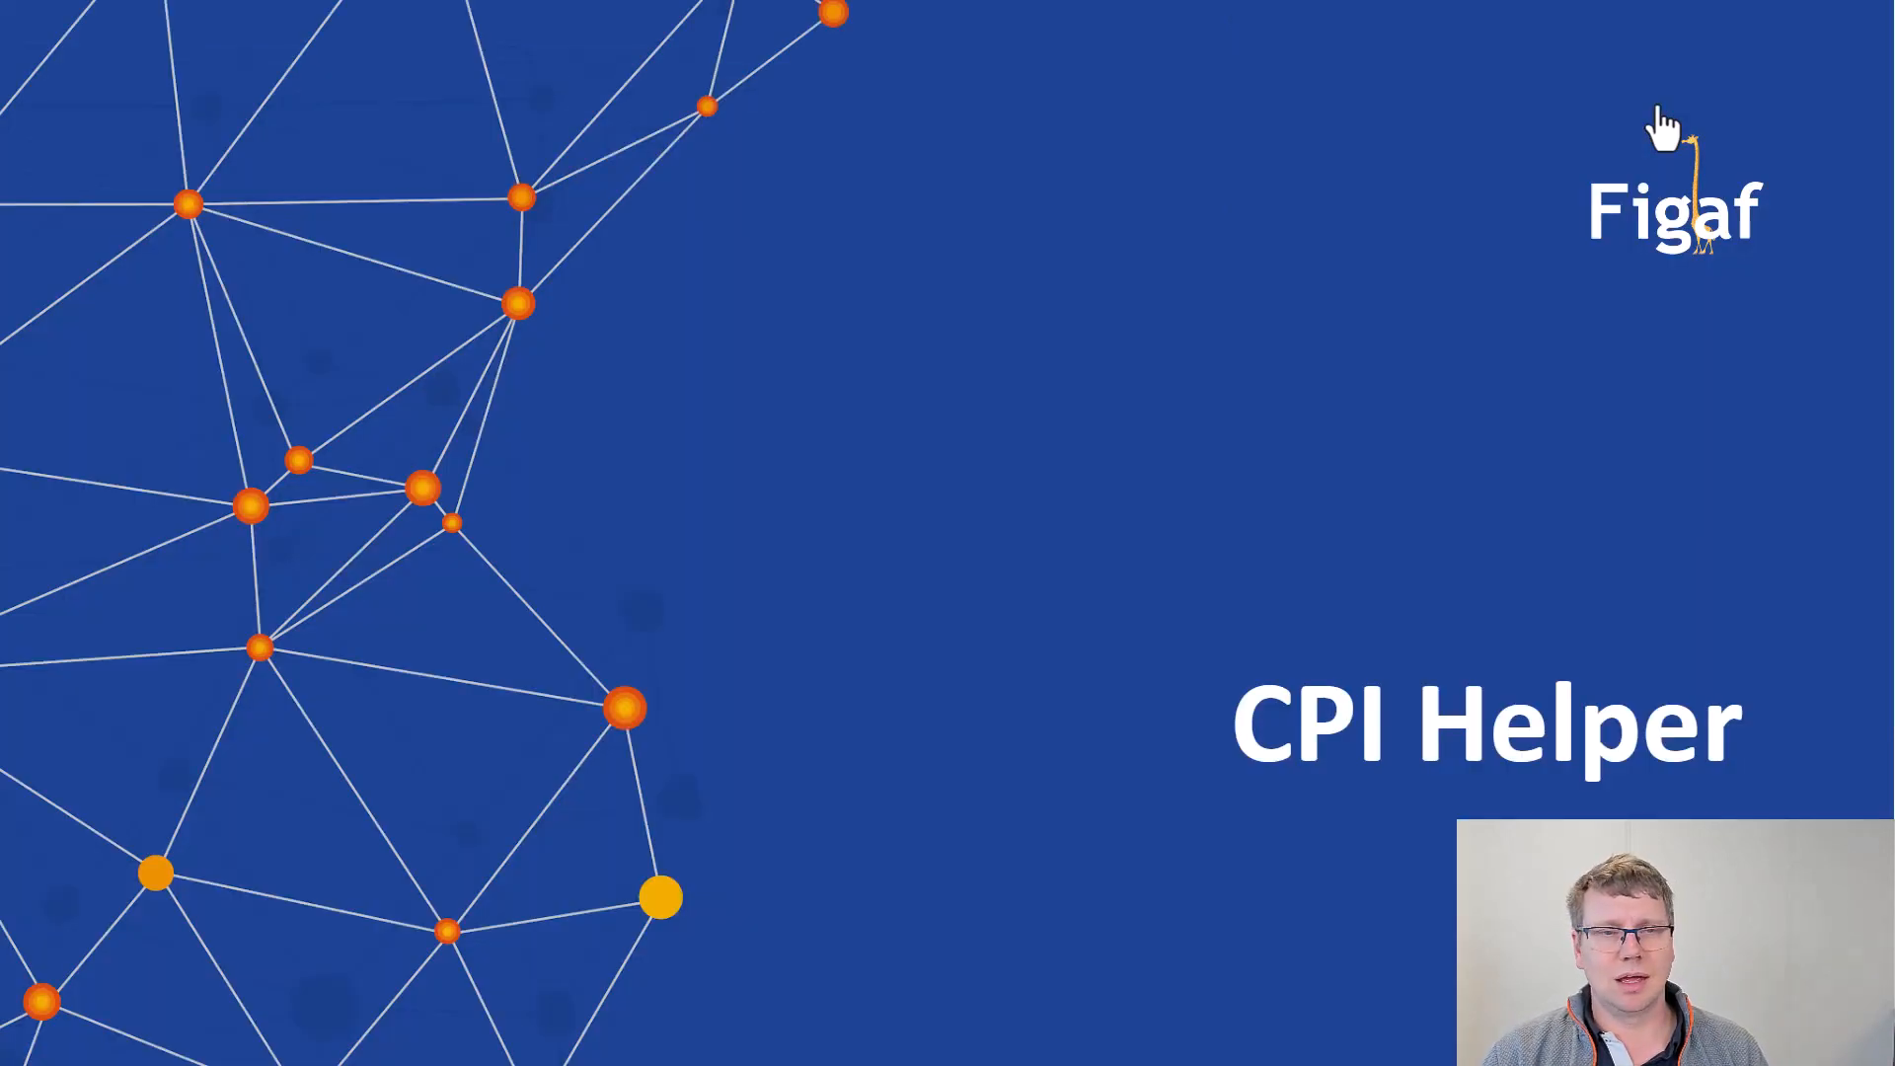
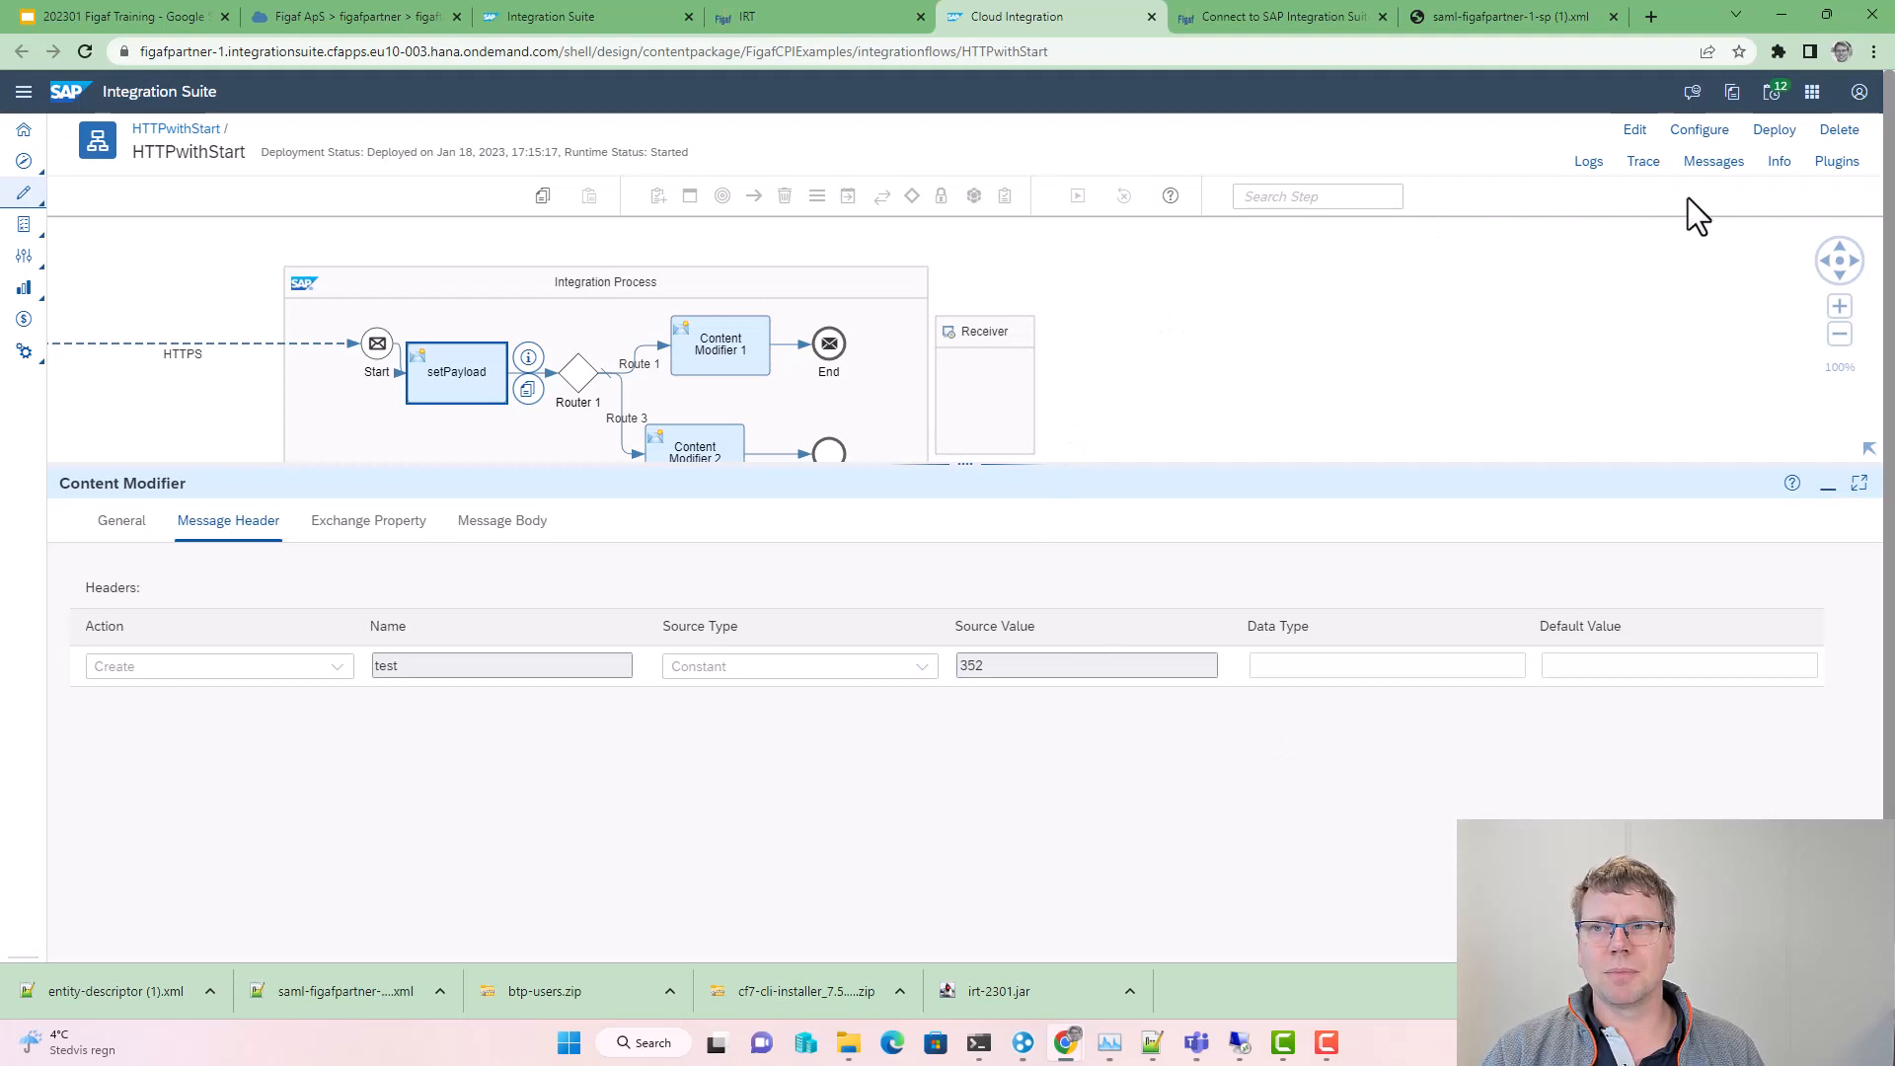
Step: From CPI Helper, check a recent HTTPwithStart message, then launch the Figaf Synchronize action
{"action": "left_click", "coordinate": [1707, 166]}
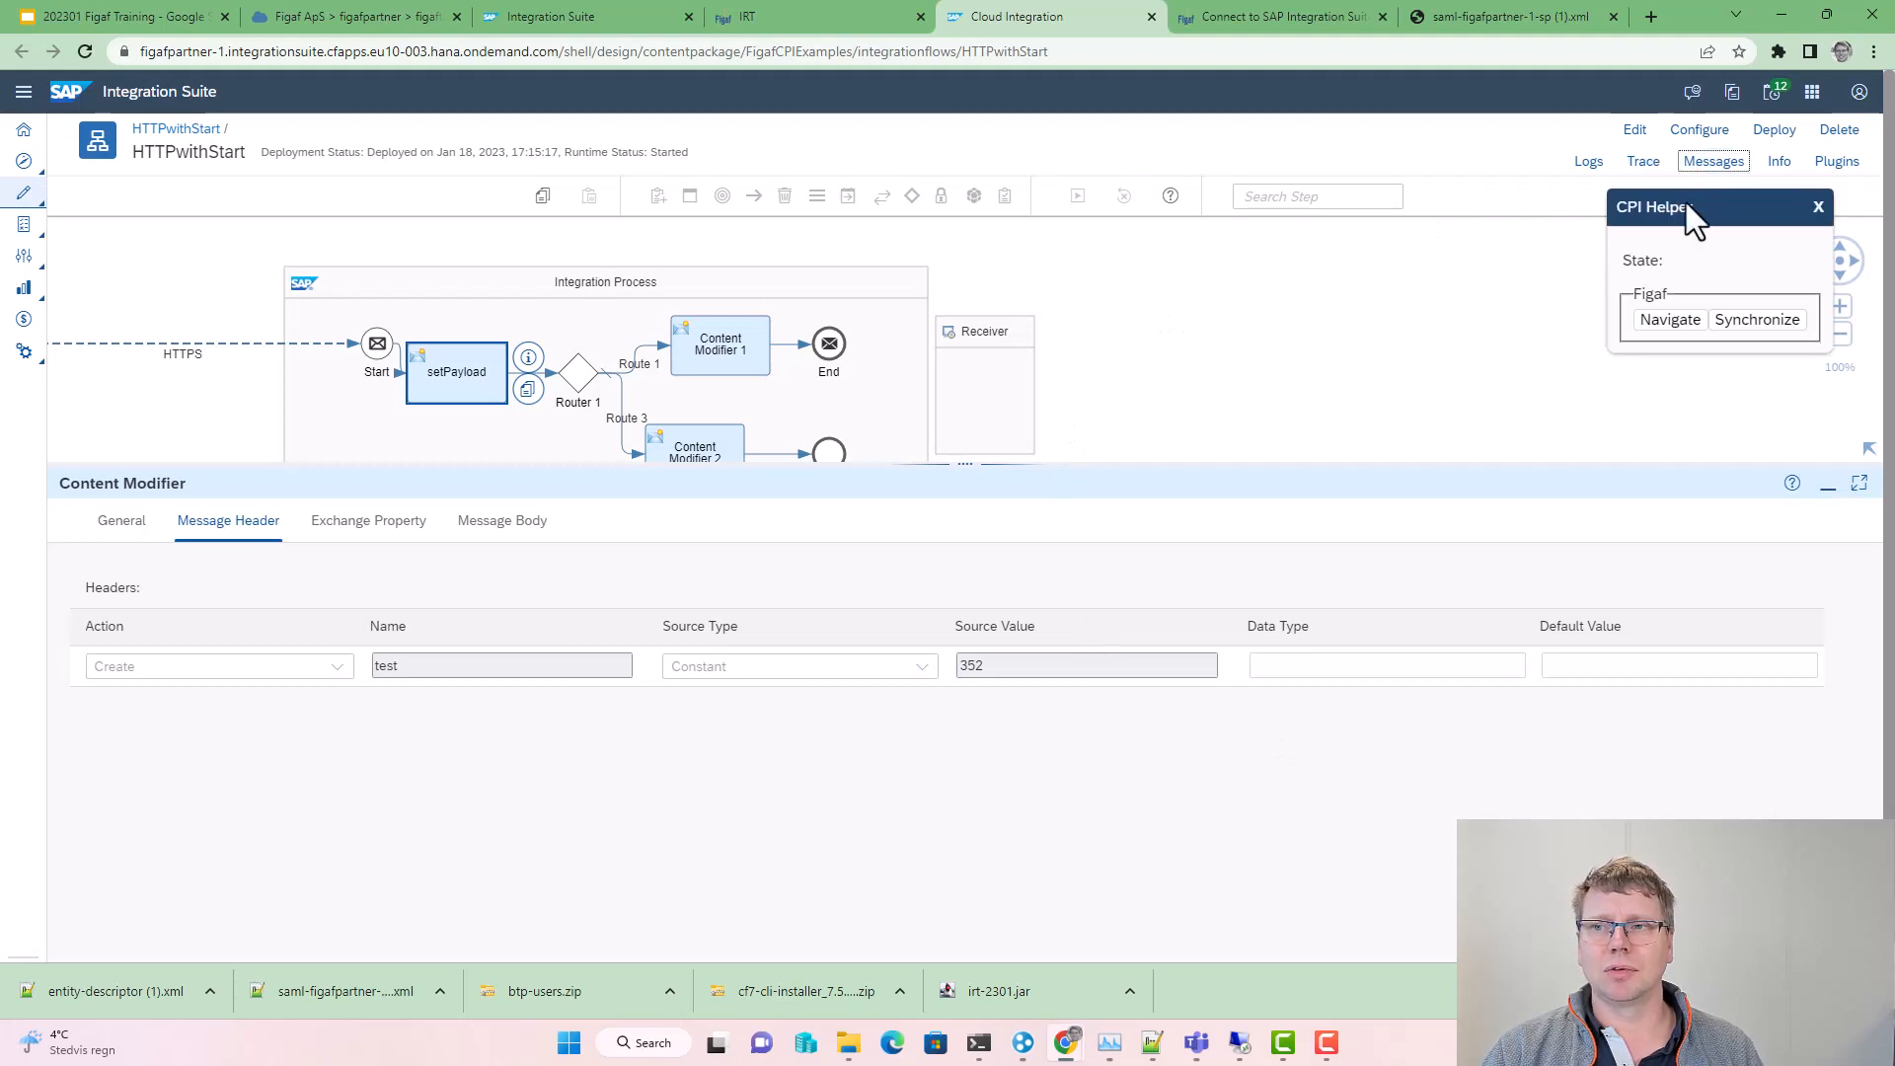
{"action": "left_click", "coordinate": [1734, 326]}
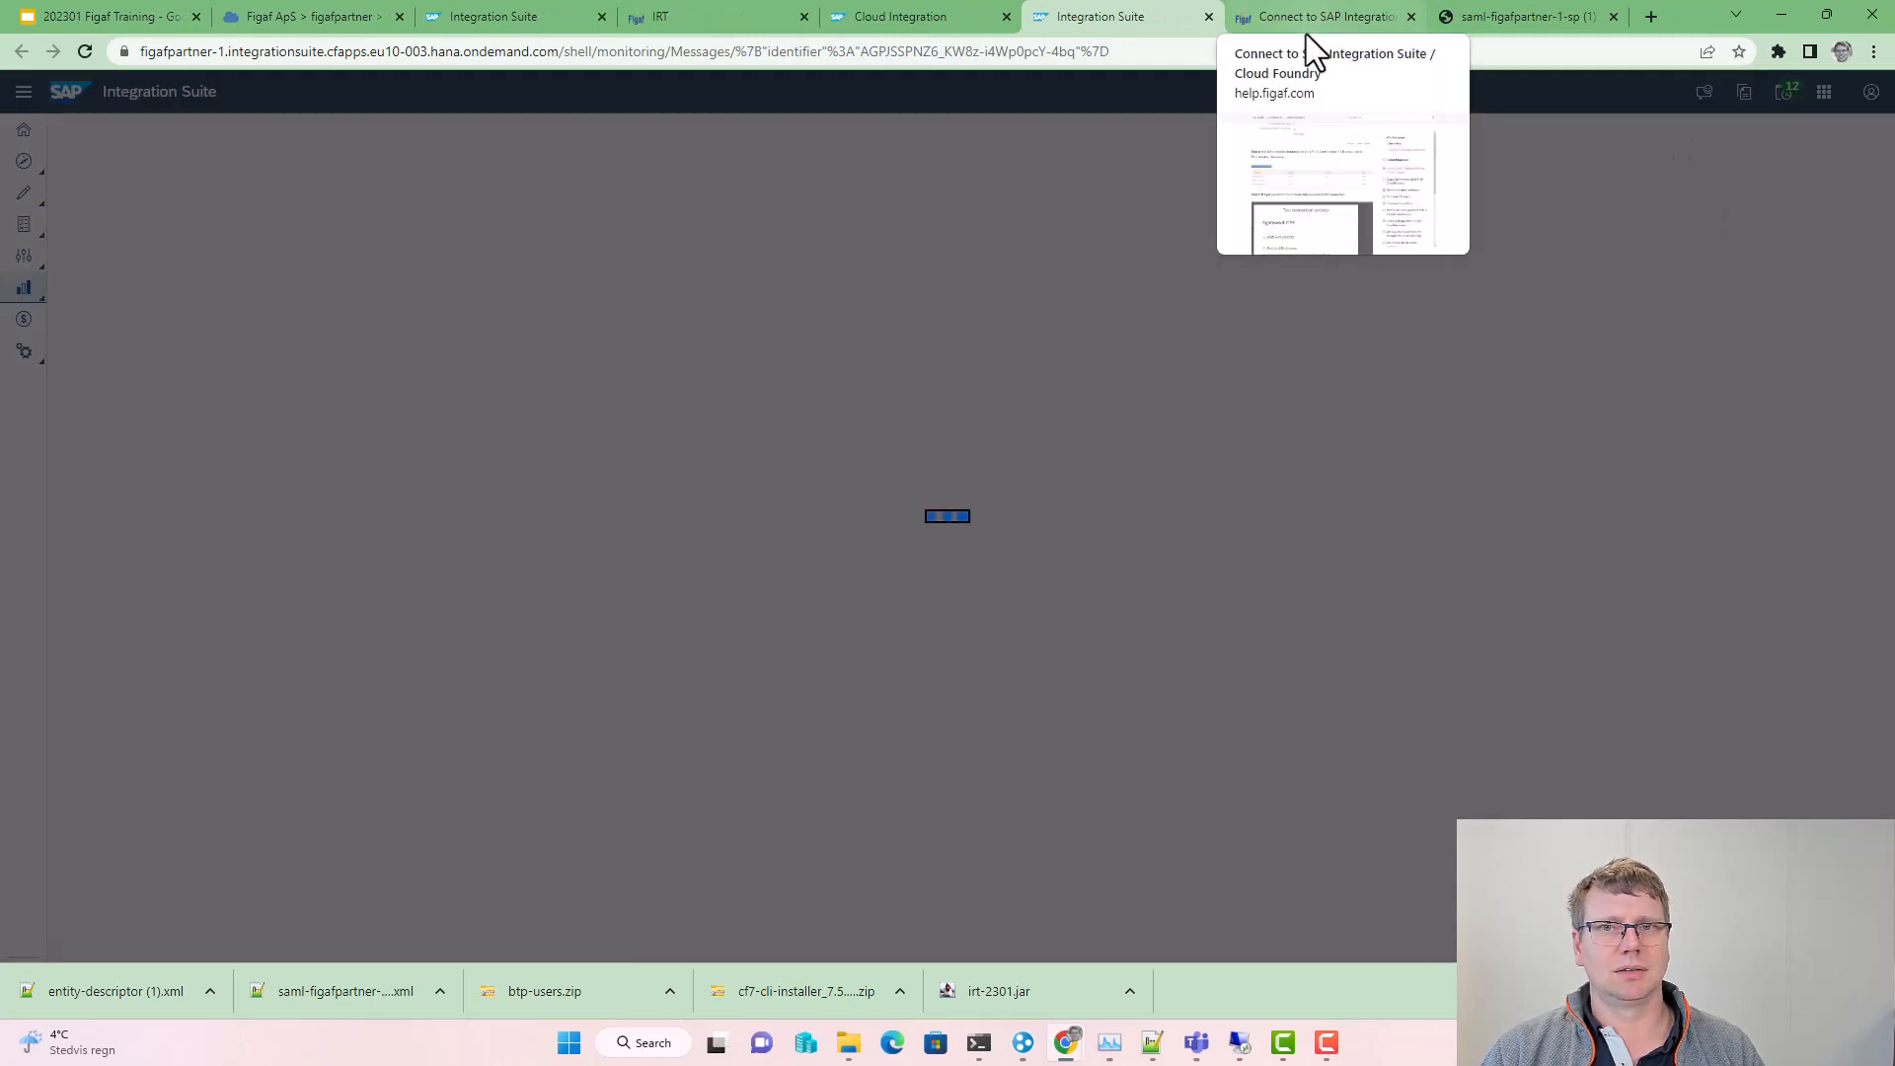
{"action": "key", "text": "ctrl+w"}
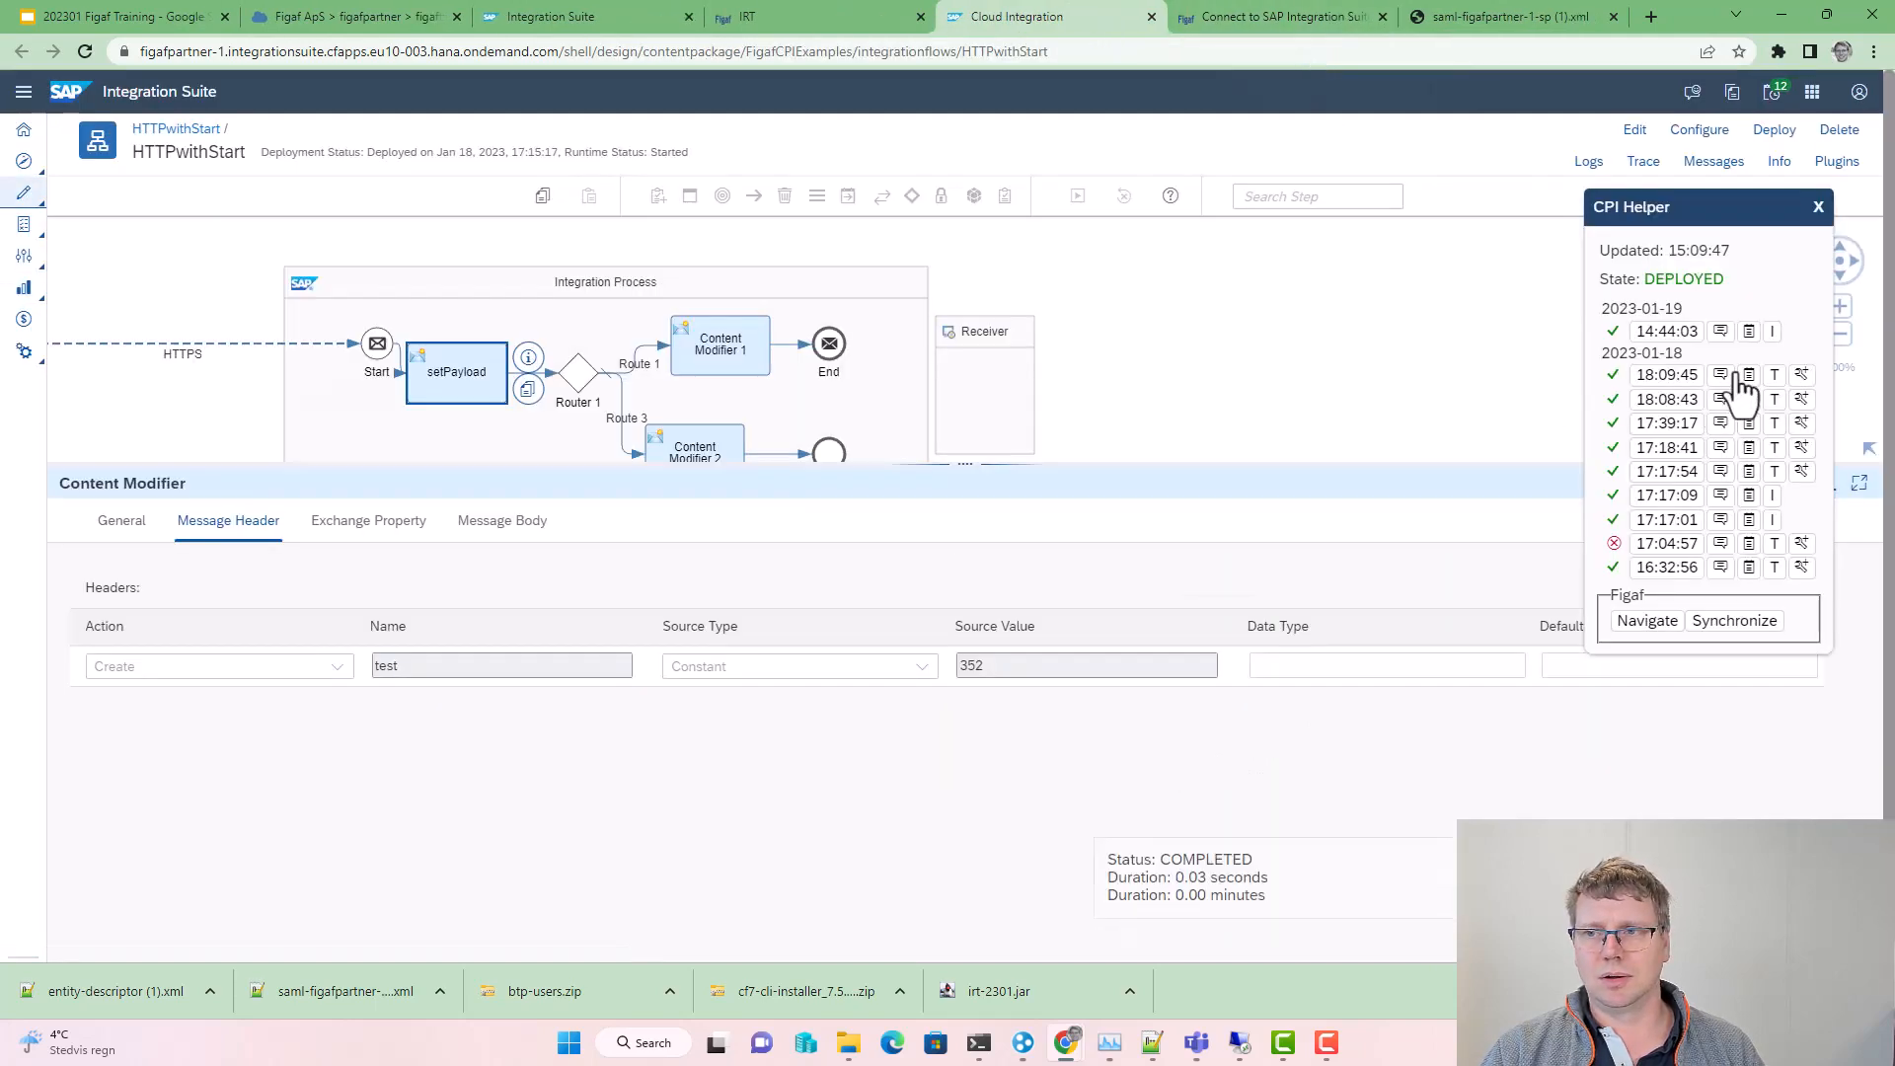
{"action": "left_click", "coordinate": [1745, 622]}
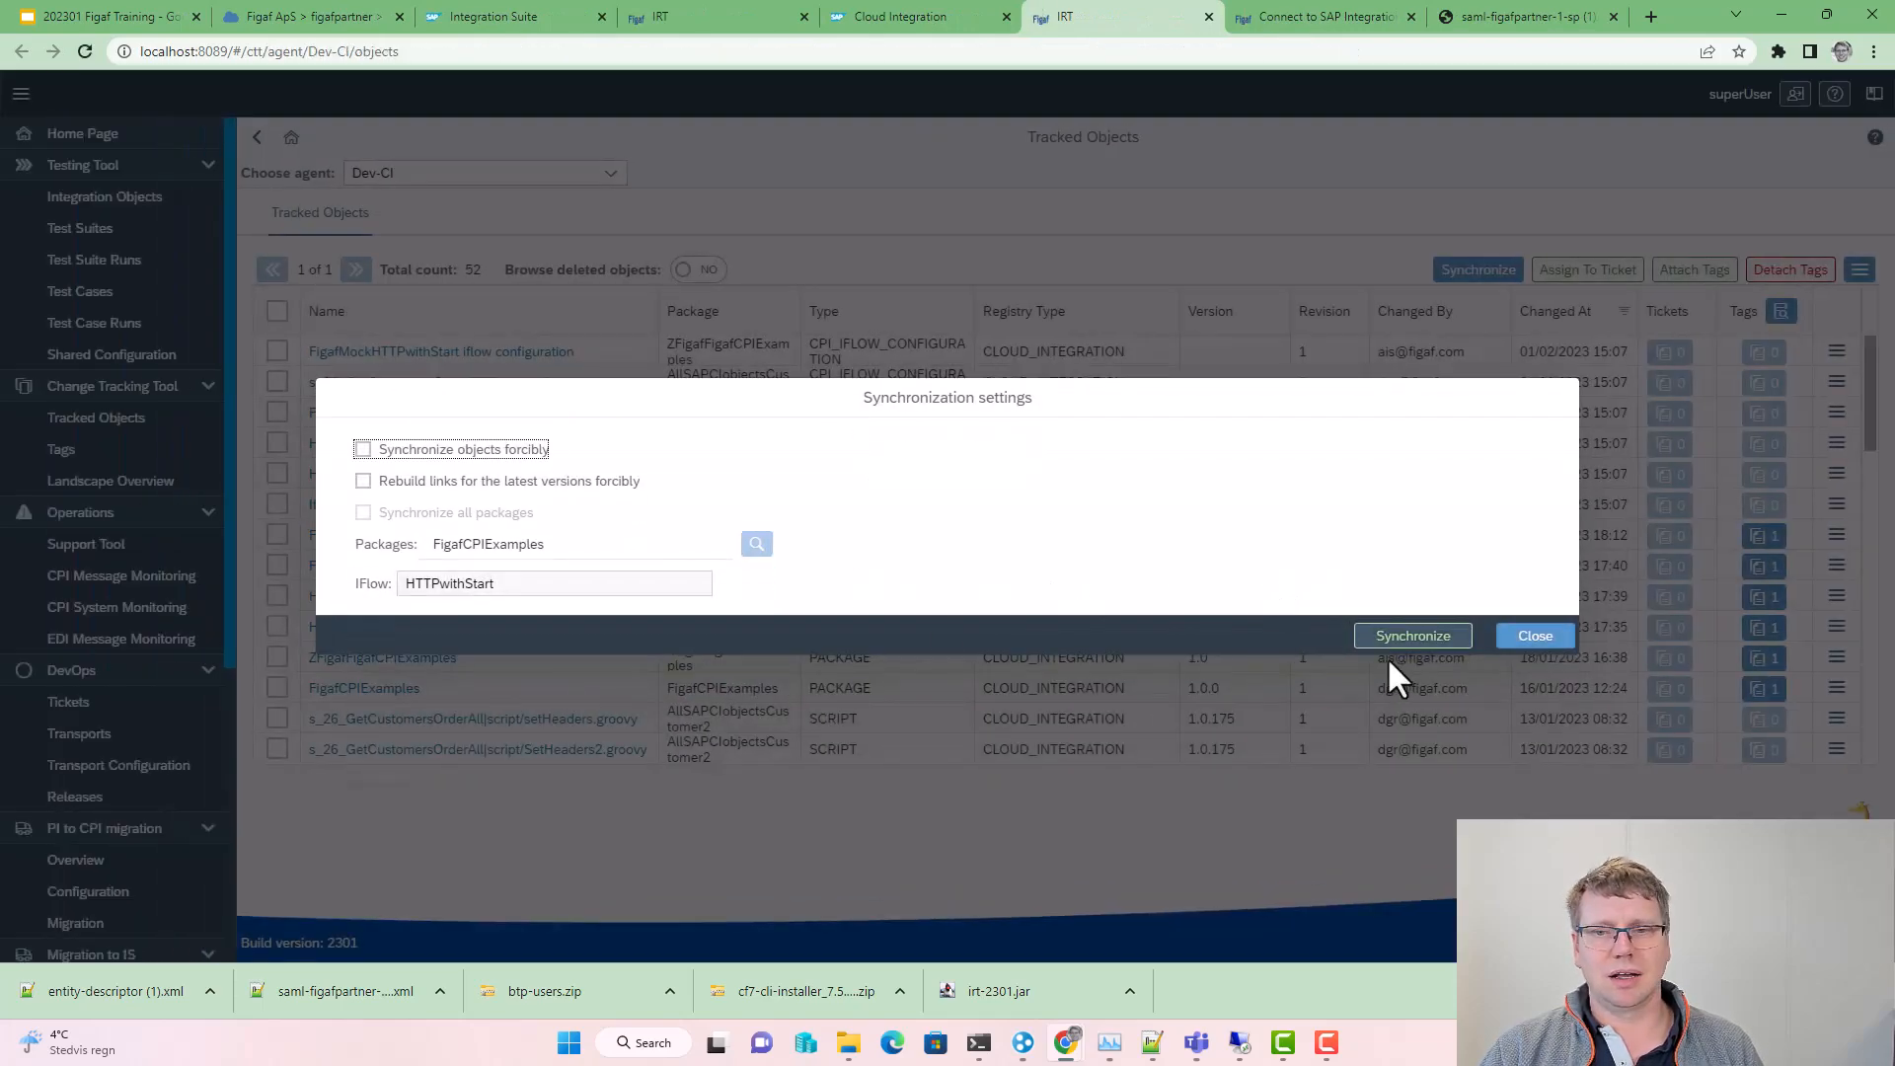
Step: Synchronize HTTPwithStart and refresh until 1 new version, 1.0.7, is recorded
{"action": "left_click", "coordinate": [1413, 637]}
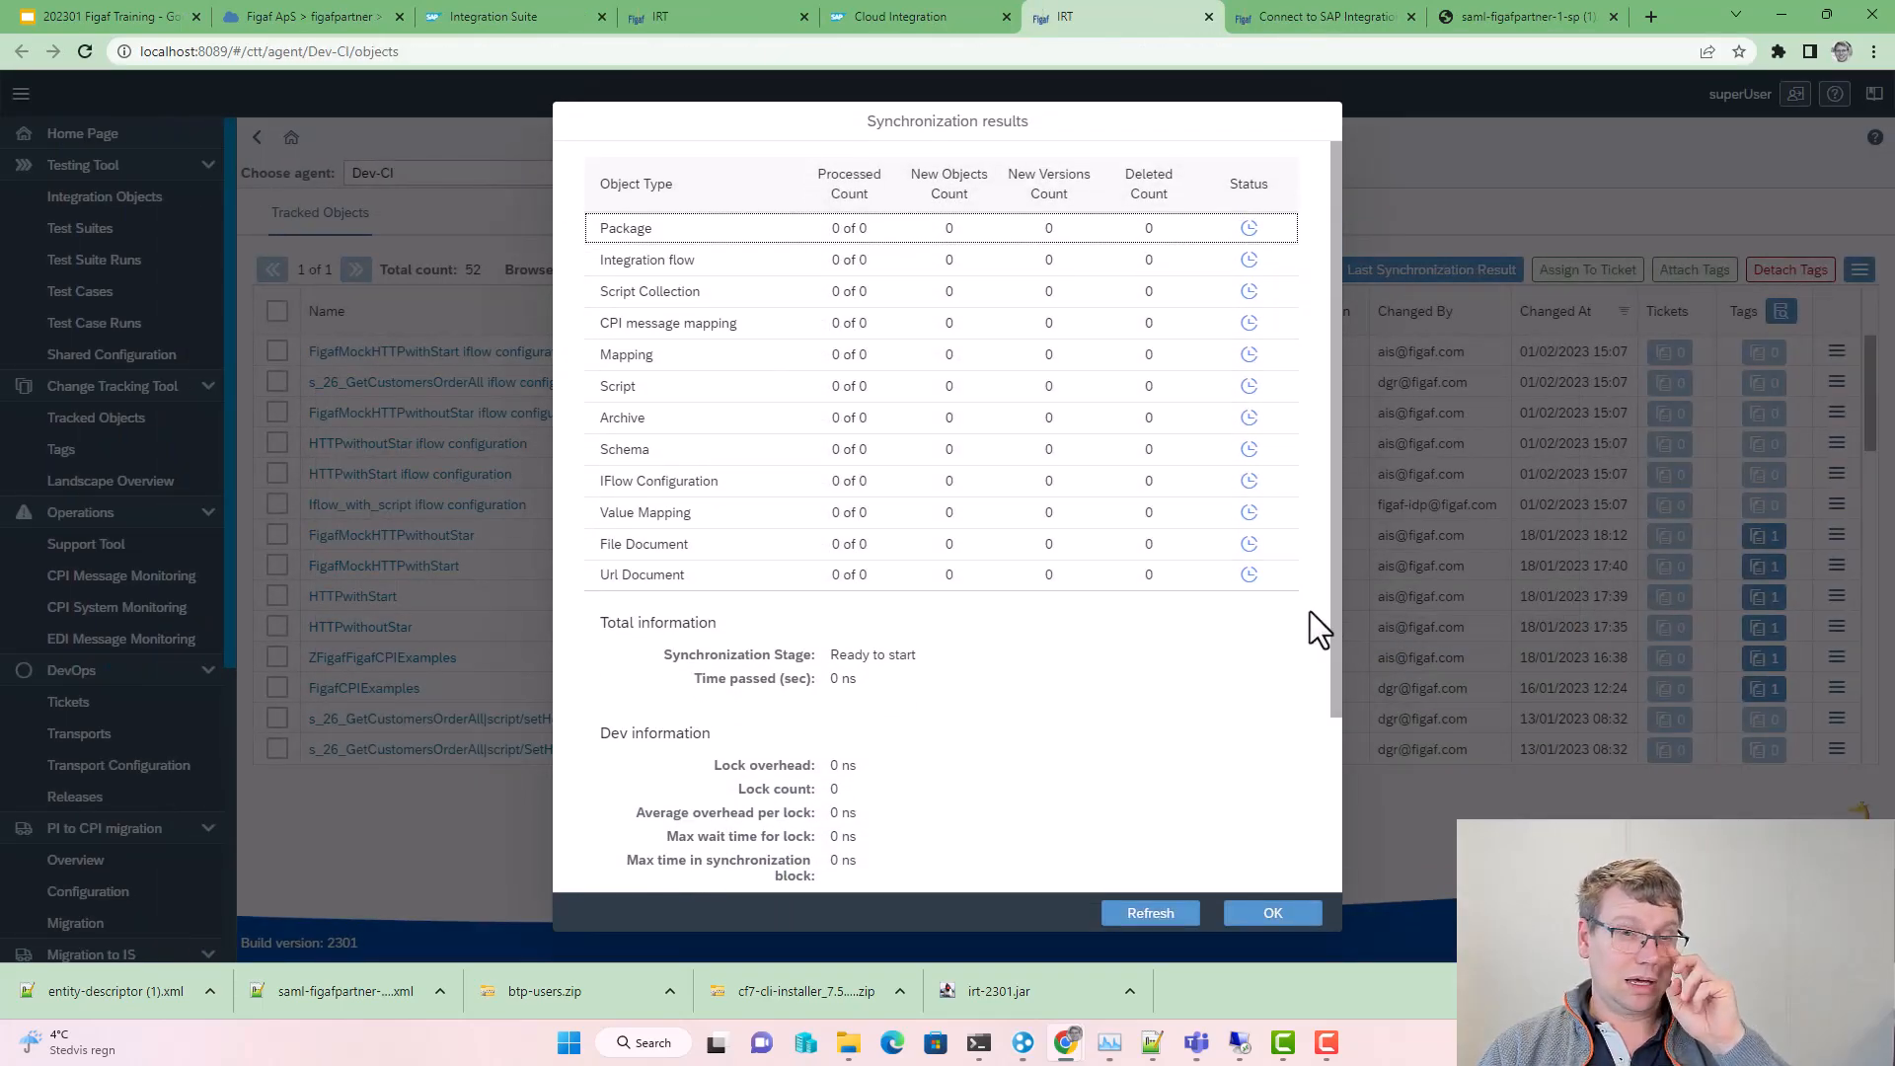
{"action": "left_click", "coordinate": [1160, 928]}
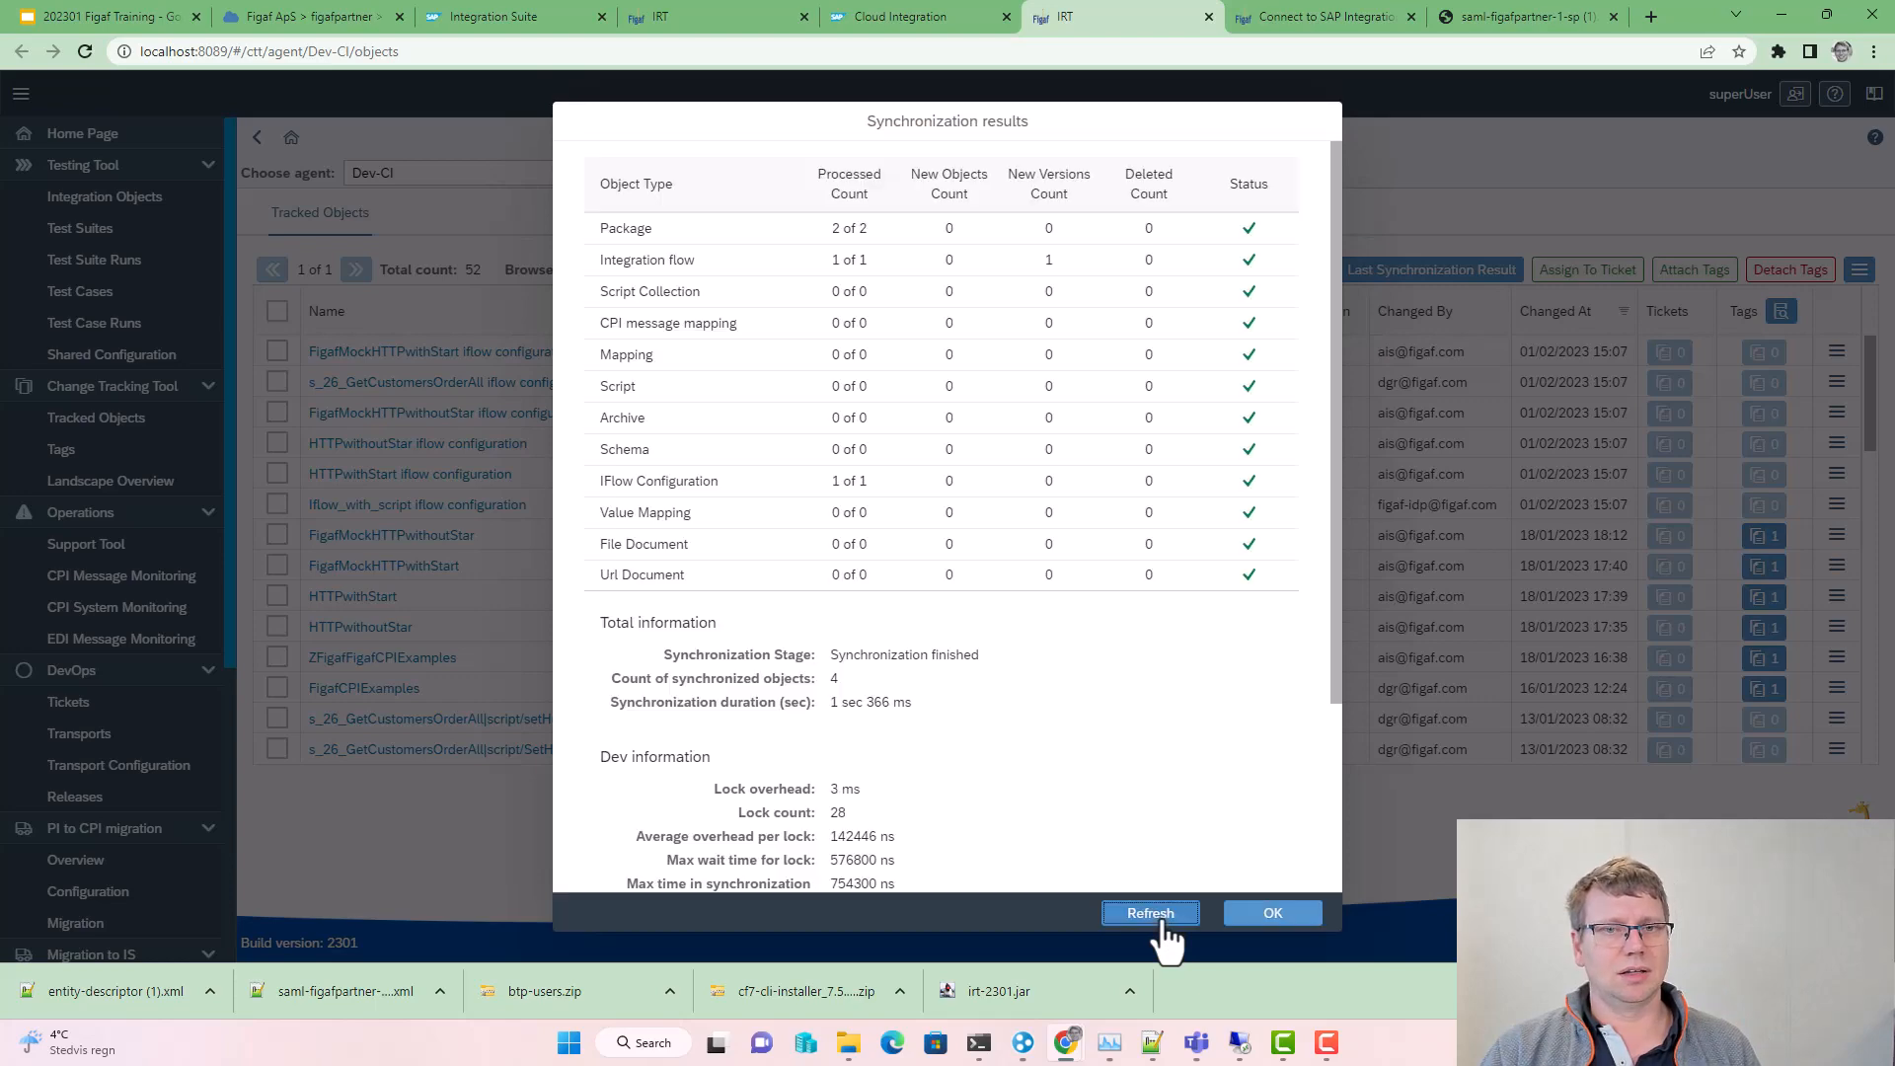
{"action": "left_click", "coordinate": [1170, 918]}
{"action": "left_click", "coordinate": [1182, 916]}
{"action": "left_click", "coordinate": [1184, 918]}
{"action": "left_click", "coordinate": [1184, 918]}
{"action": "left_click", "coordinate": [1184, 918]}
{"action": "left_click", "coordinate": [1184, 918]}
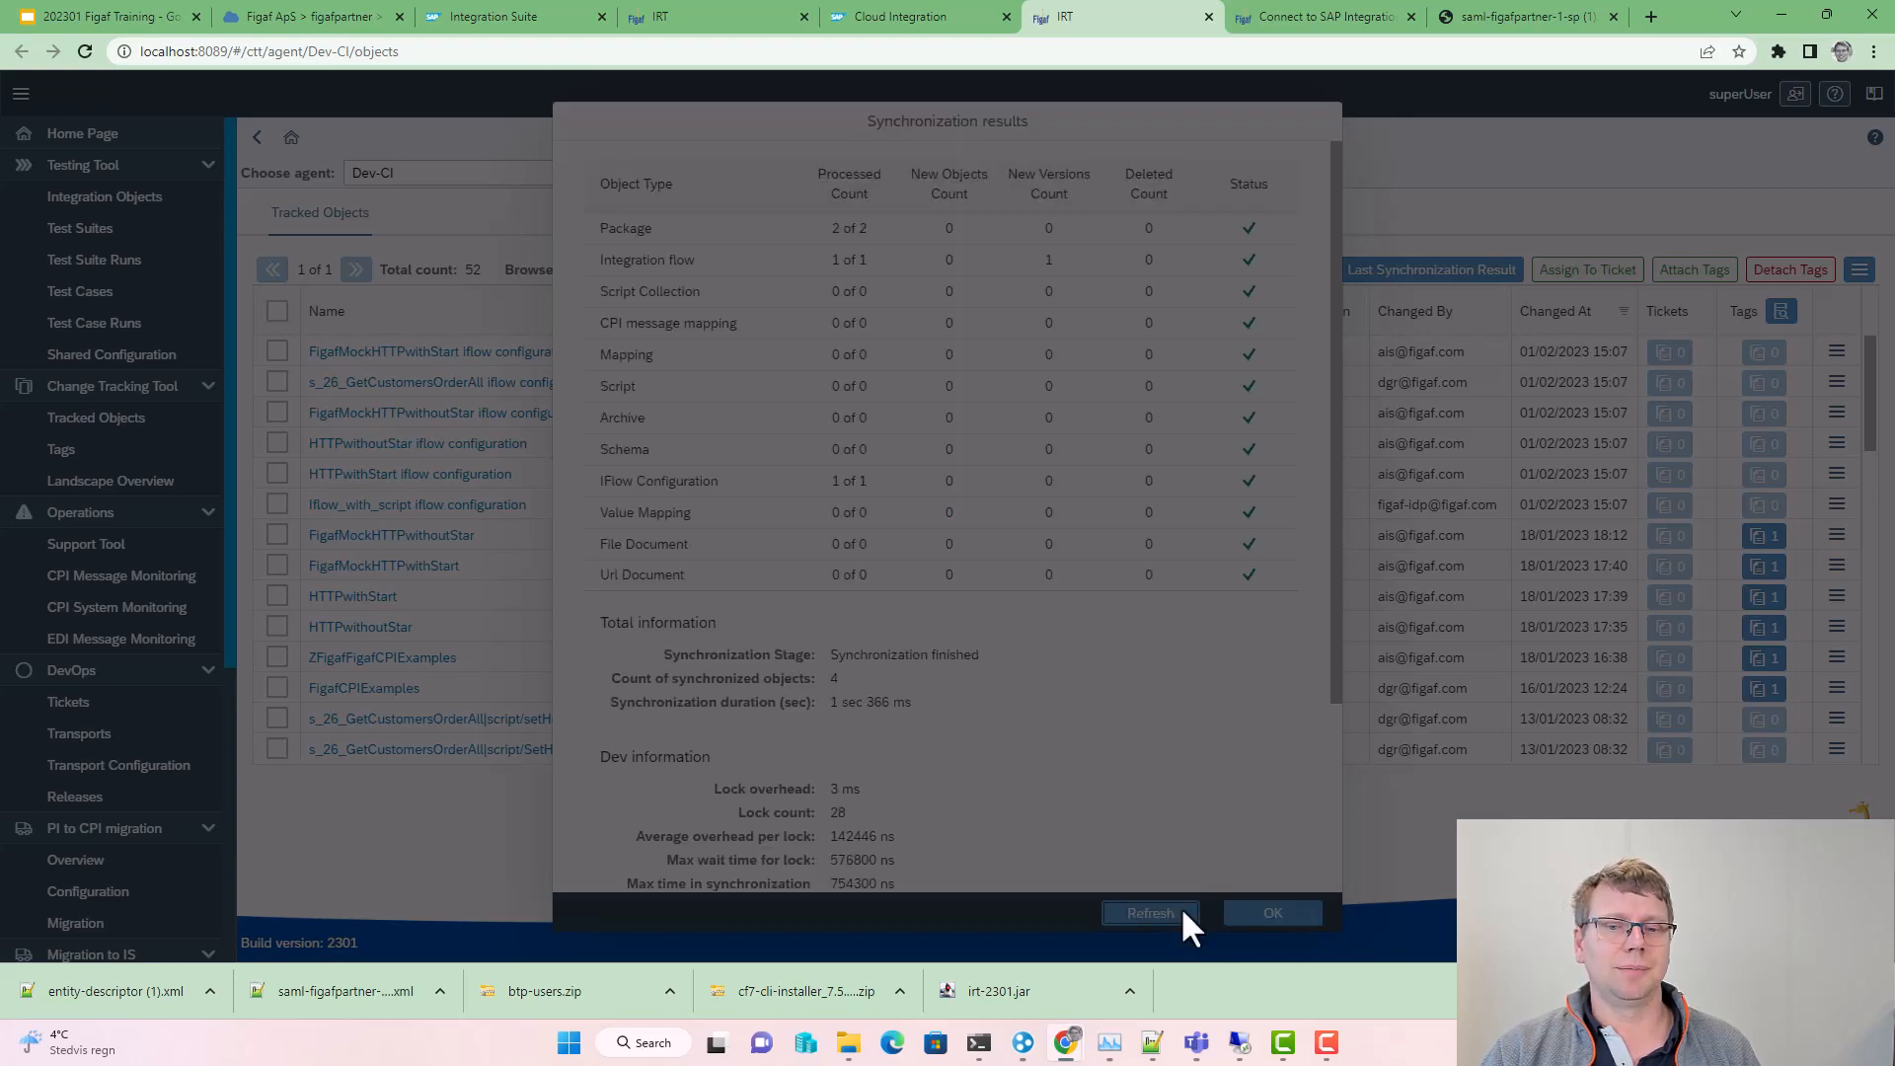
{"action": "left_click", "coordinate": [1258, 916]}
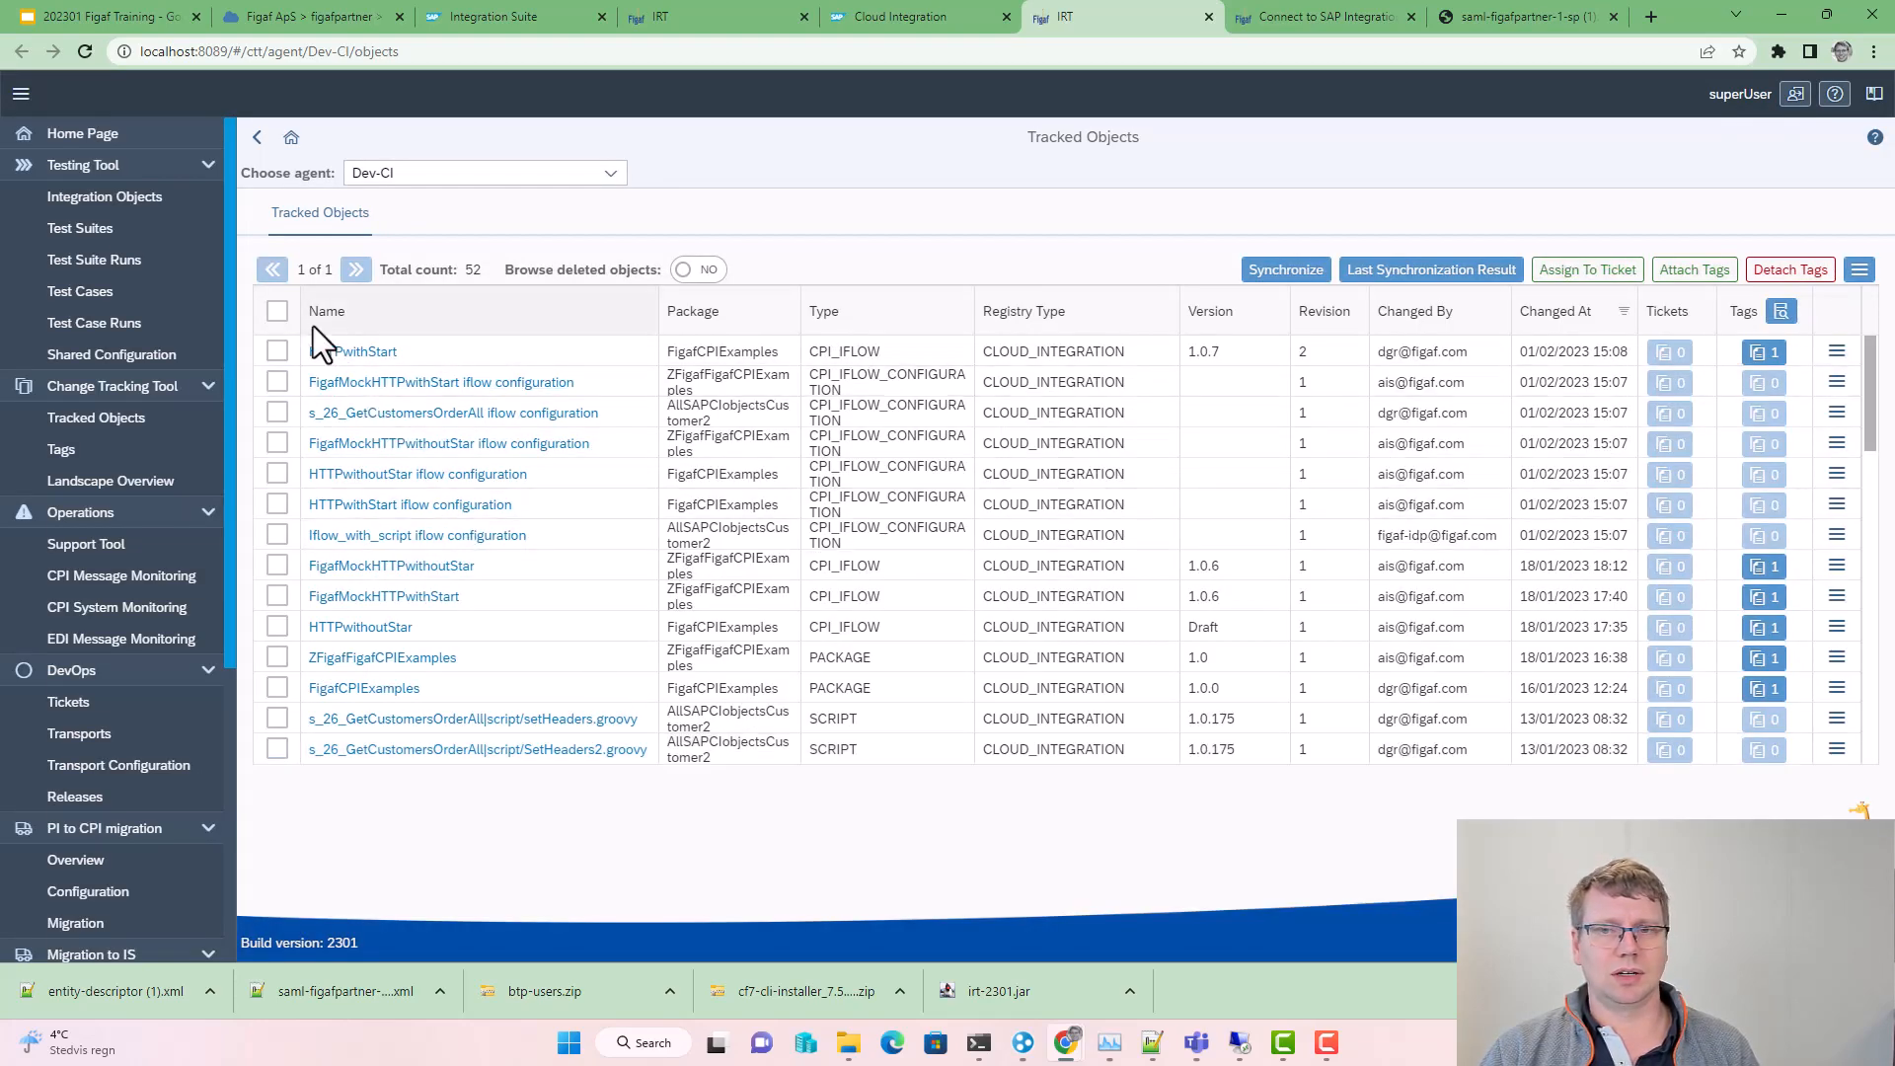
Step: Compare HTTPwithStart's two versions as side-by-side BPMN diagrams
{"action": "left_click", "coordinate": [340, 353]}
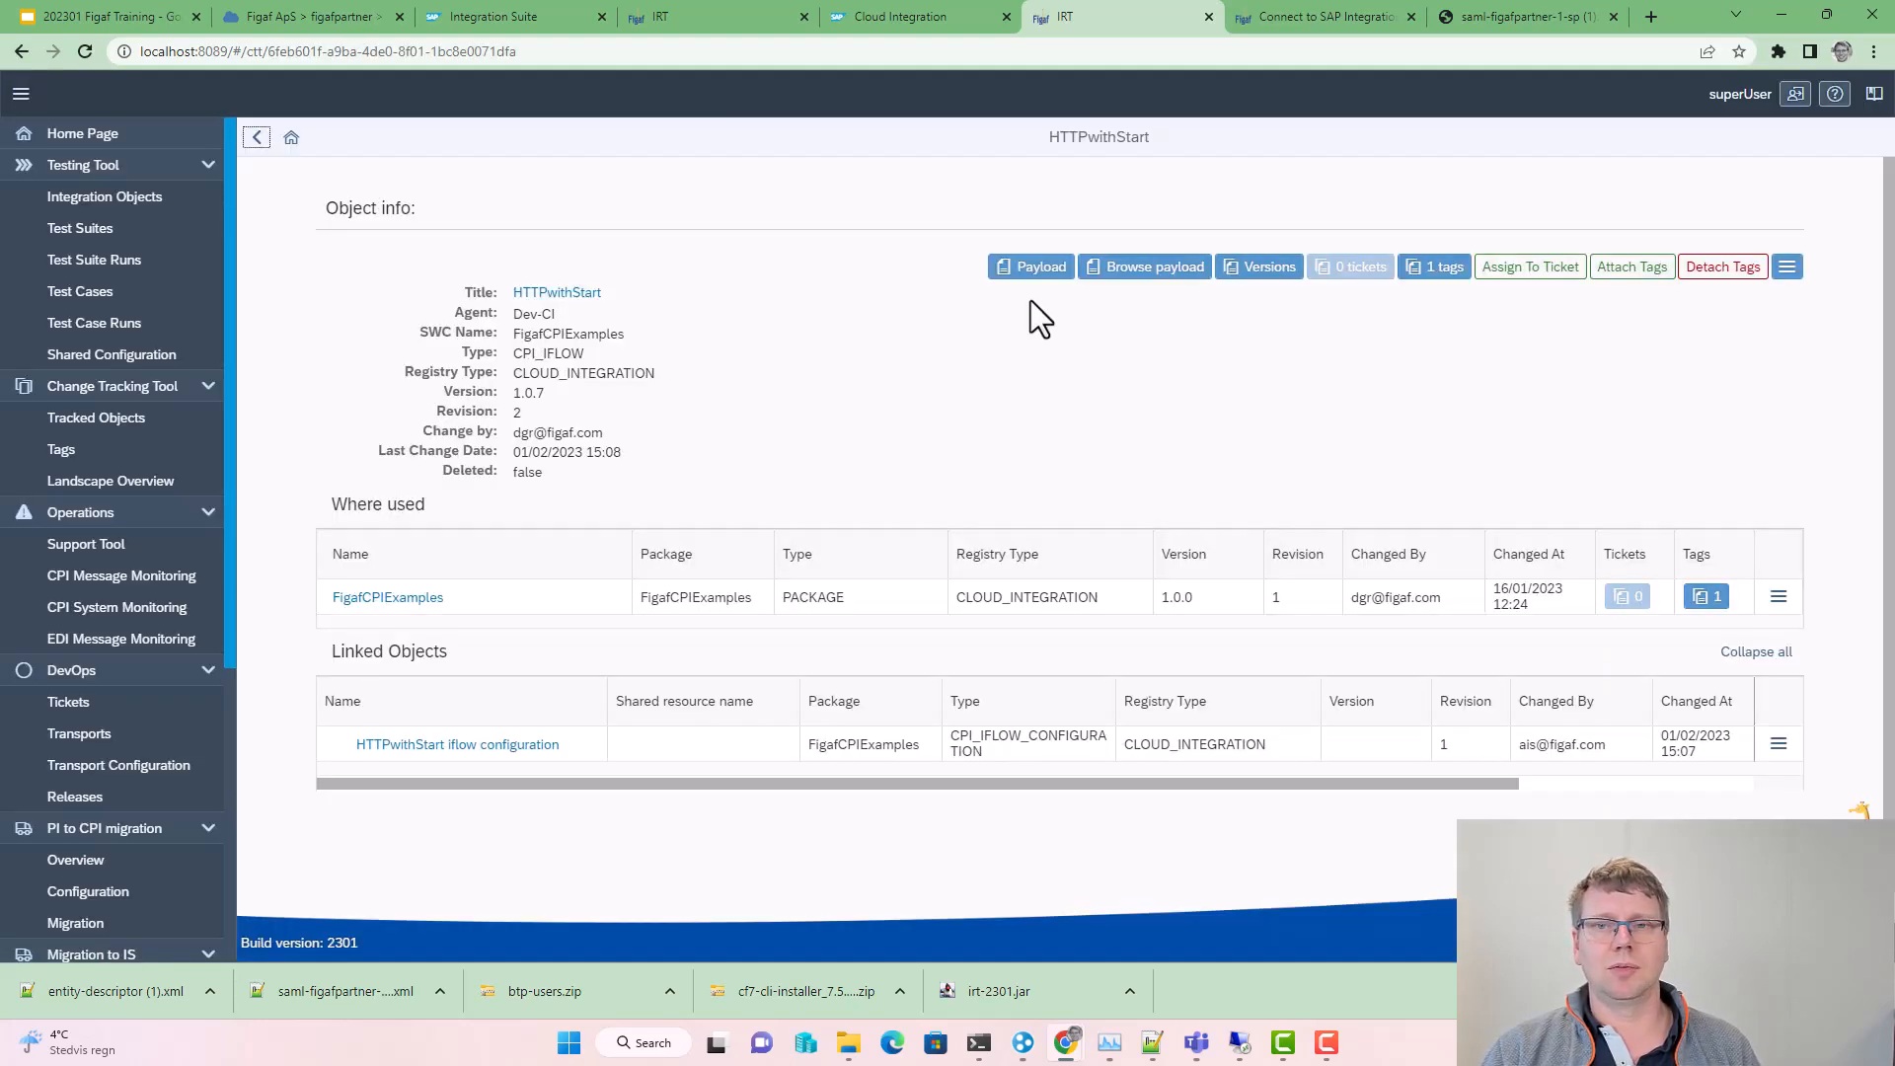
{"action": "left_click", "coordinate": [1228, 274]}
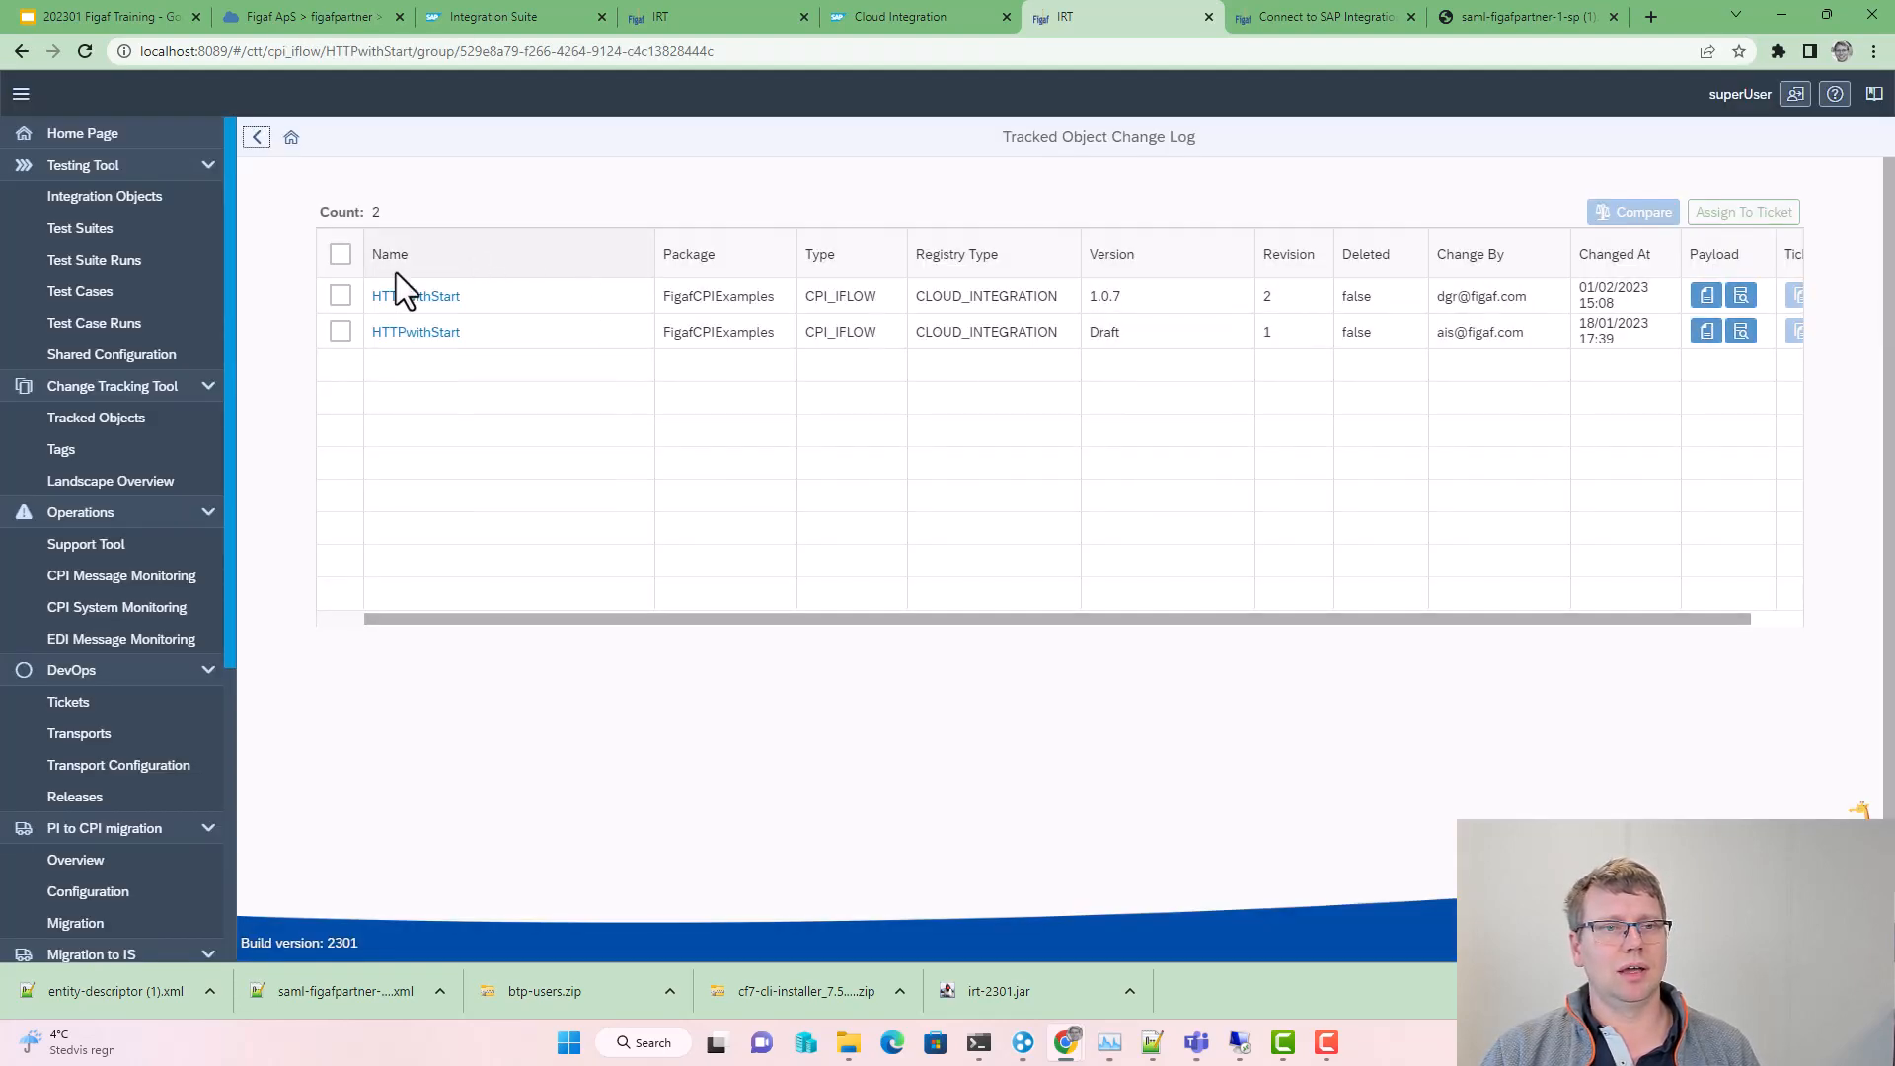
{"action": "left_click", "coordinate": [339, 255]}
{"action": "left_click", "coordinate": [1618, 213]}
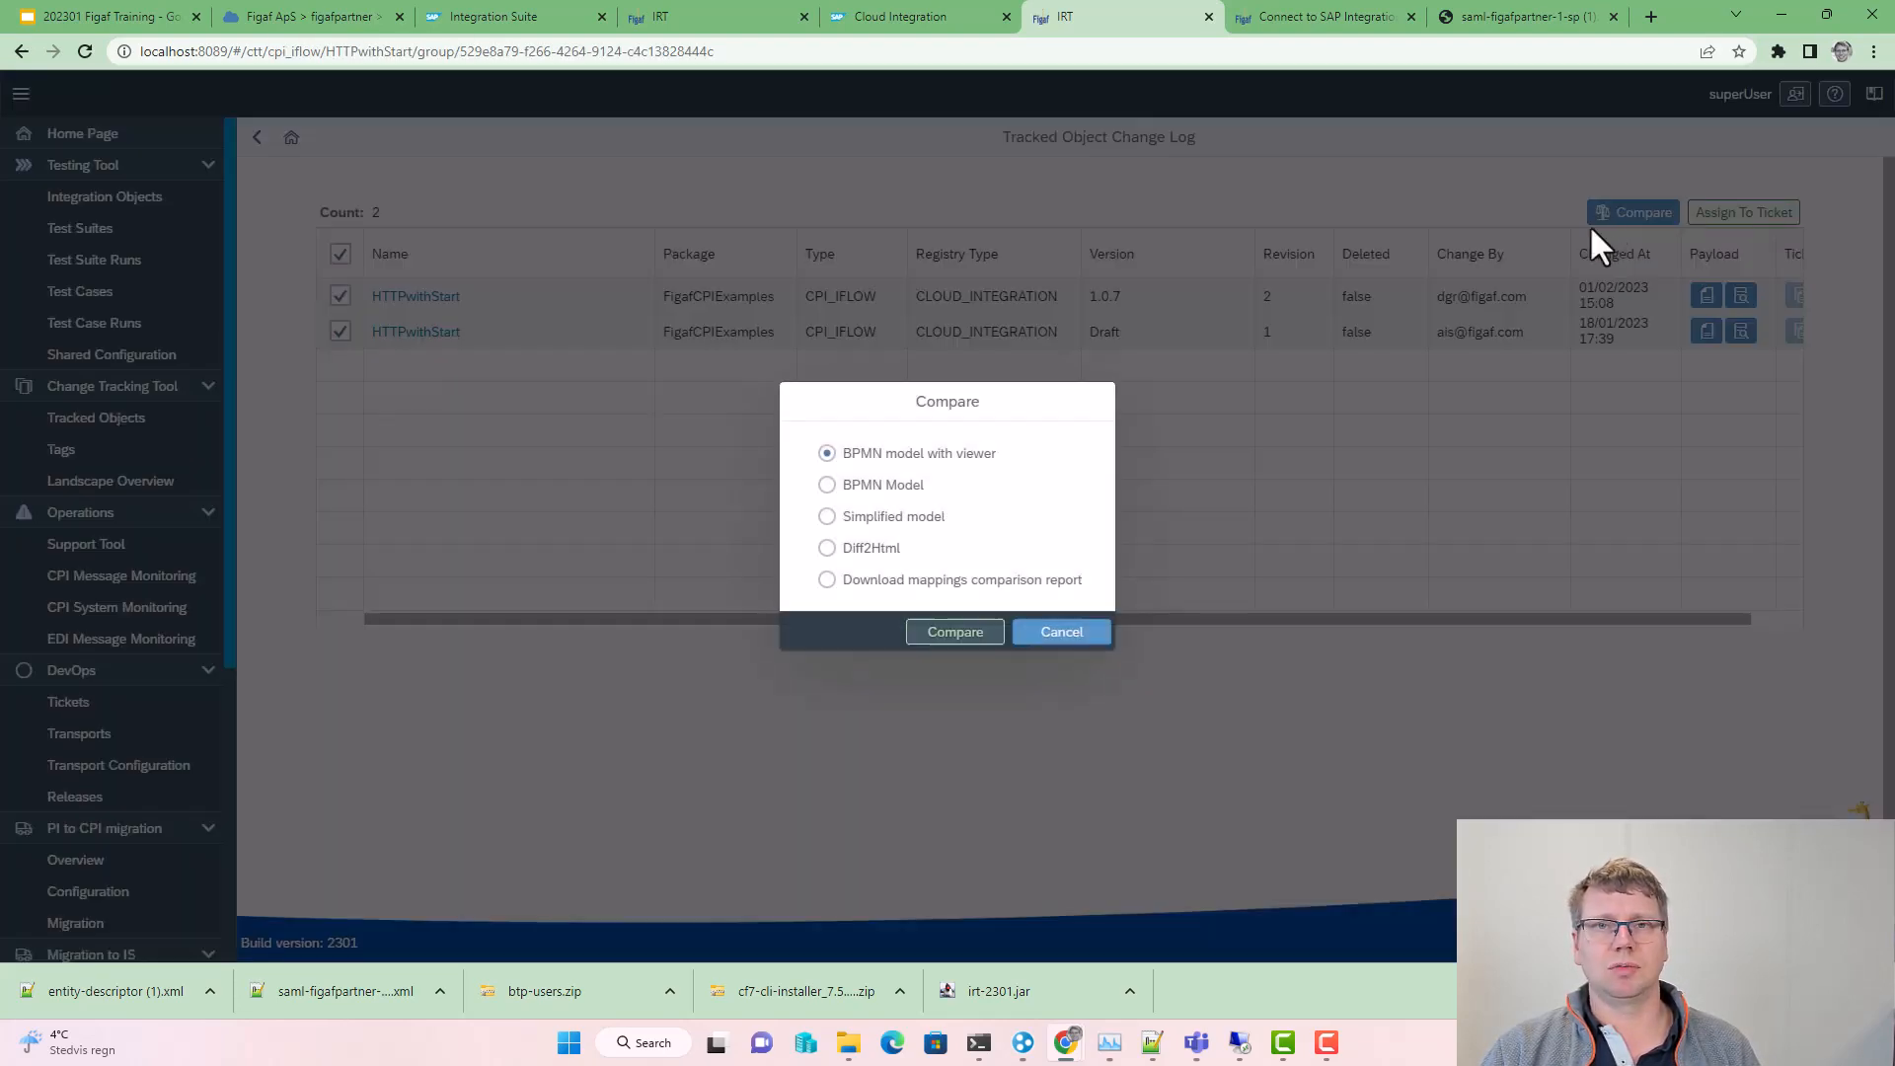
{"action": "left_click", "coordinate": [950, 634]}
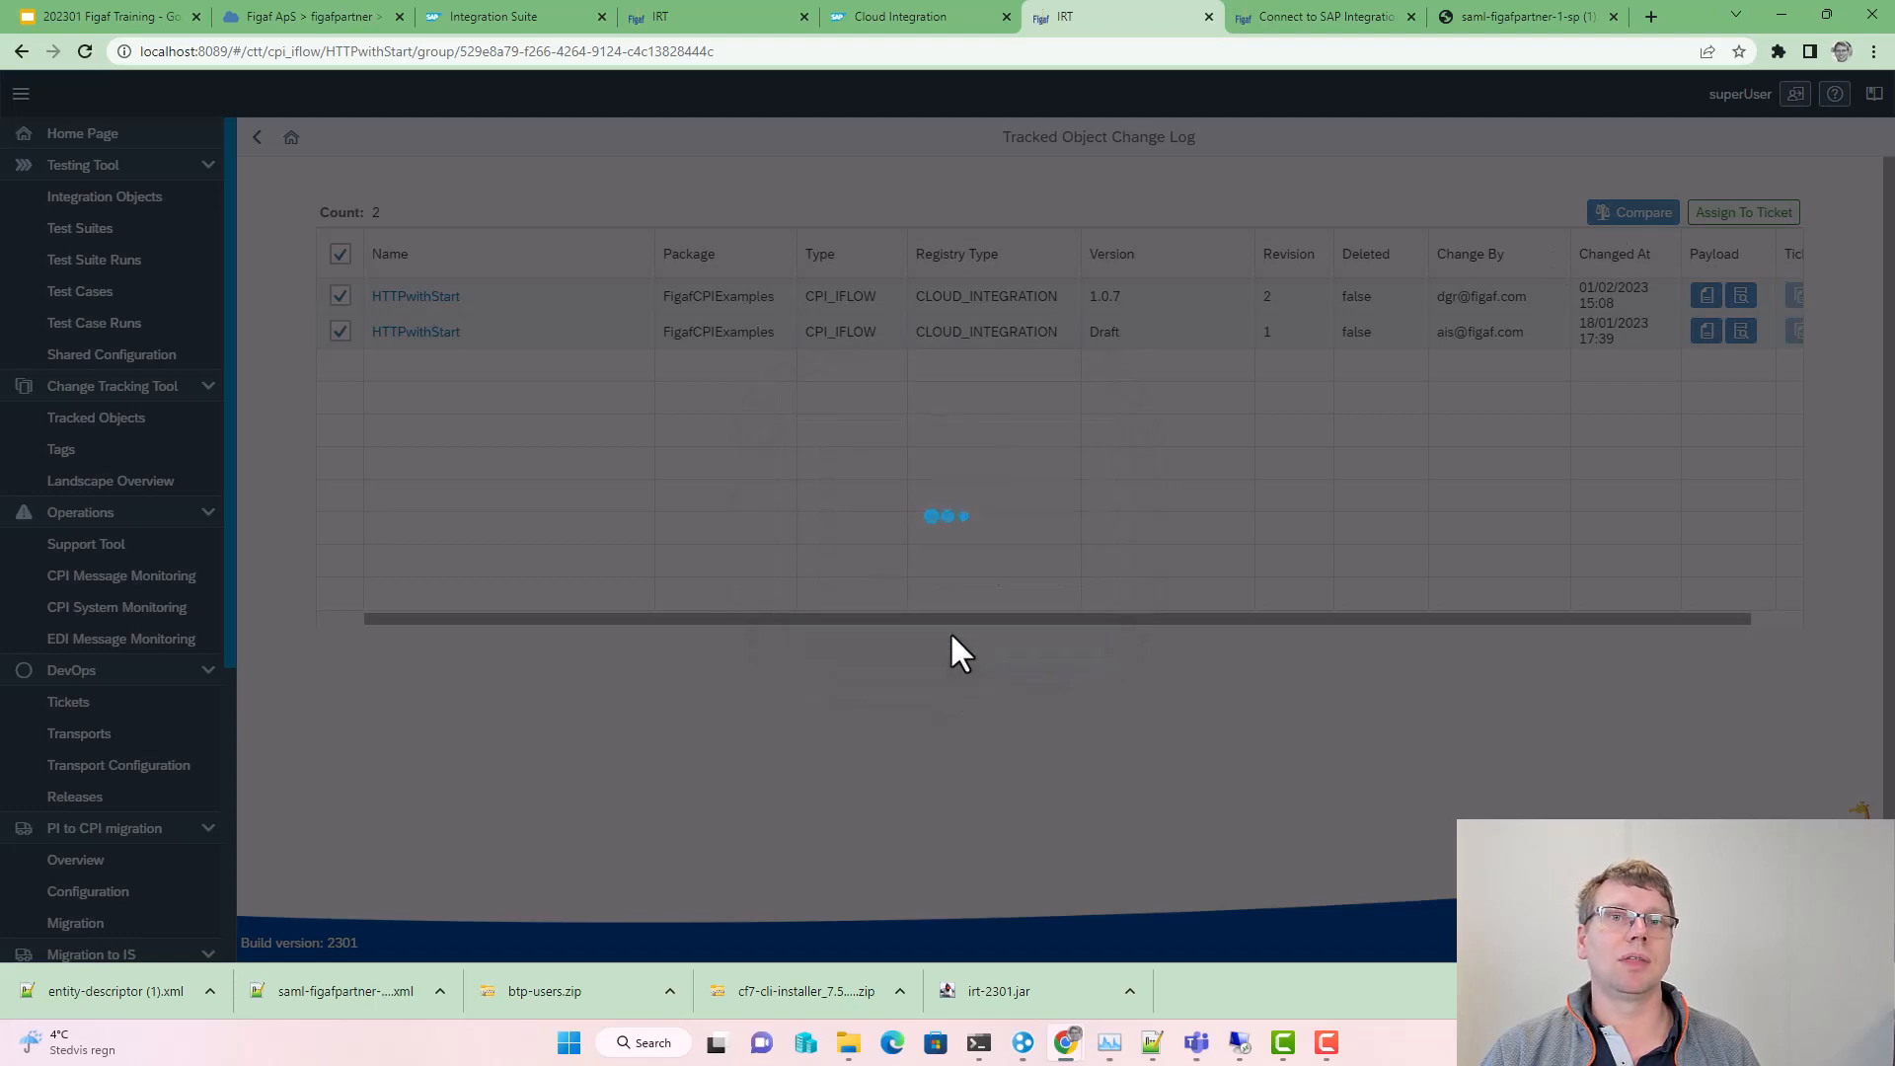
Step: Inspect the old and new XML of Content Modifier 1 in the diagram diff
{"action": "left_click_drag", "start_coordinate": [802, 655], "coordinate": [480, 698]}
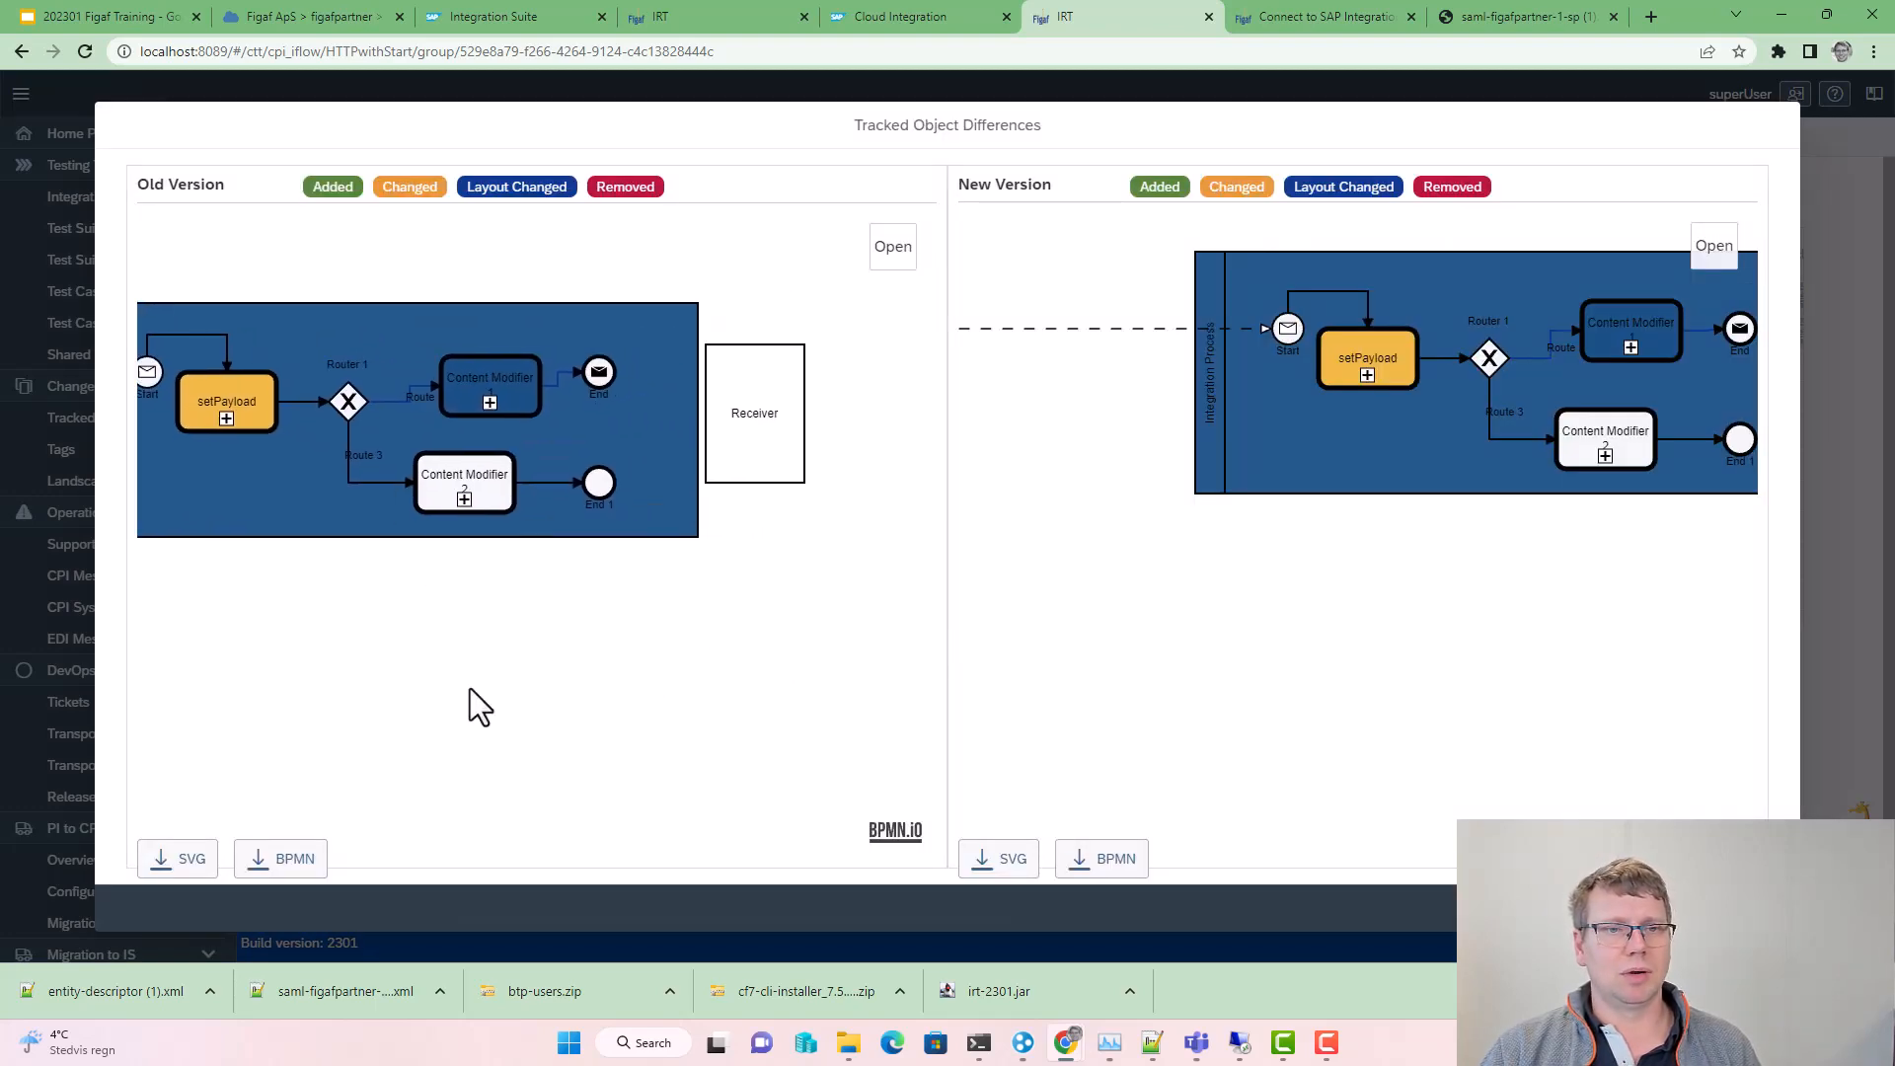
{"action": "left_click_drag", "start_coordinate": [683, 596], "coordinate": [605, 520]}
{"action": "left_click", "coordinate": [414, 332]}
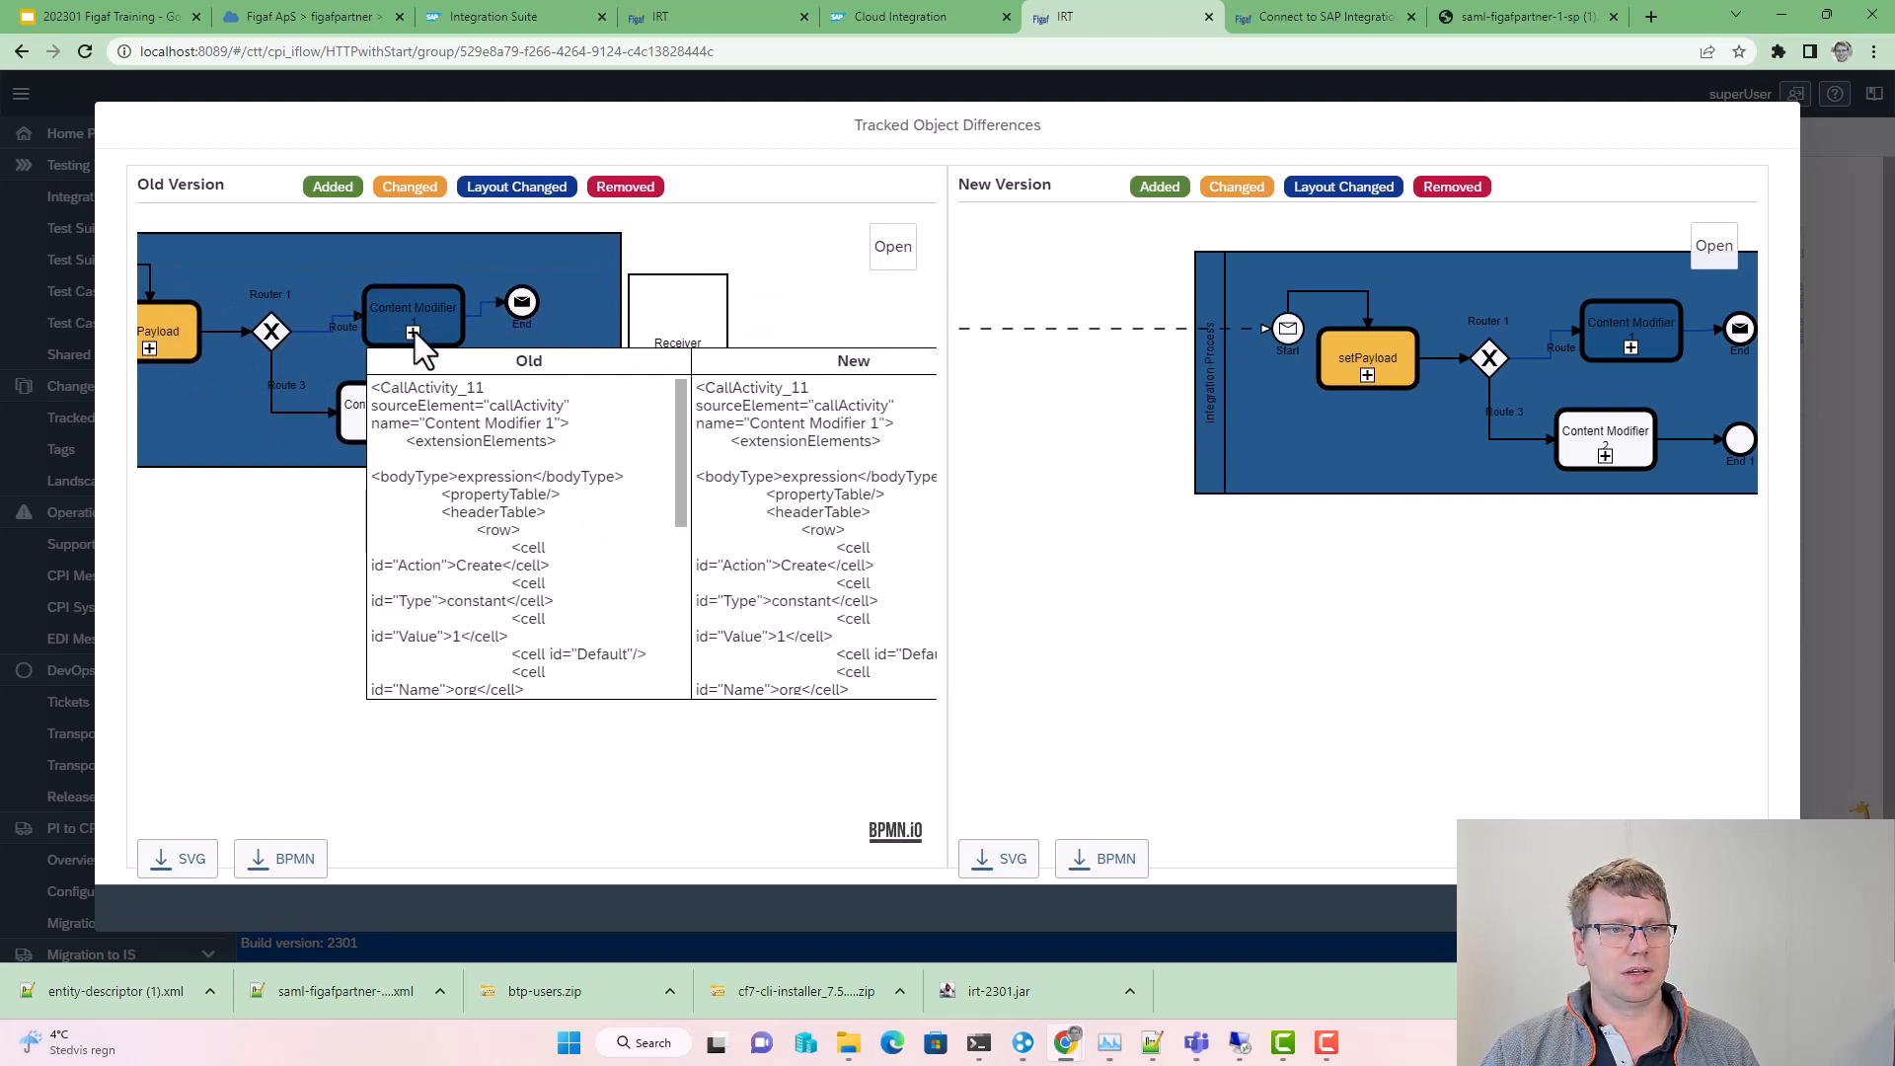
{"action": "left_click_drag", "start_coordinate": [675, 483], "coordinate": [659, 694]}
{"action": "scroll", "coordinate": [760, 612], "scroll_direction": "down", "scroll_amount": 3}
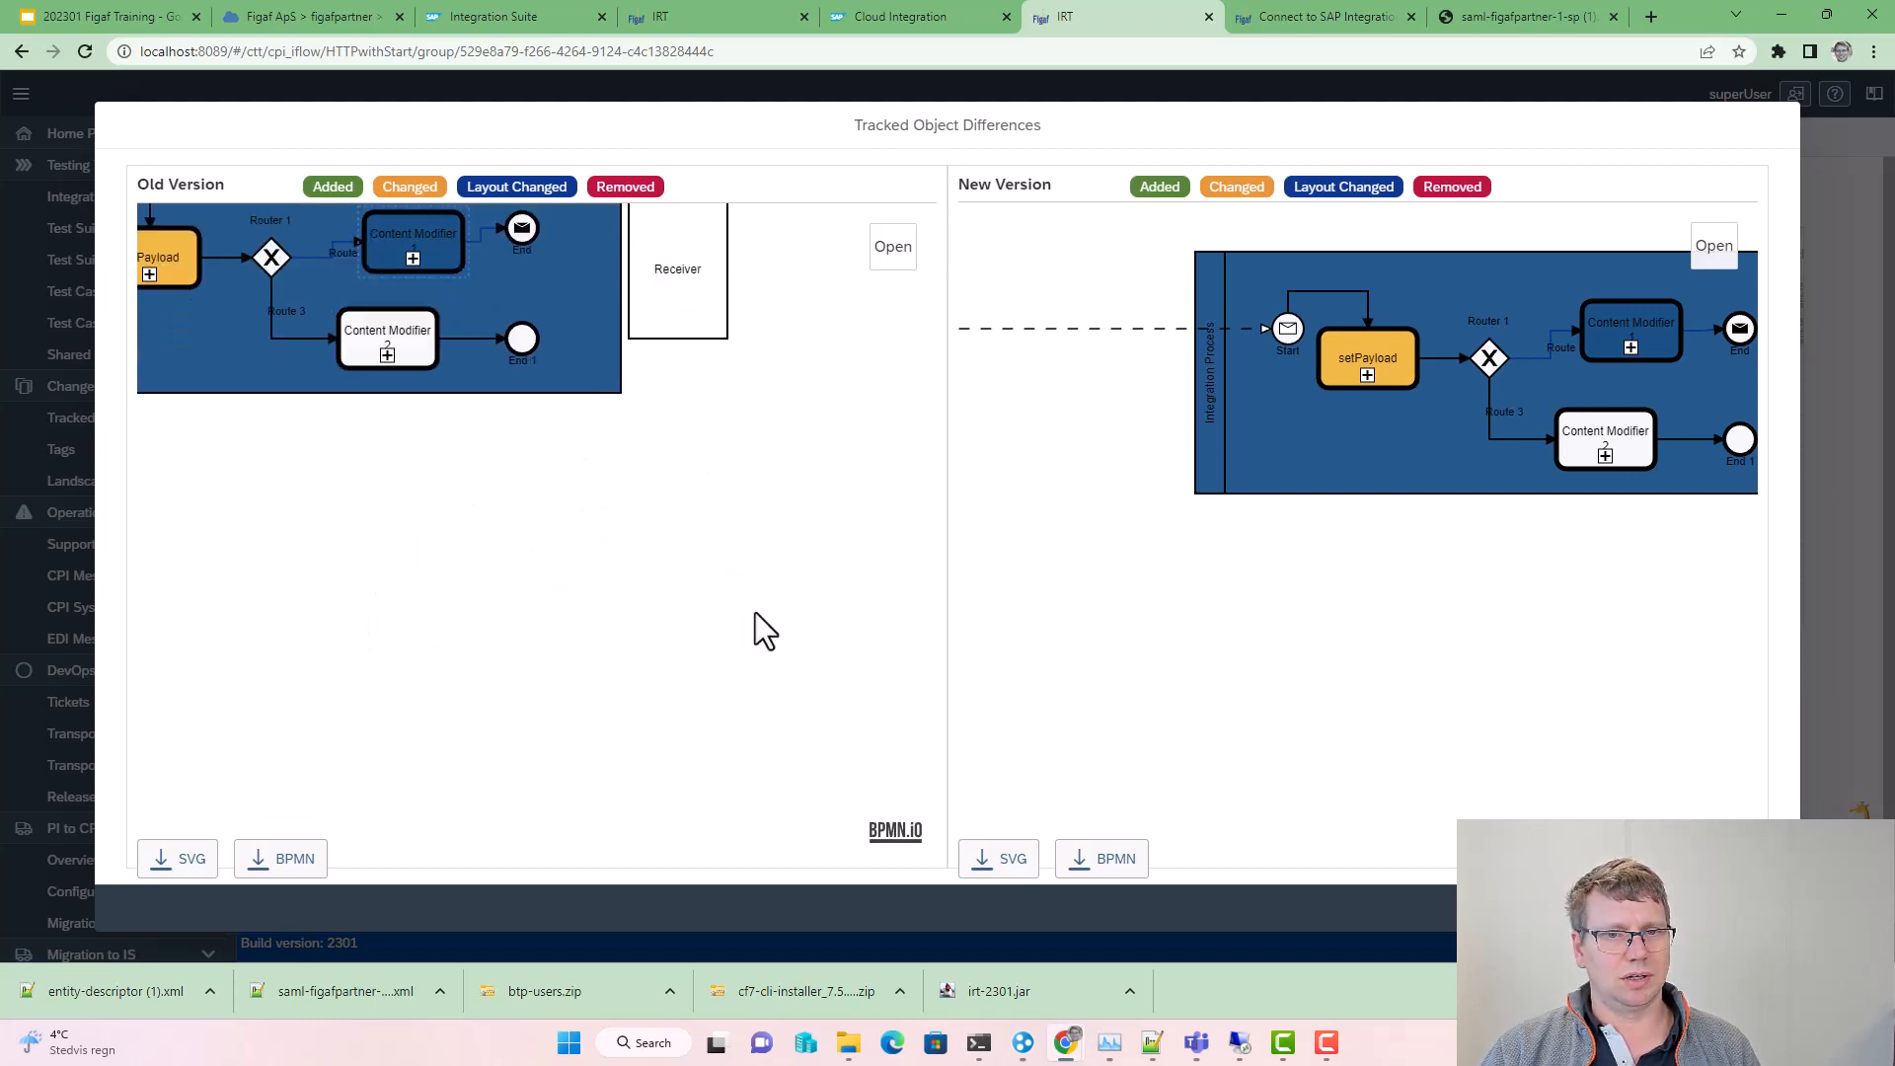
{"action": "left_click", "coordinate": [794, 570]}
Step: Inspect setPayload's old and new XML, then close the diagram diff and reopen Compare
{"action": "left_click_drag", "start_coordinate": [819, 628], "coordinate": [238, 678]}
{"action": "left_click_drag", "start_coordinate": [394, 582], "coordinate": [499, 693]}
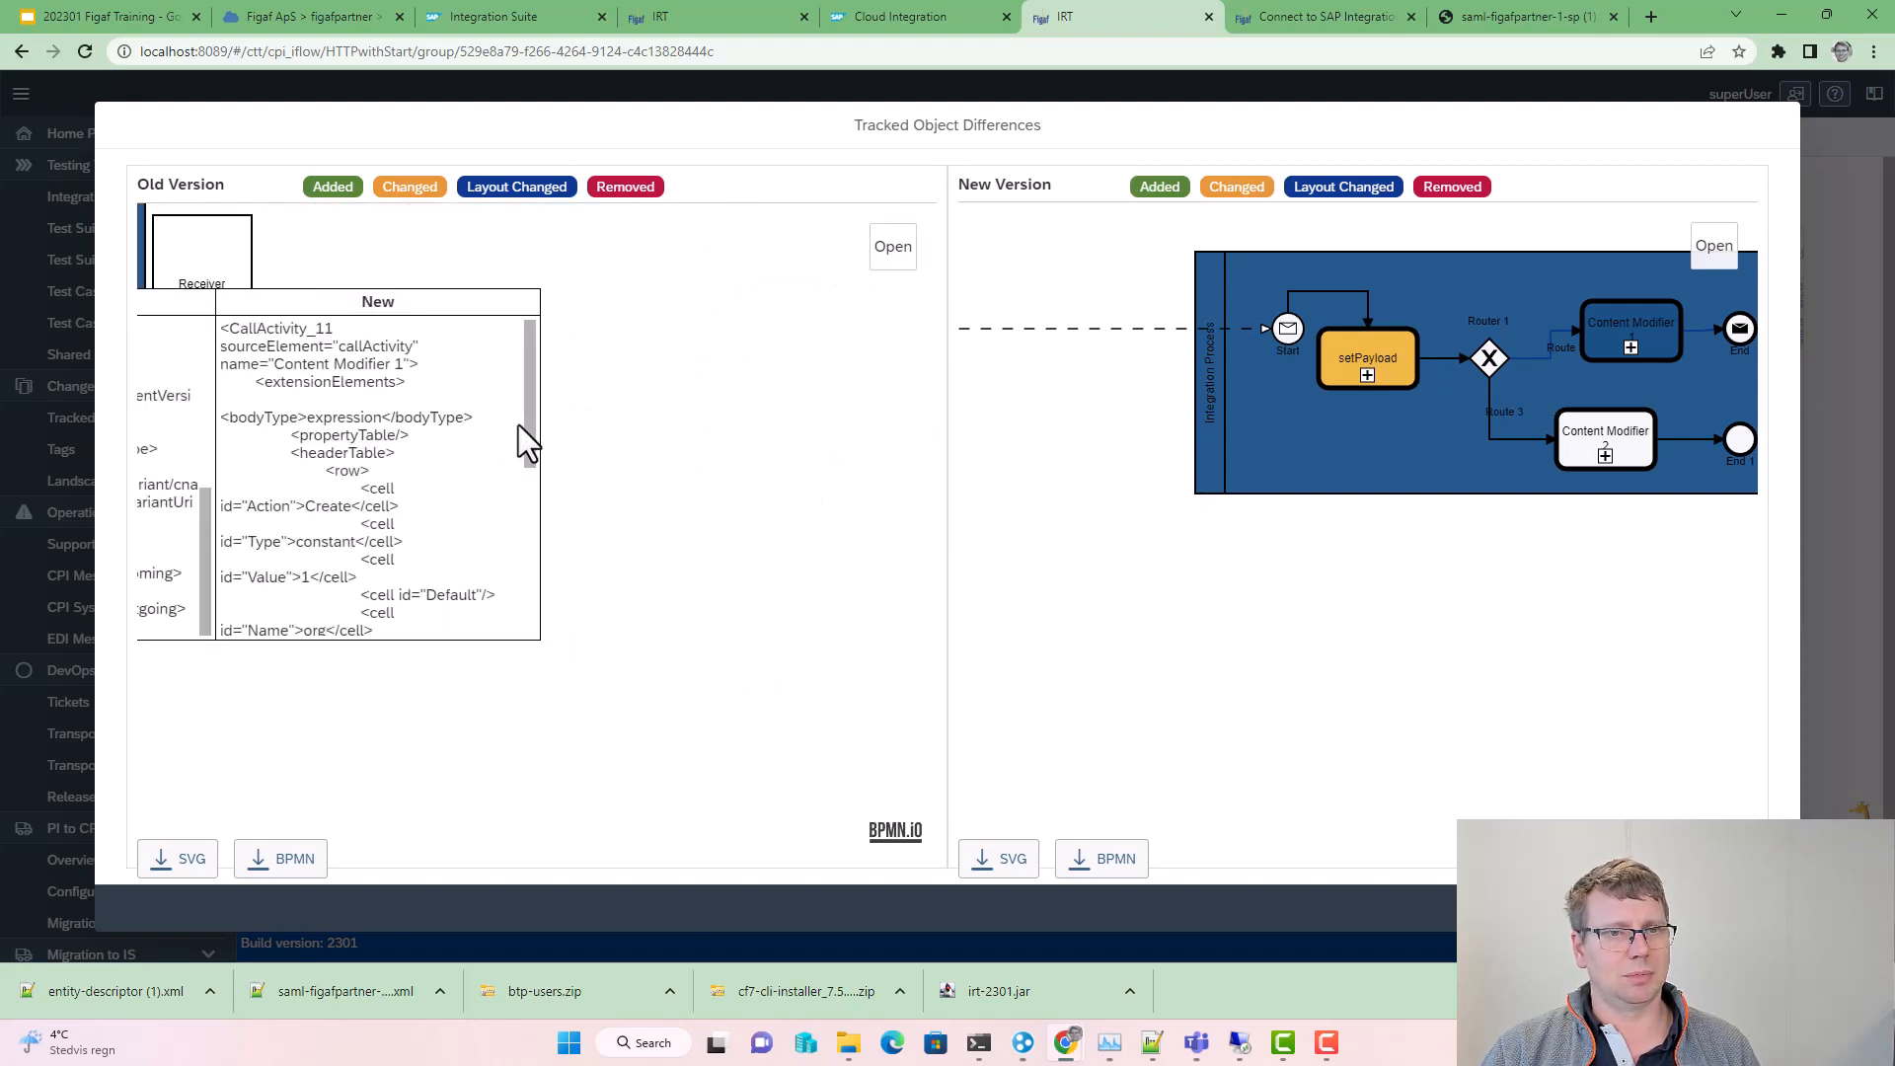
{"action": "left_click_drag", "start_coordinate": [533, 446], "coordinate": [544, 629]}
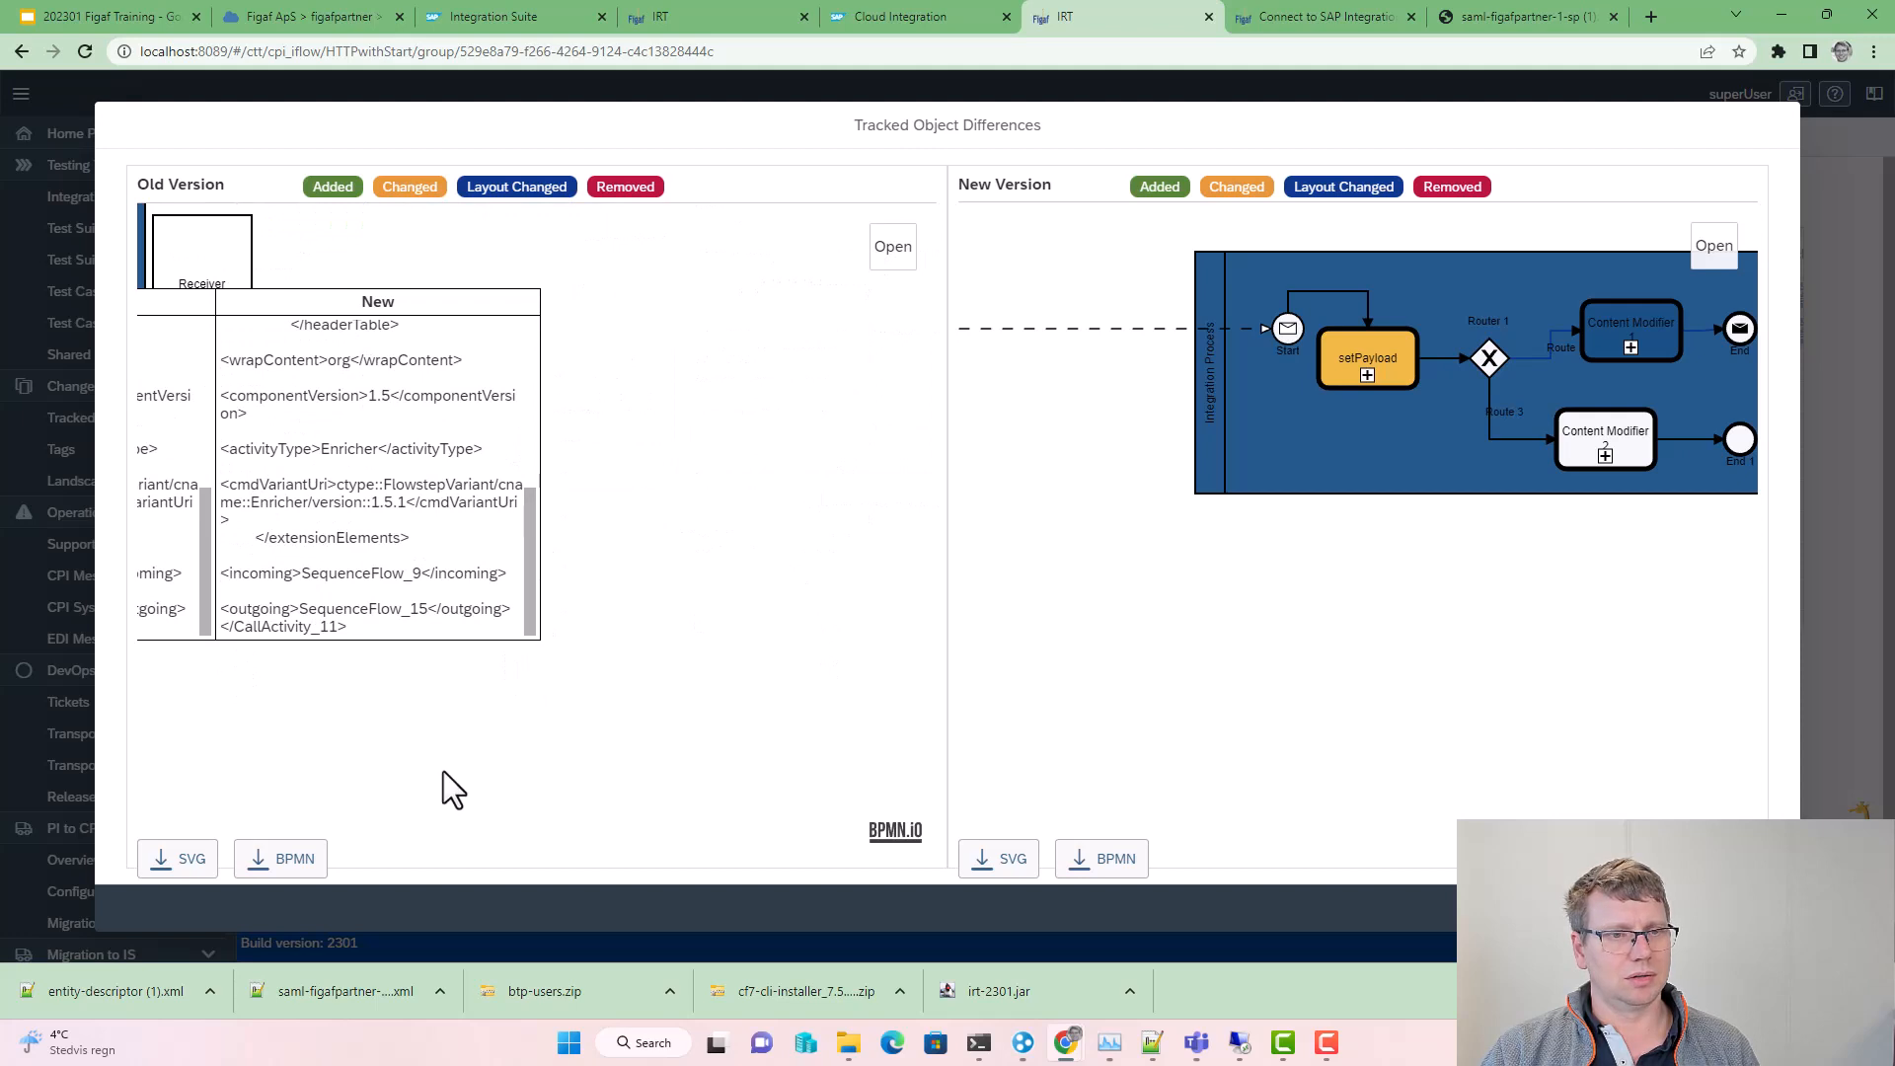
{"action": "left_click_drag", "start_coordinate": [376, 731], "coordinate": [1027, 693]}
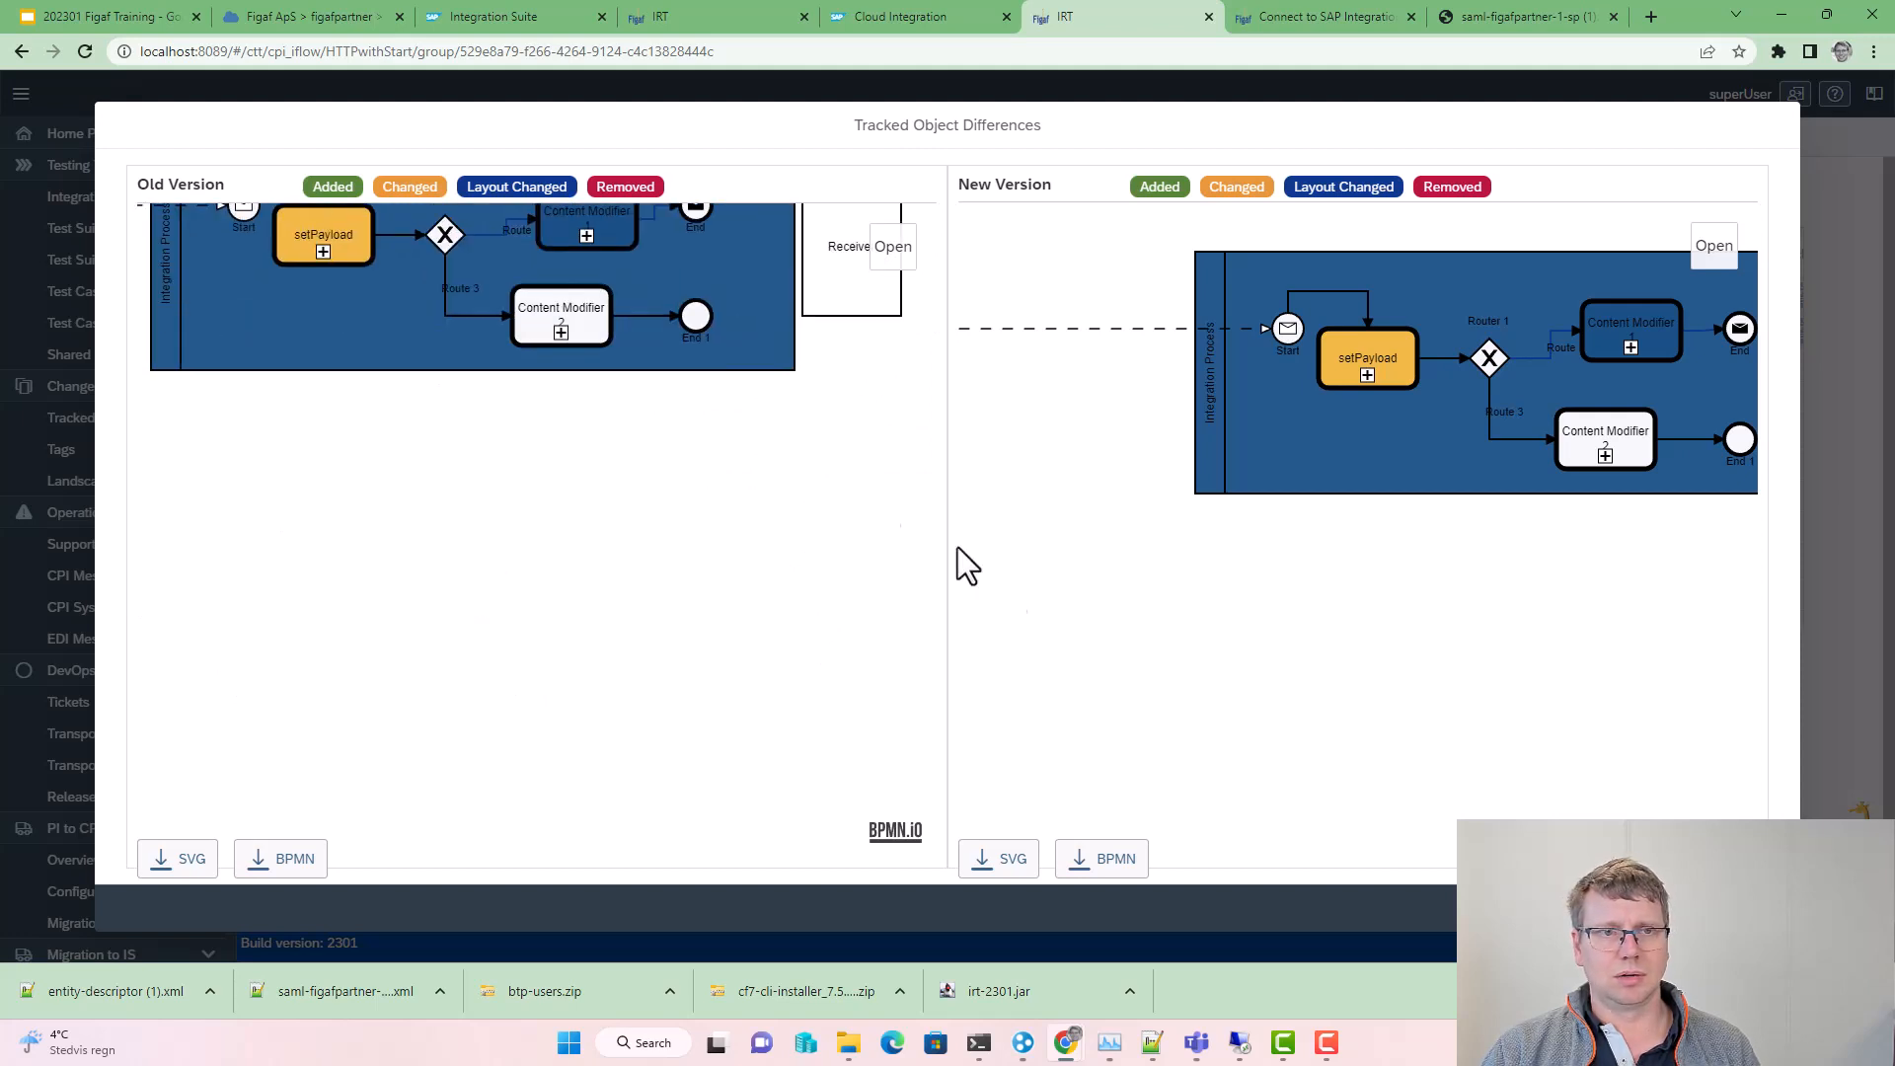
{"action": "left_click", "coordinate": [336, 240]}
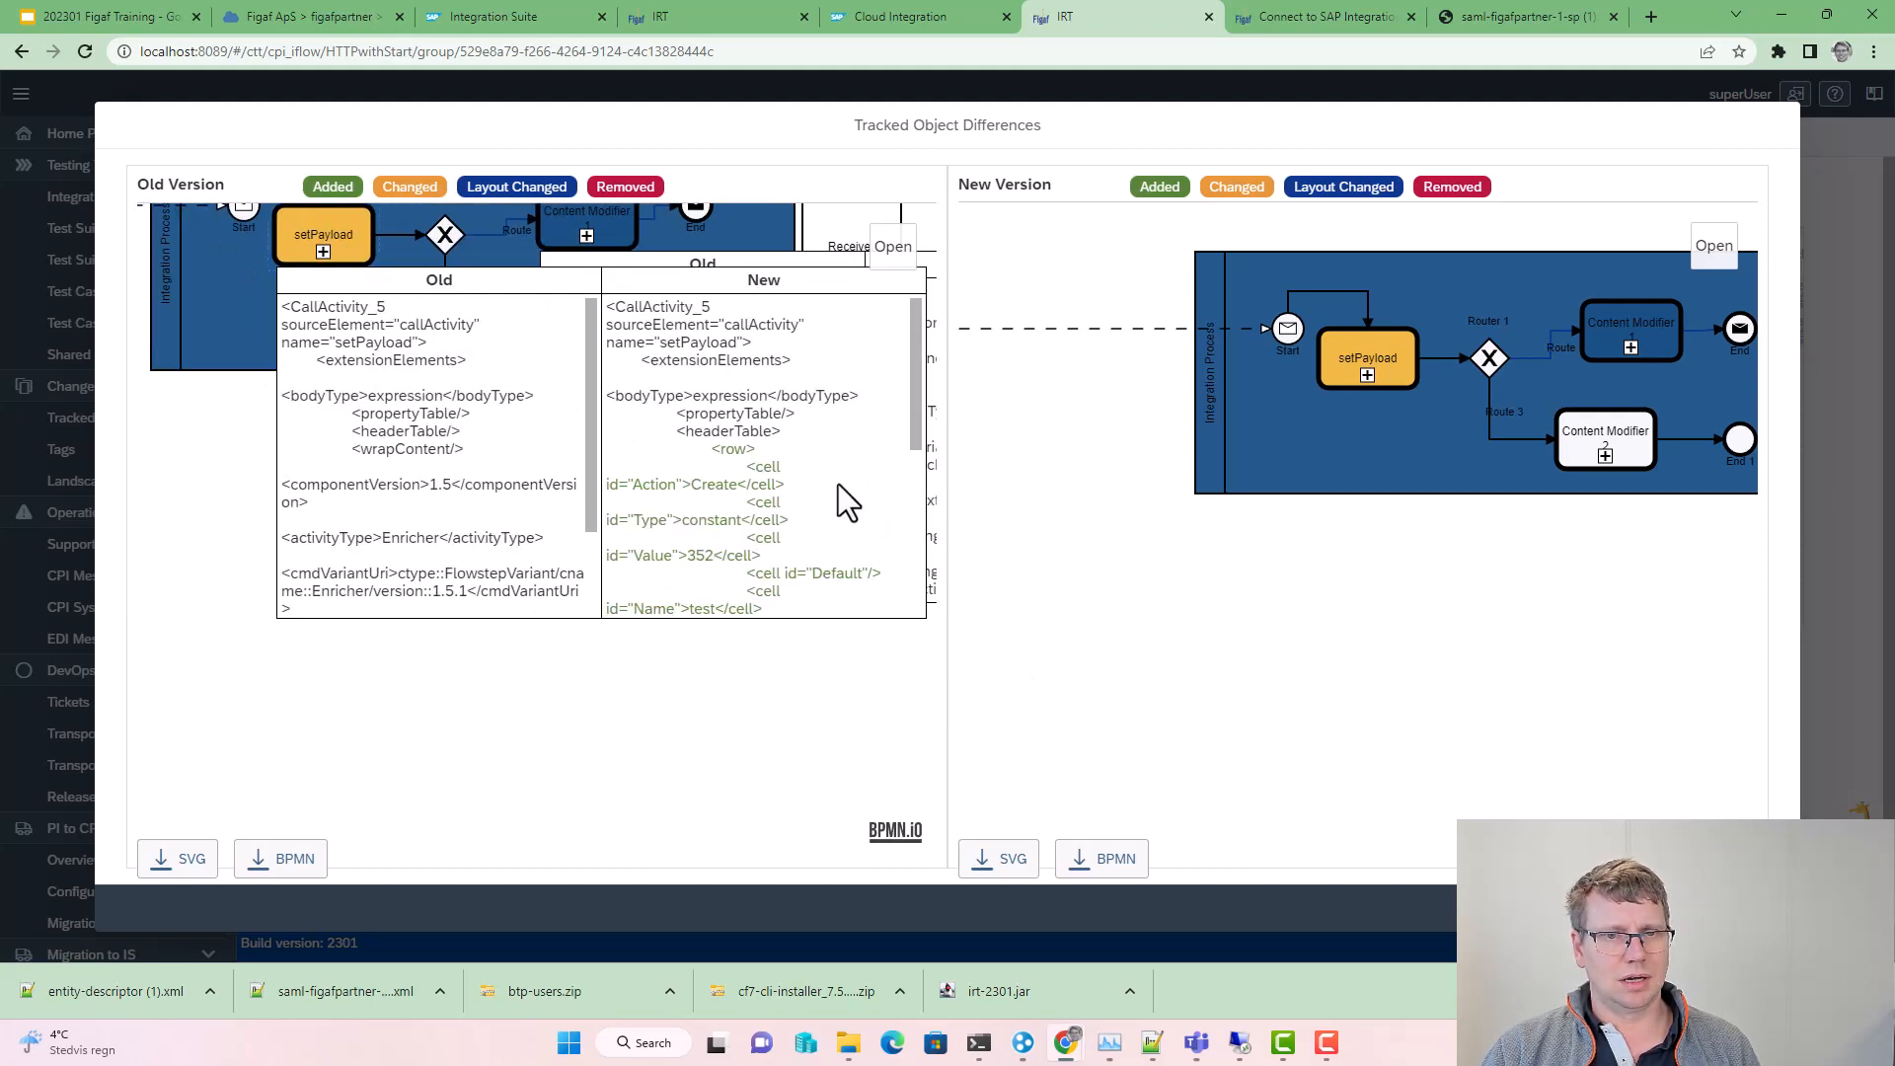
{"action": "scroll", "coordinate": [789, 552], "scroll_direction": "down", "scroll_amount": 1}
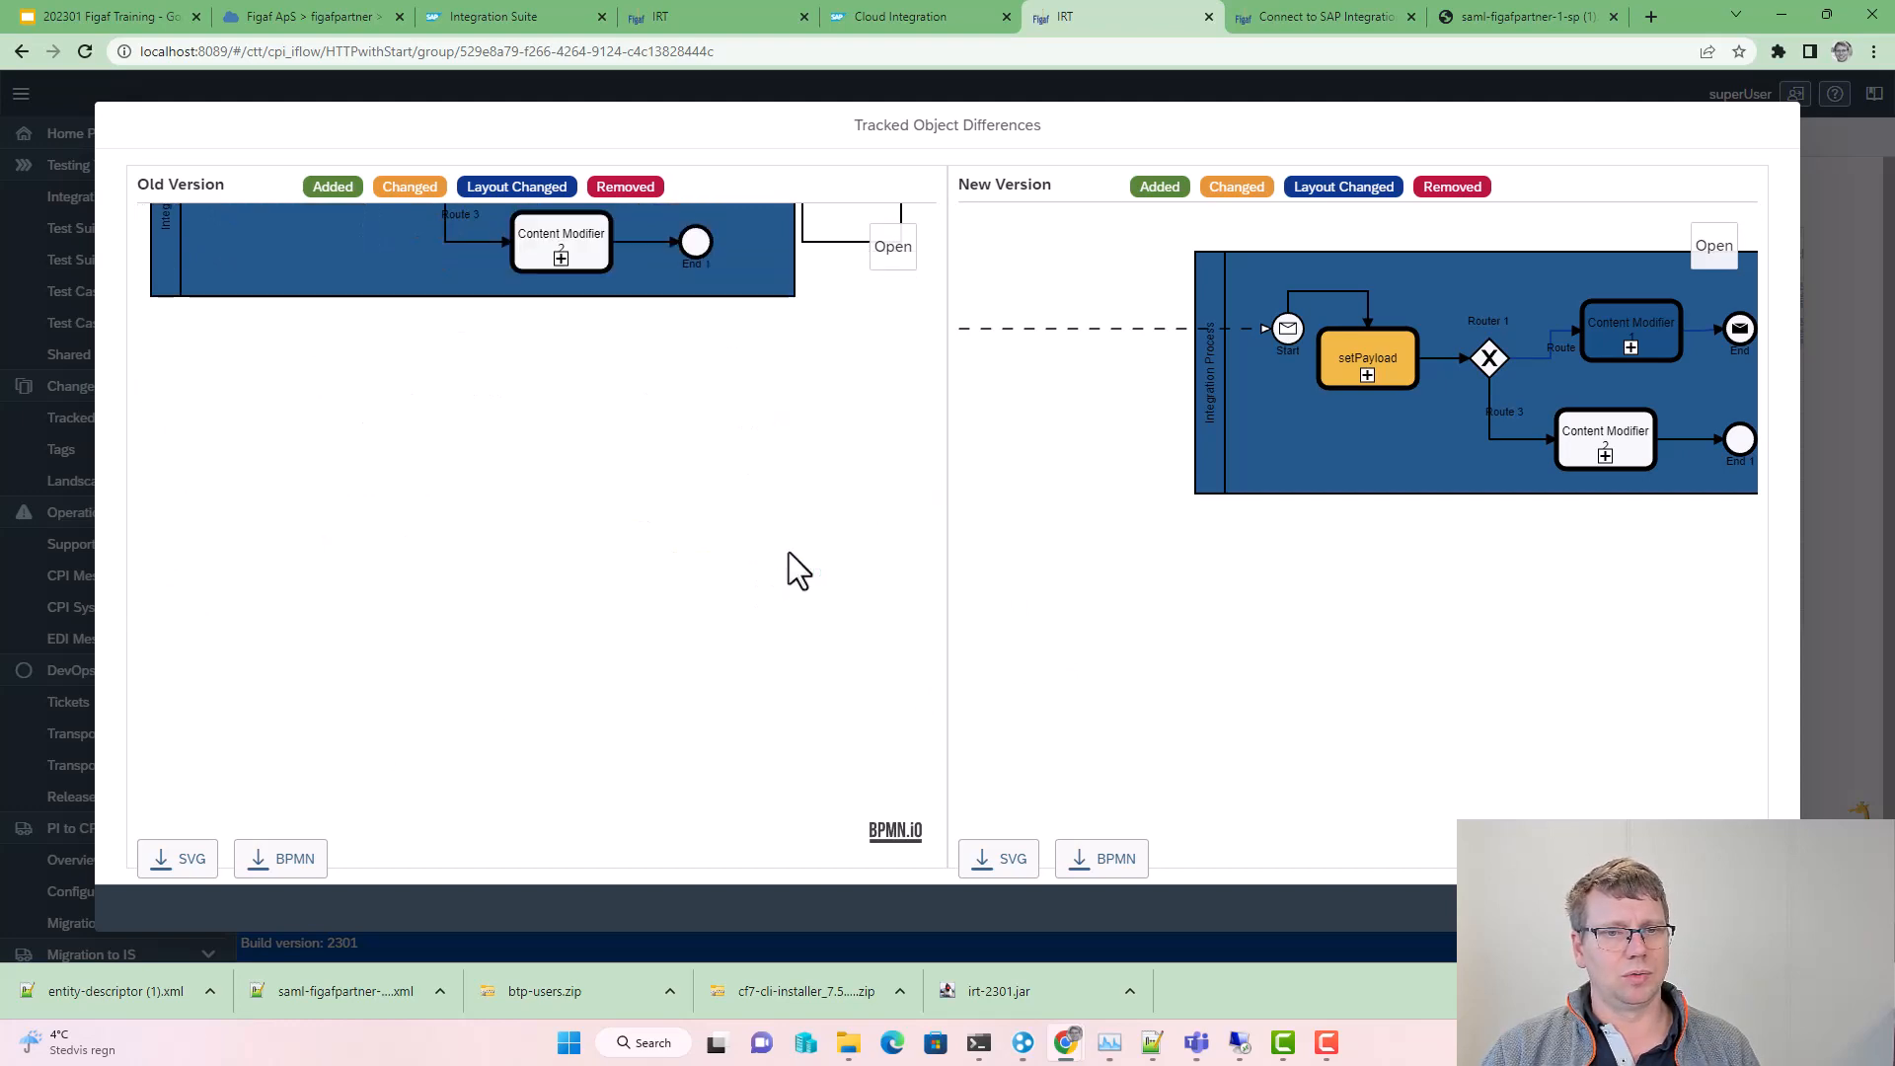
{"action": "scroll", "coordinate": [553, 643], "scroll_direction": "up", "scroll_amount": 1}
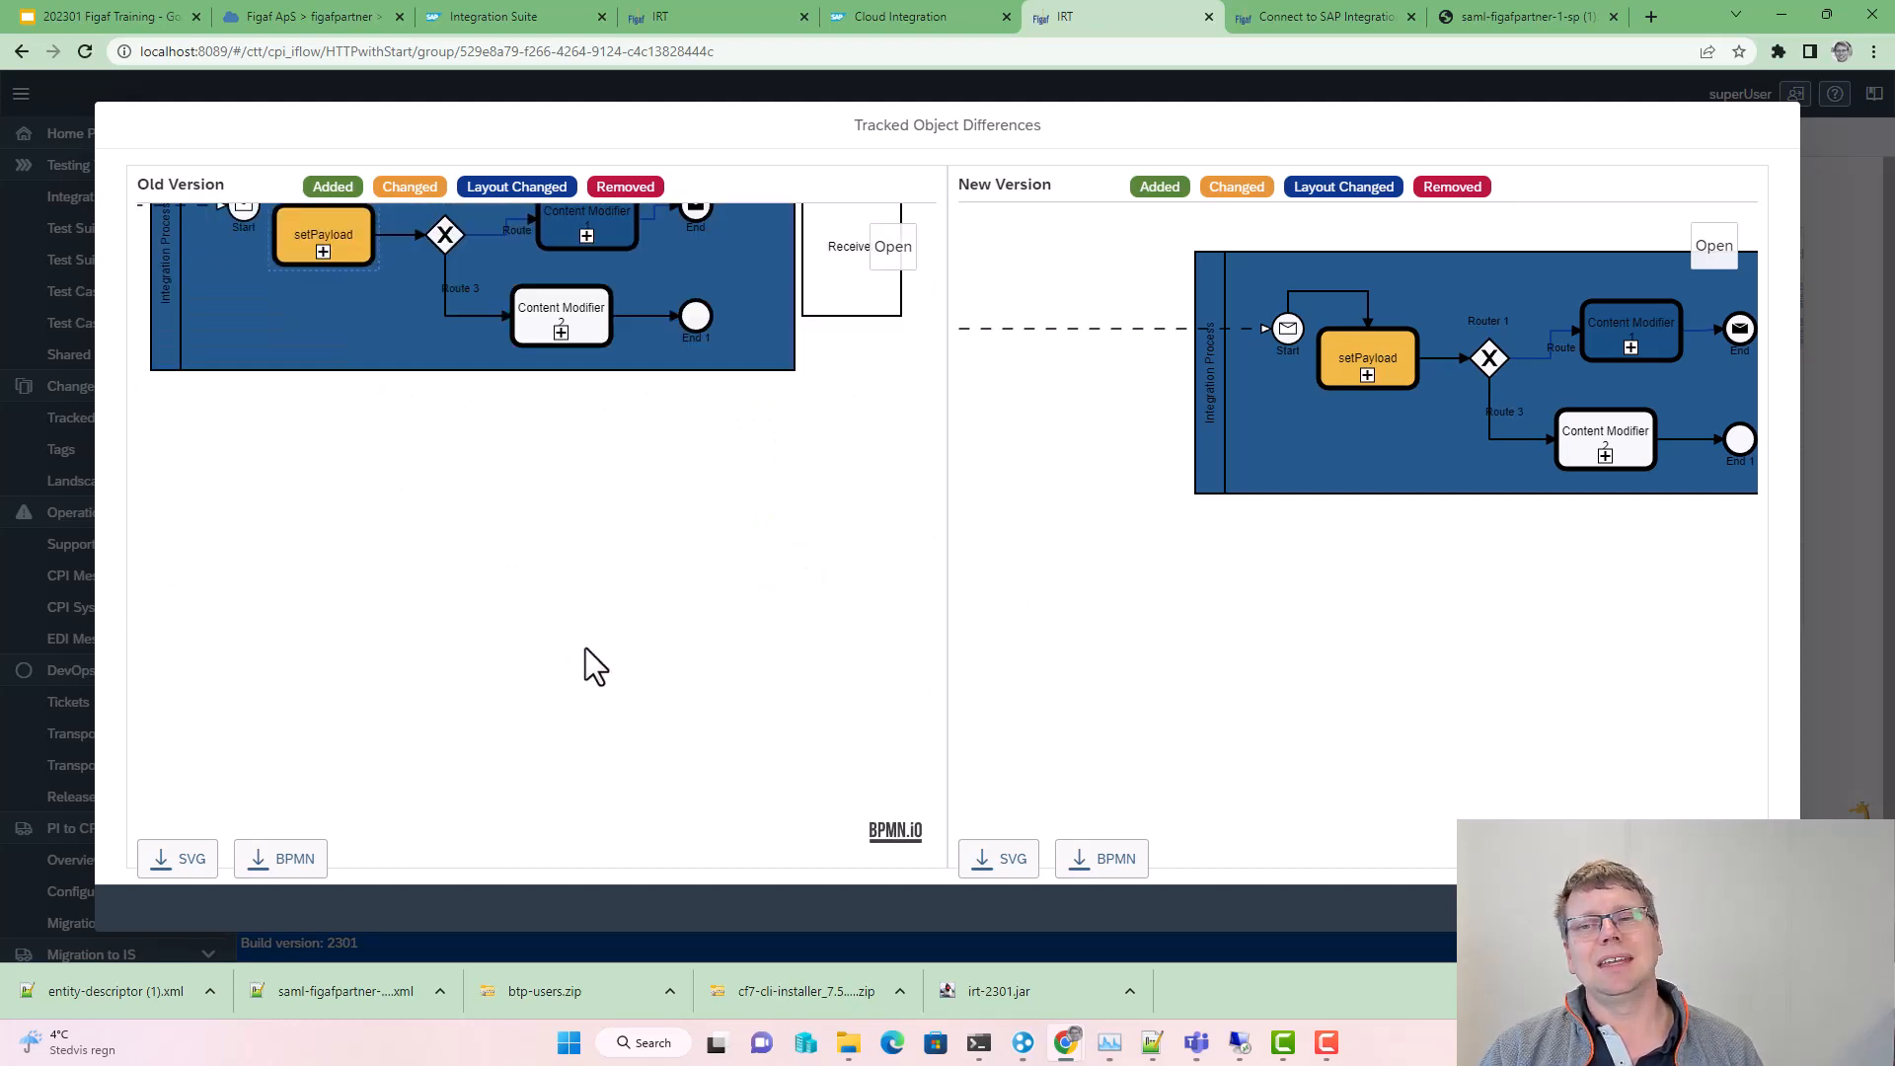
{"action": "left_click_drag", "start_coordinate": [1409, 618], "coordinate": [1171, 649]}
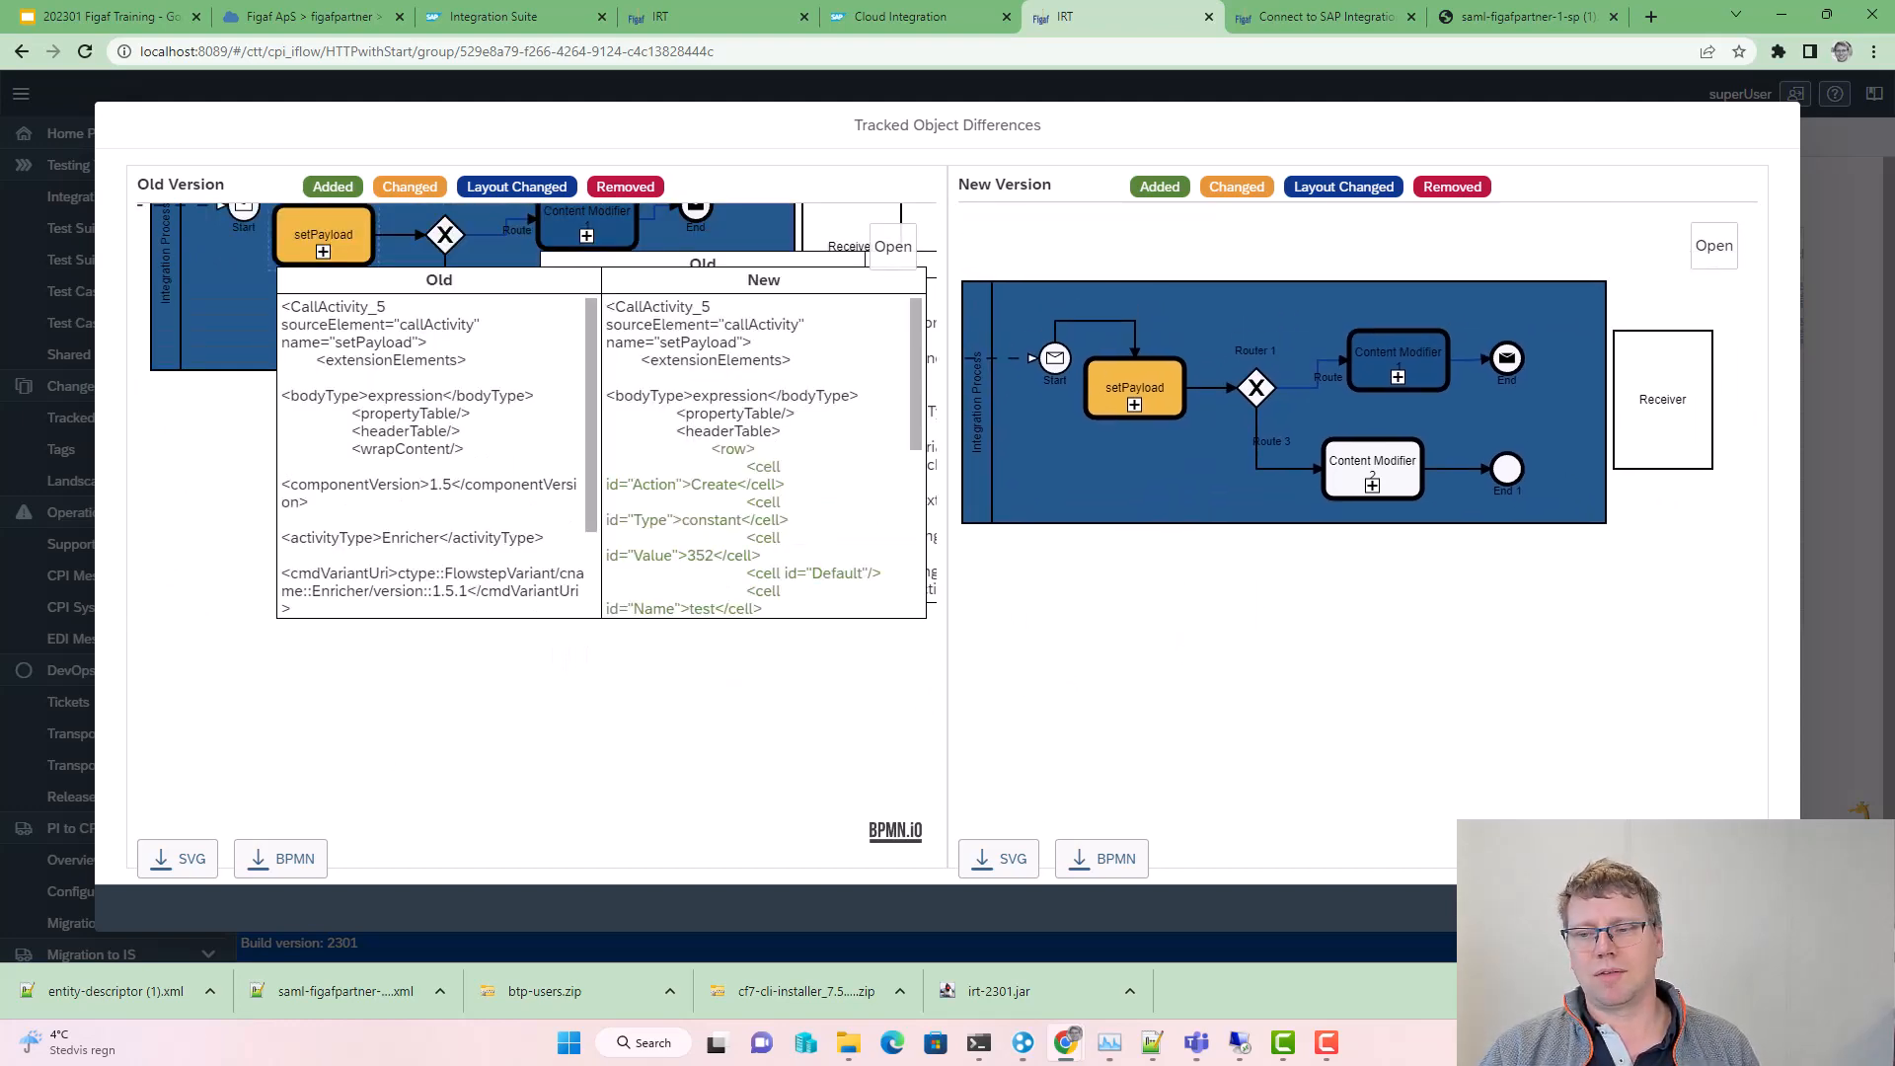
{"action": "left_click", "coordinate": [1764, 908]}
{"action": "left_click", "coordinate": [1630, 219]}
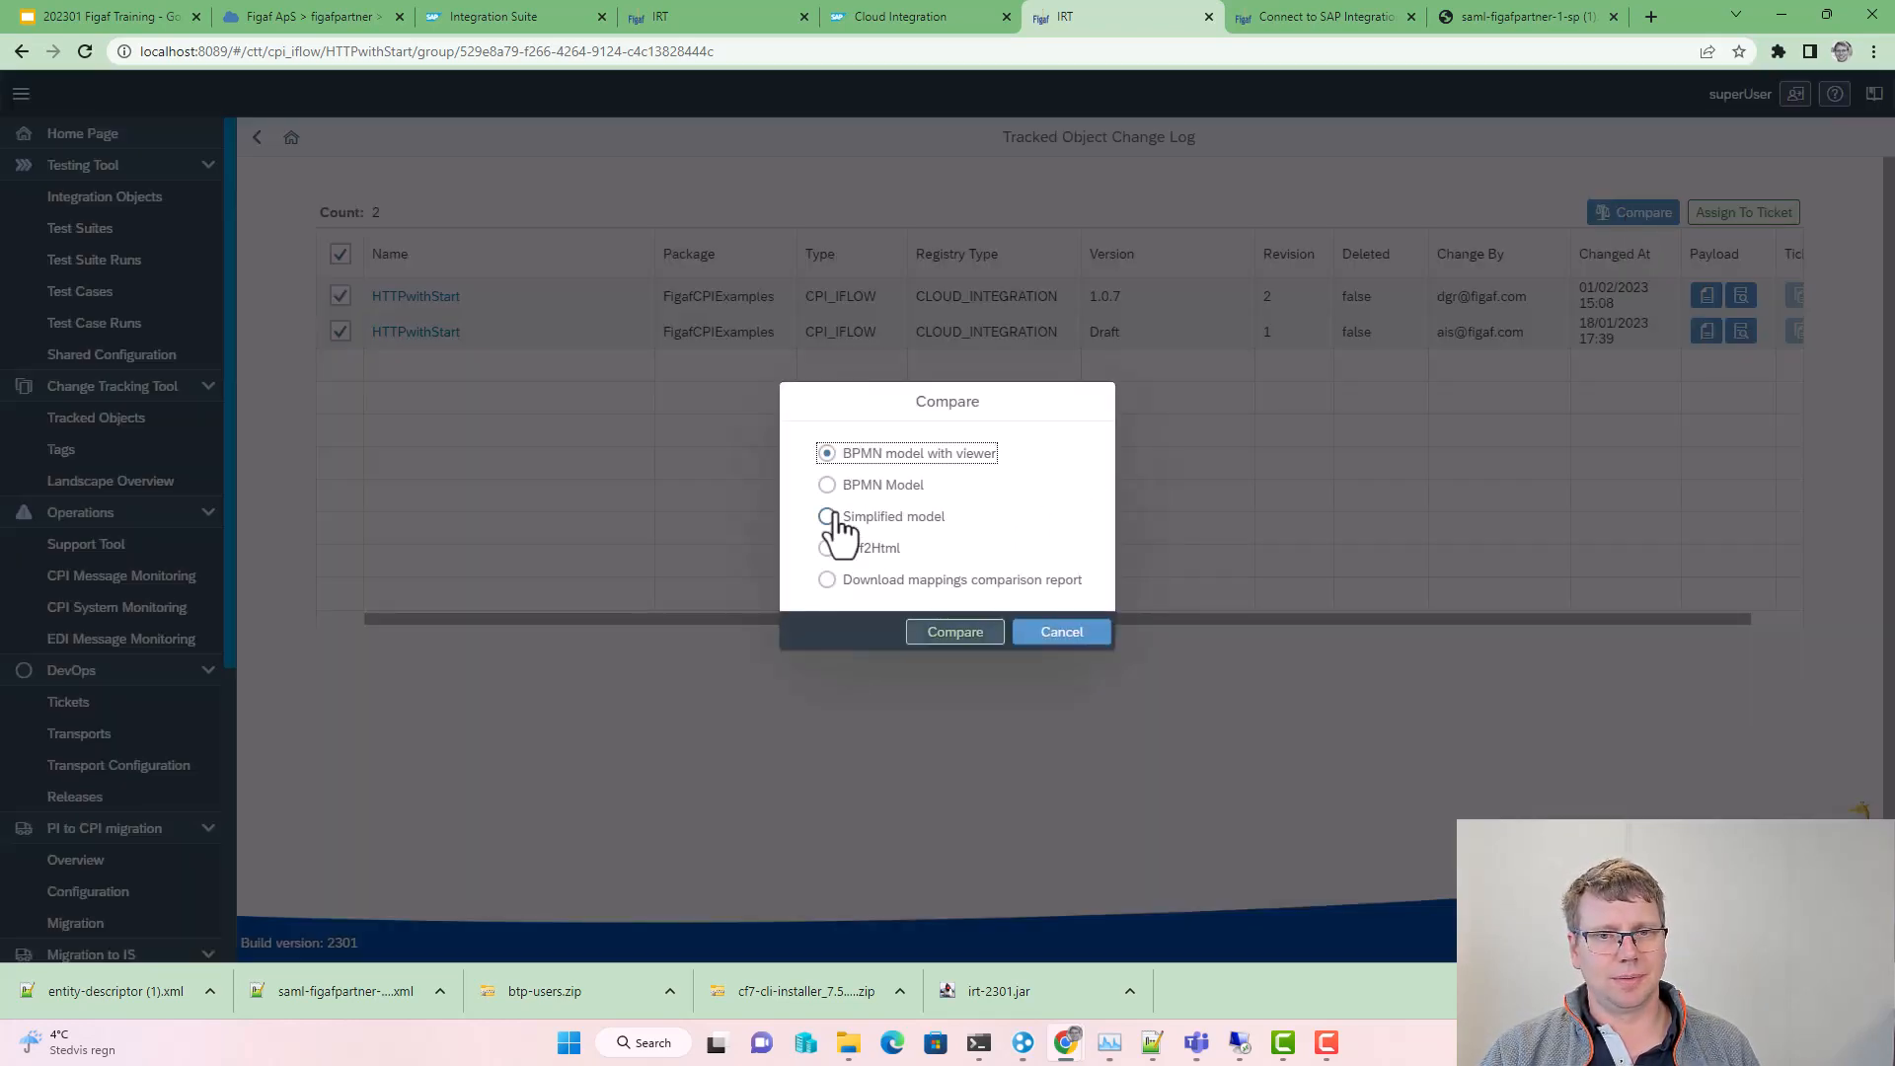
Step: Review the Diff2Html file diff of 4 changed files, including Bundle-Version 1.0.6→1.0.7
{"action": "left_click", "coordinate": [828, 549]}
{"action": "left_click", "coordinate": [921, 636]}
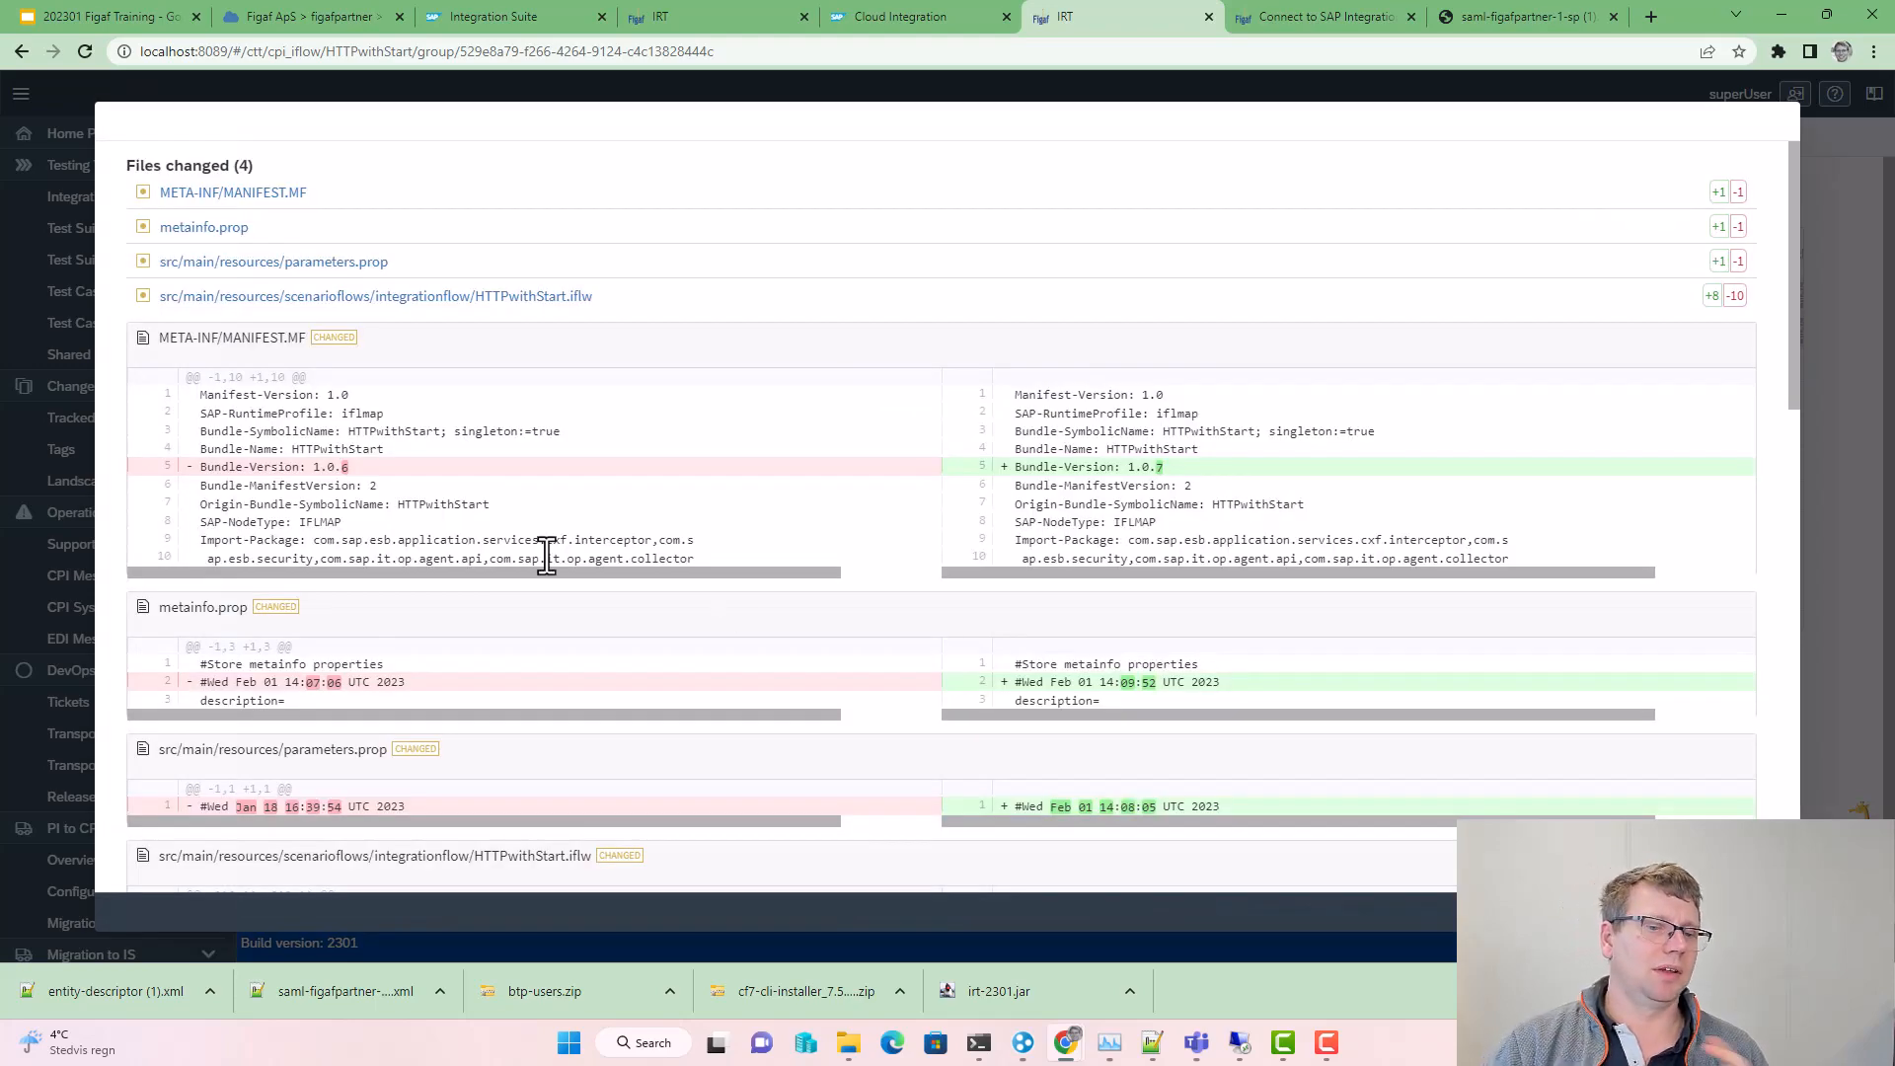
{"action": "scroll", "coordinate": [546, 556], "scroll_direction": "down", "scroll_amount": 15}
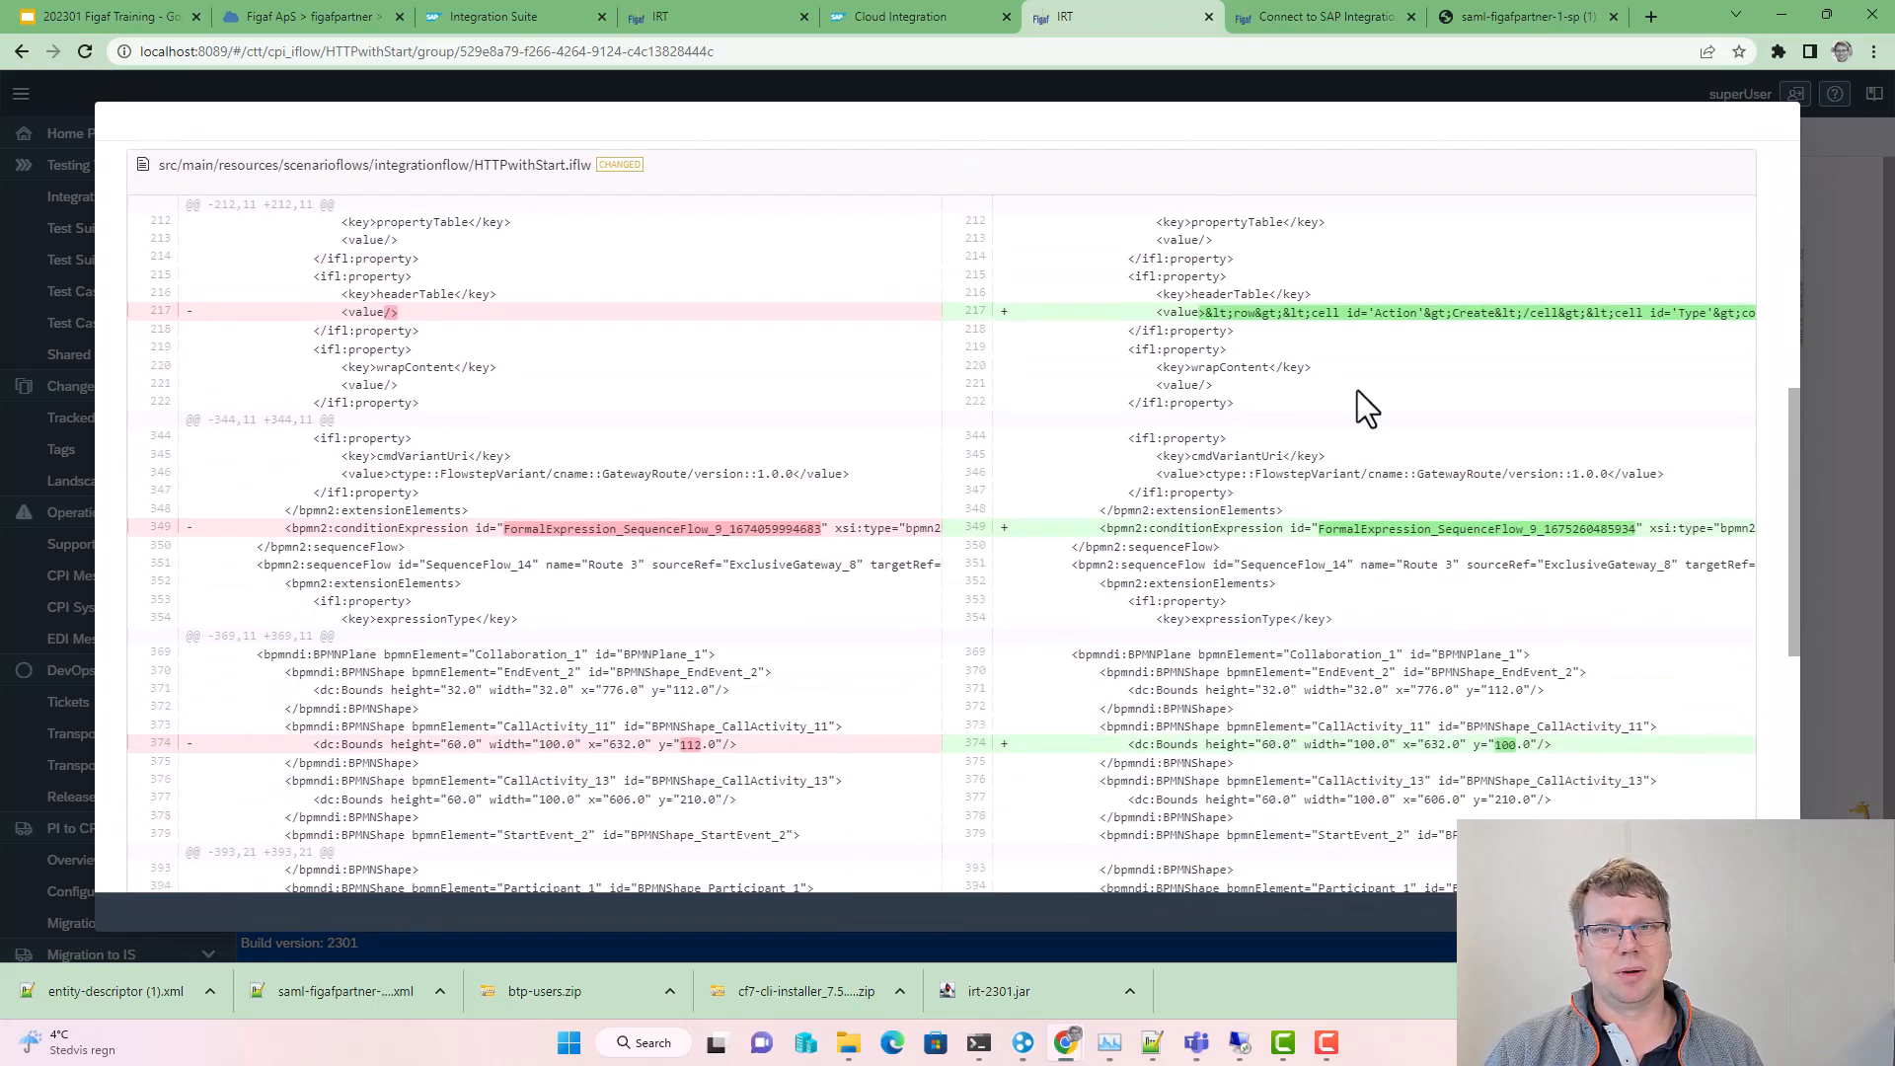
{"action": "scroll", "coordinate": [1007, 347], "scroll_direction": "down", "scroll_amount": 5}
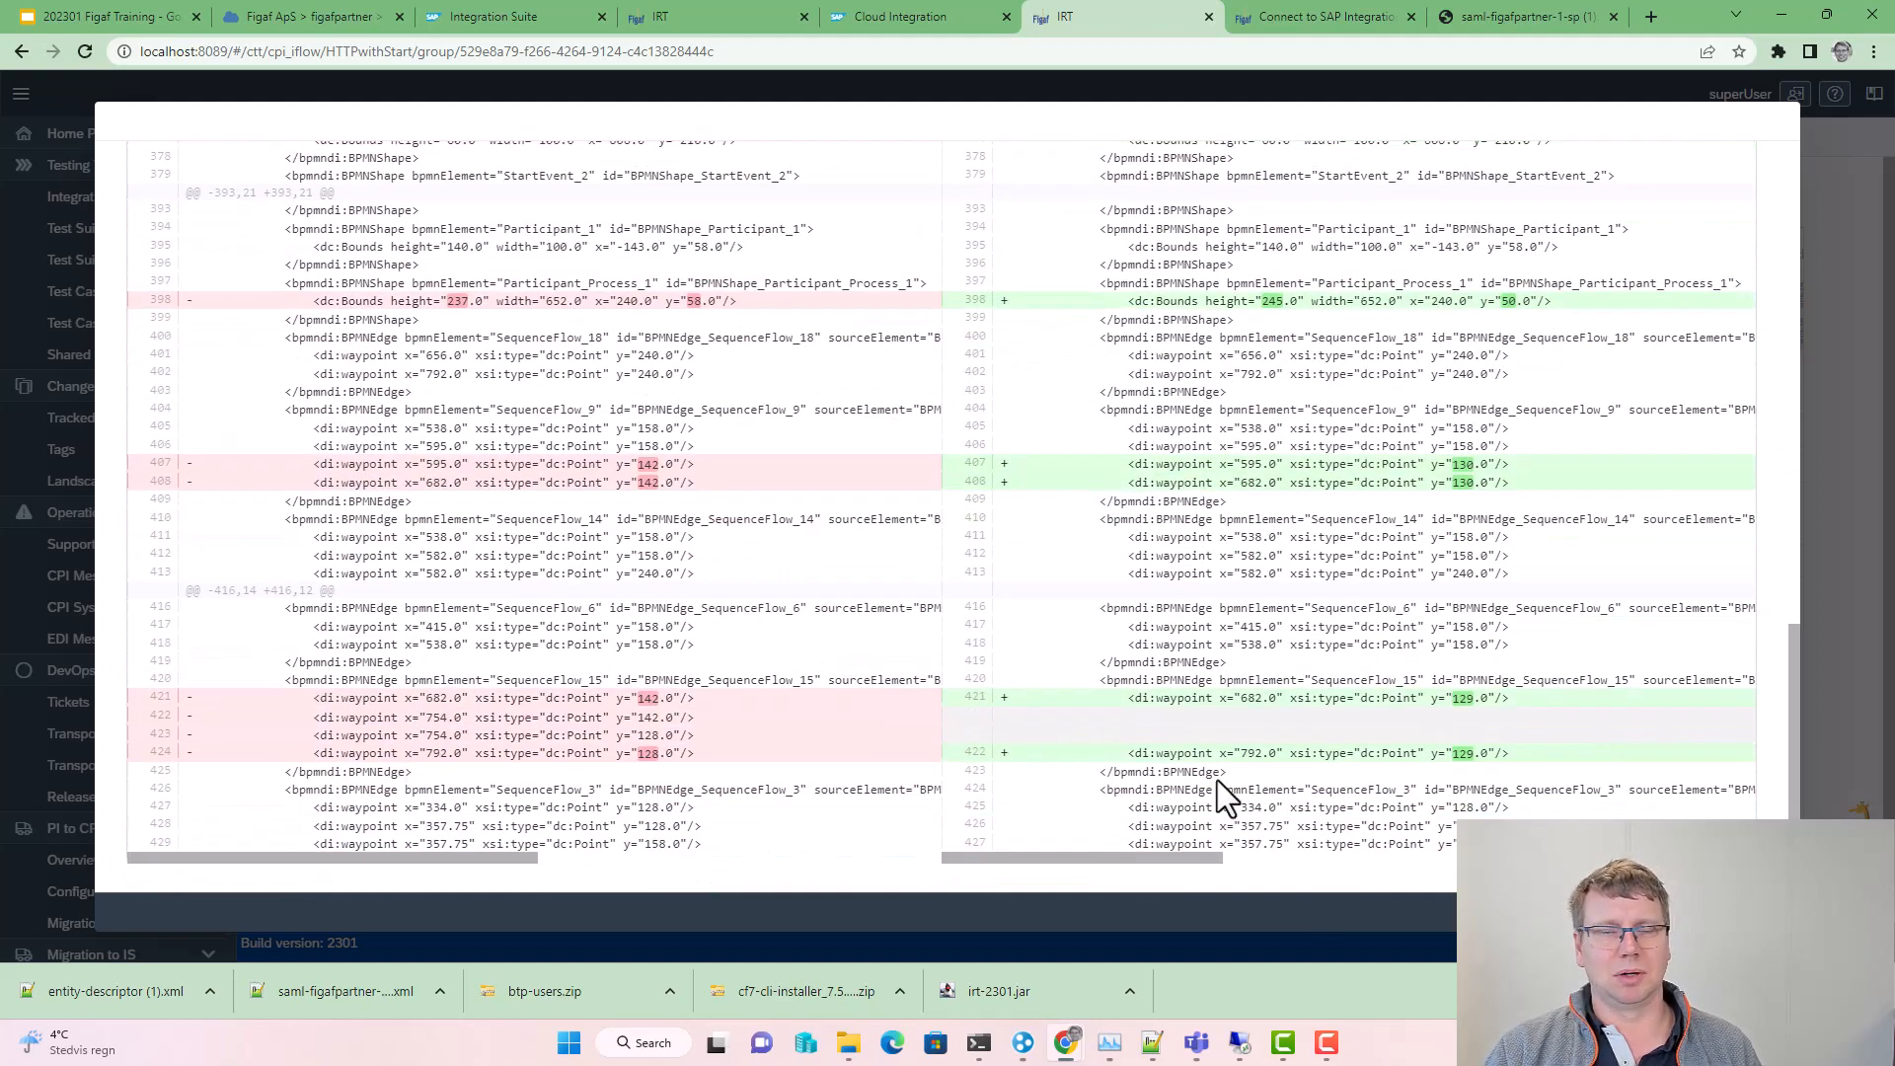
{"action": "key", "text": "Escape"}
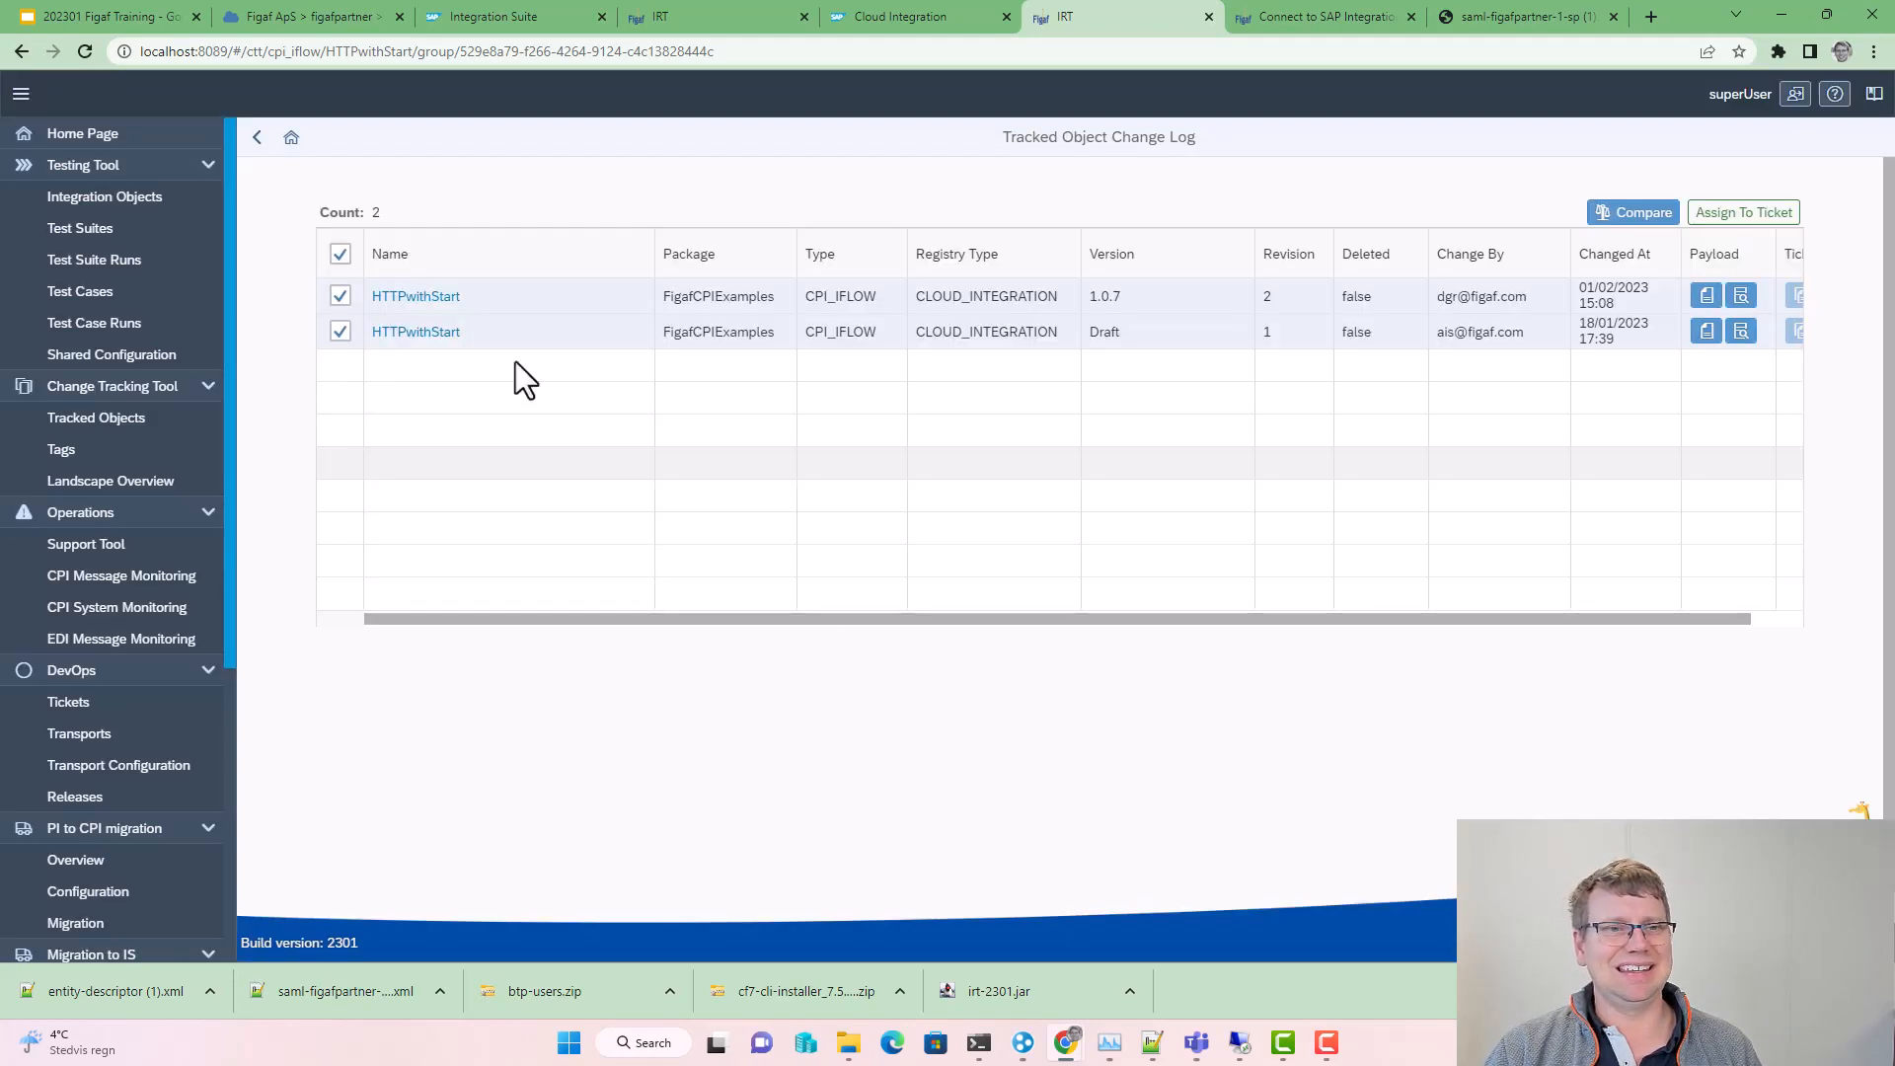
Step: Return to HTTPwithStart's object page, briefly viewing it in Integration Suite
{"action": "left_click", "coordinate": [256, 137]}
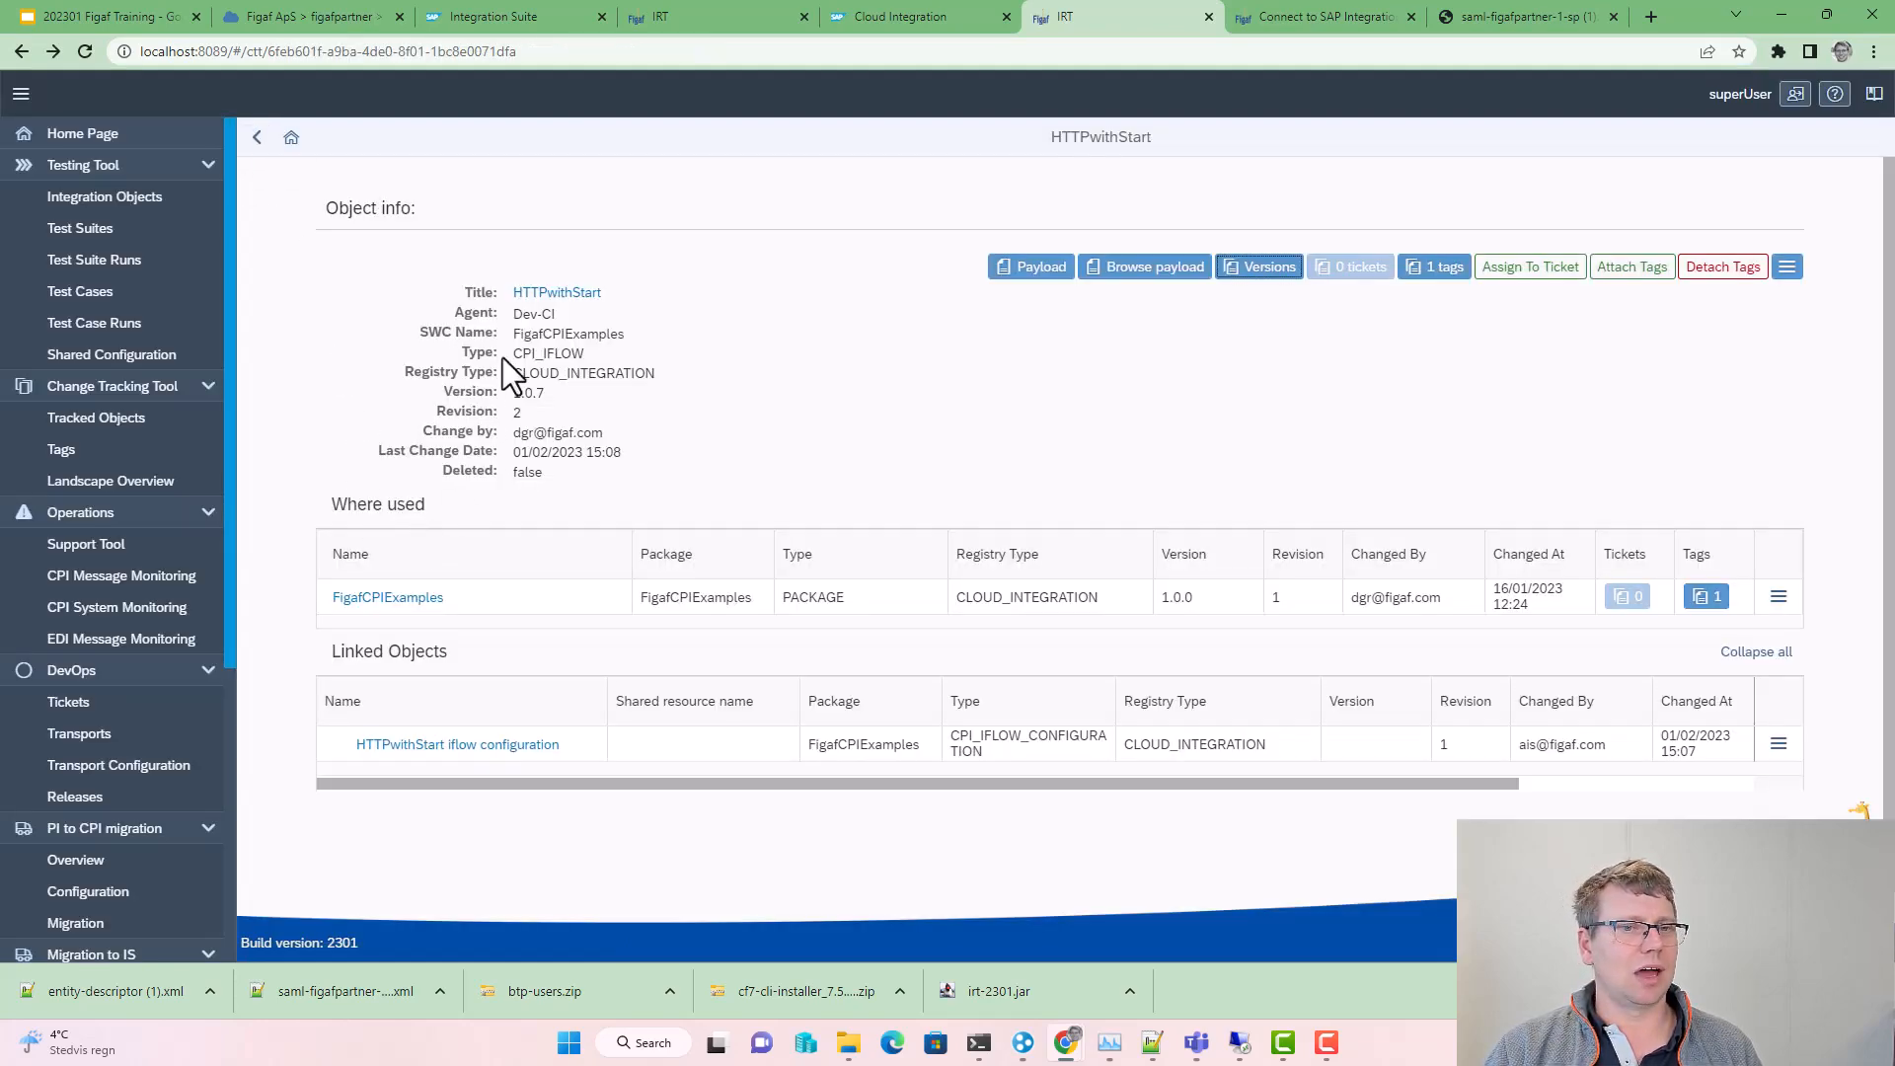
{"action": "left_click", "coordinate": [556, 293]}
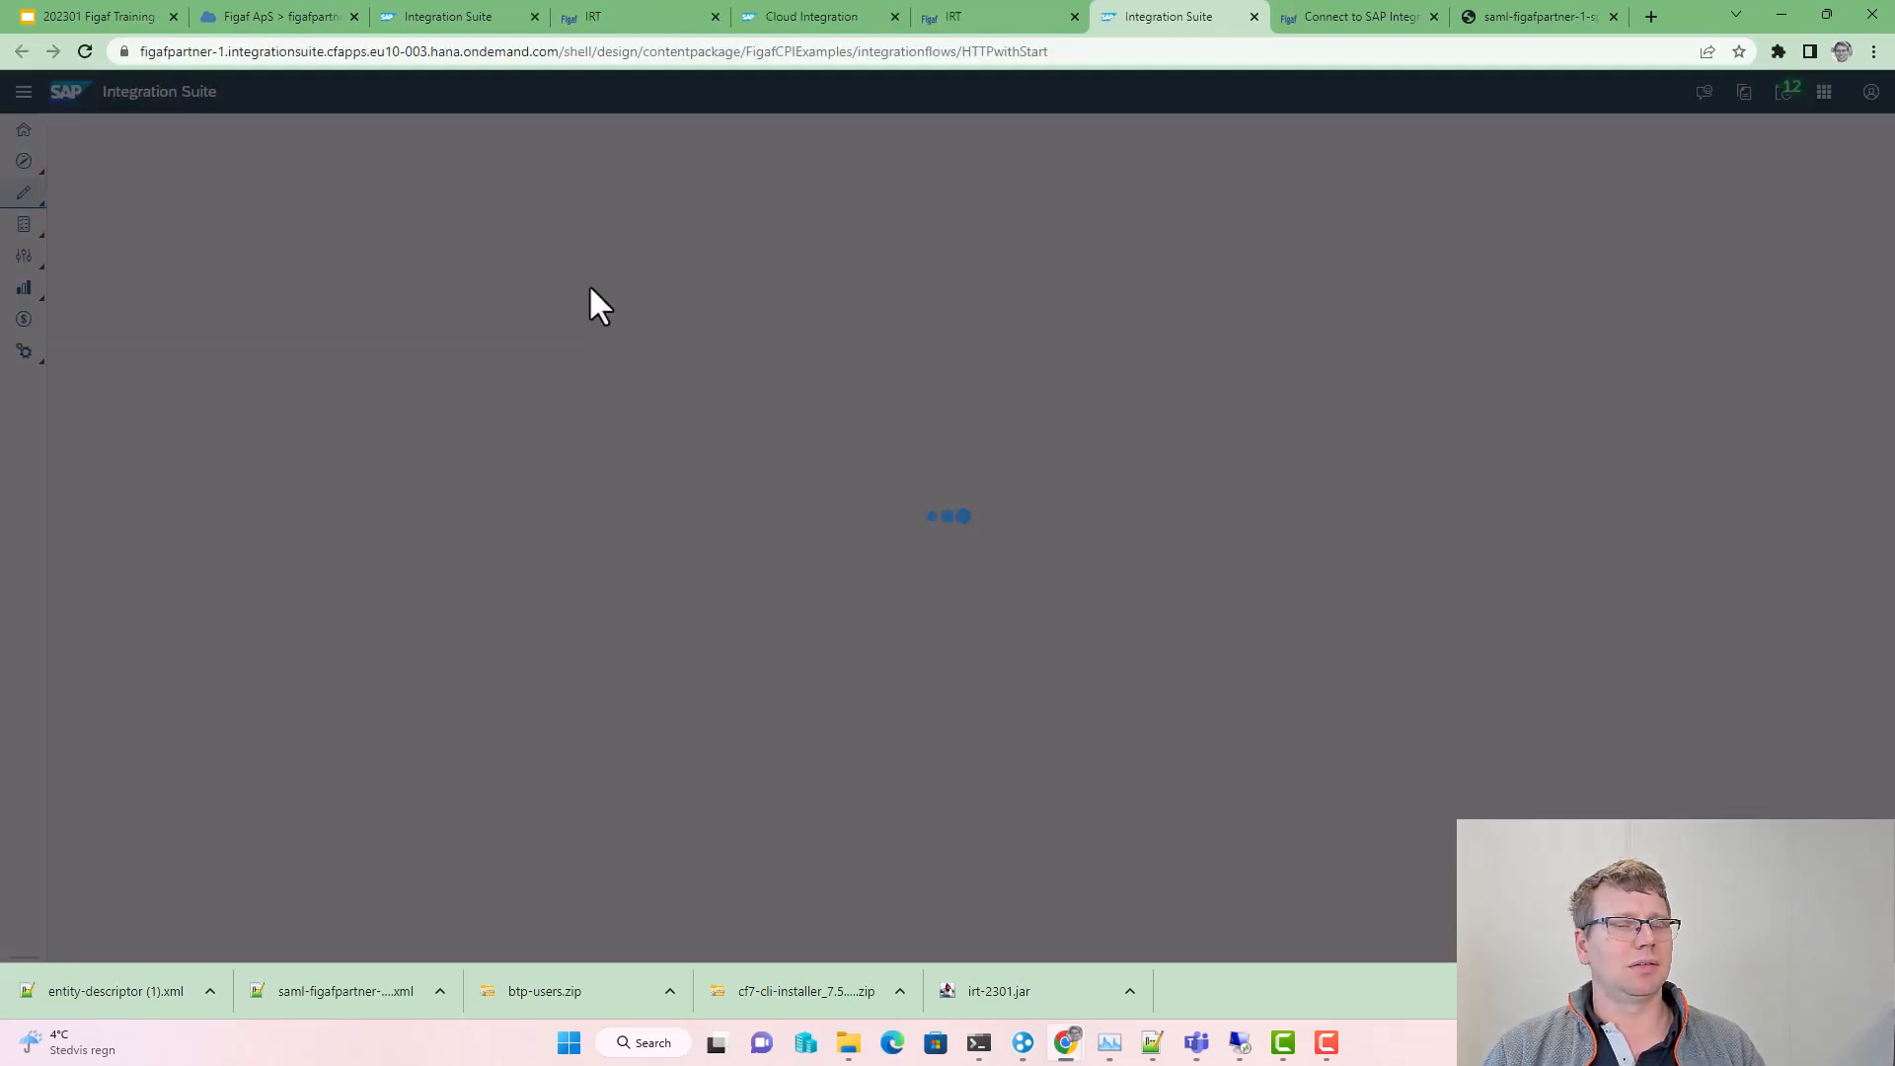
{"action": "key", "text": "ctrl+w"}
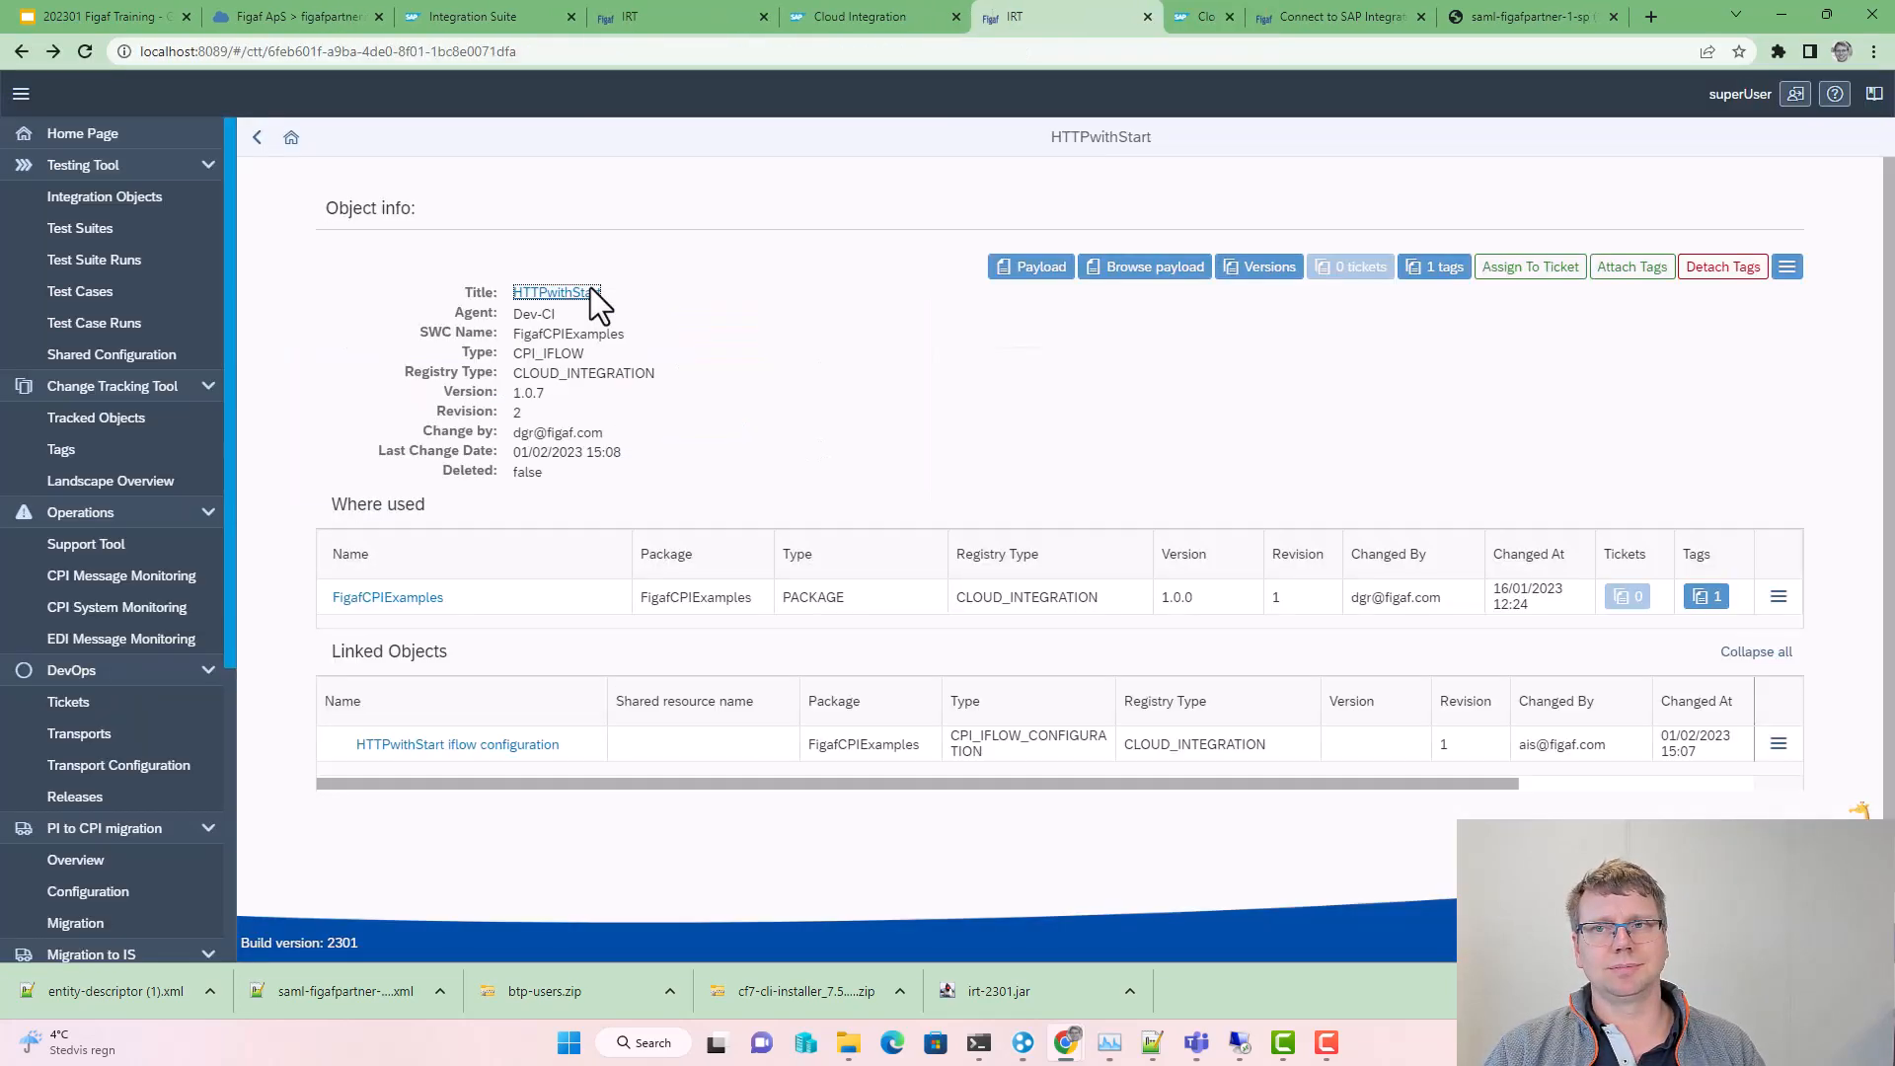
Step: Generate HTTPwithStart's scenario documentation and open the downloaded .xlsx workbook
{"action": "left_click", "coordinate": [1787, 268]}
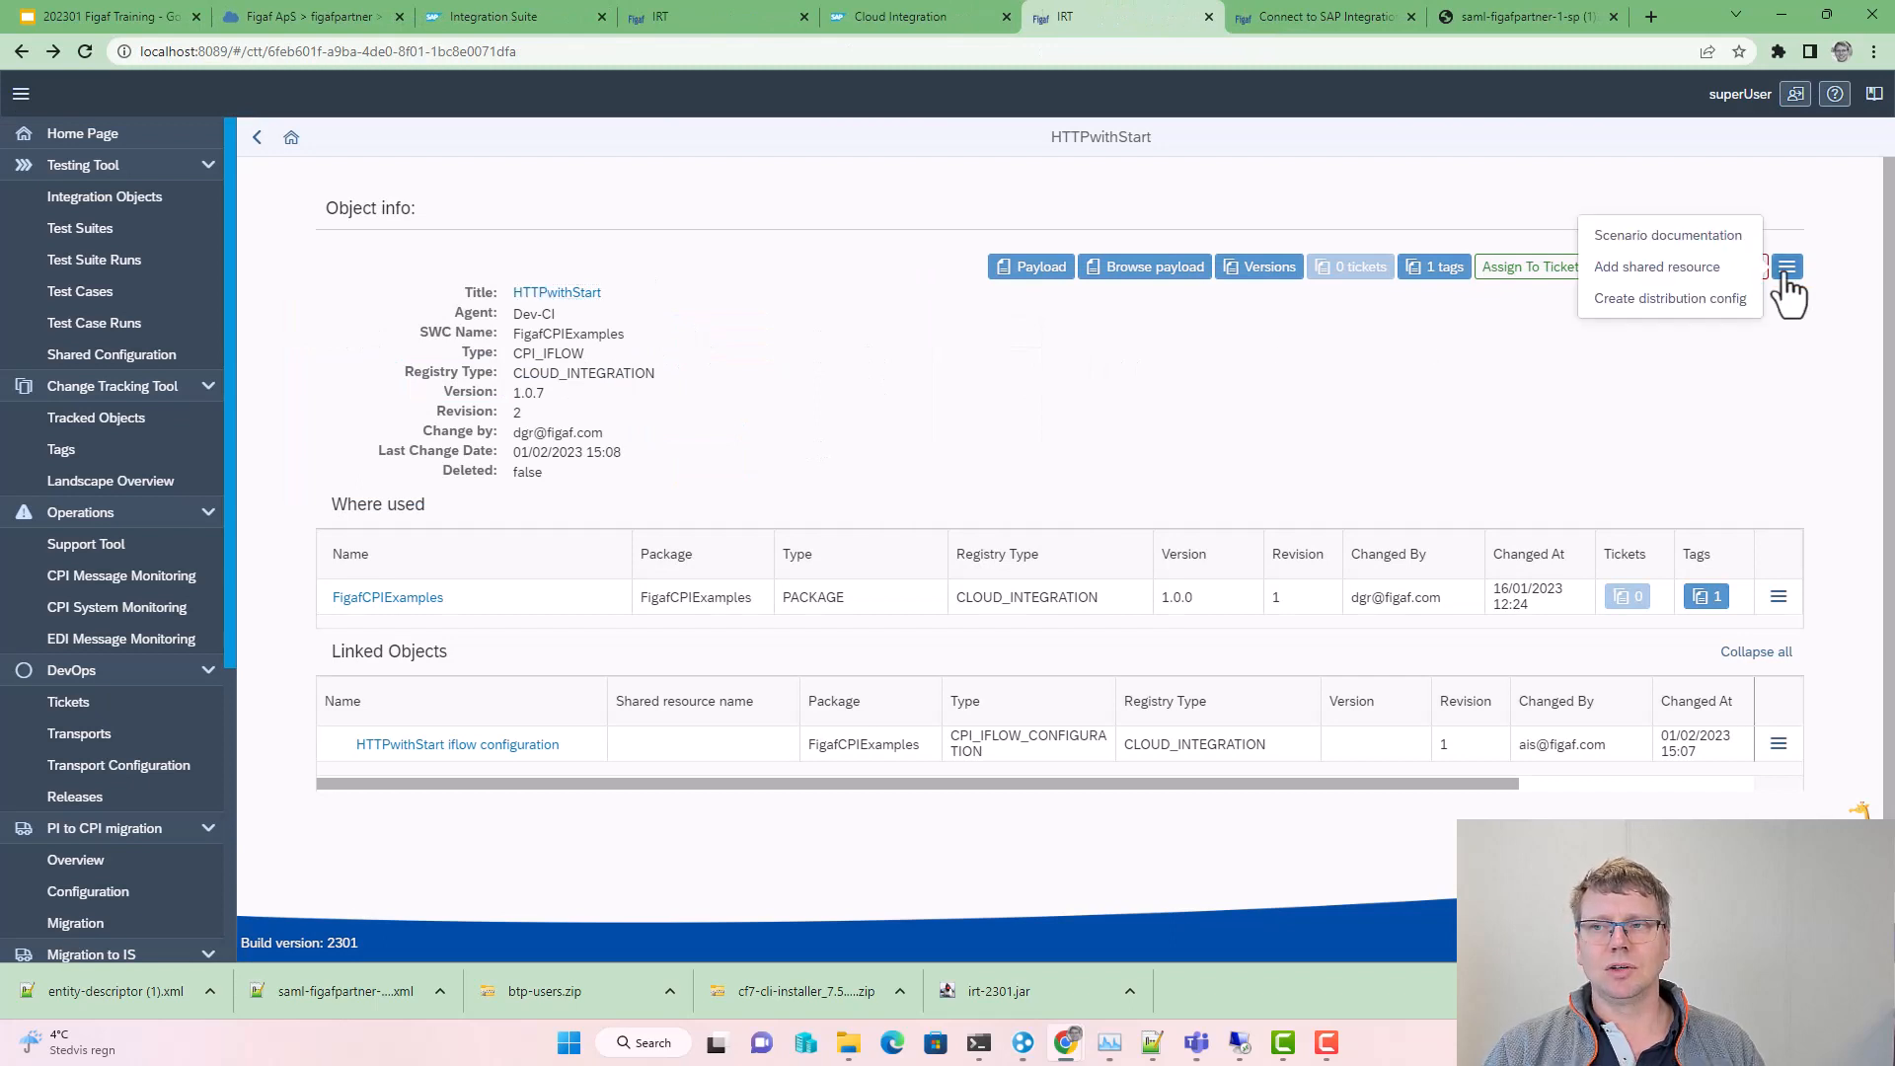
{"action": "left_click", "coordinate": [1718, 237]}
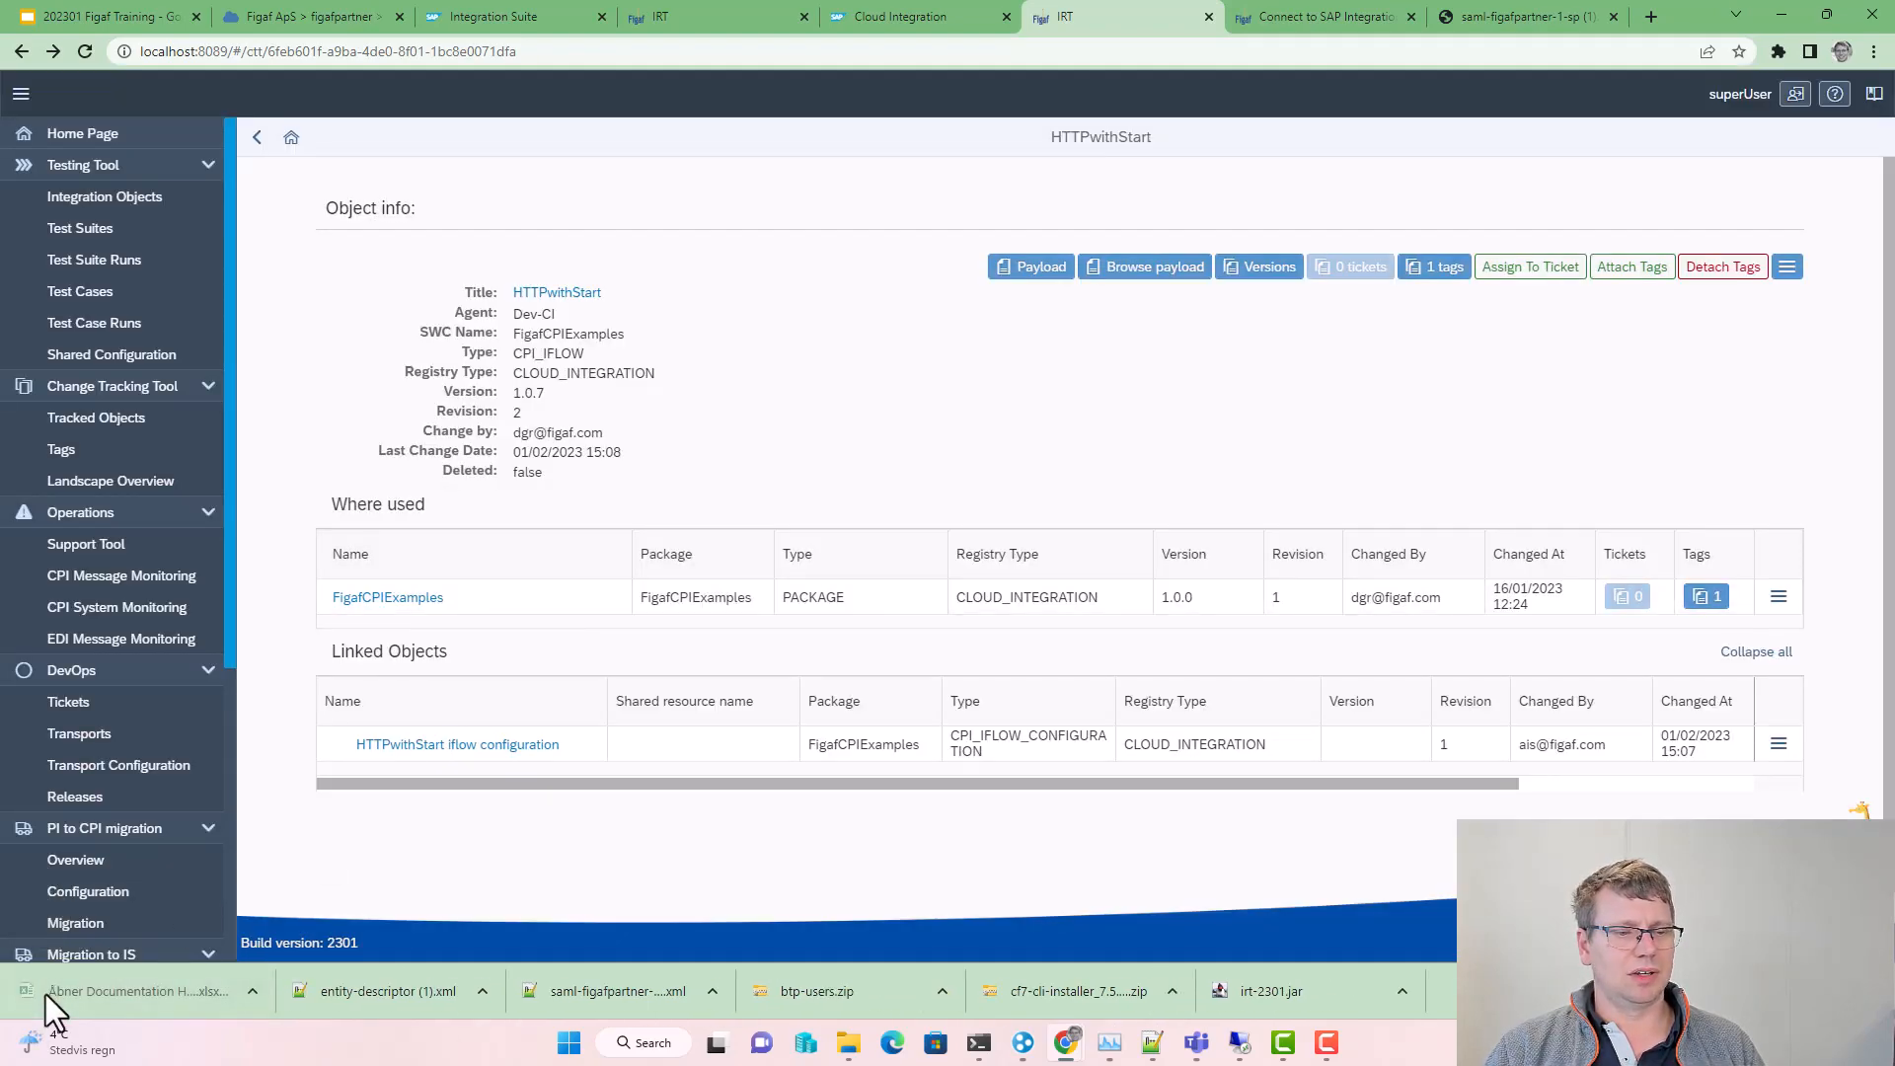
{"action": "left_click", "coordinate": [45, 993]}
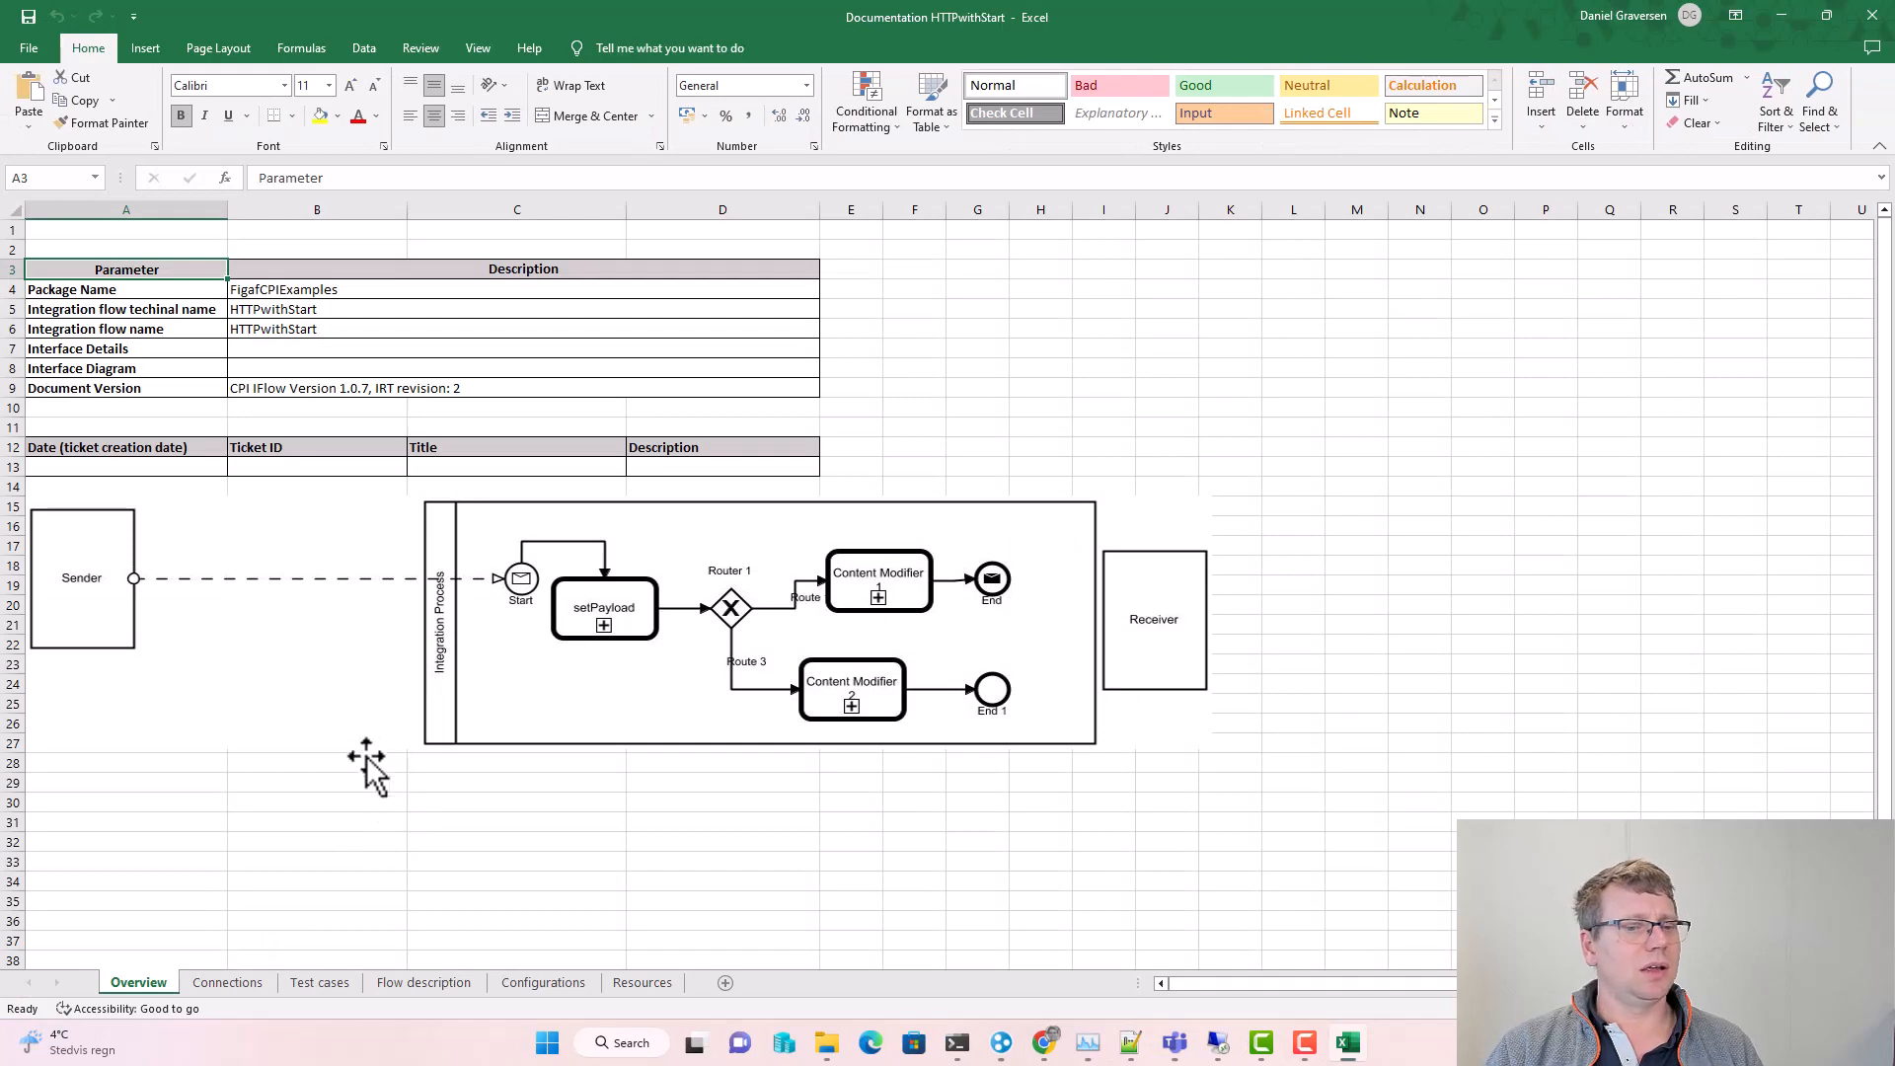
Step: Page through the Connections, Test cases, Flow description, Configurations and Resources sheets, then minimize Excel
{"action": "left_click", "coordinate": [200, 987]}
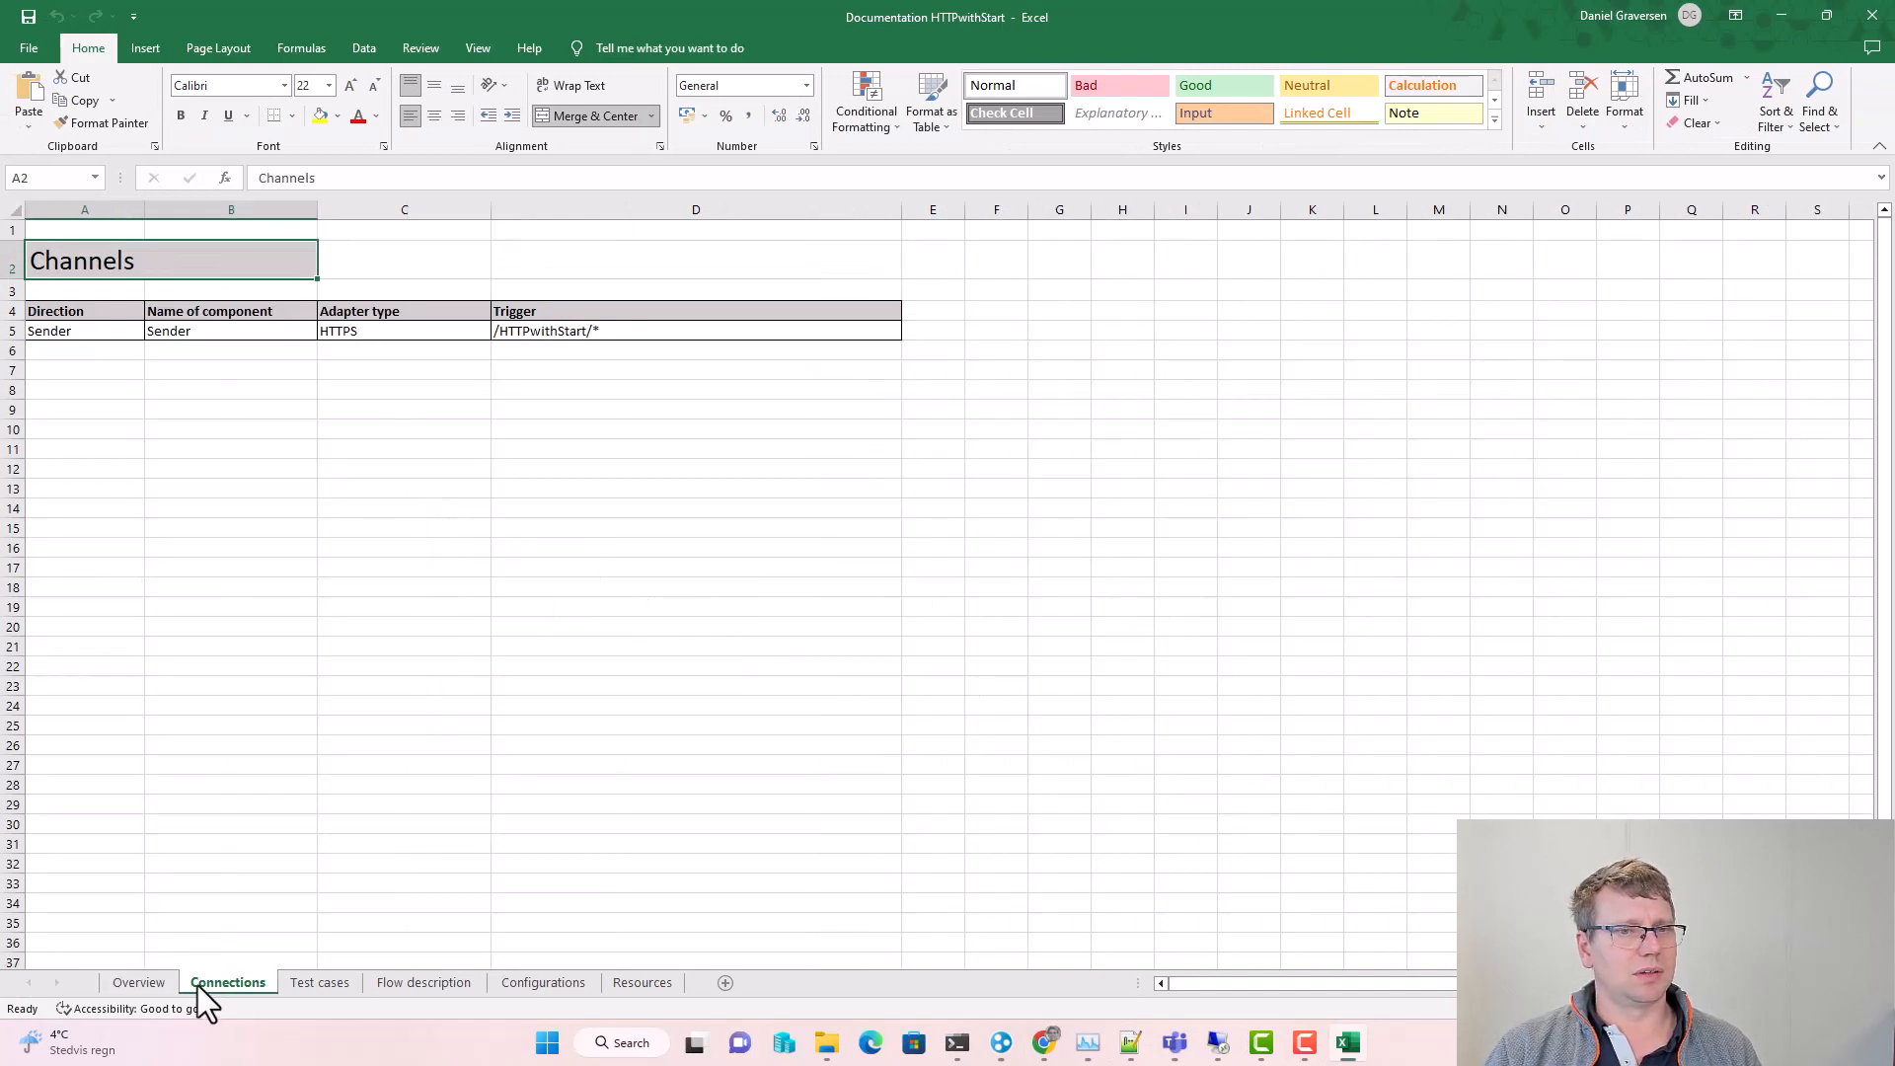
{"action": "left_click", "coordinate": [311, 981]}
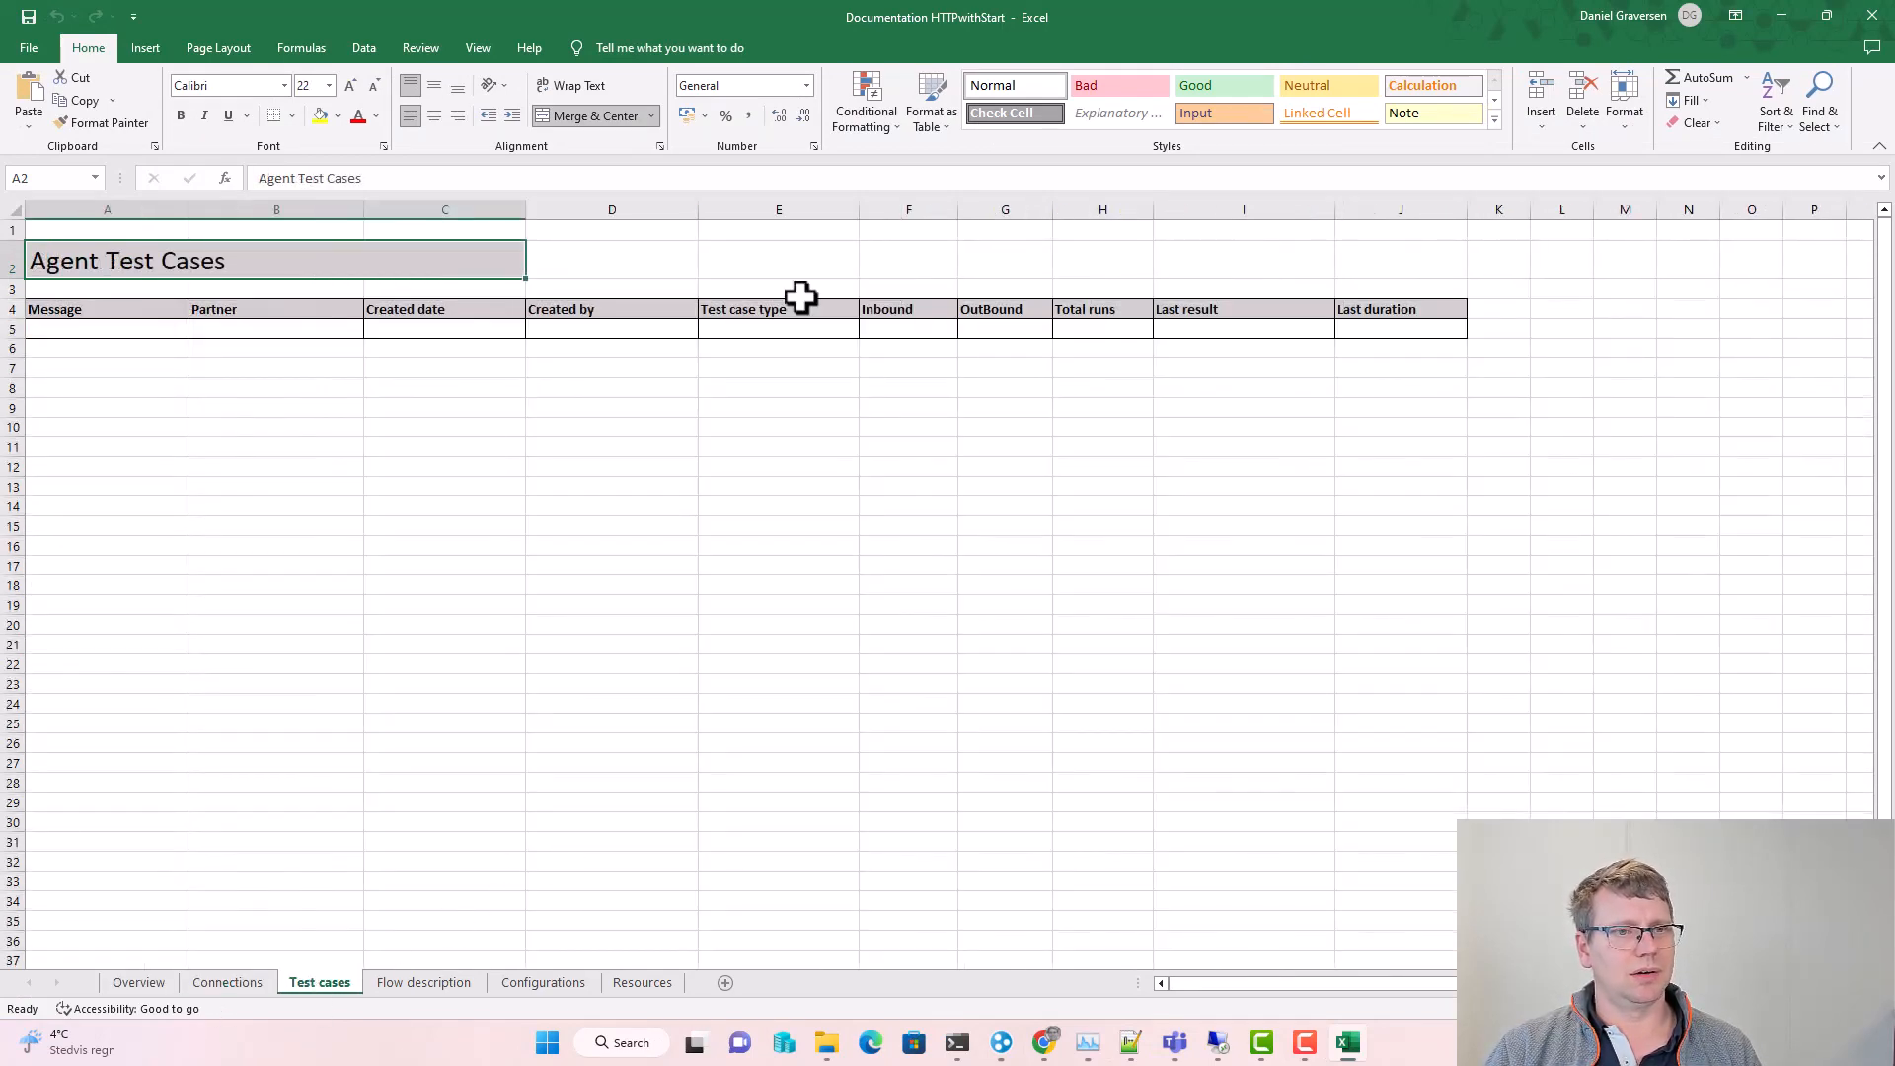
{"action": "left_click", "coordinate": [408, 979]}
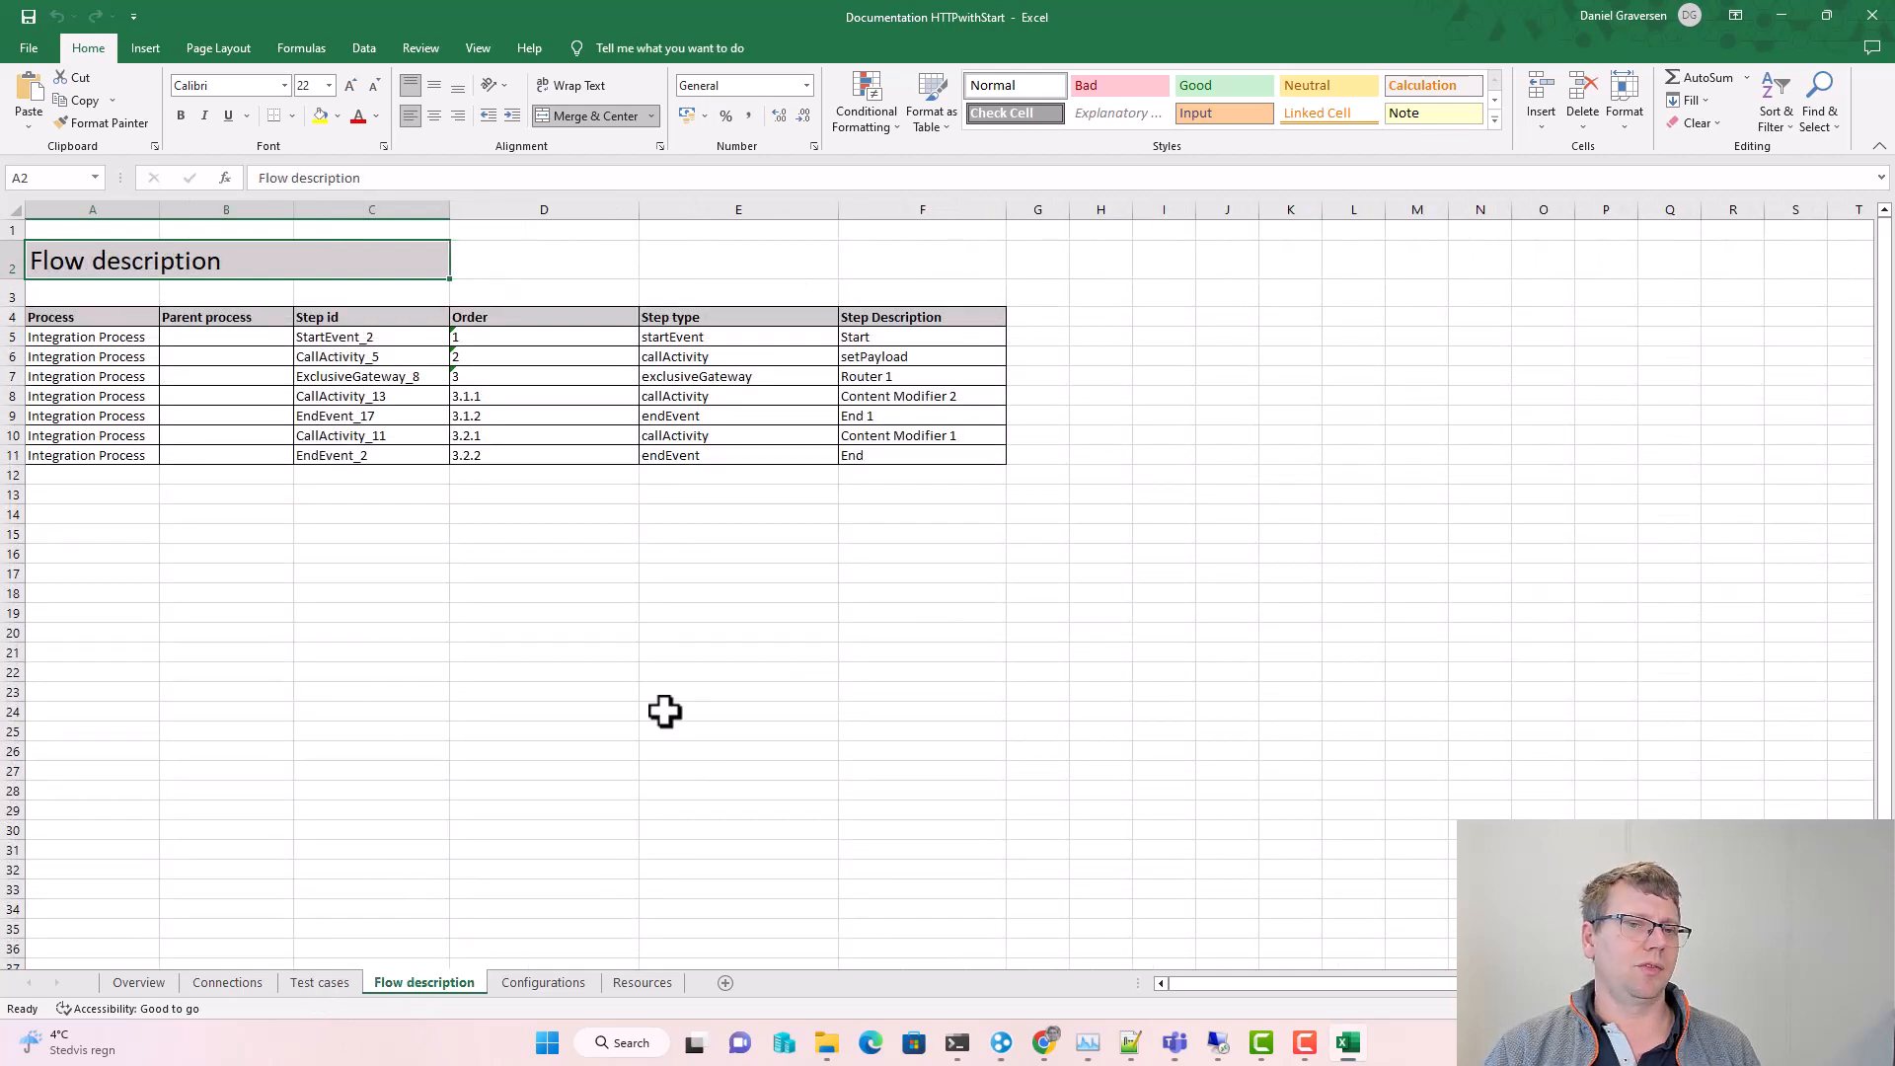
{"action": "left_click", "coordinate": [546, 979]}
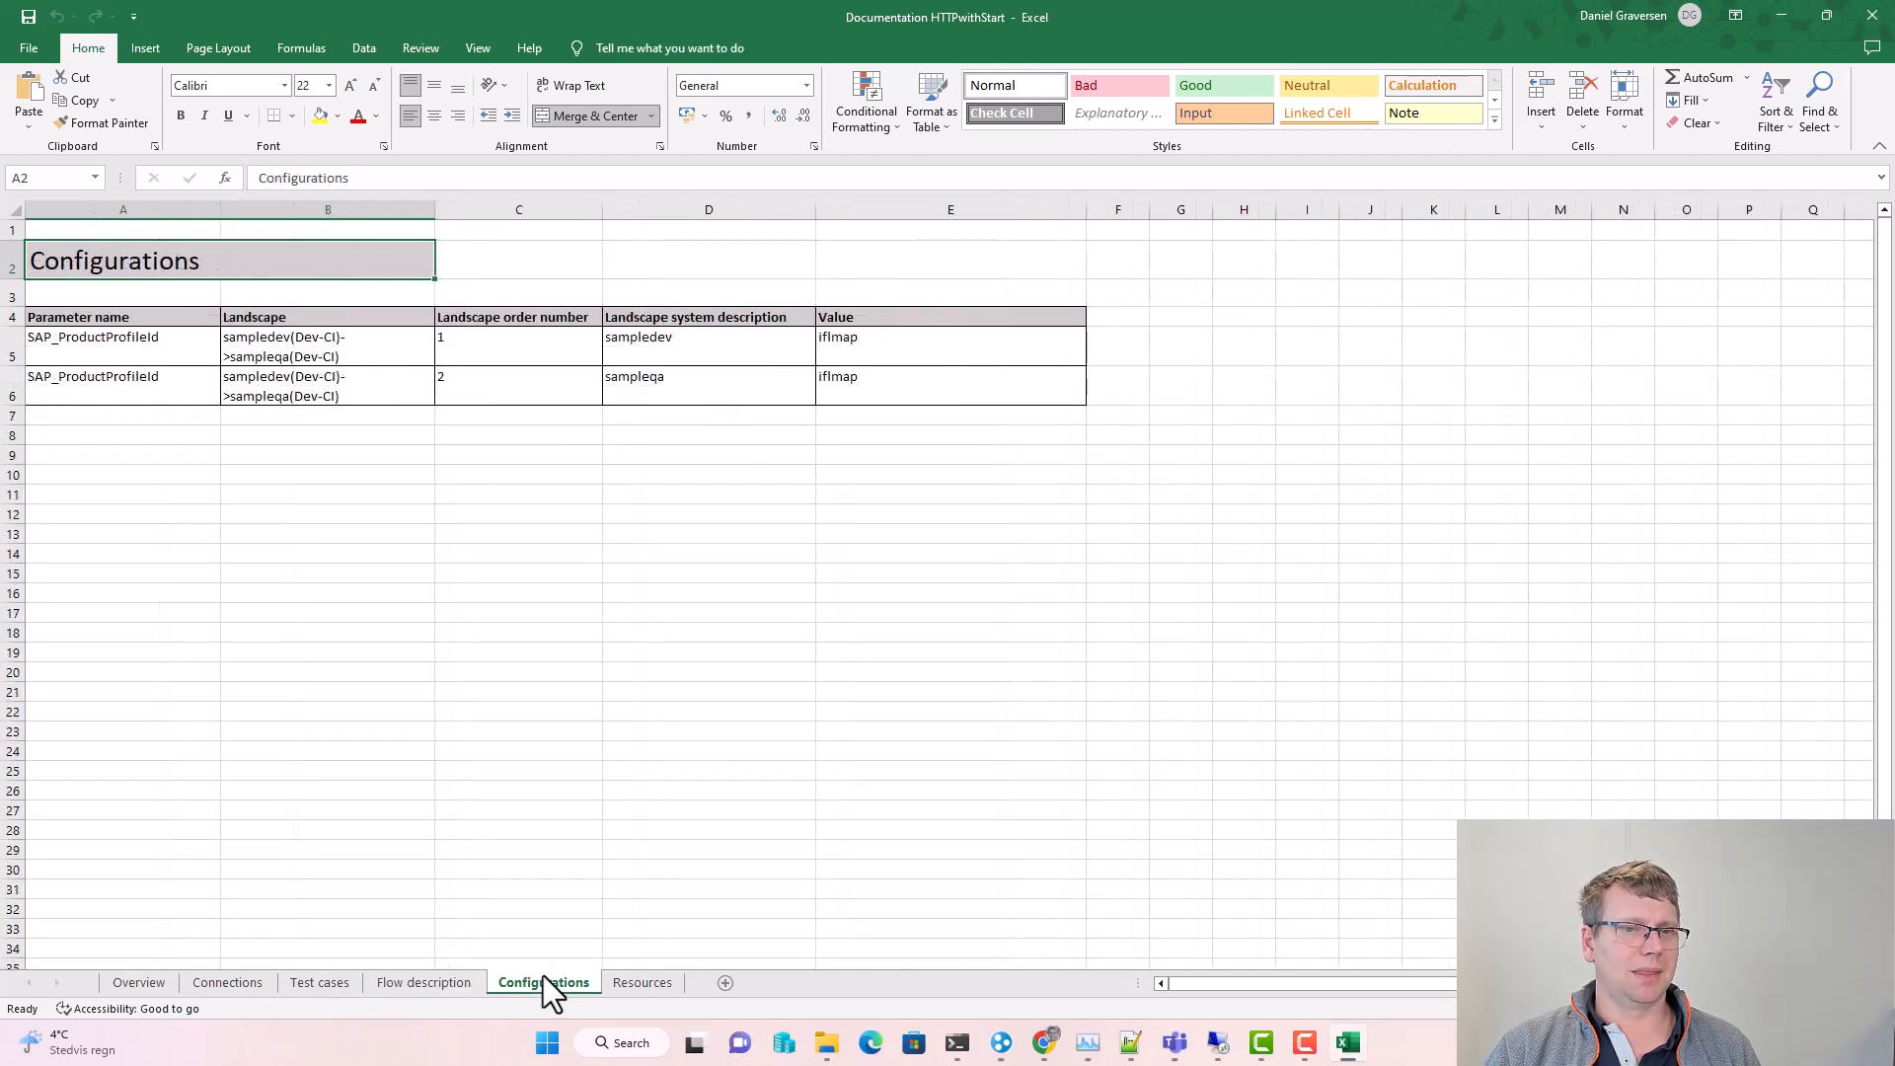
{"action": "left_click", "coordinate": [642, 983]}
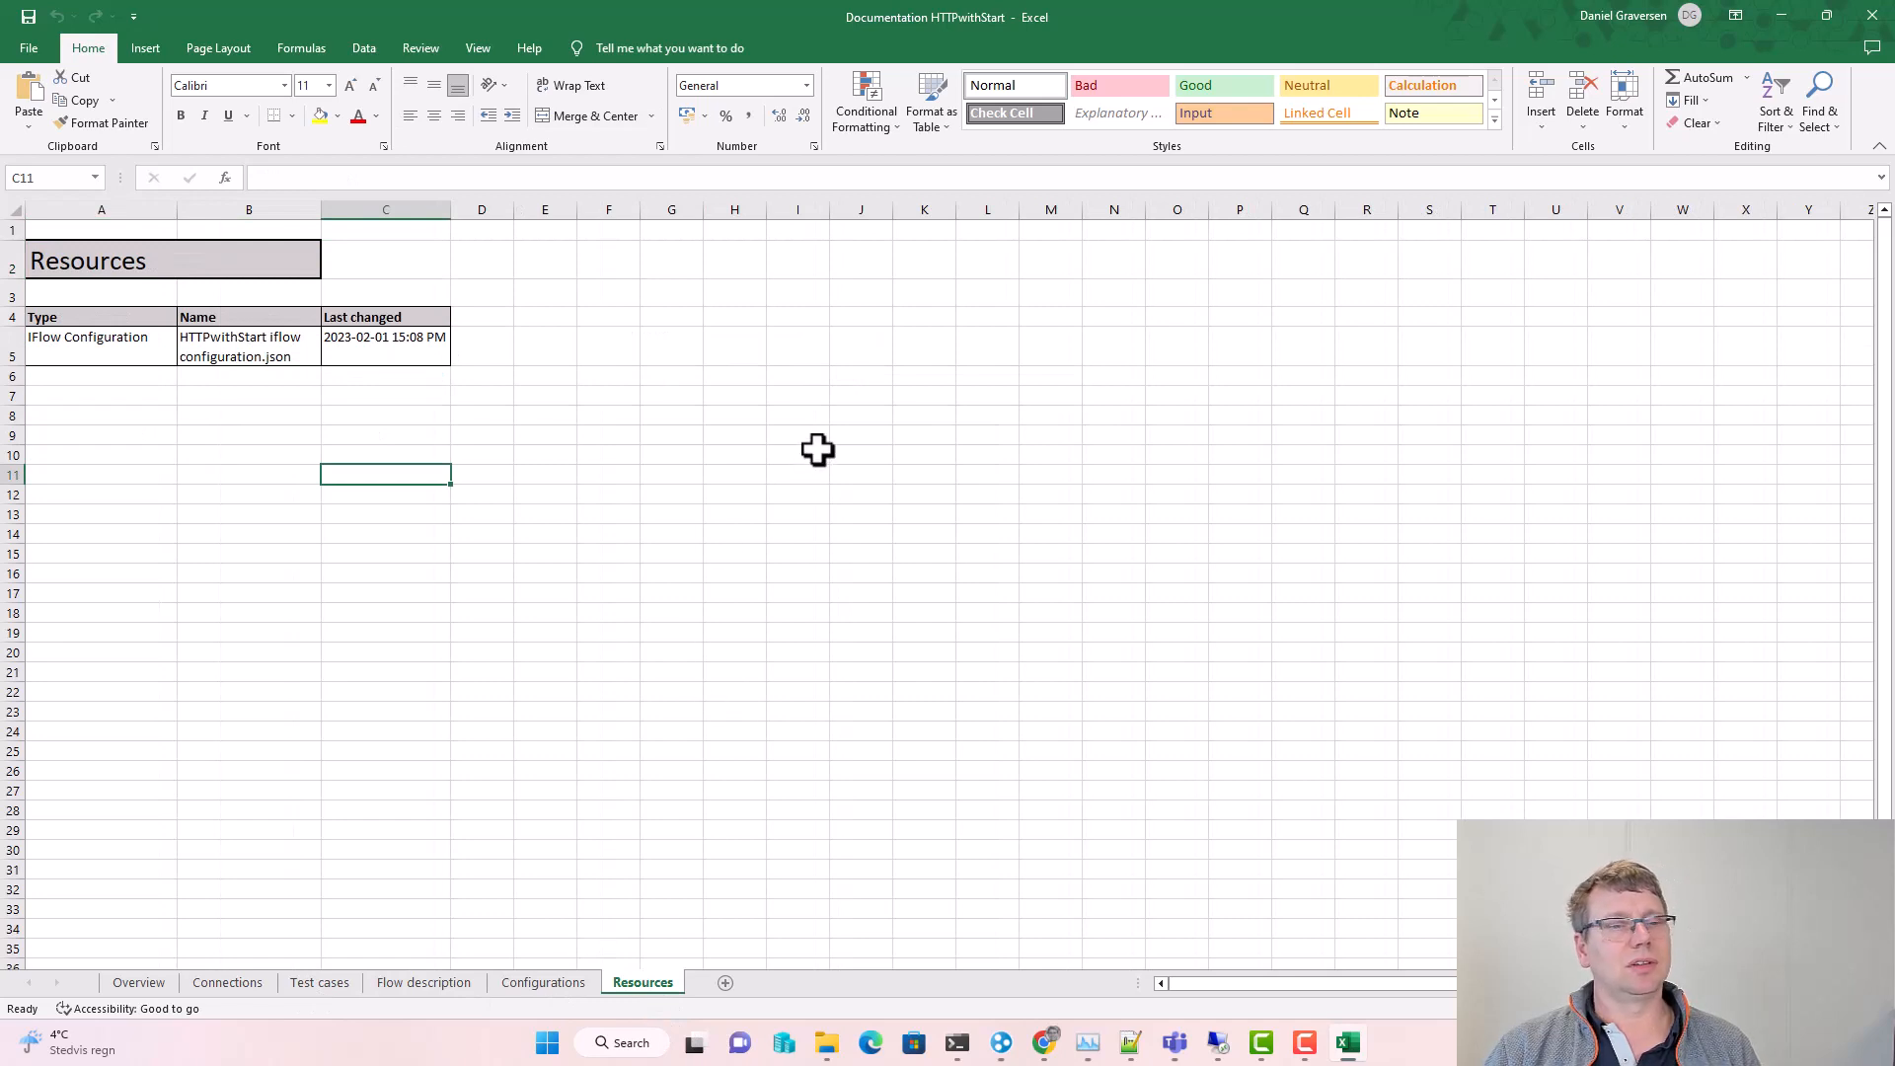
{"action": "left_click", "coordinate": [1773, 16]}
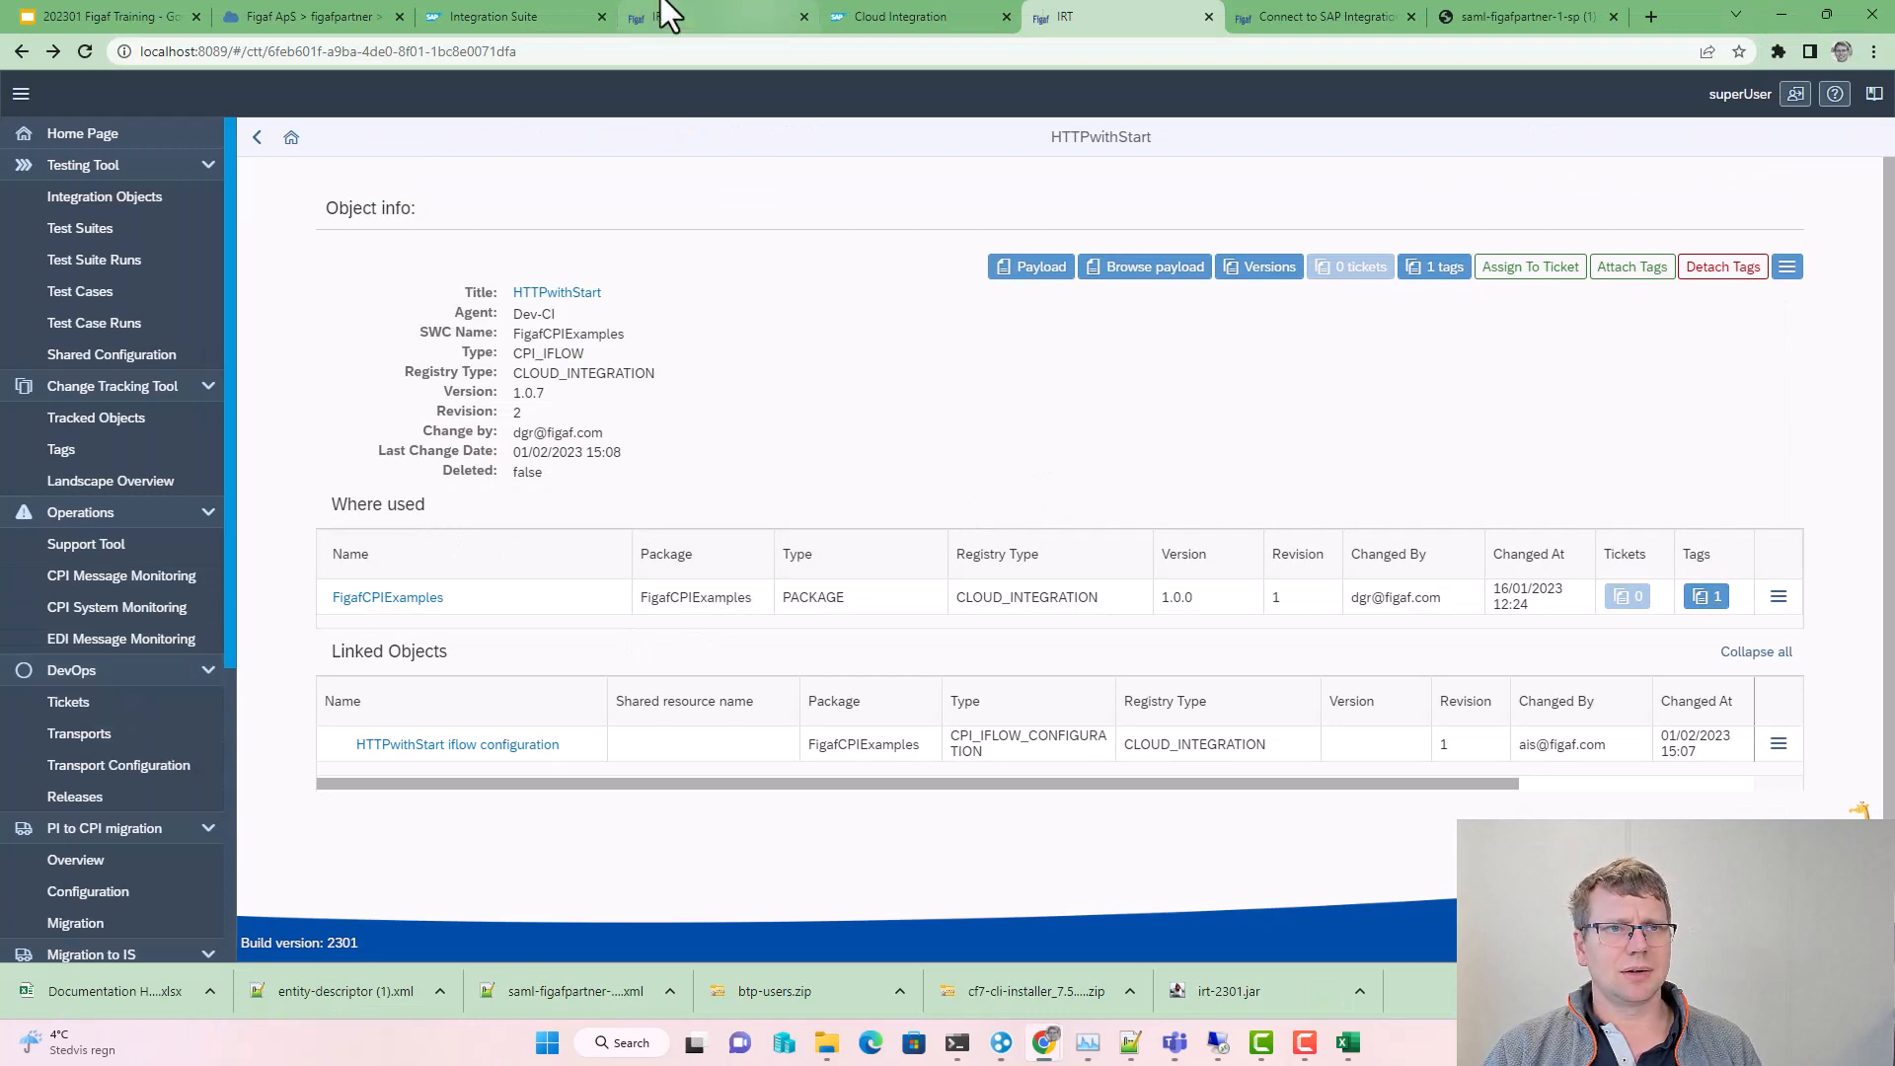
Step: Show the Synchronization and Check iflow comparison slides, then open IRT's Agents configuration
{"action": "left_click", "coordinate": [114, 16]}
{"action": "left_click", "coordinate": [67, 675]}
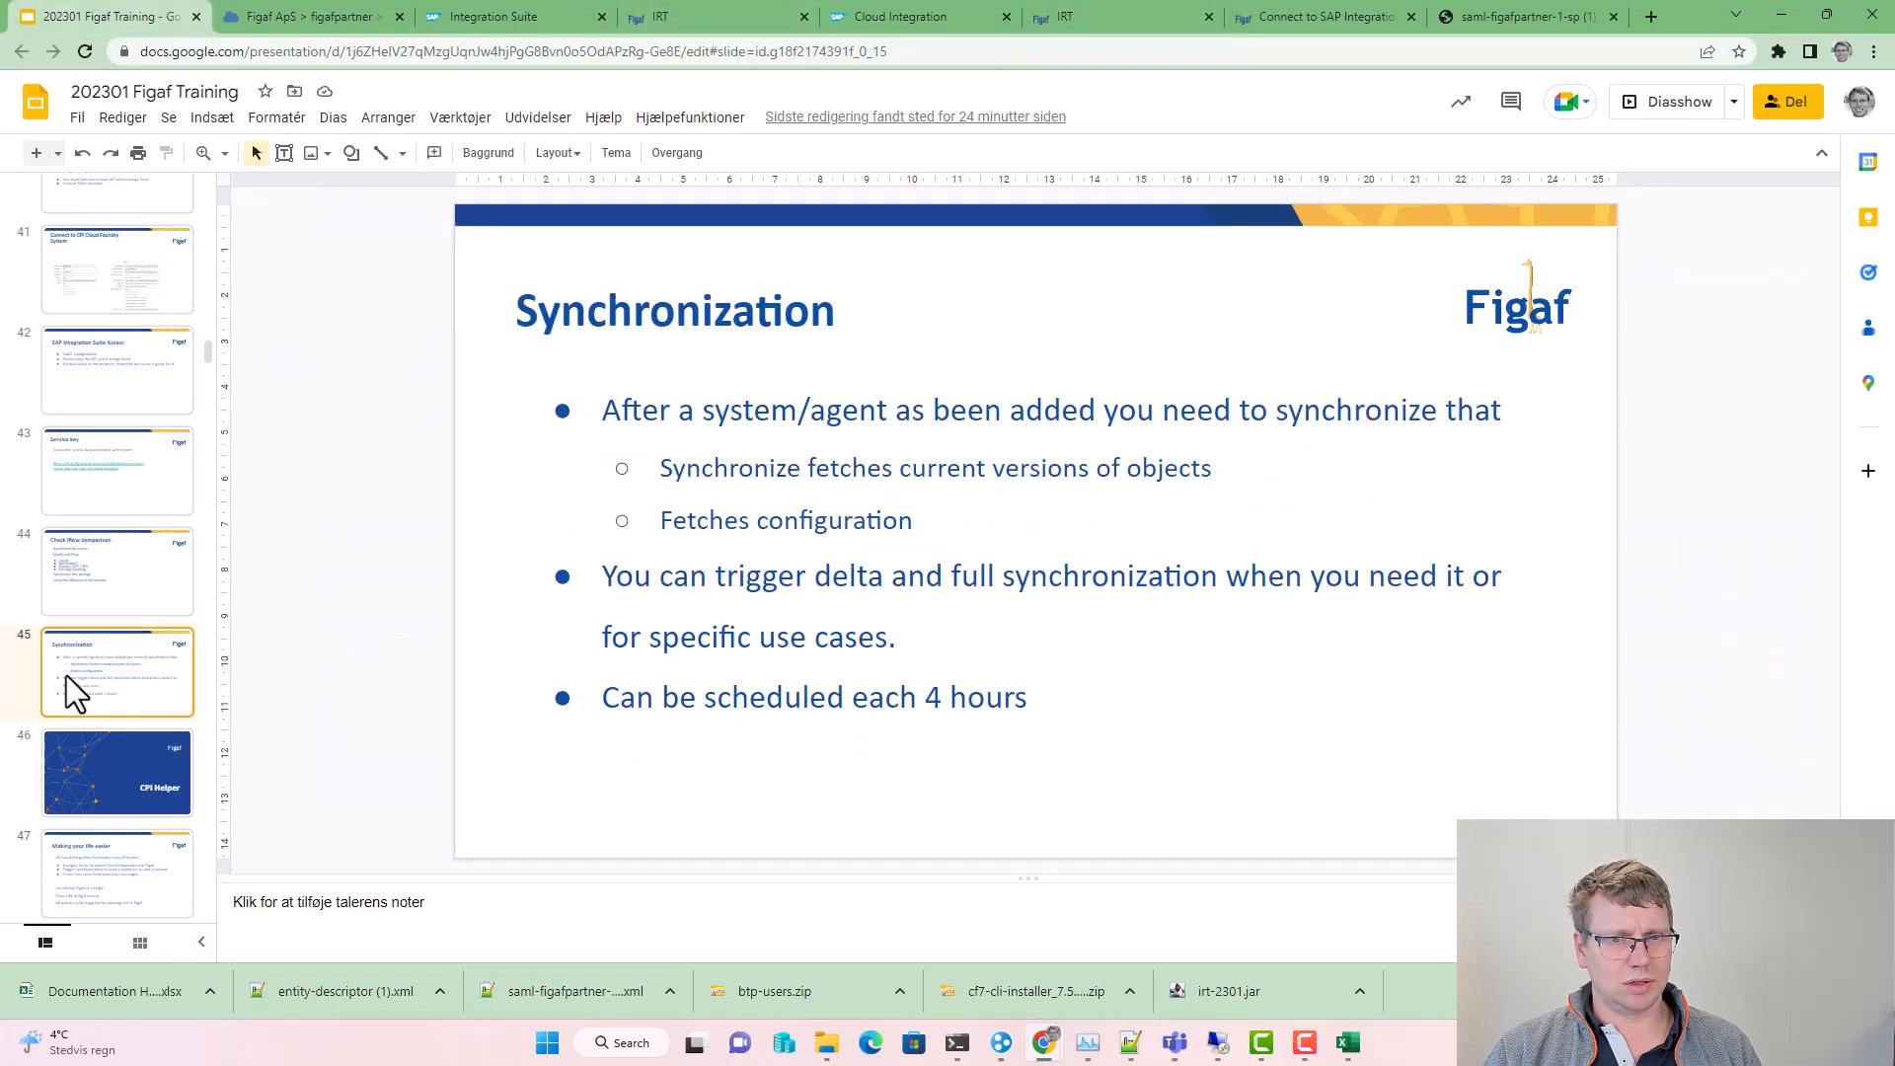
{"action": "left_click", "coordinate": [74, 598]}
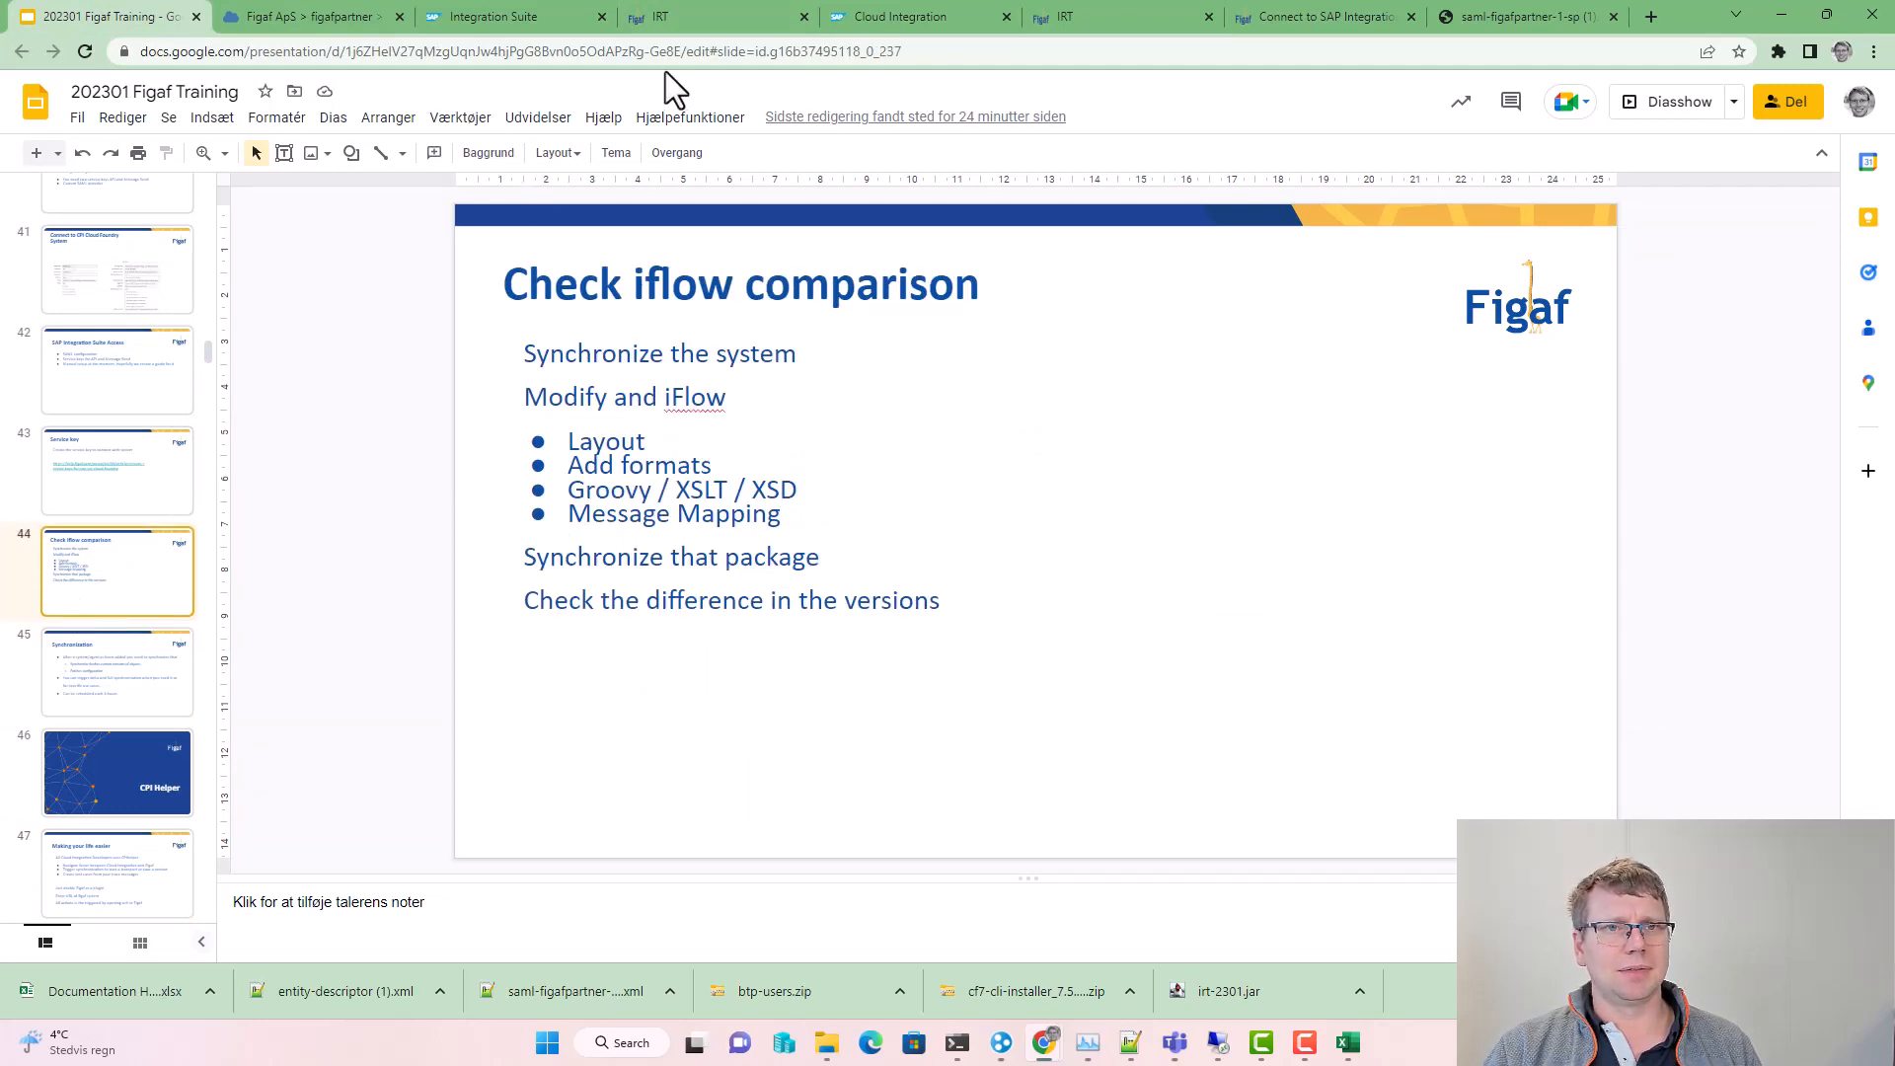
{"action": "left_click", "coordinate": [685, 13]}
{"action": "scroll", "coordinate": [112, 797], "scroll_direction": "down", "scroll_amount": 3}
{"action": "left_click", "coordinate": [94, 785]}
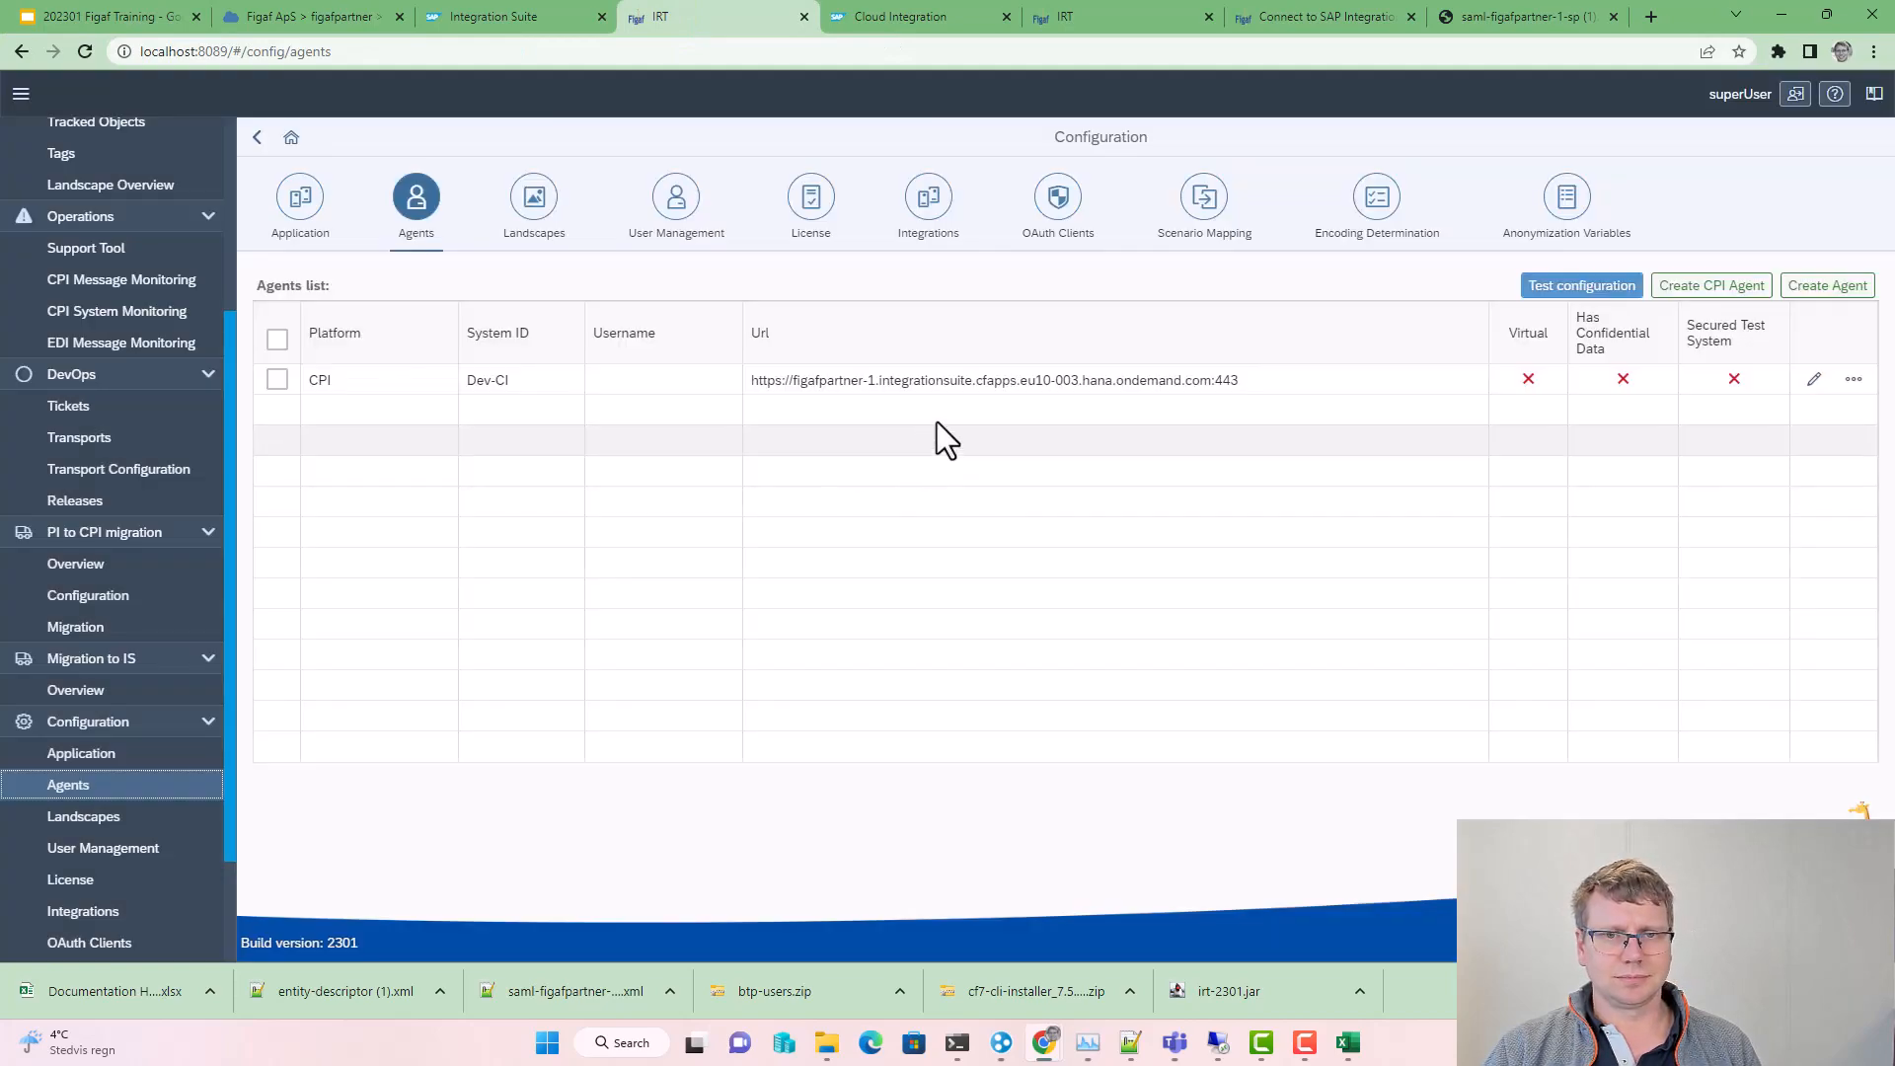
Step: Open Dev-CI's settings, inspect its IFLMap Host, leave automatic synchronization off, and save
{"action": "left_click", "coordinate": [1813, 380]}
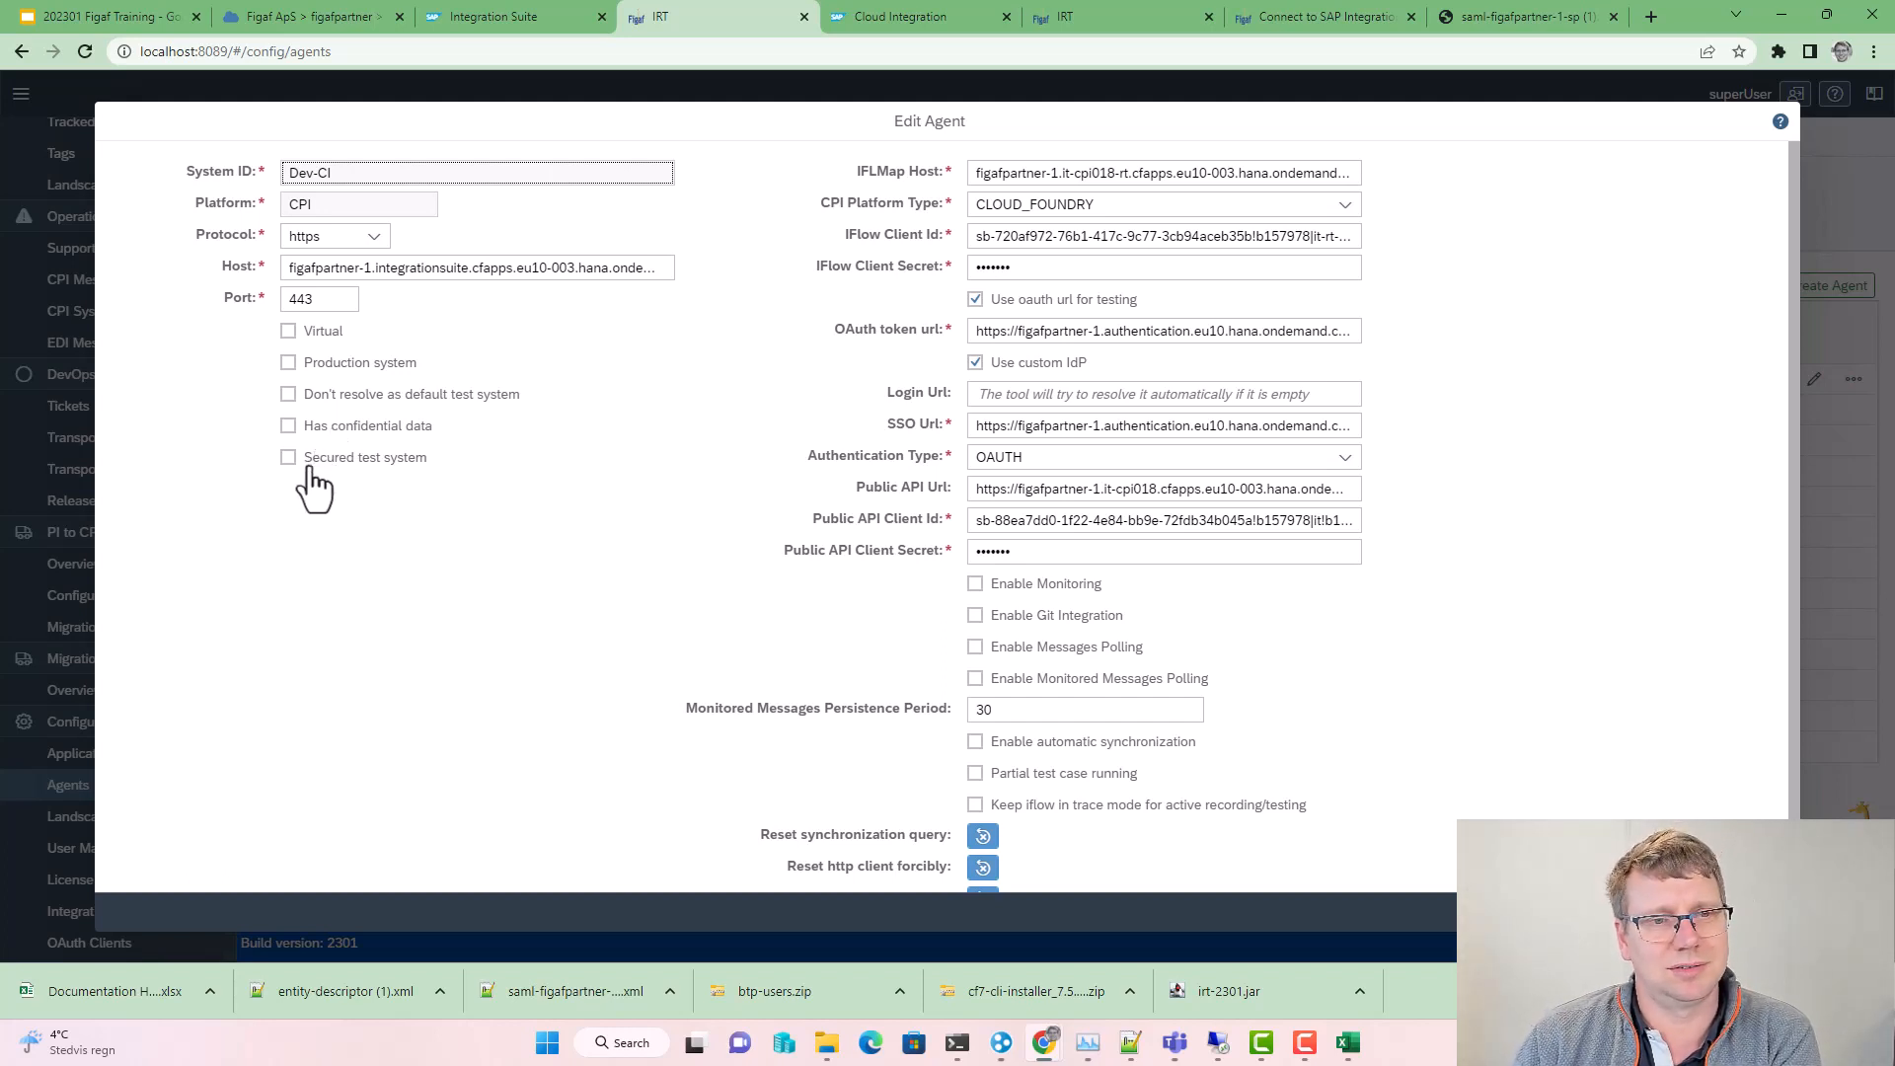
{"action": "left_click", "coordinate": [1115, 173]}
{"action": "left_click_drag", "start_coordinate": [1115, 172], "coordinate": [1208, 173]}
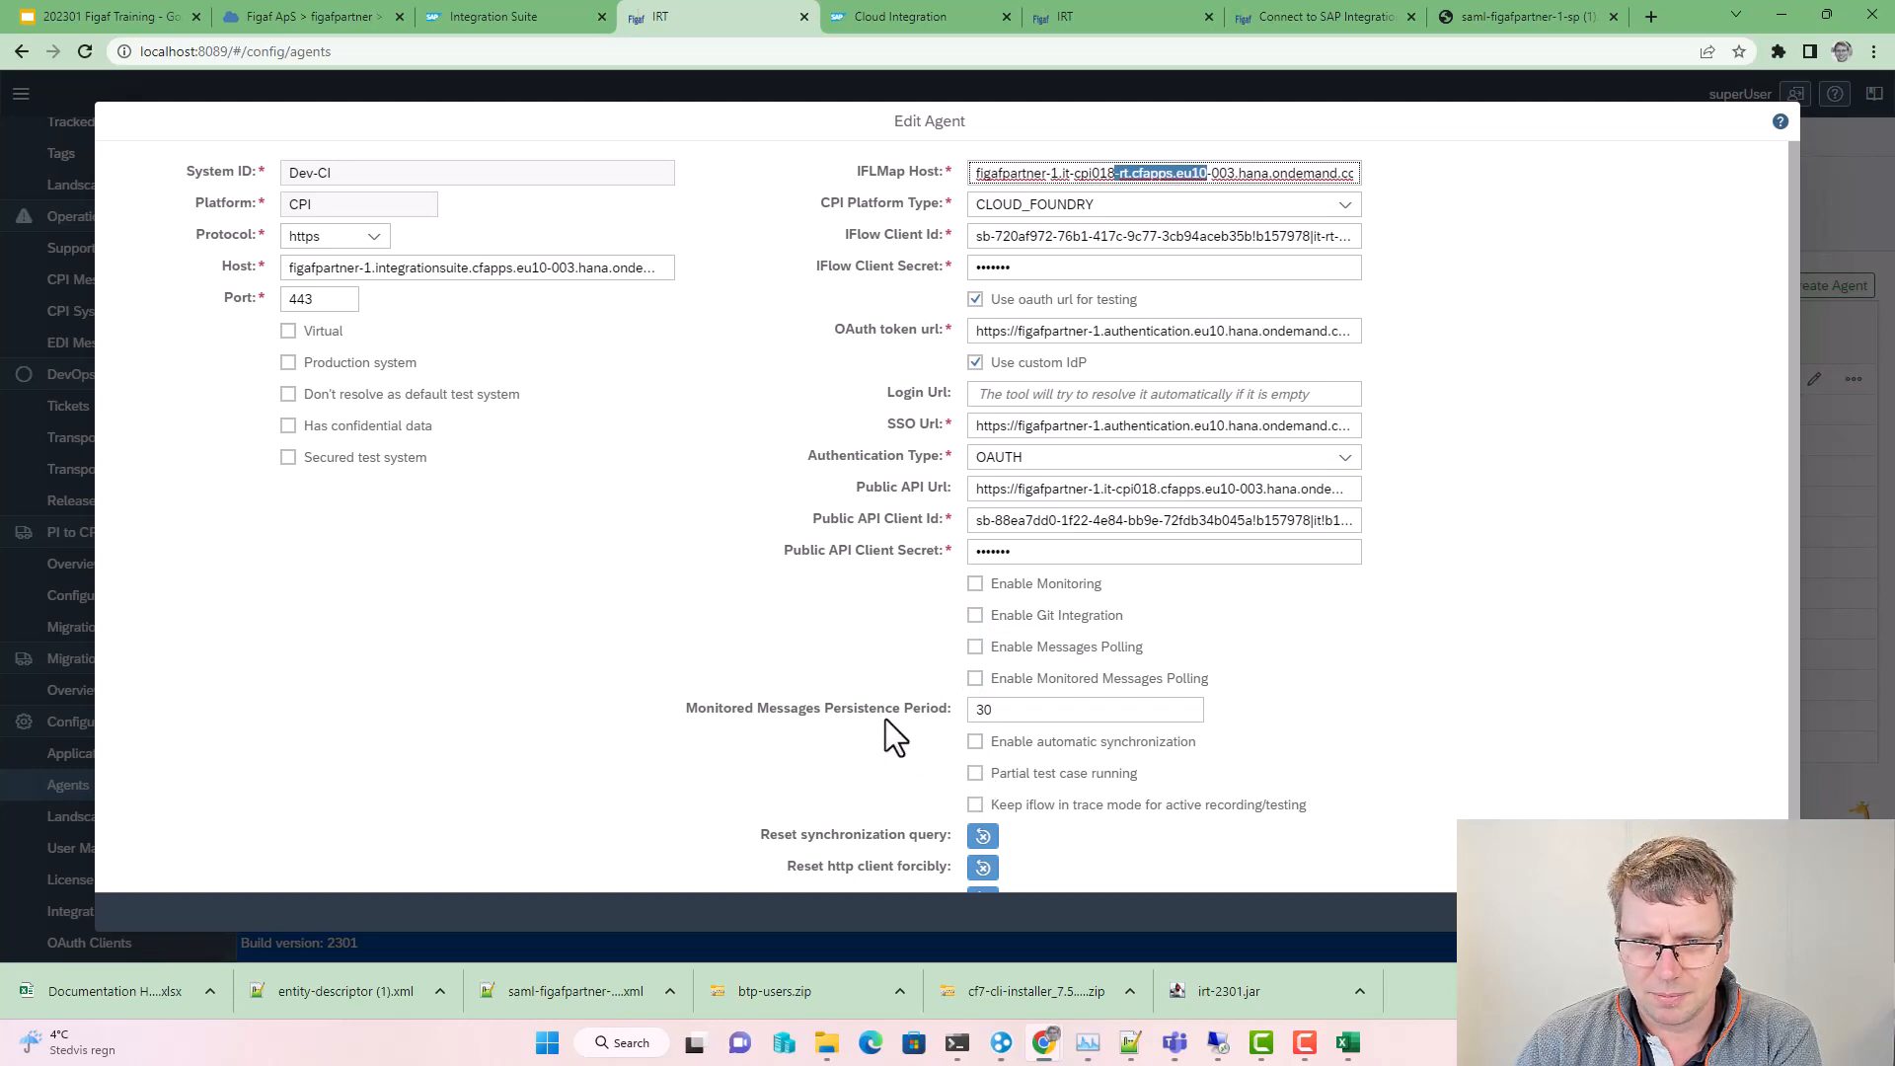
{"action": "scroll", "coordinate": [934, 708], "scroll_direction": "down", "scroll_amount": 1}
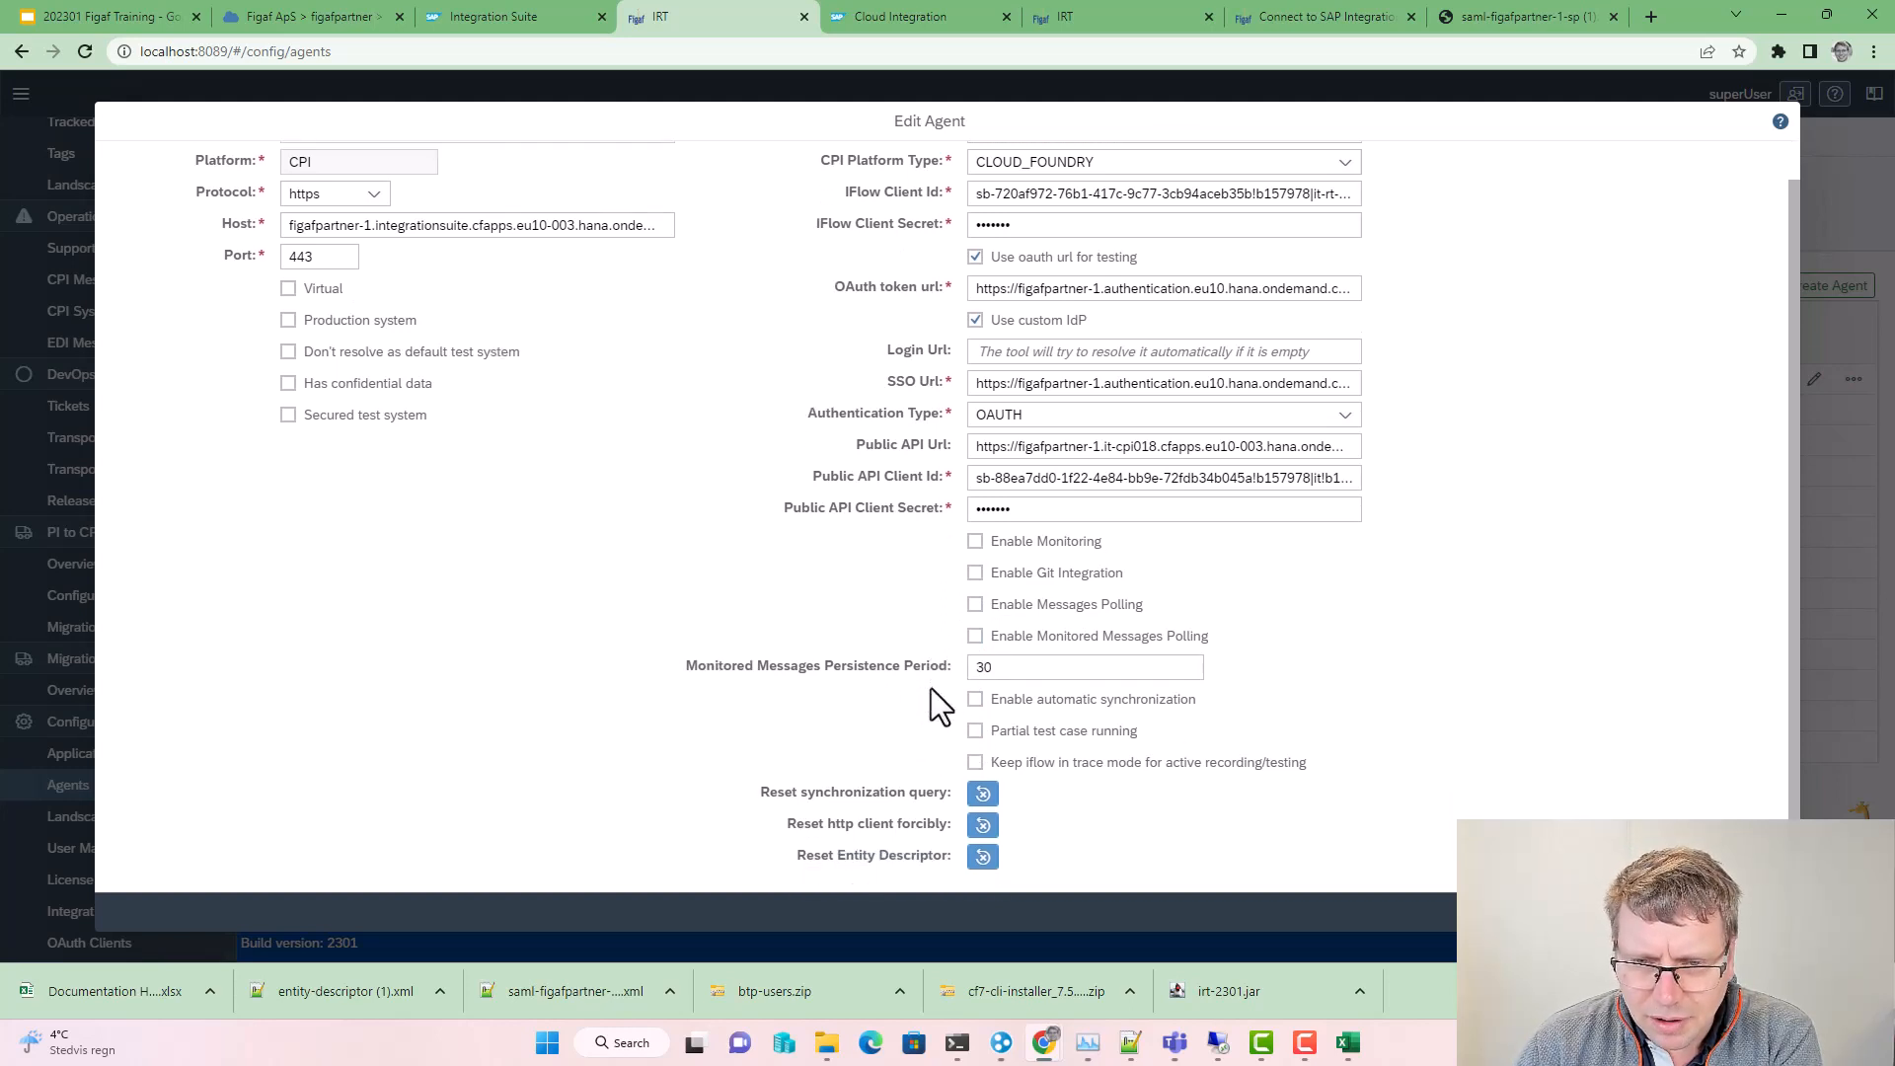
{"action": "left_click", "coordinate": [975, 687]}
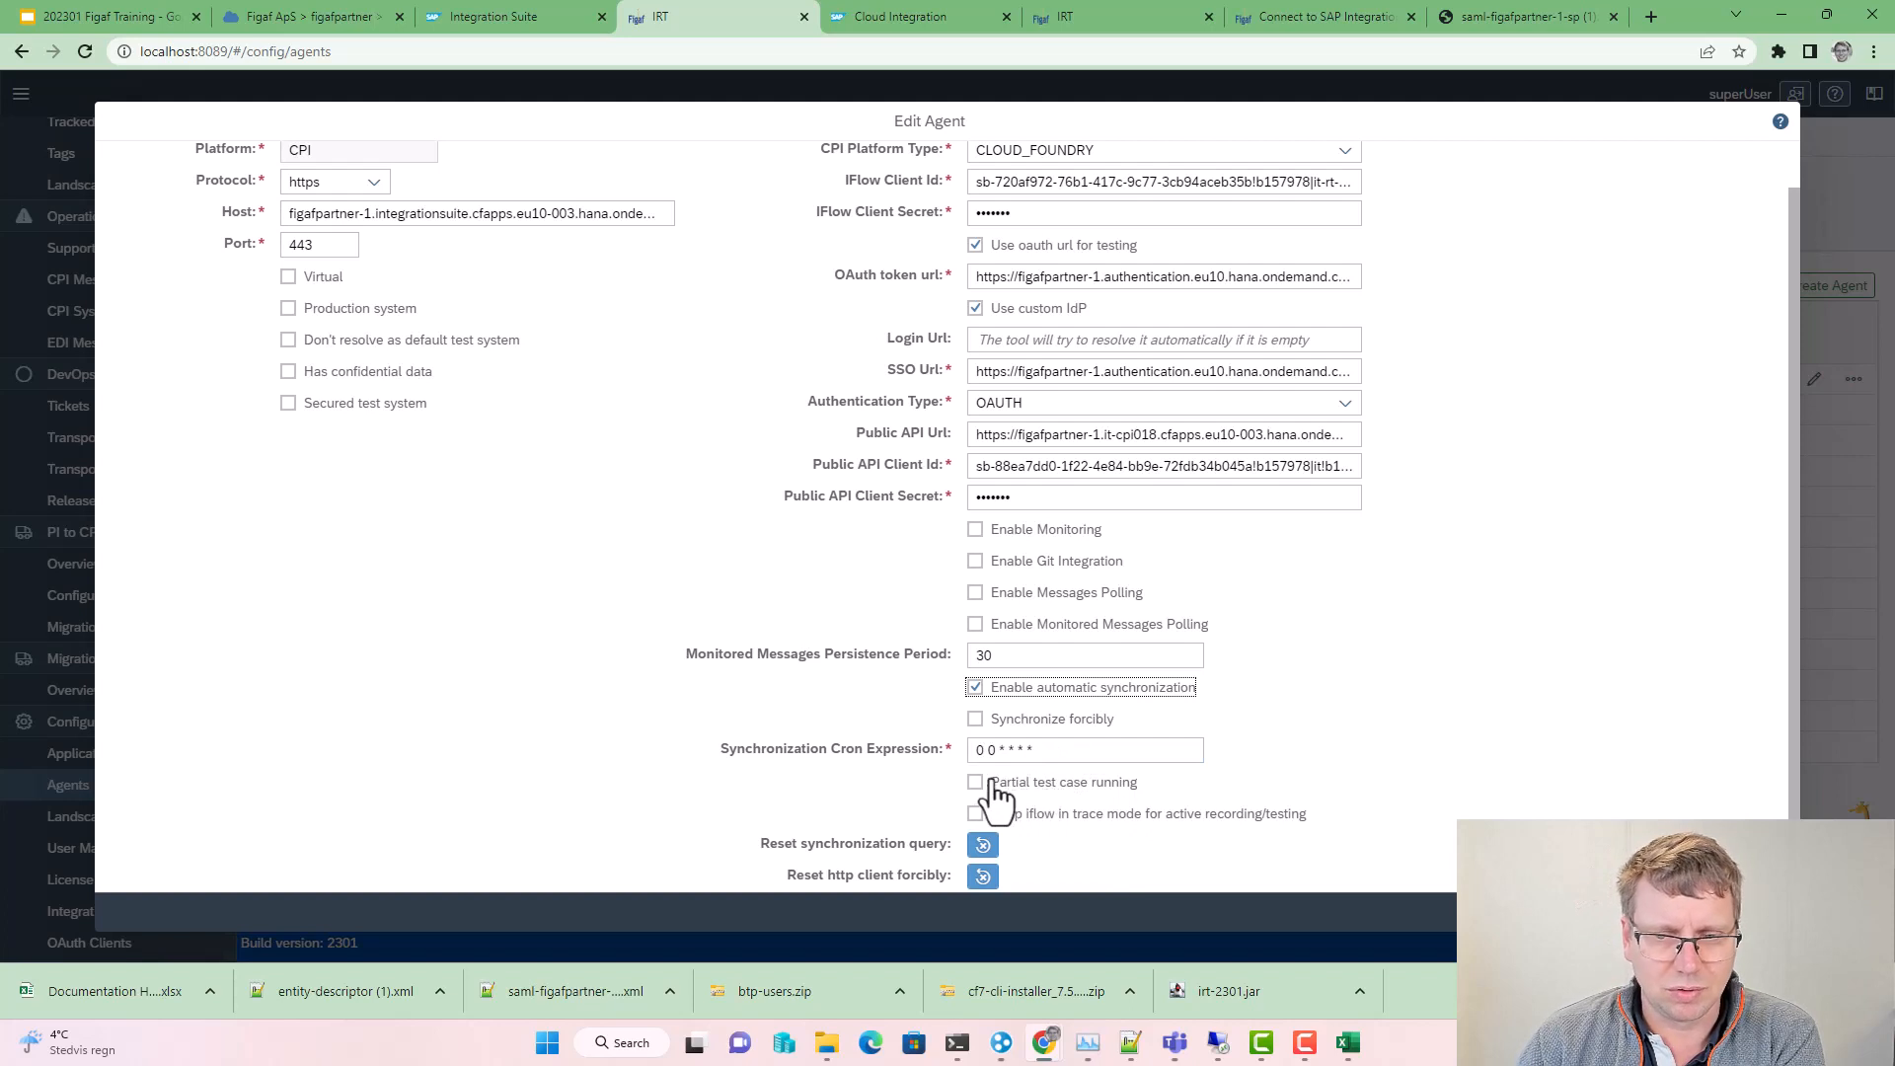
{"action": "left_click", "coordinate": [975, 688]}
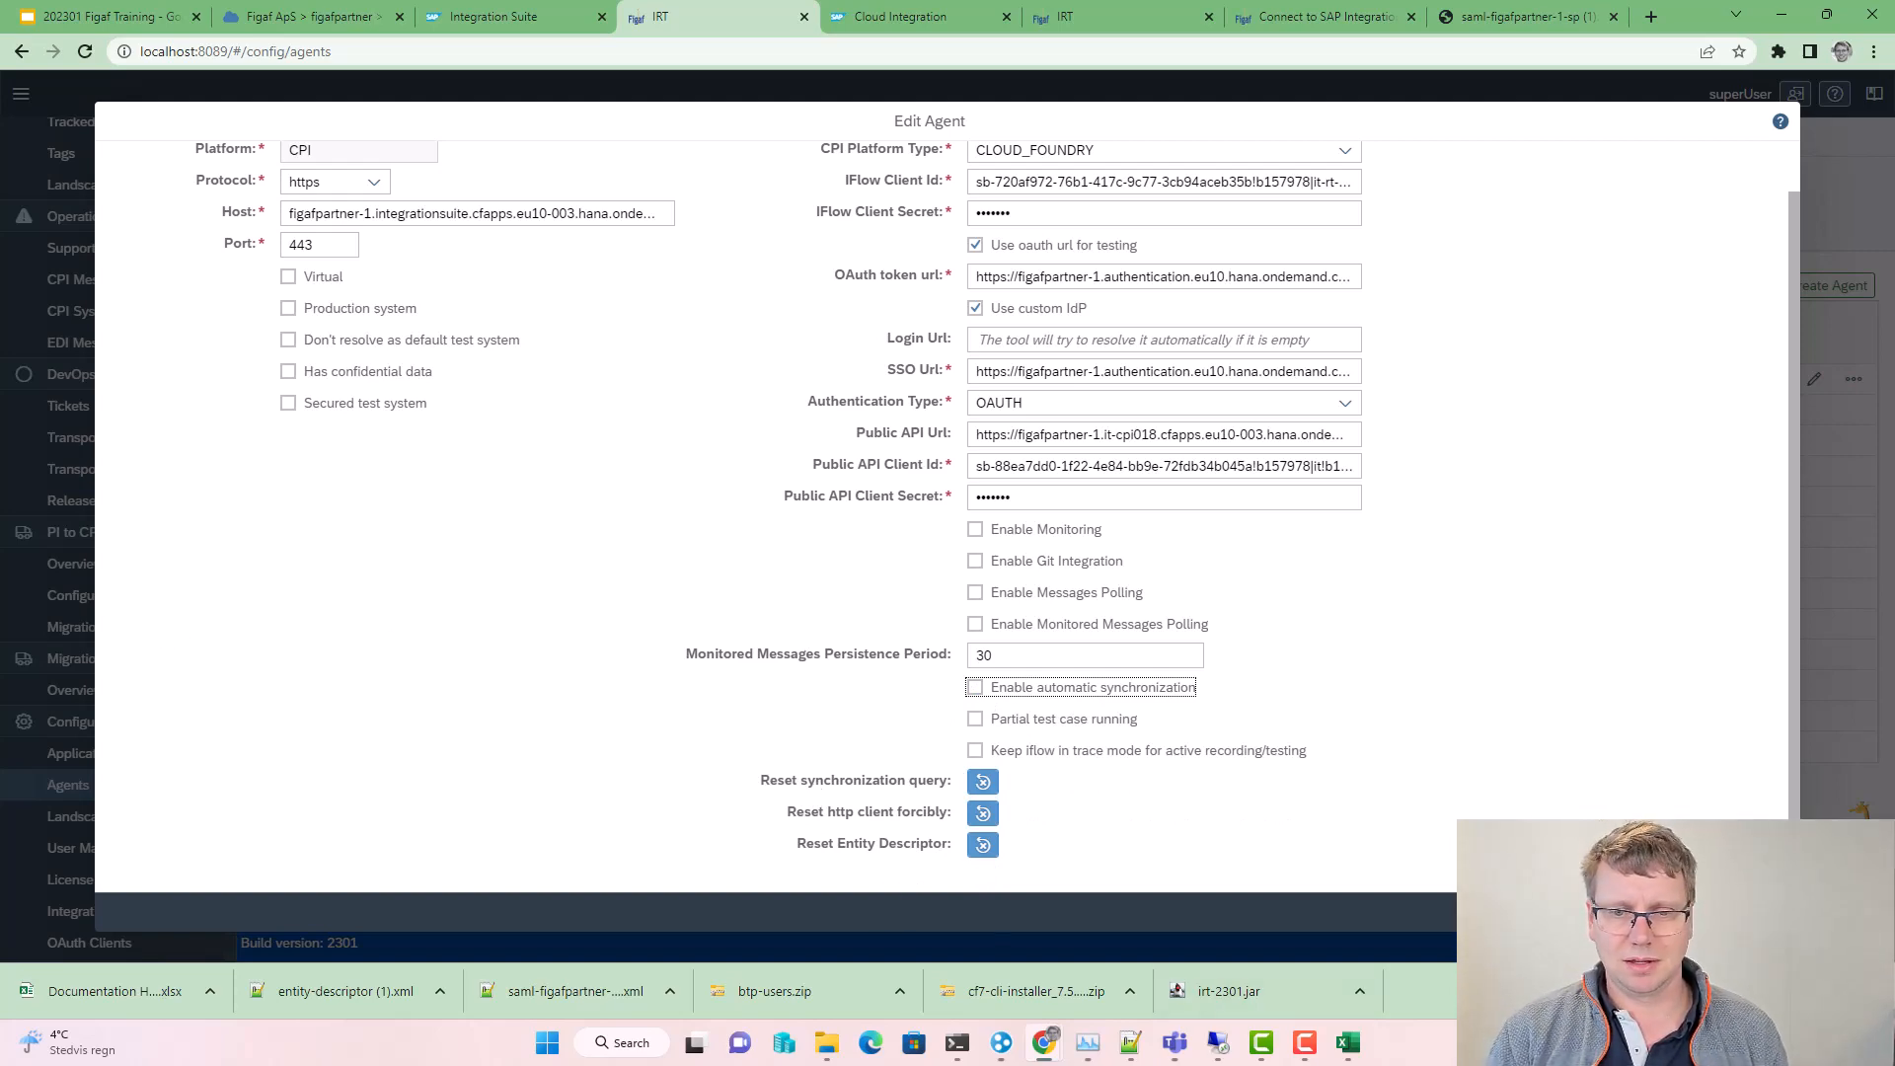
{"action": "left_click", "coordinate": [1709, 911]}
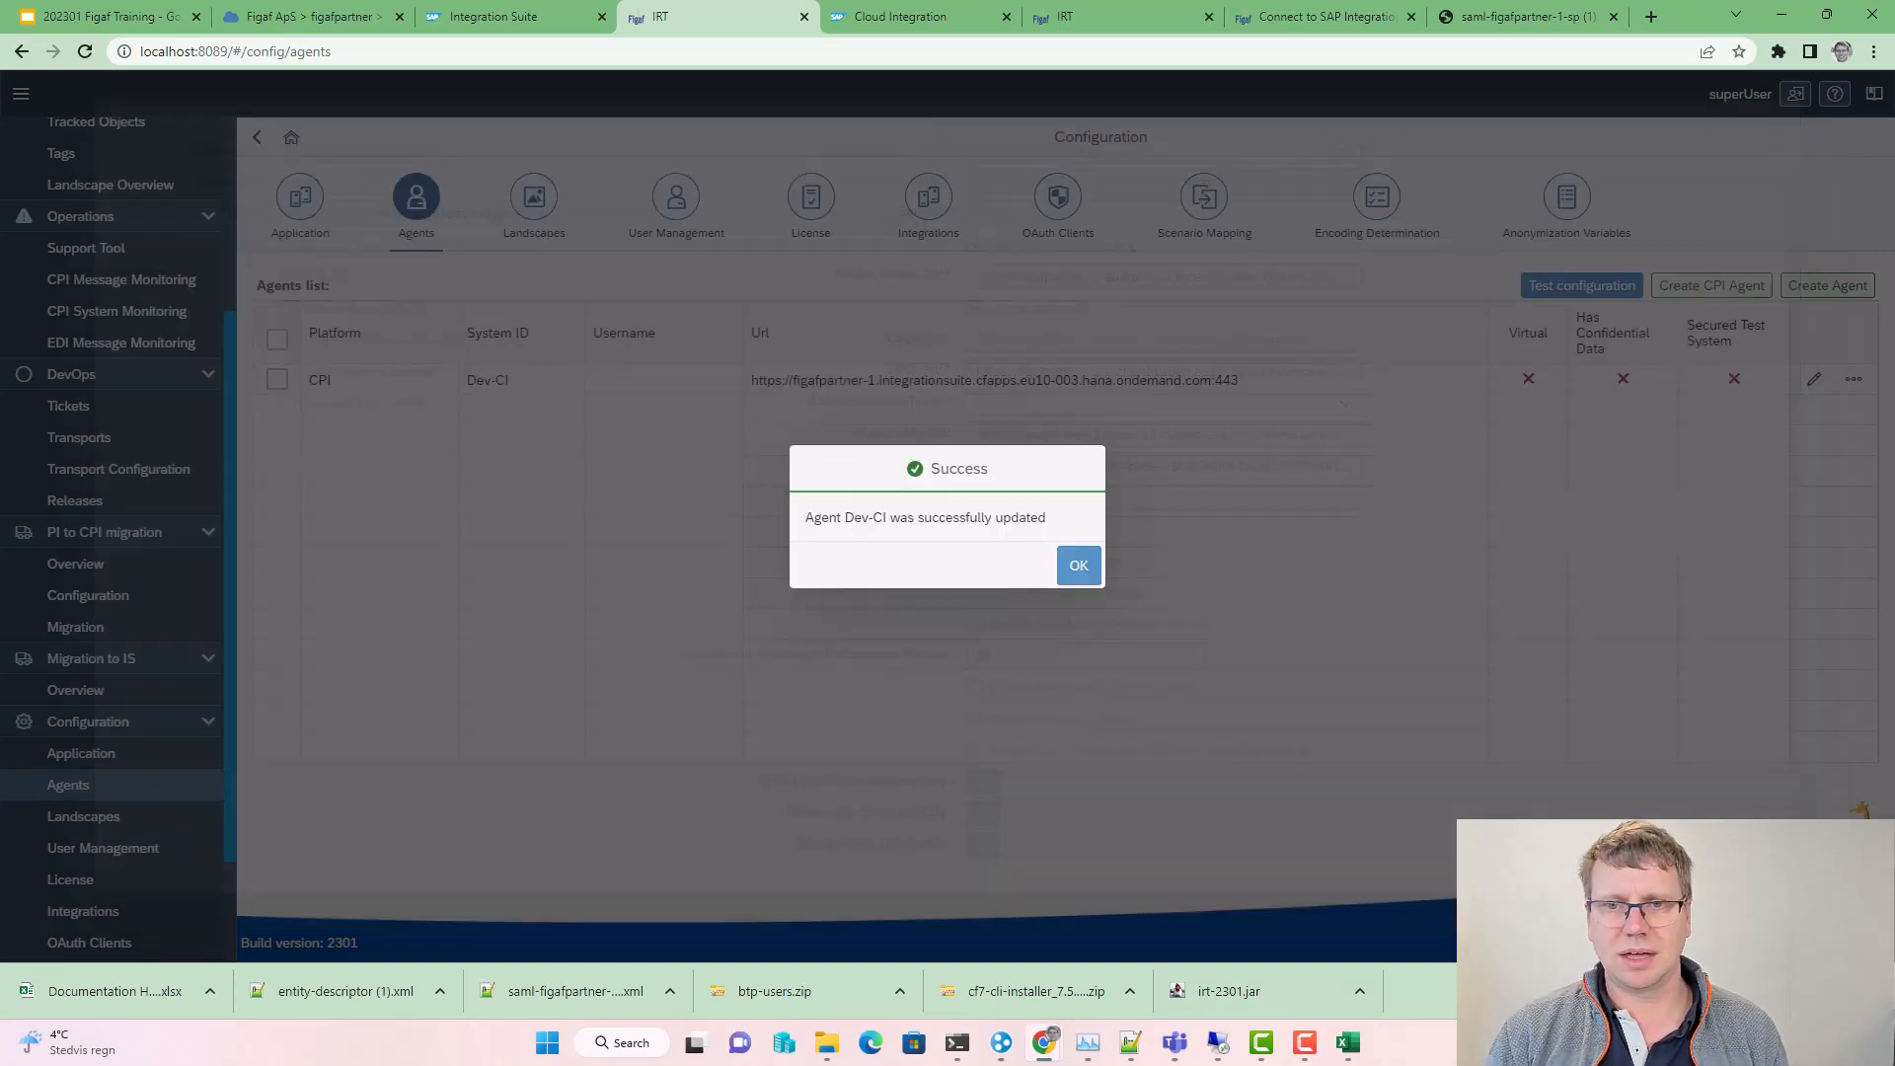
Step: Start creating a new CPI agent and begin entering its System Id
{"action": "left_click", "coordinate": [1079, 566]}
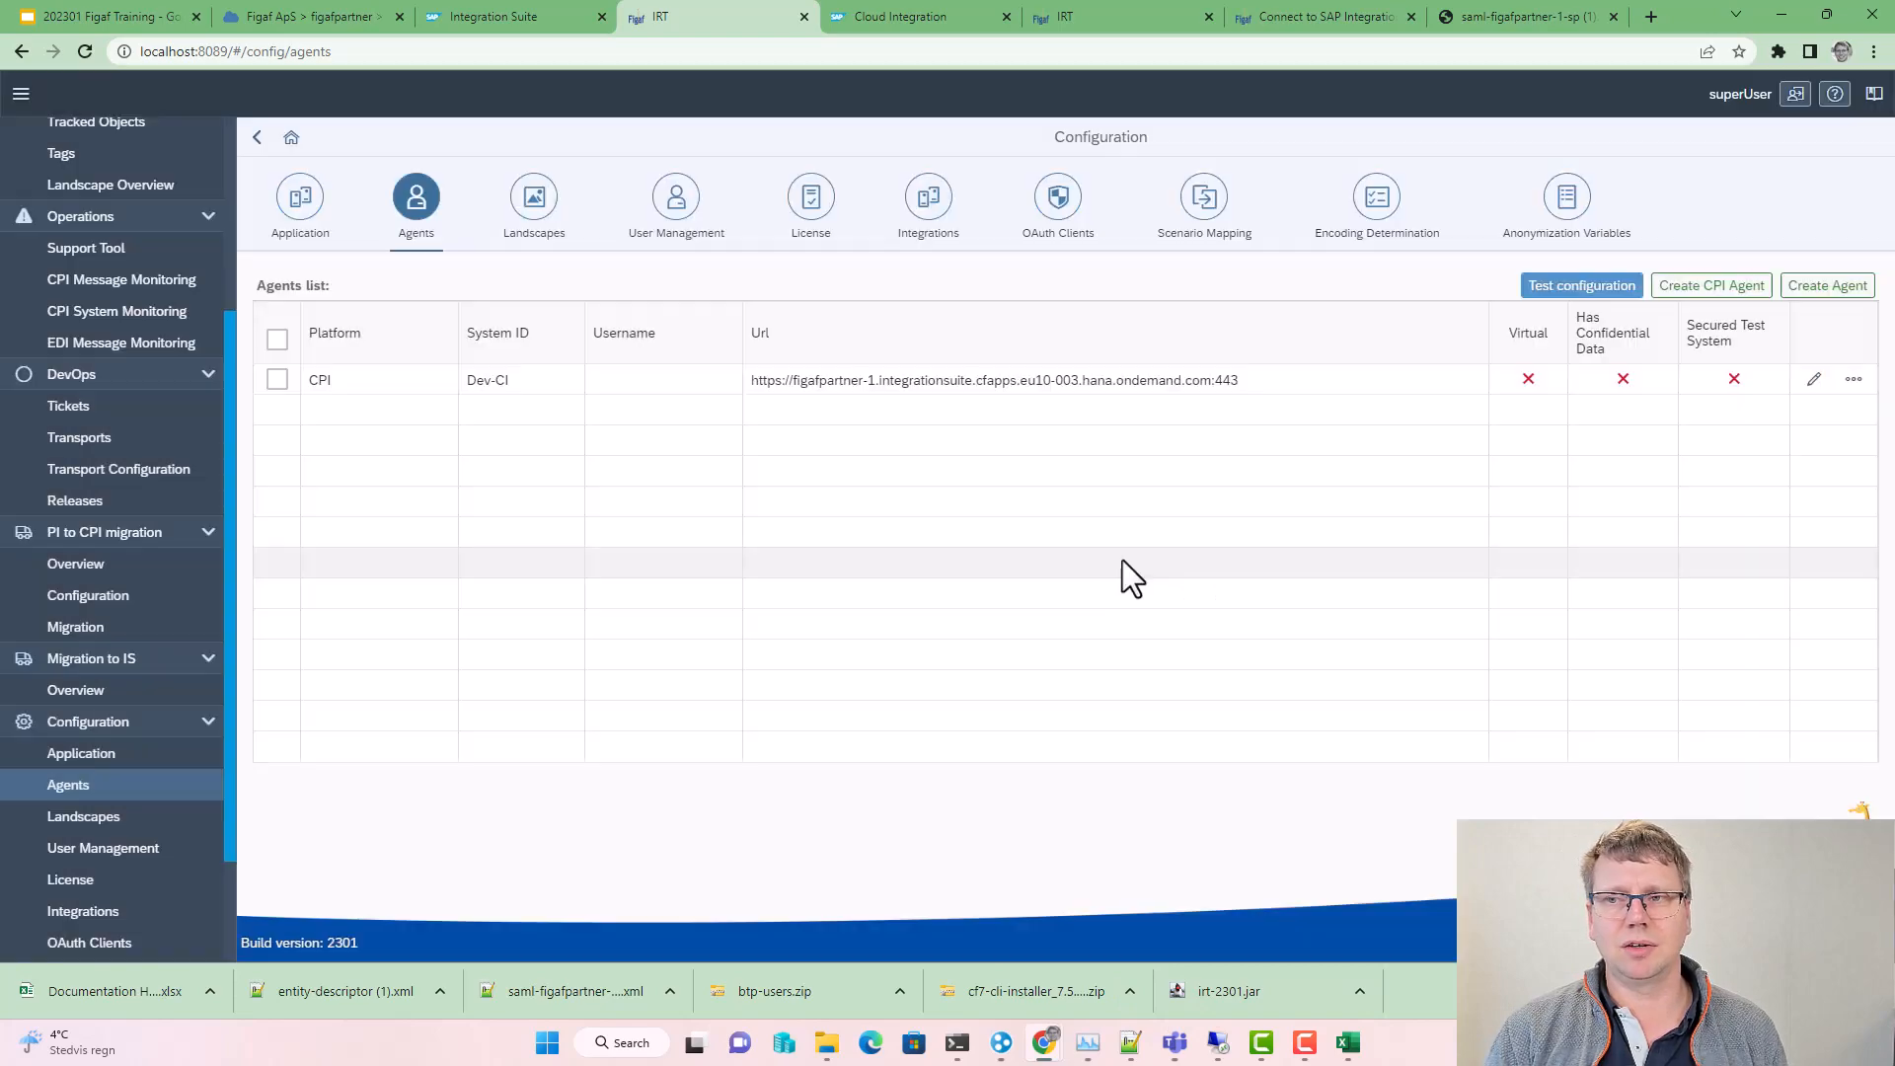
{"action": "left_click", "coordinate": [1722, 306]}
{"action": "left_click", "coordinate": [861, 490]}
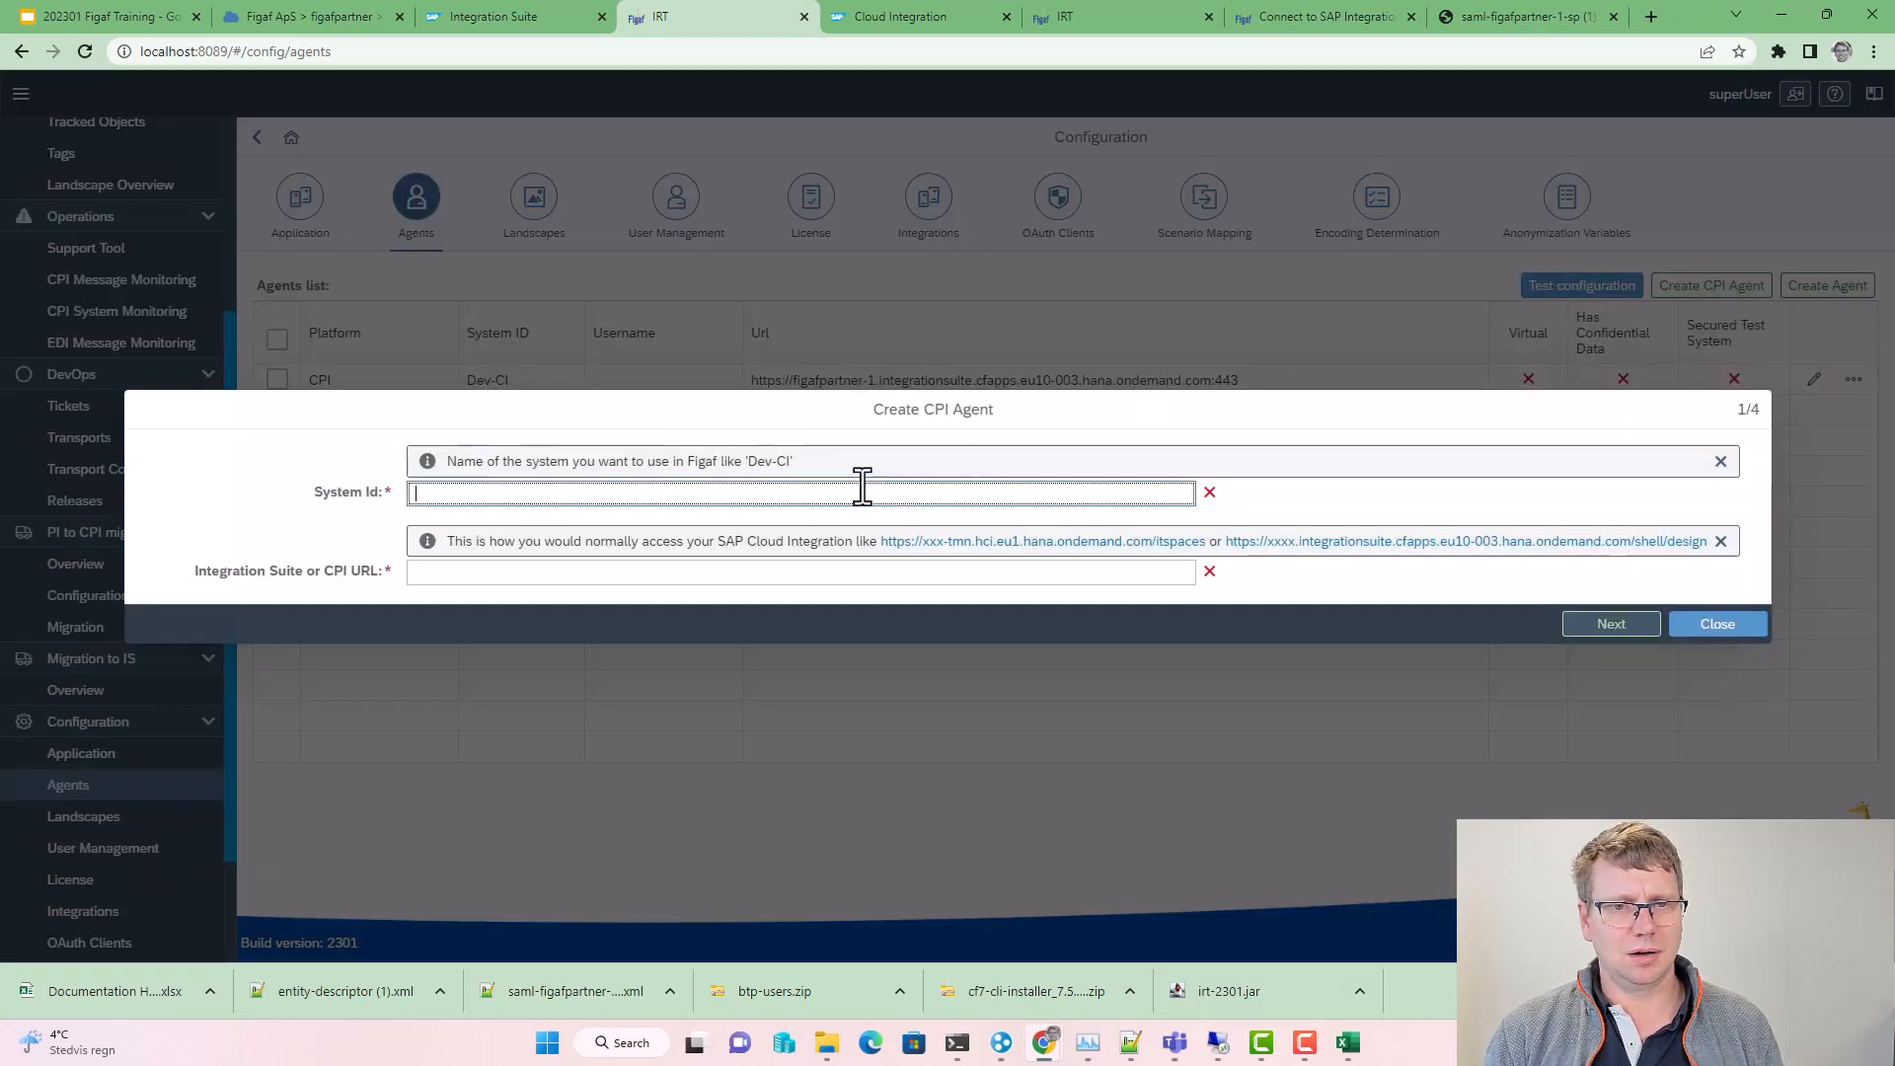
{"action": "type", "text": "Dep"}
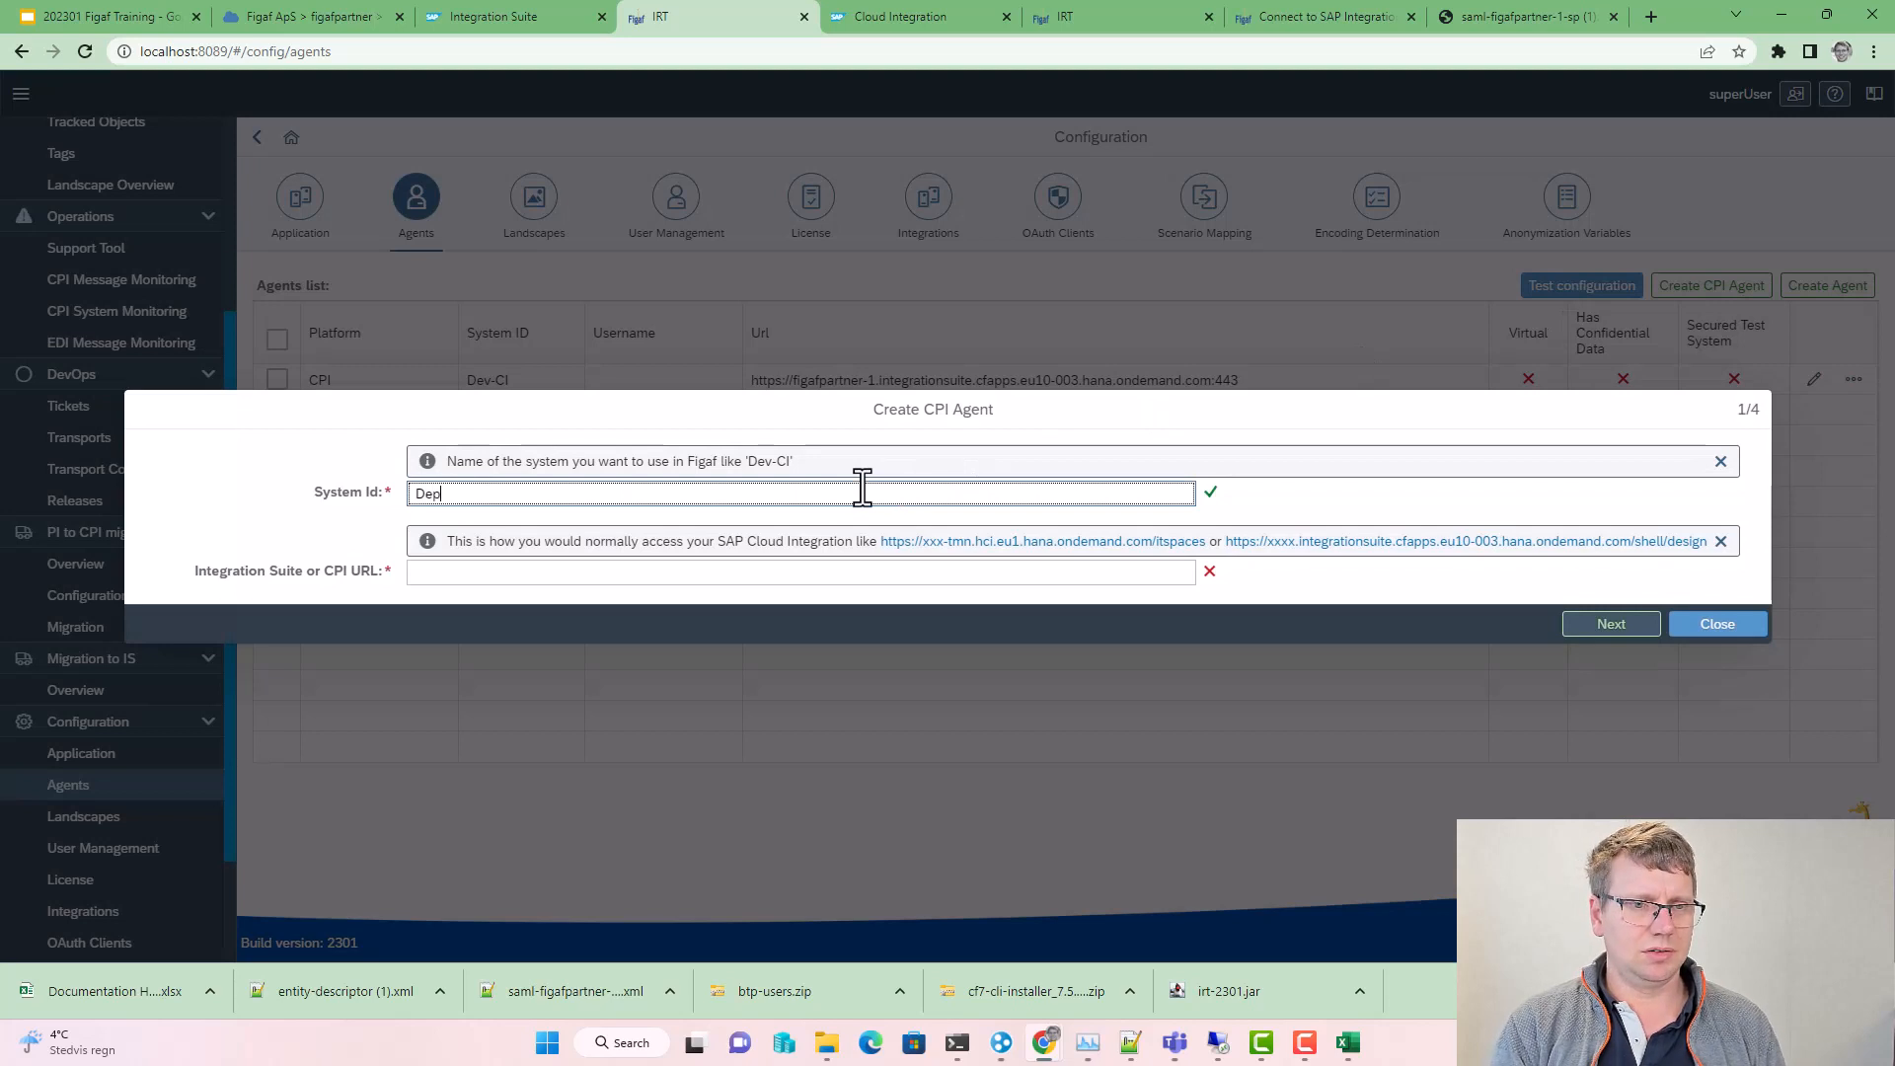
{"action": "key", "text": "BackSpace"}
{"action": "key", "text": "BackSpace"}
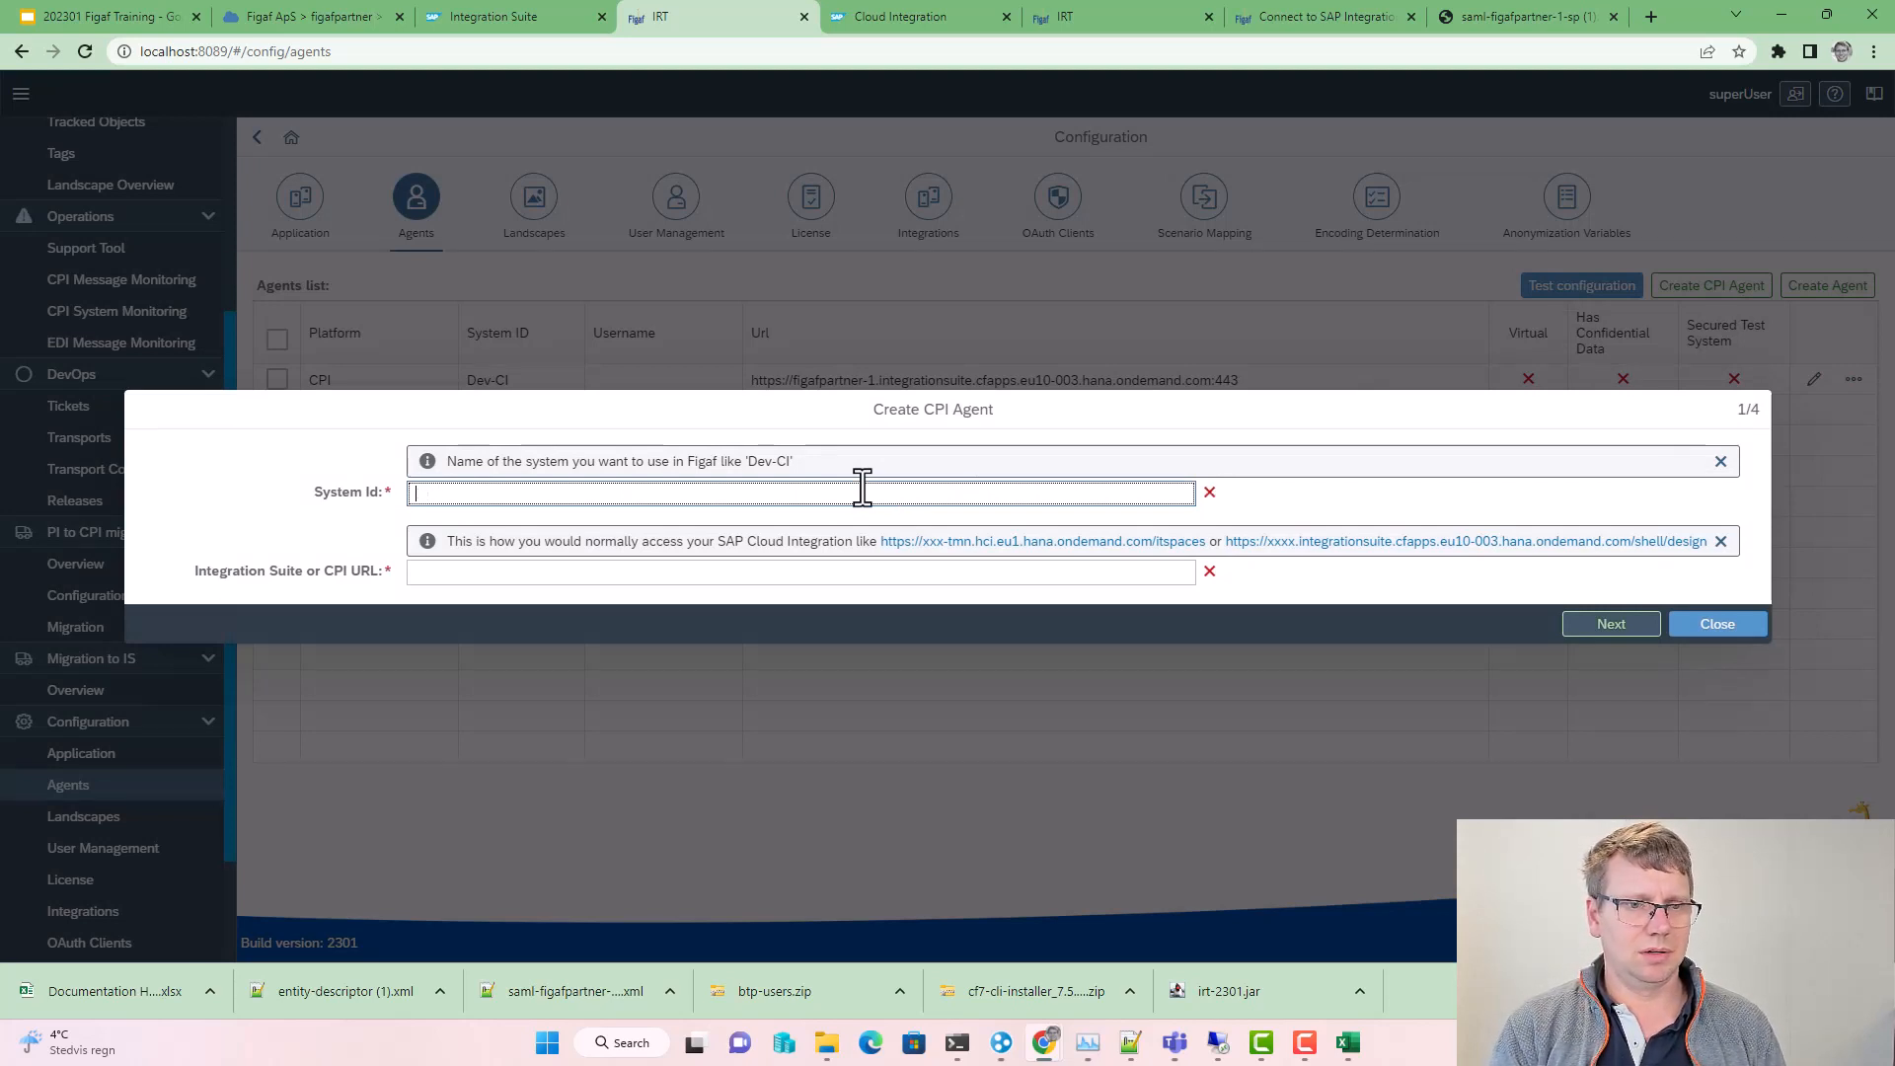
{"action": "type", "text": "Dec-Neo"}
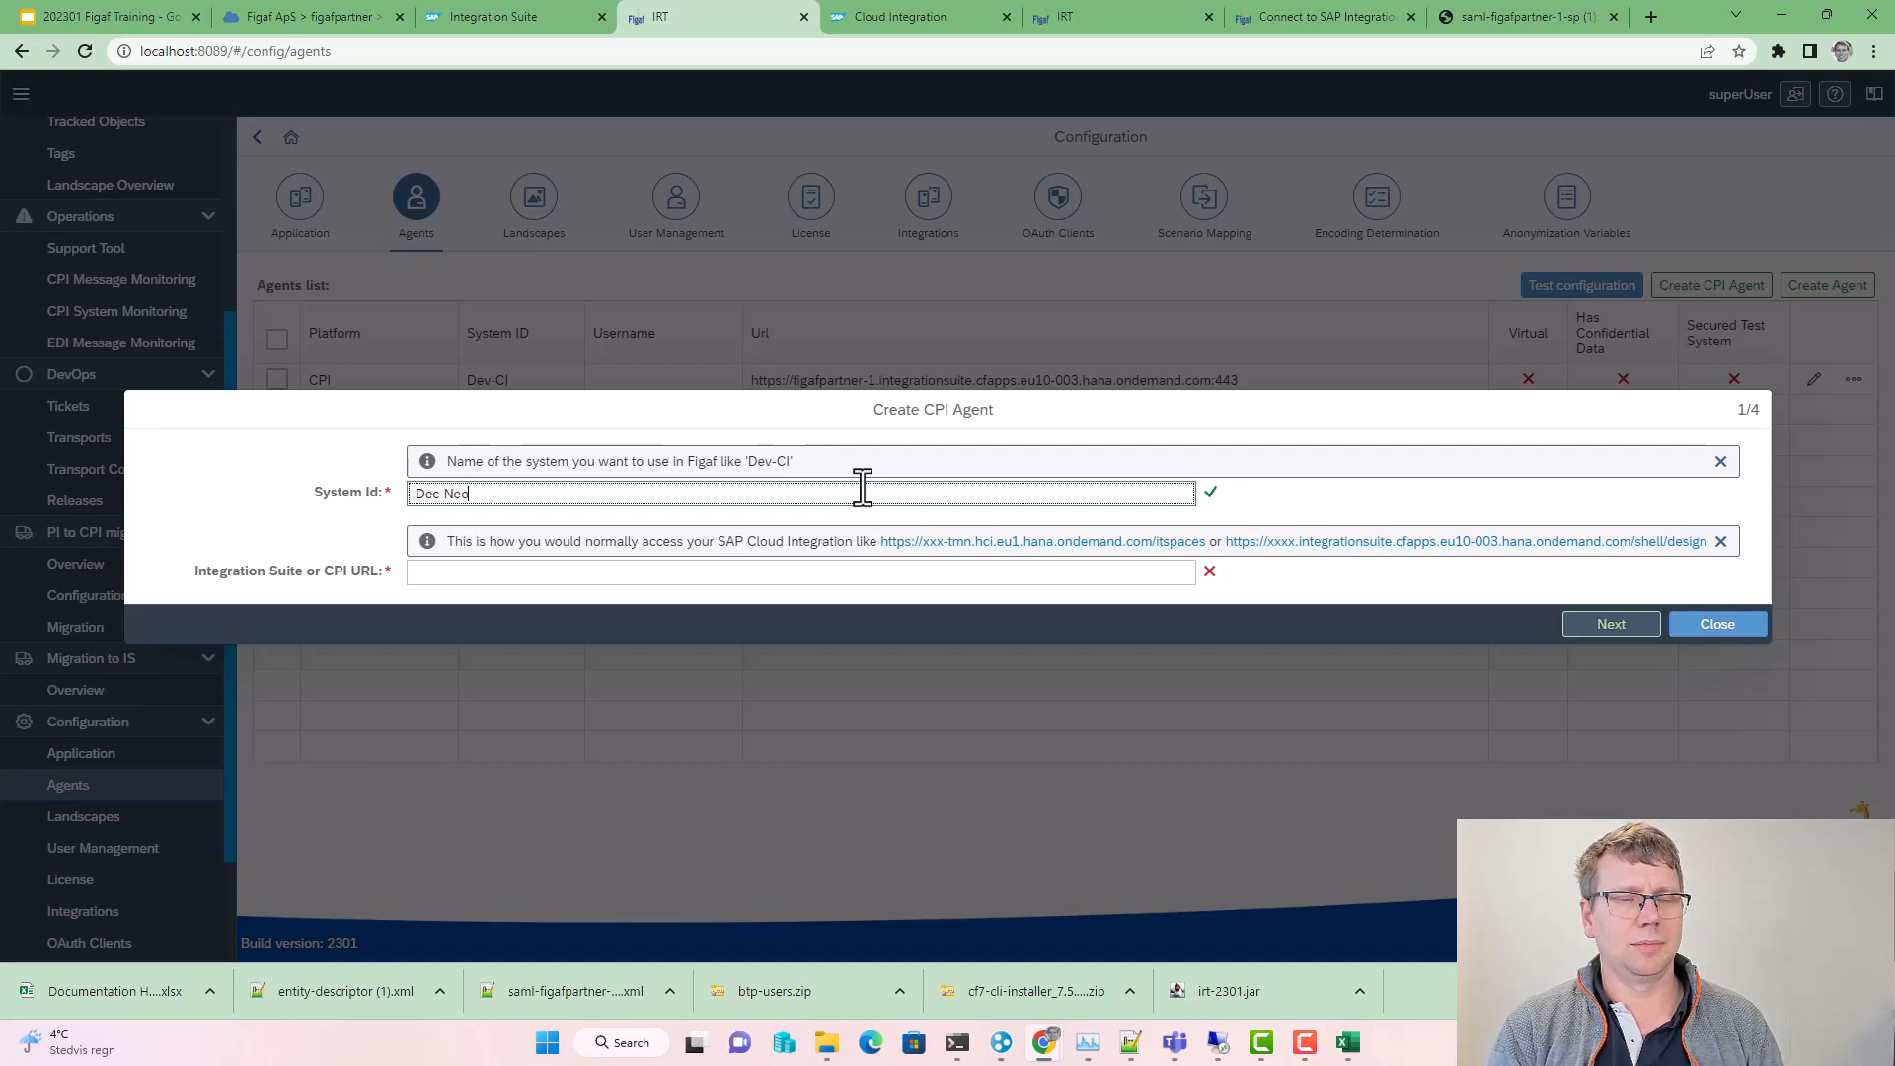
Step: Fetch the Neo tenant's itspaces URL from a browser tab and paste it into the CPI URL field
{"action": "key", "text": "ctrl+t"}
{"action": "type", "text": "p0"}
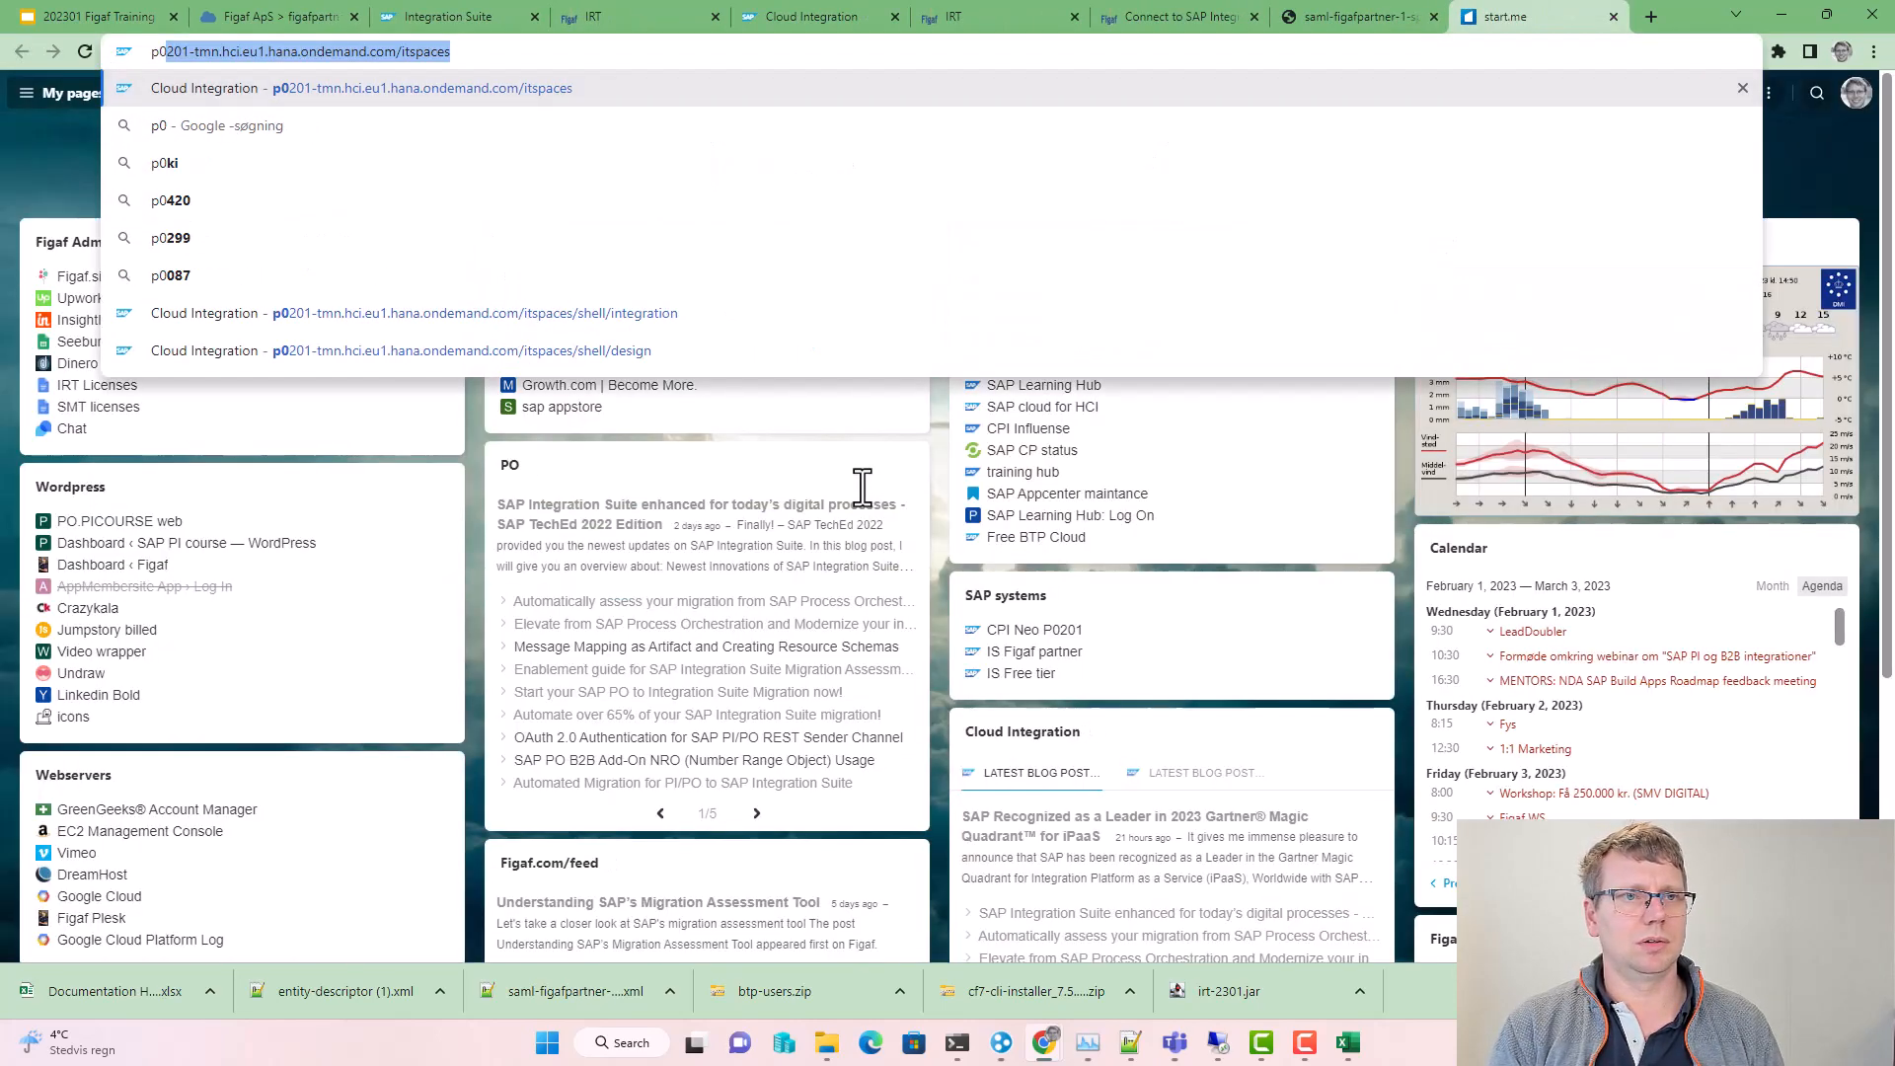
{"action": "key", "text": "Return"}
{"action": "key", "text": "alt+Tab"}
{"action": "key", "text": "alt+Tab"}
{"action": "left_click", "coordinate": [1774, 9]}
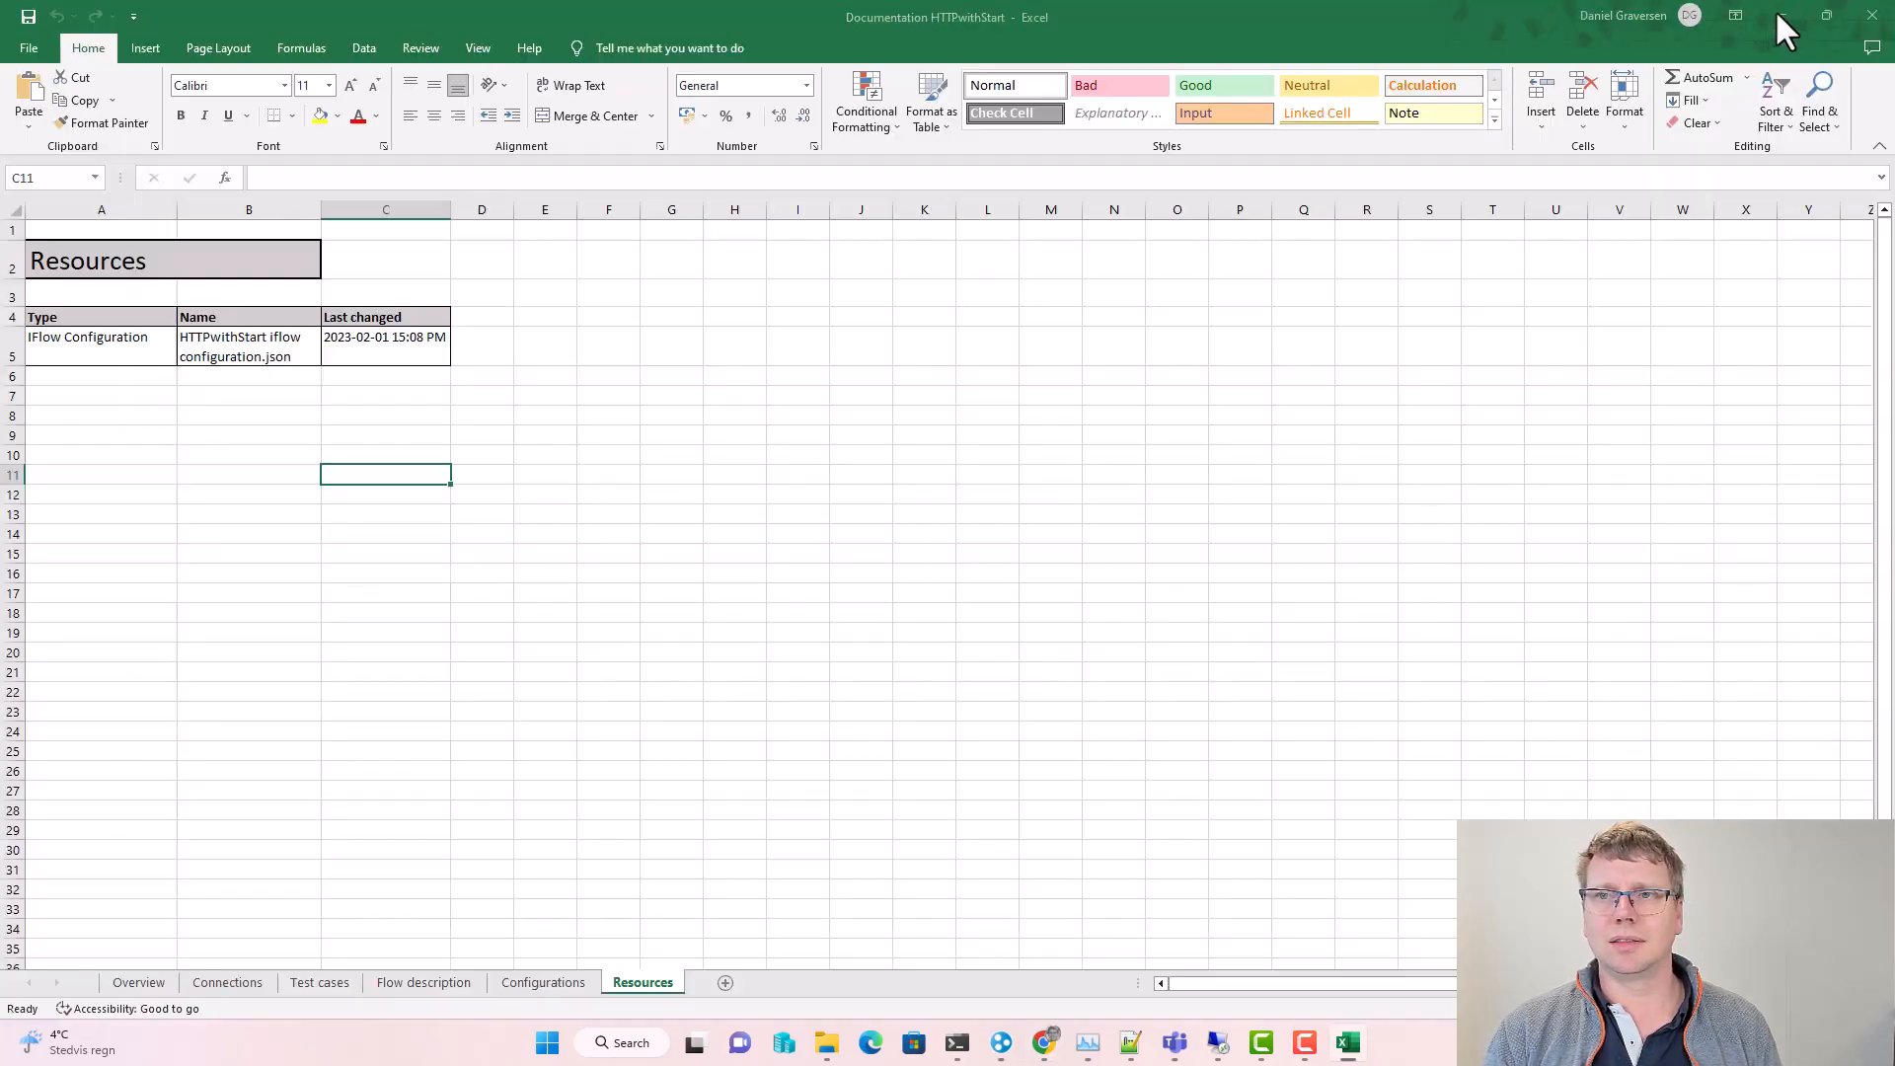
{"action": "left_click", "coordinate": [1764, 14]}
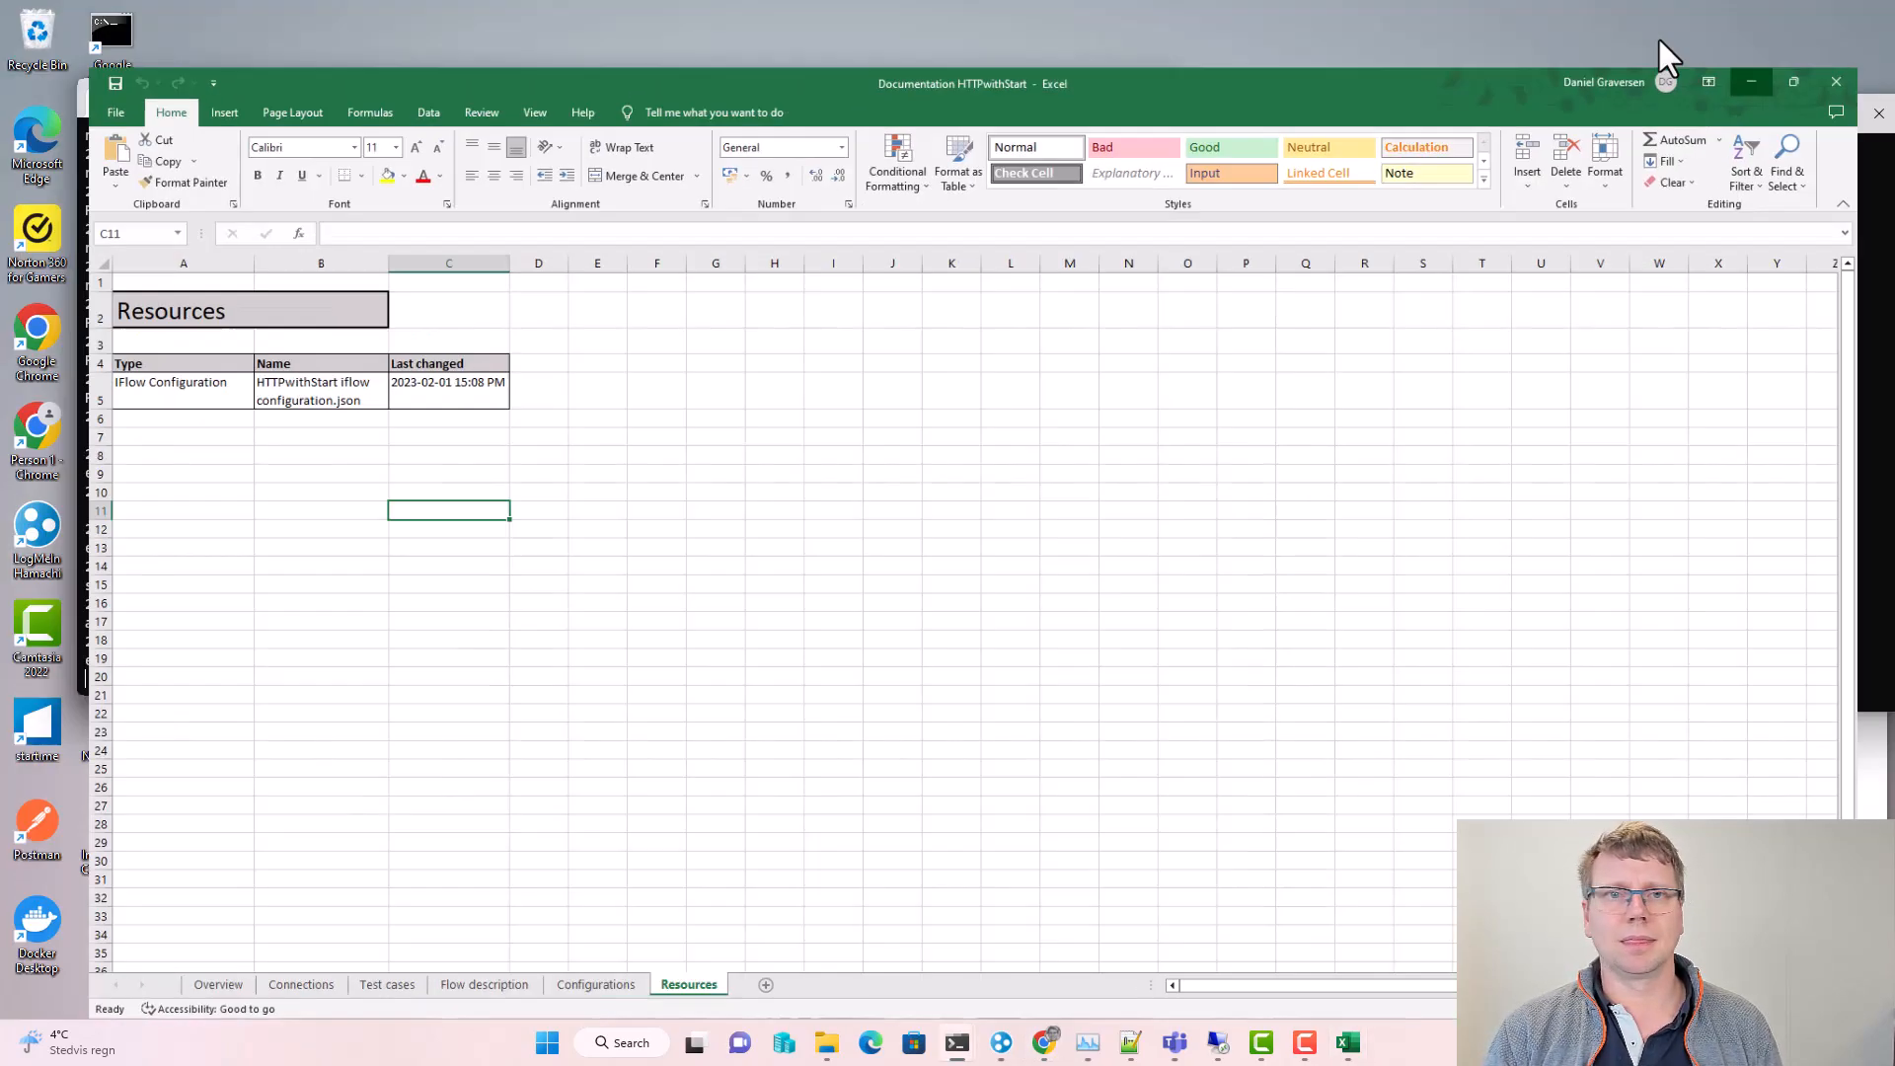
{"action": "key", "text": "alt+Tab"}
{"action": "key", "text": "alt+Tab"}
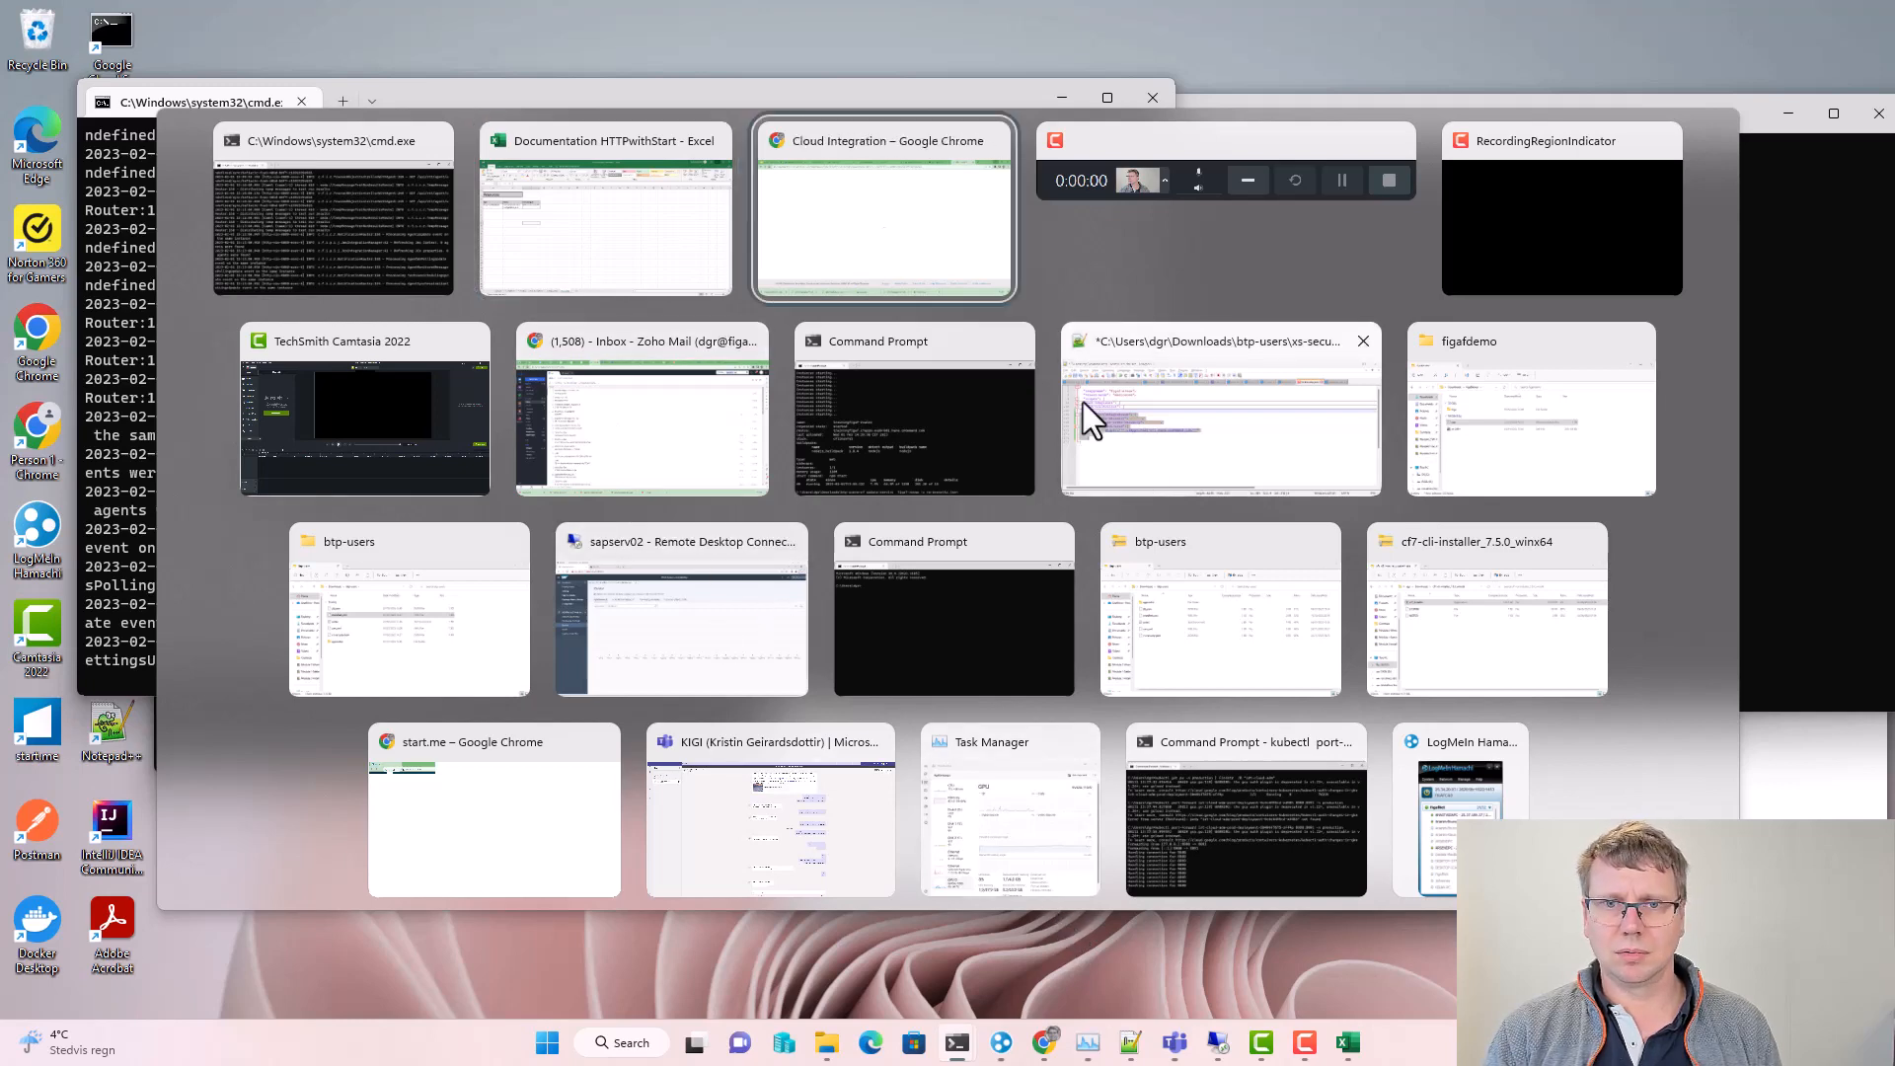
{"action": "left_click", "coordinate": [897, 209]}
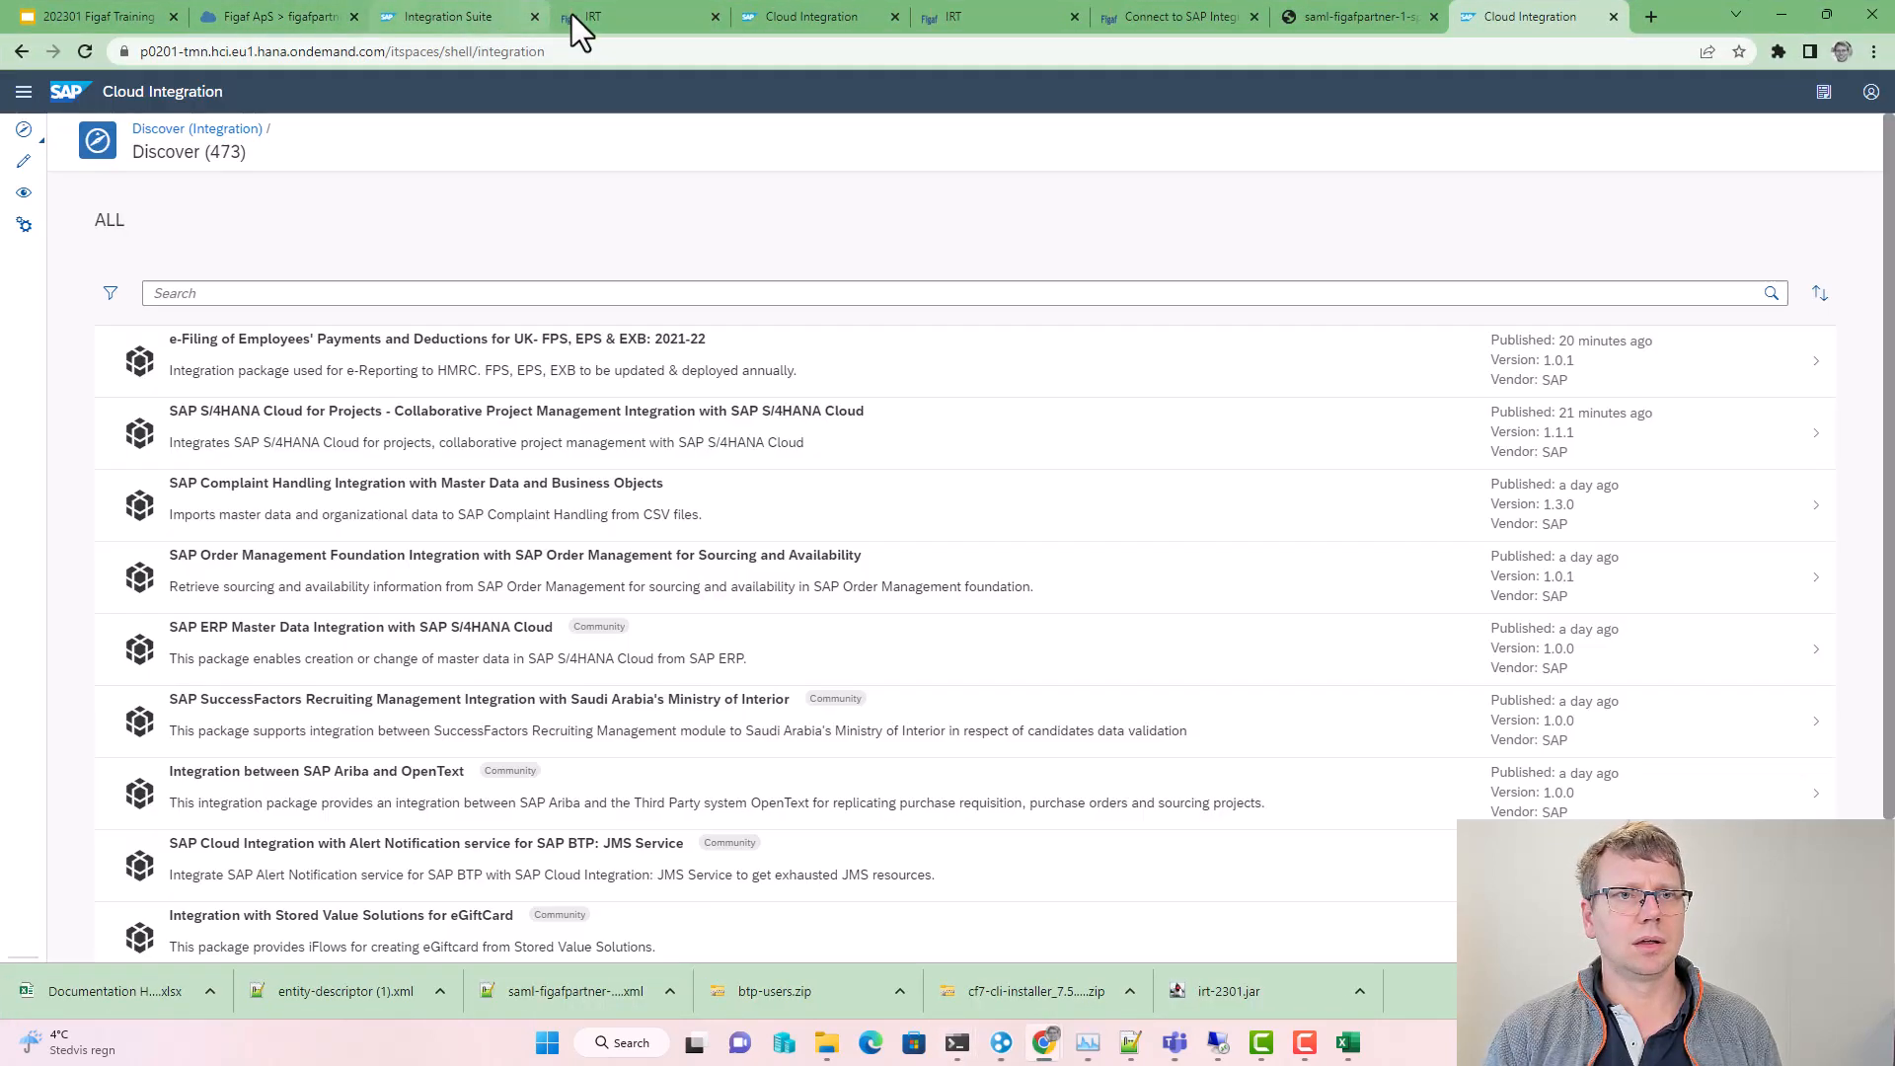
{"action": "left_click", "coordinate": [574, 18]}
{"action": "left_click", "coordinate": [698, 572]}
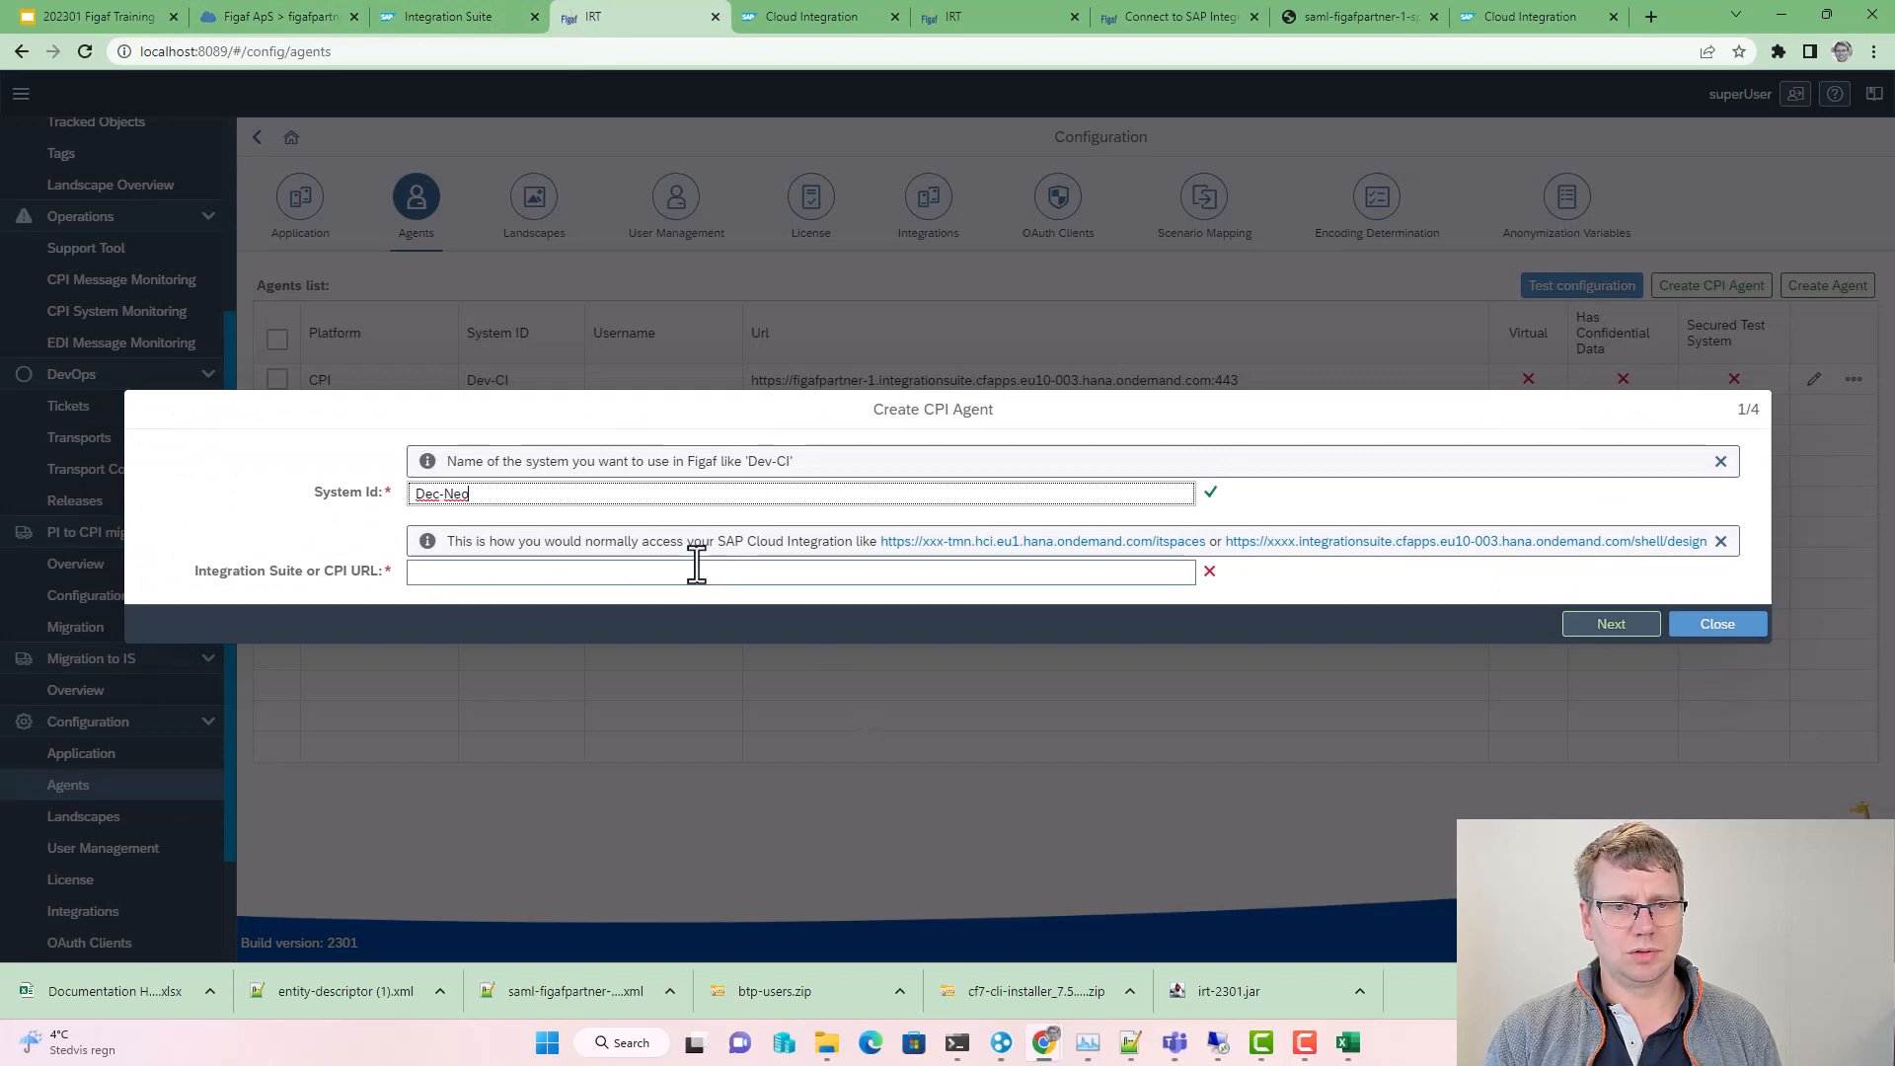
{"action": "type", "text": "https://p0201-tmn.hci.eu1.hana.ondemand.com/itspaces"}
Step: Create the Dec-Neo agent and enter the S-user username for public API access
{"action": "left_click", "coordinate": [1582, 632]}
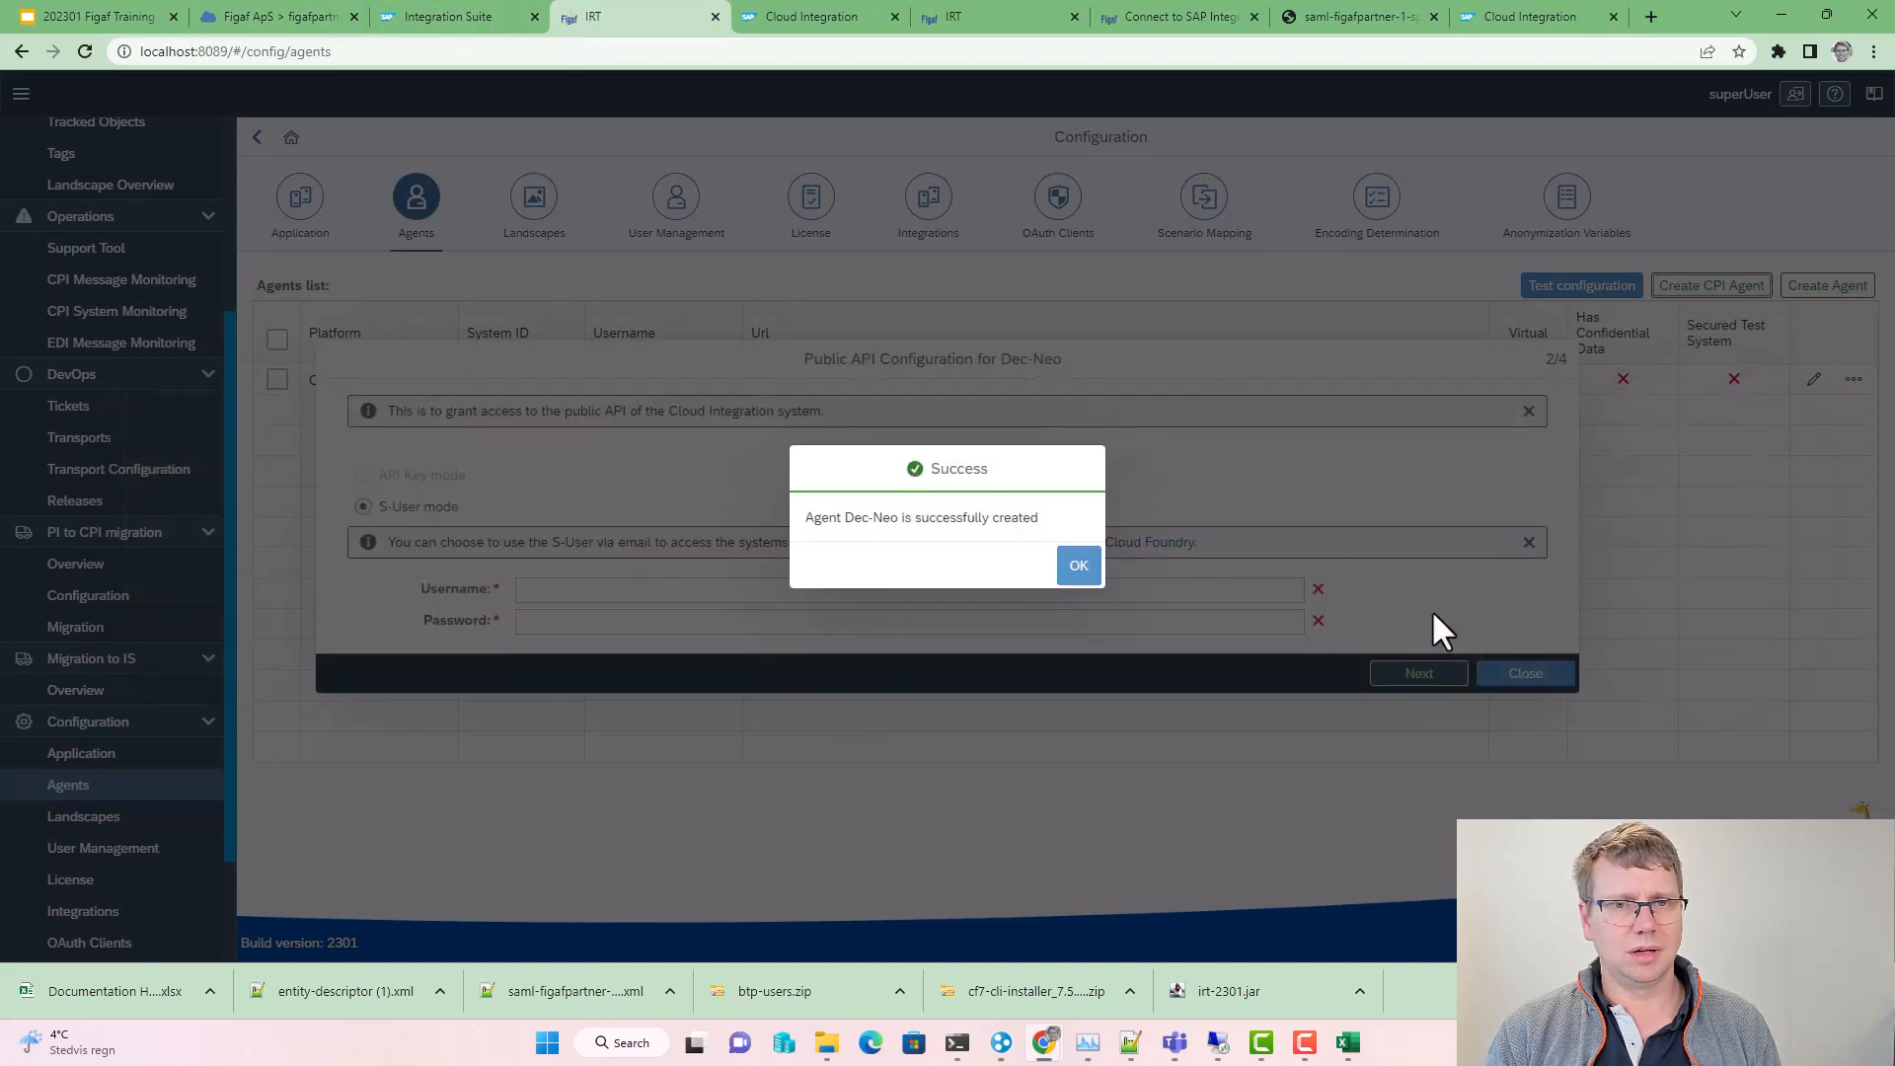
{"action": "left_click", "coordinate": [1080, 570]}
{"action": "left_click", "coordinate": [691, 589]}
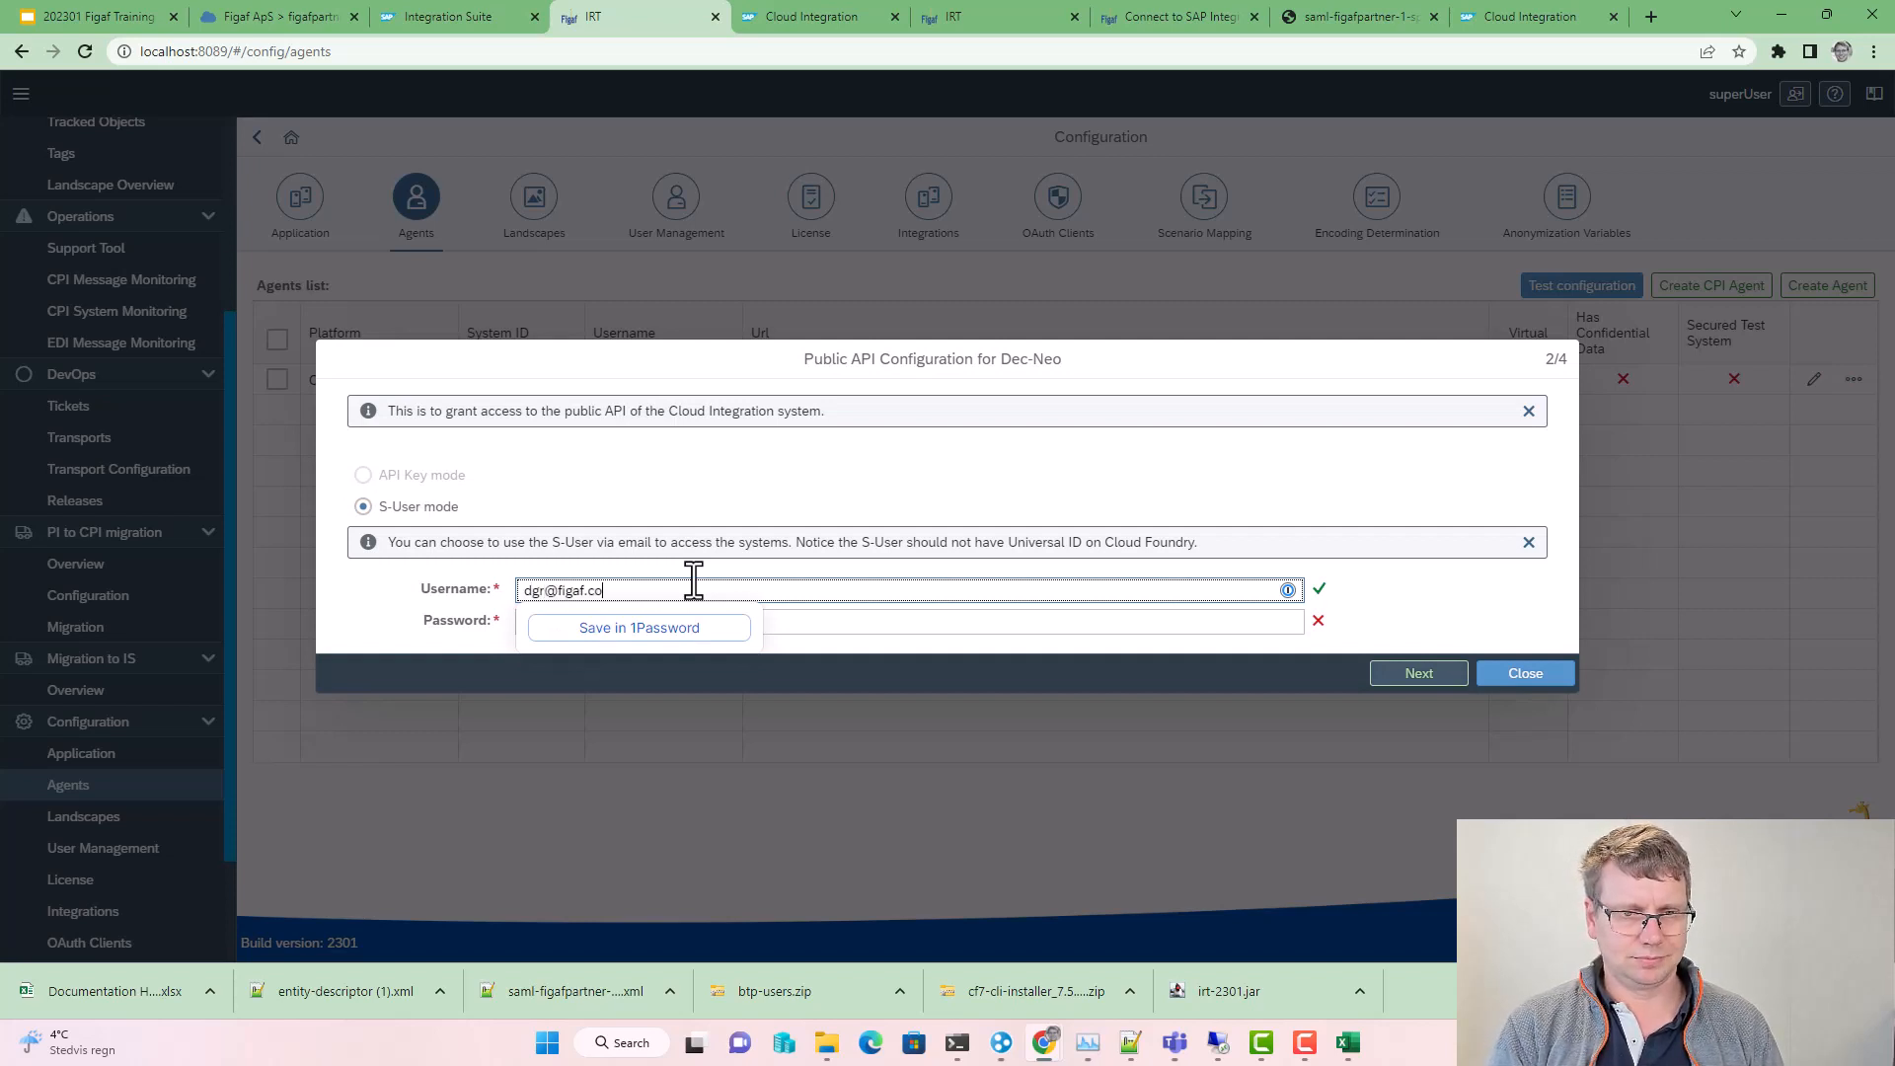
{"action": "key", "text": "Tab"}
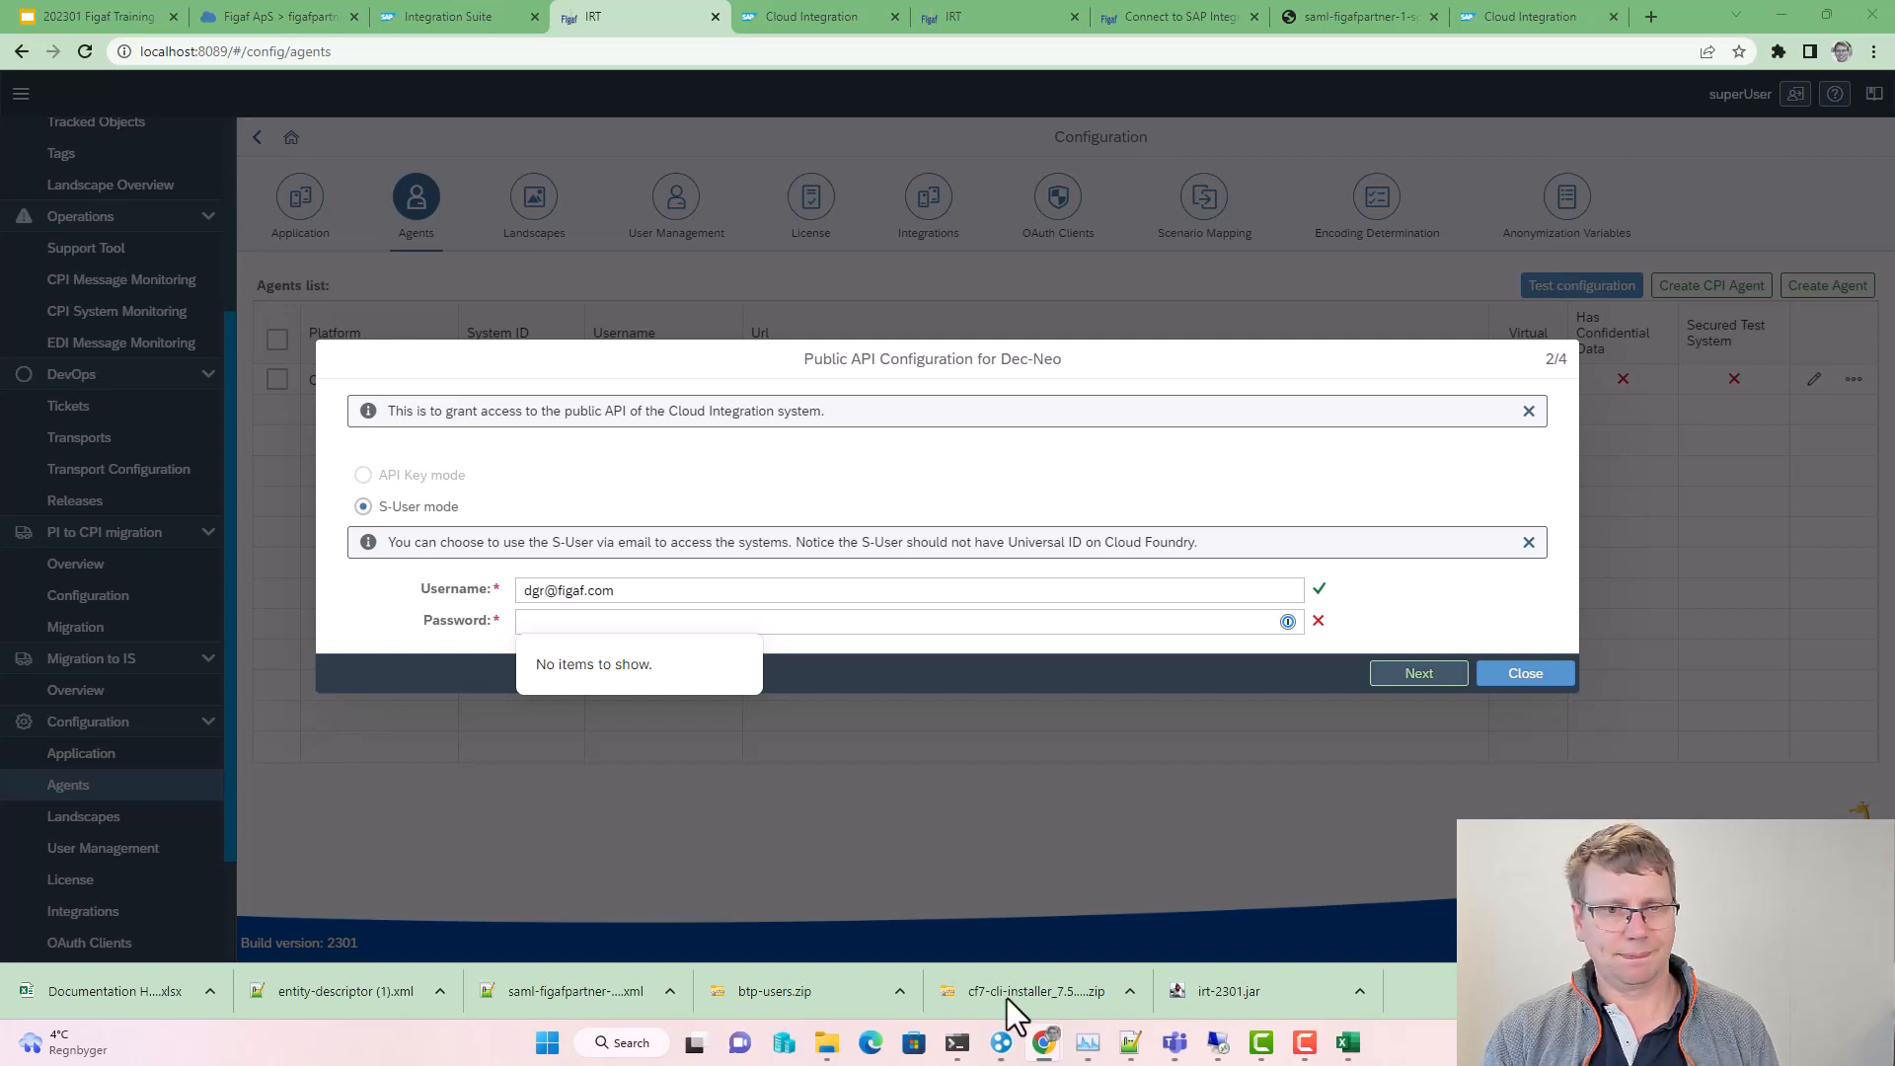
Step: Enter the S-user password and pass the public API connection check
{"action": "left_click", "coordinate": [727, 622]}
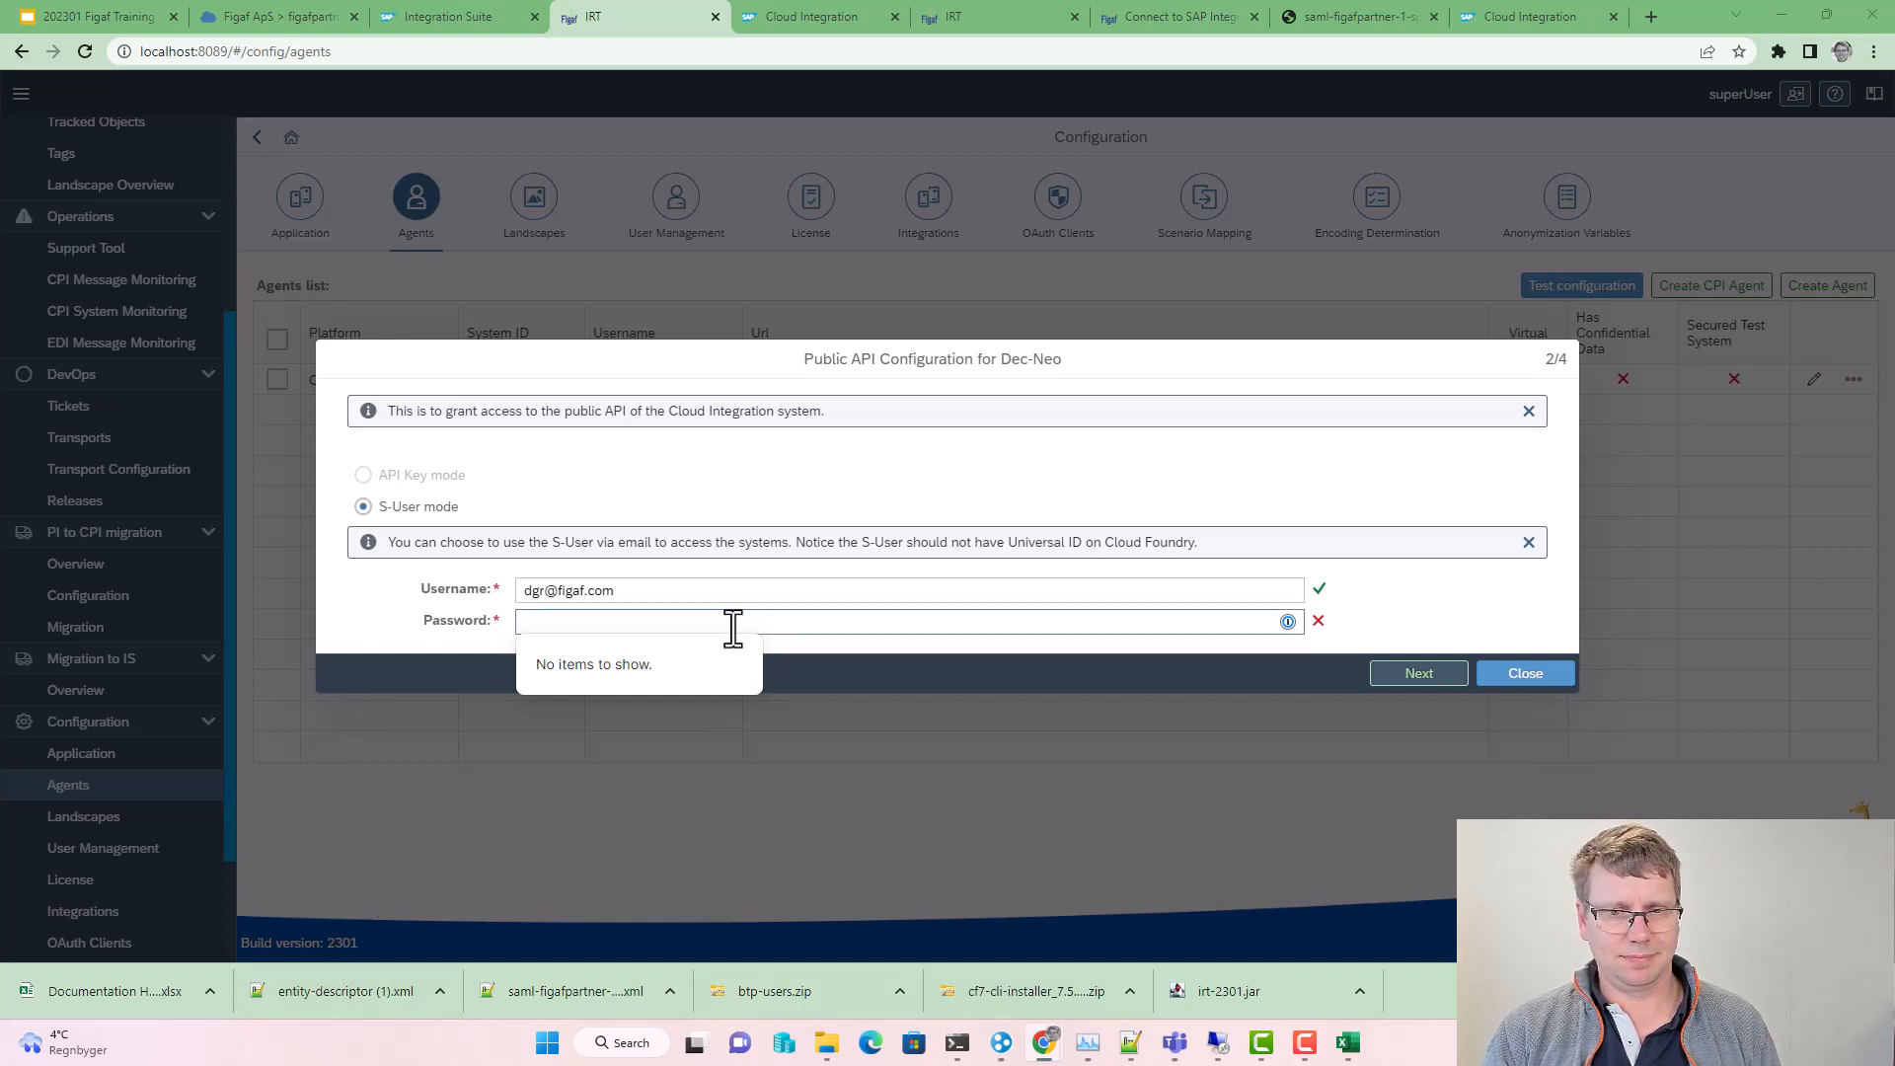
{"action": "key", "text": "ctrl+v"}
{"action": "left_click", "coordinate": [1426, 678]}
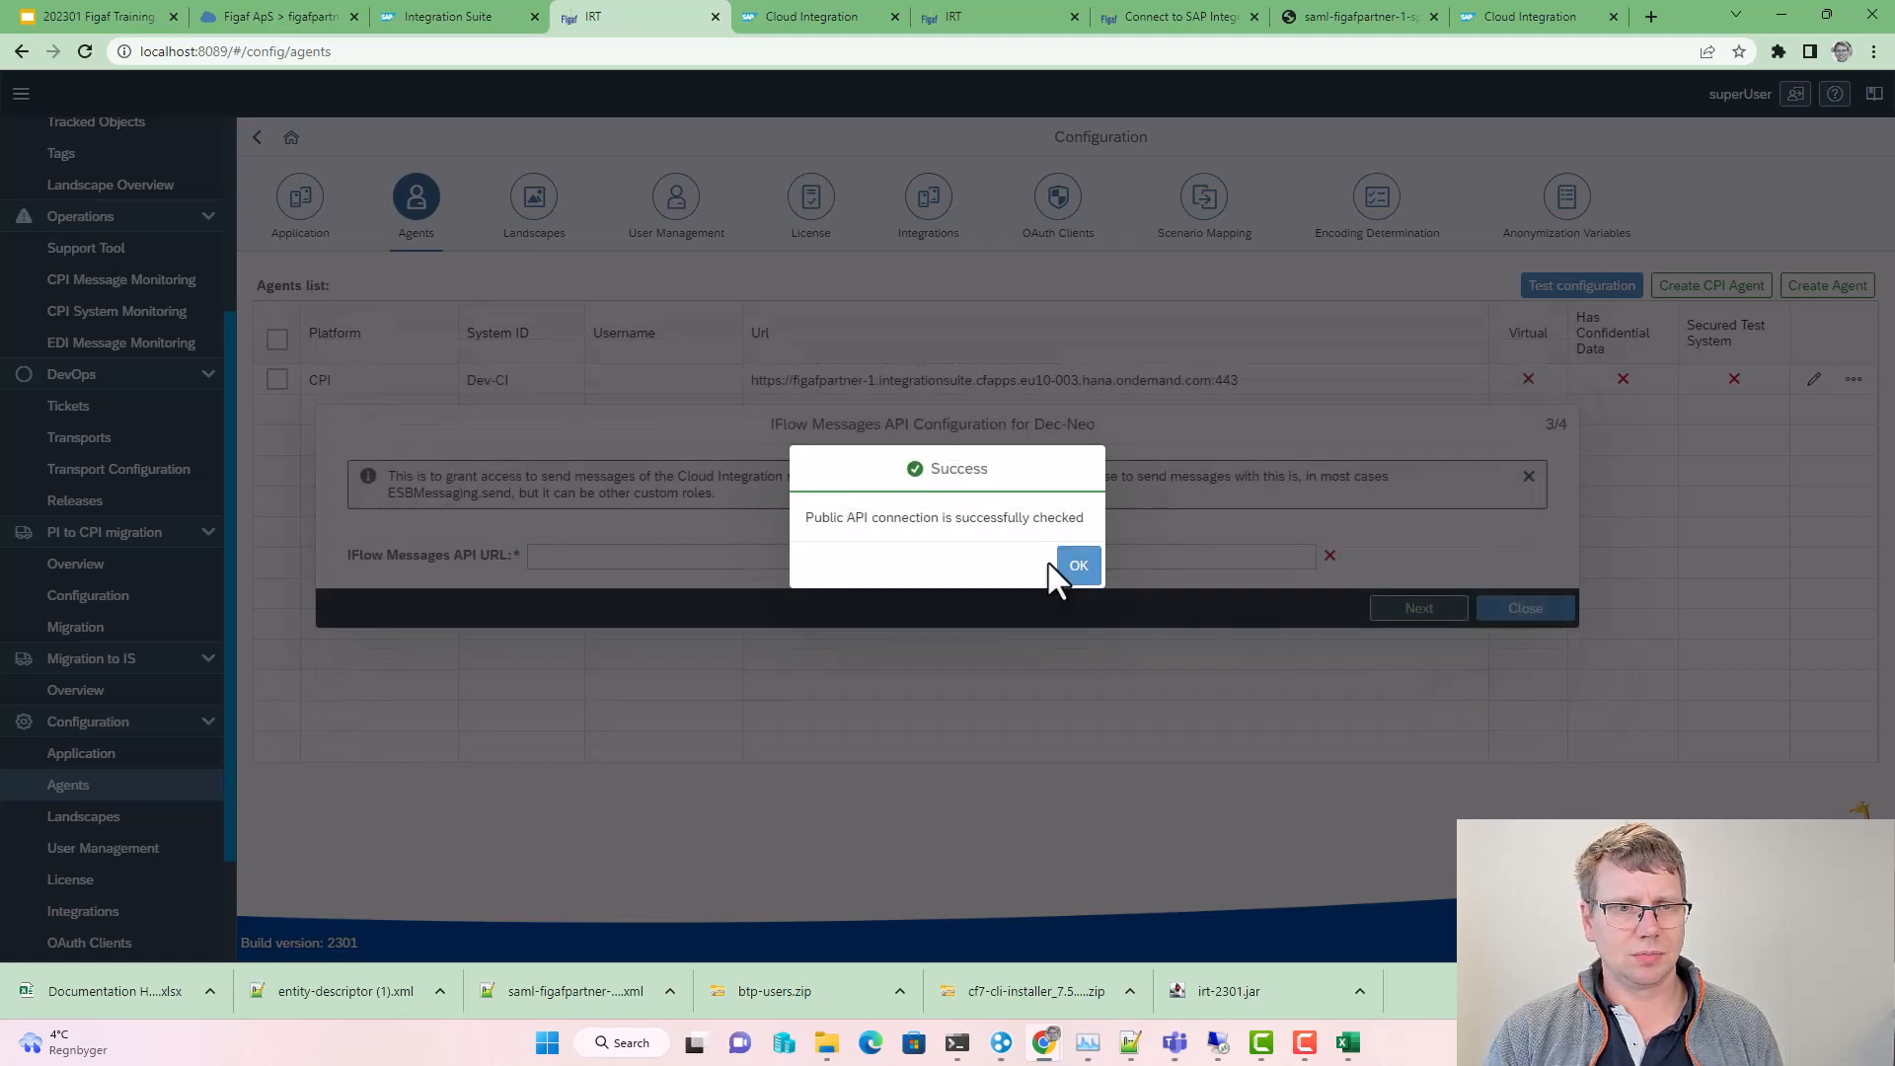
{"action": "left_click", "coordinate": [1077, 565]}
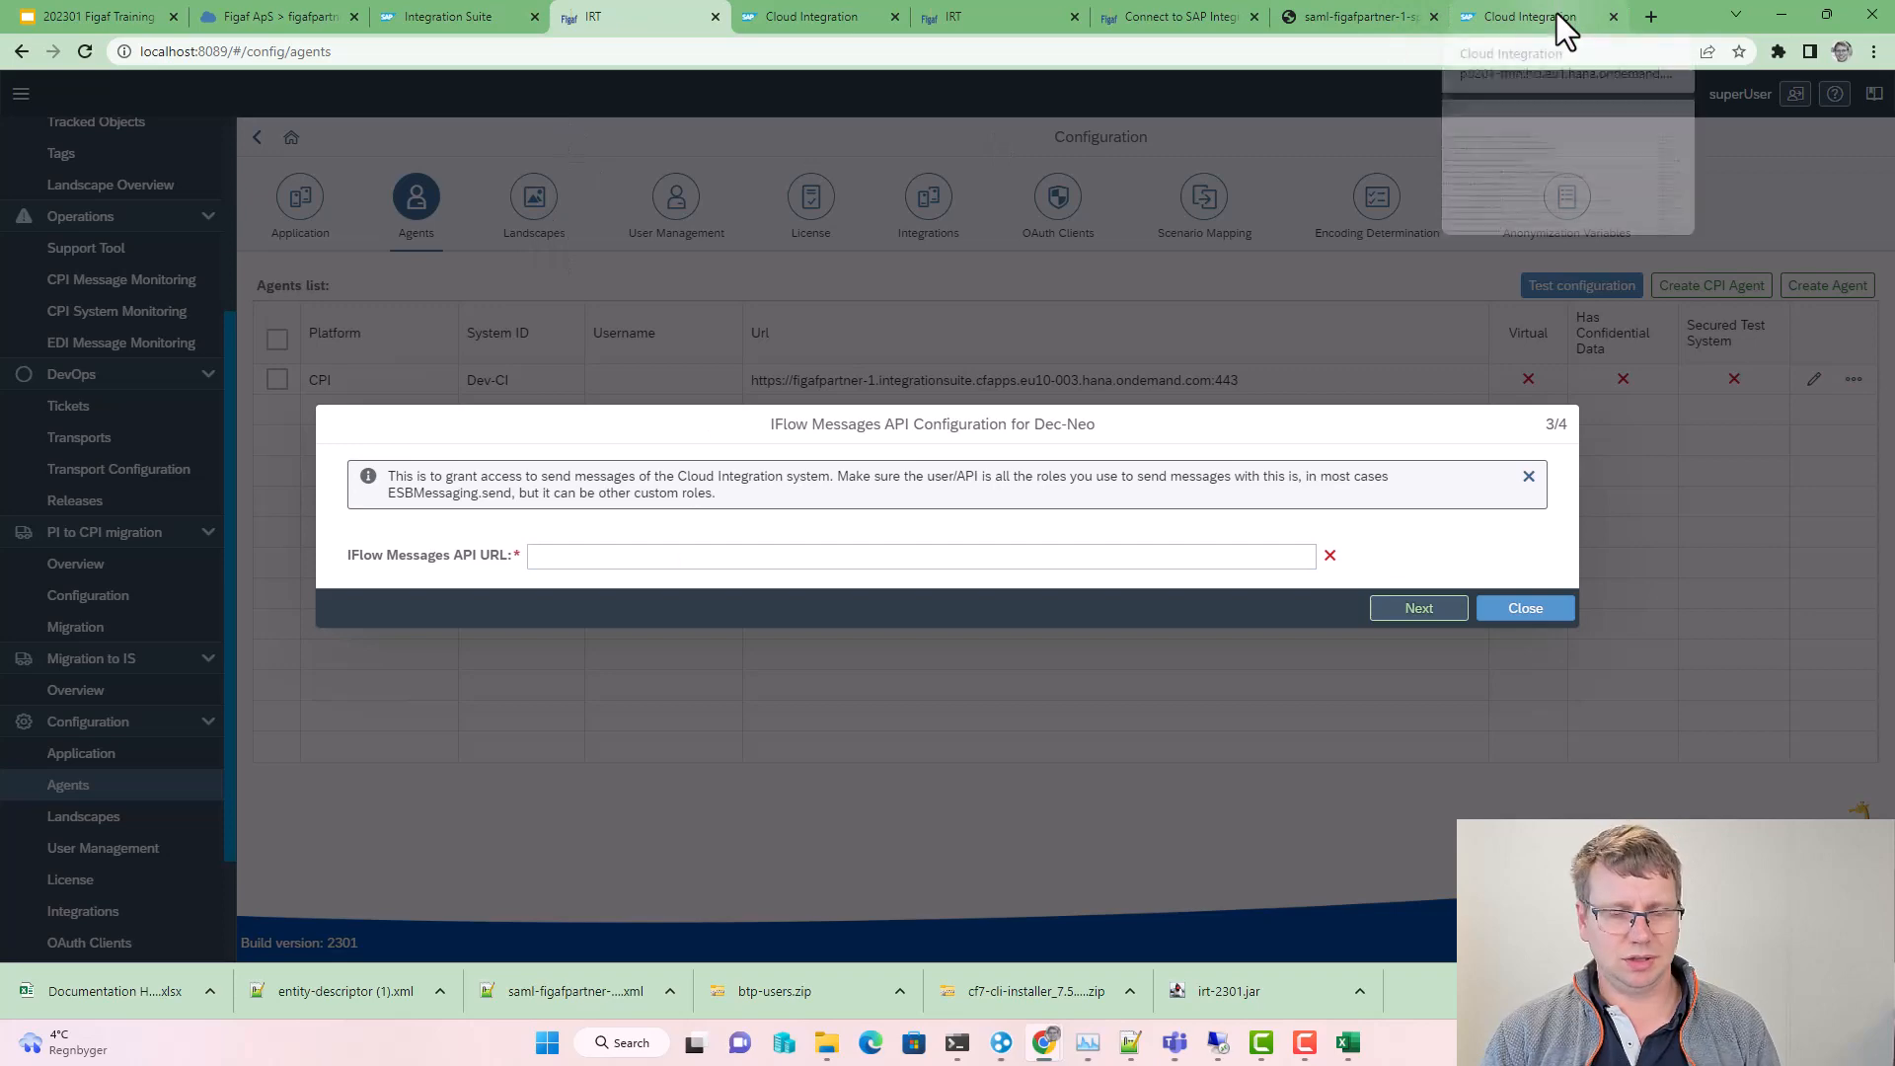
{"action": "key", "text": "ctrl+t"}
Step: Open the Neo Cloud Integration tenant and list all deployed integration content in Monitor
{"action": "type", "text": "p0"}
{"action": "key", "text": "Return"}
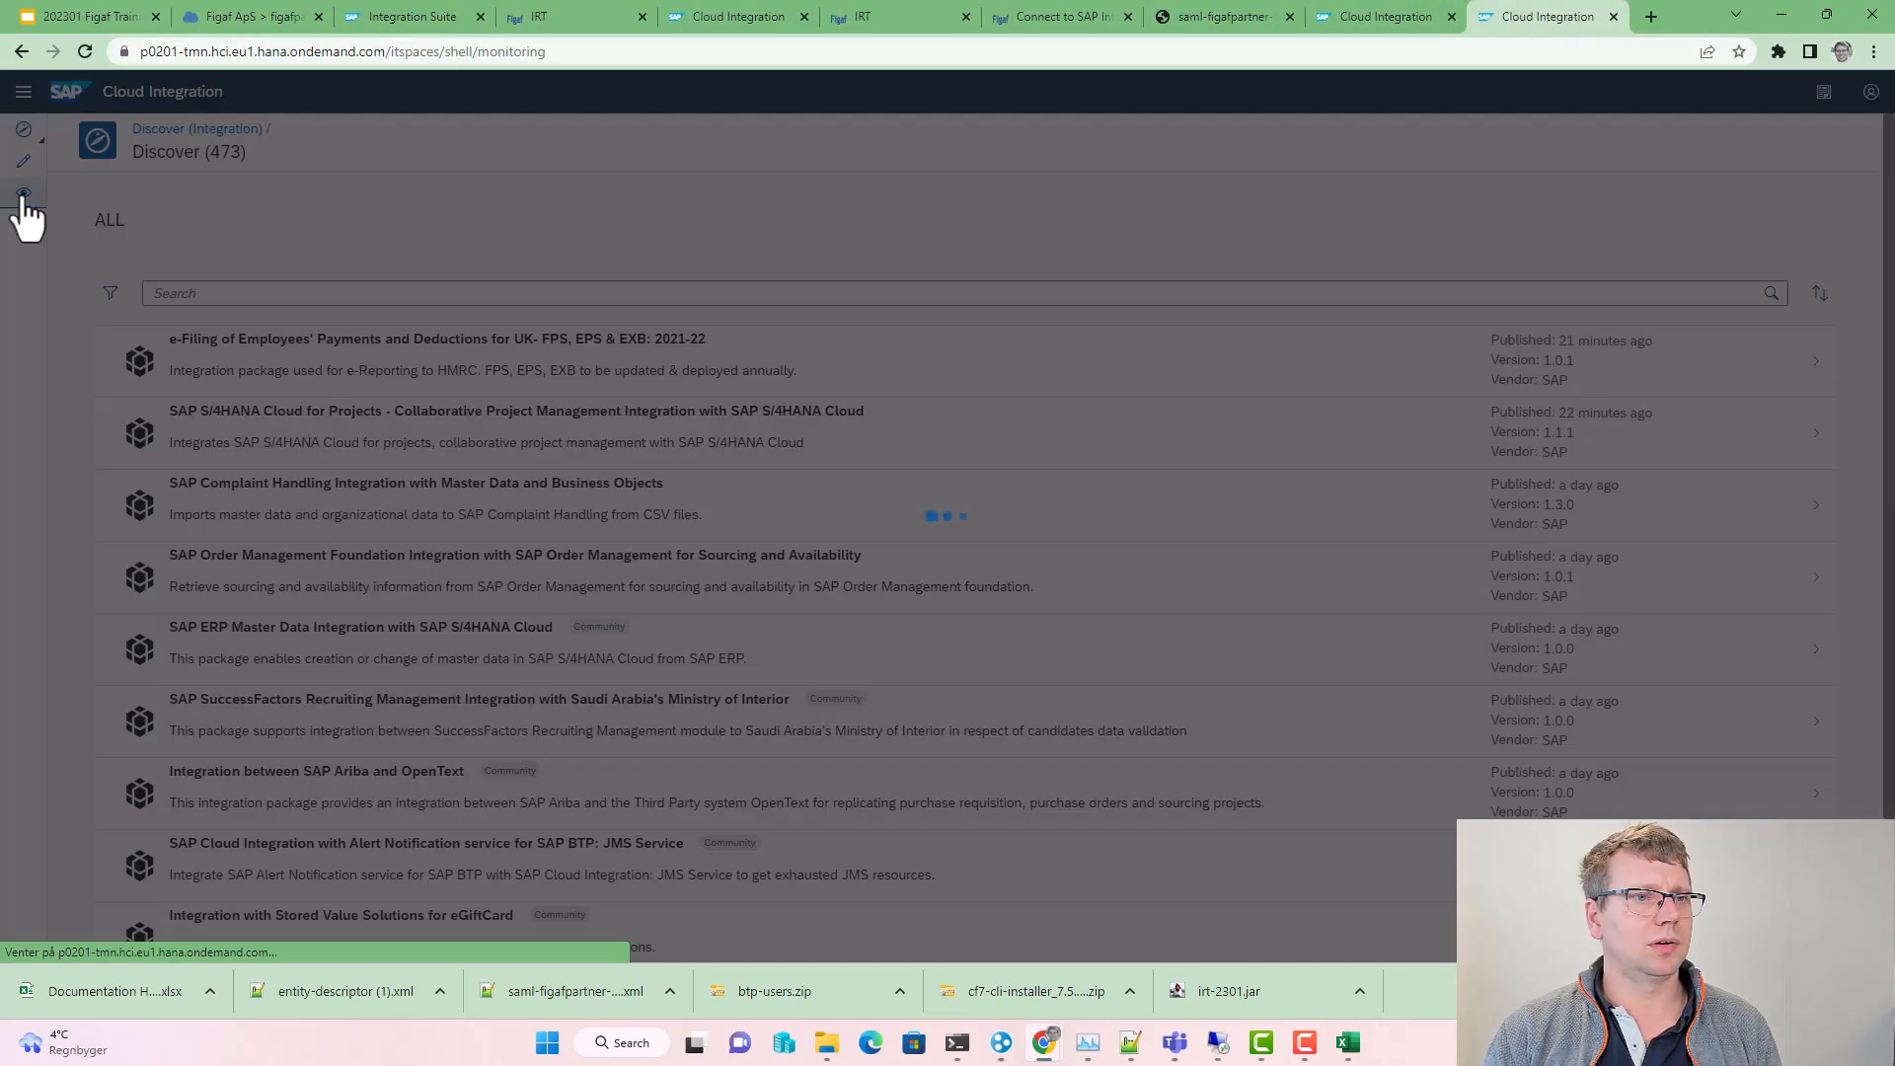
{"action": "left_click", "coordinate": [20, 193]}
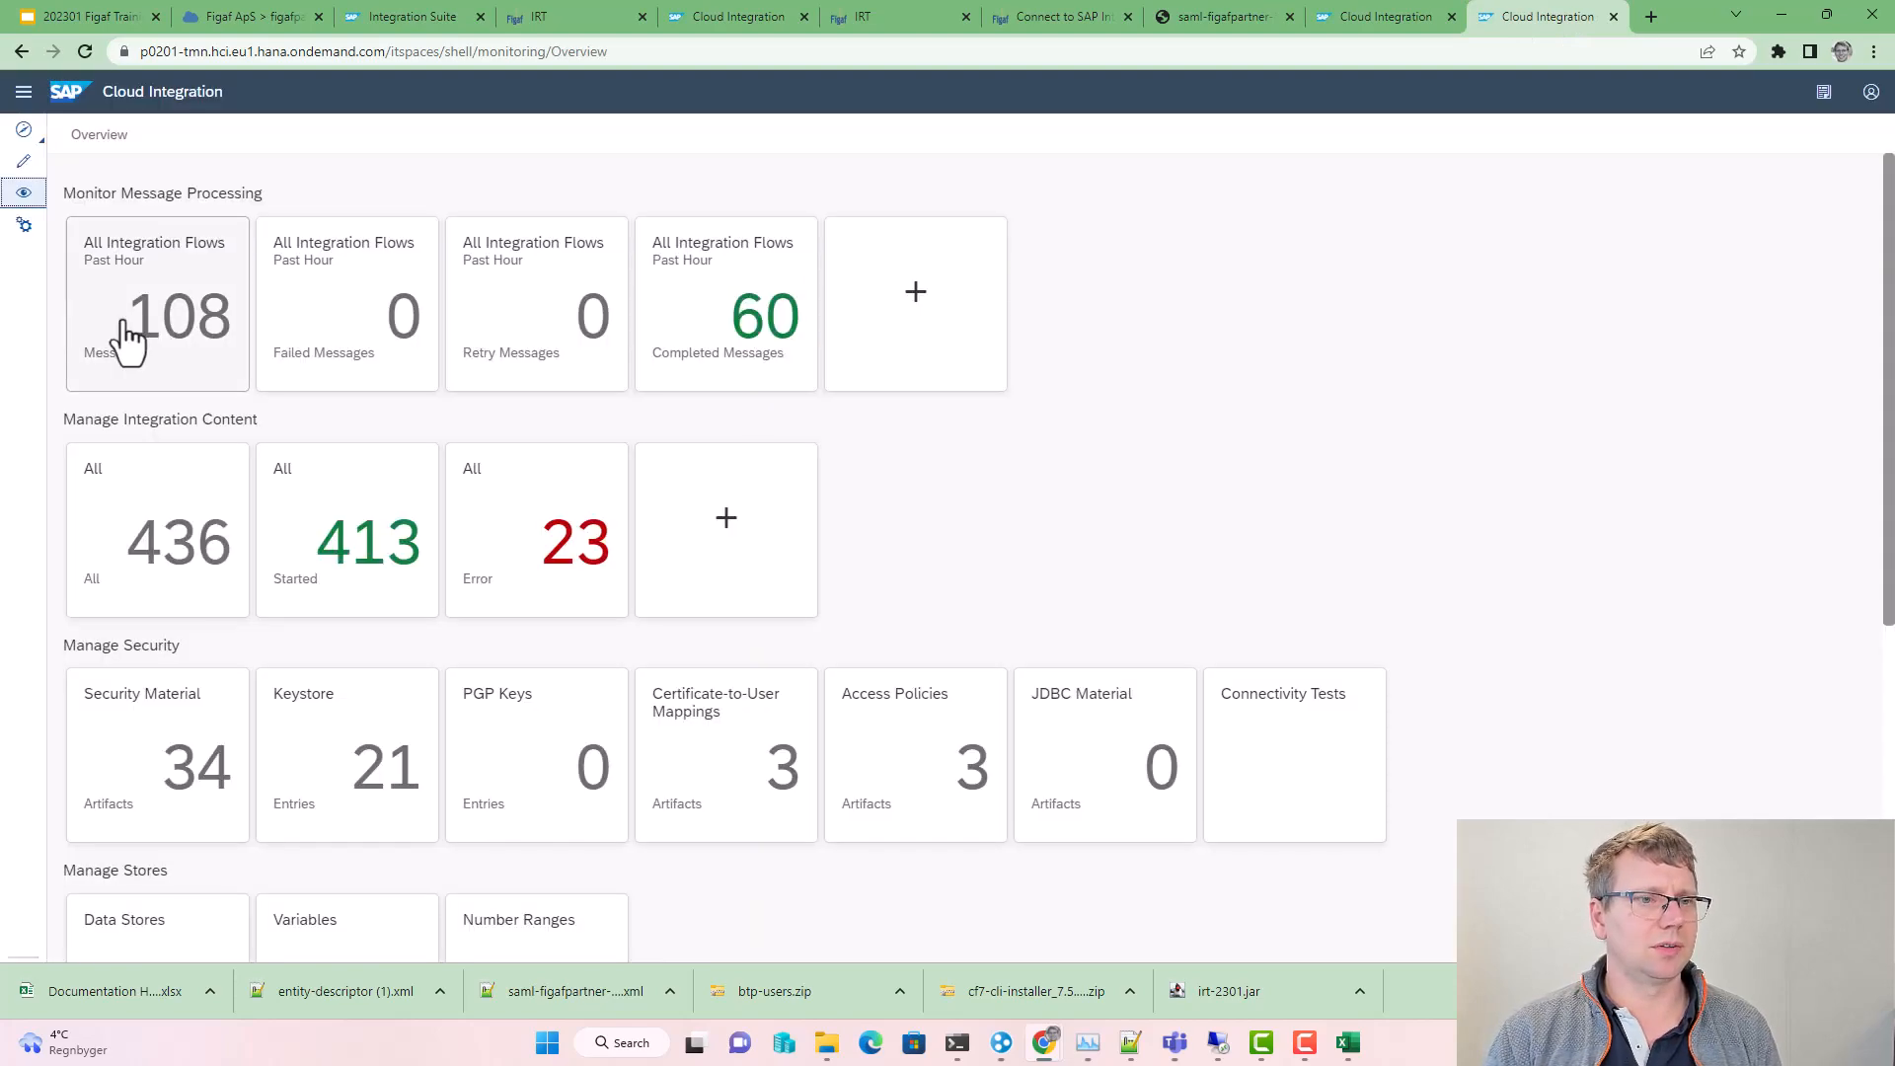
{"action": "left_click", "coordinate": [125, 337]}
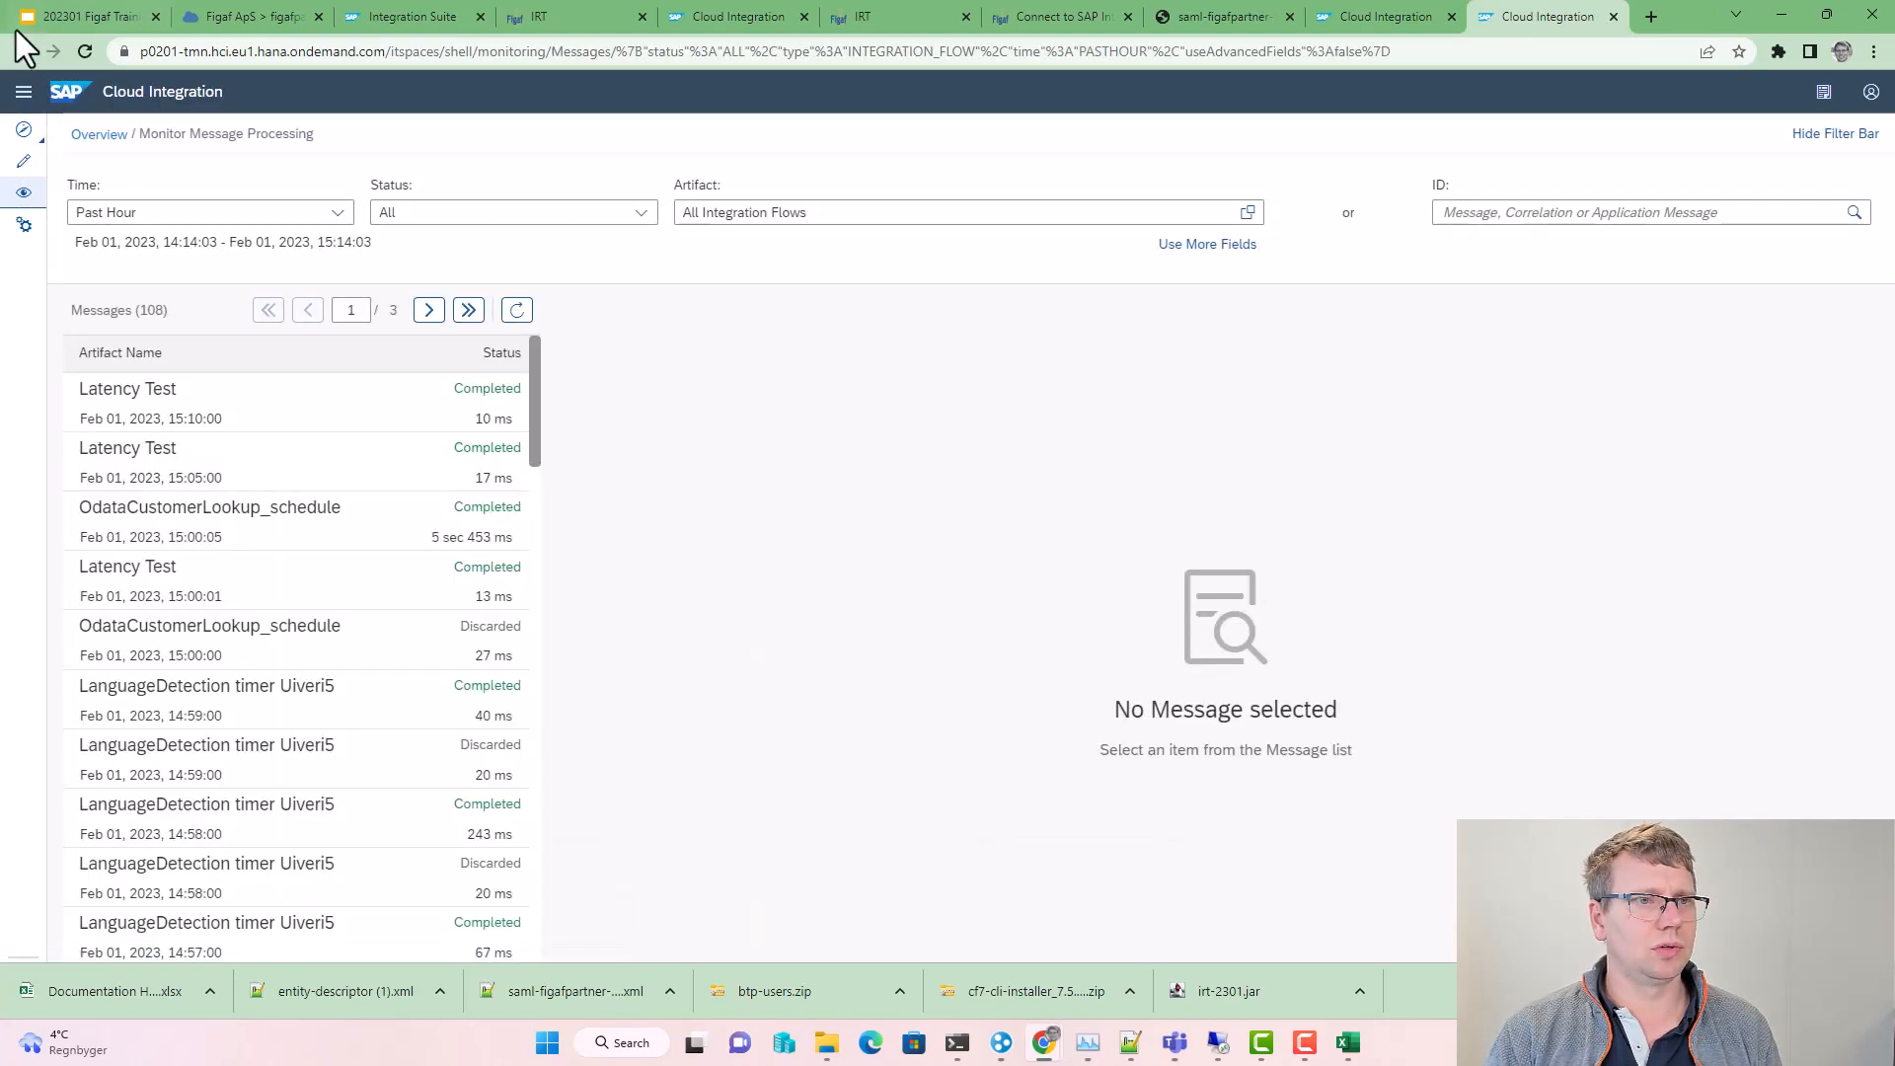
{"action": "left_click", "coordinate": [30, 192]}
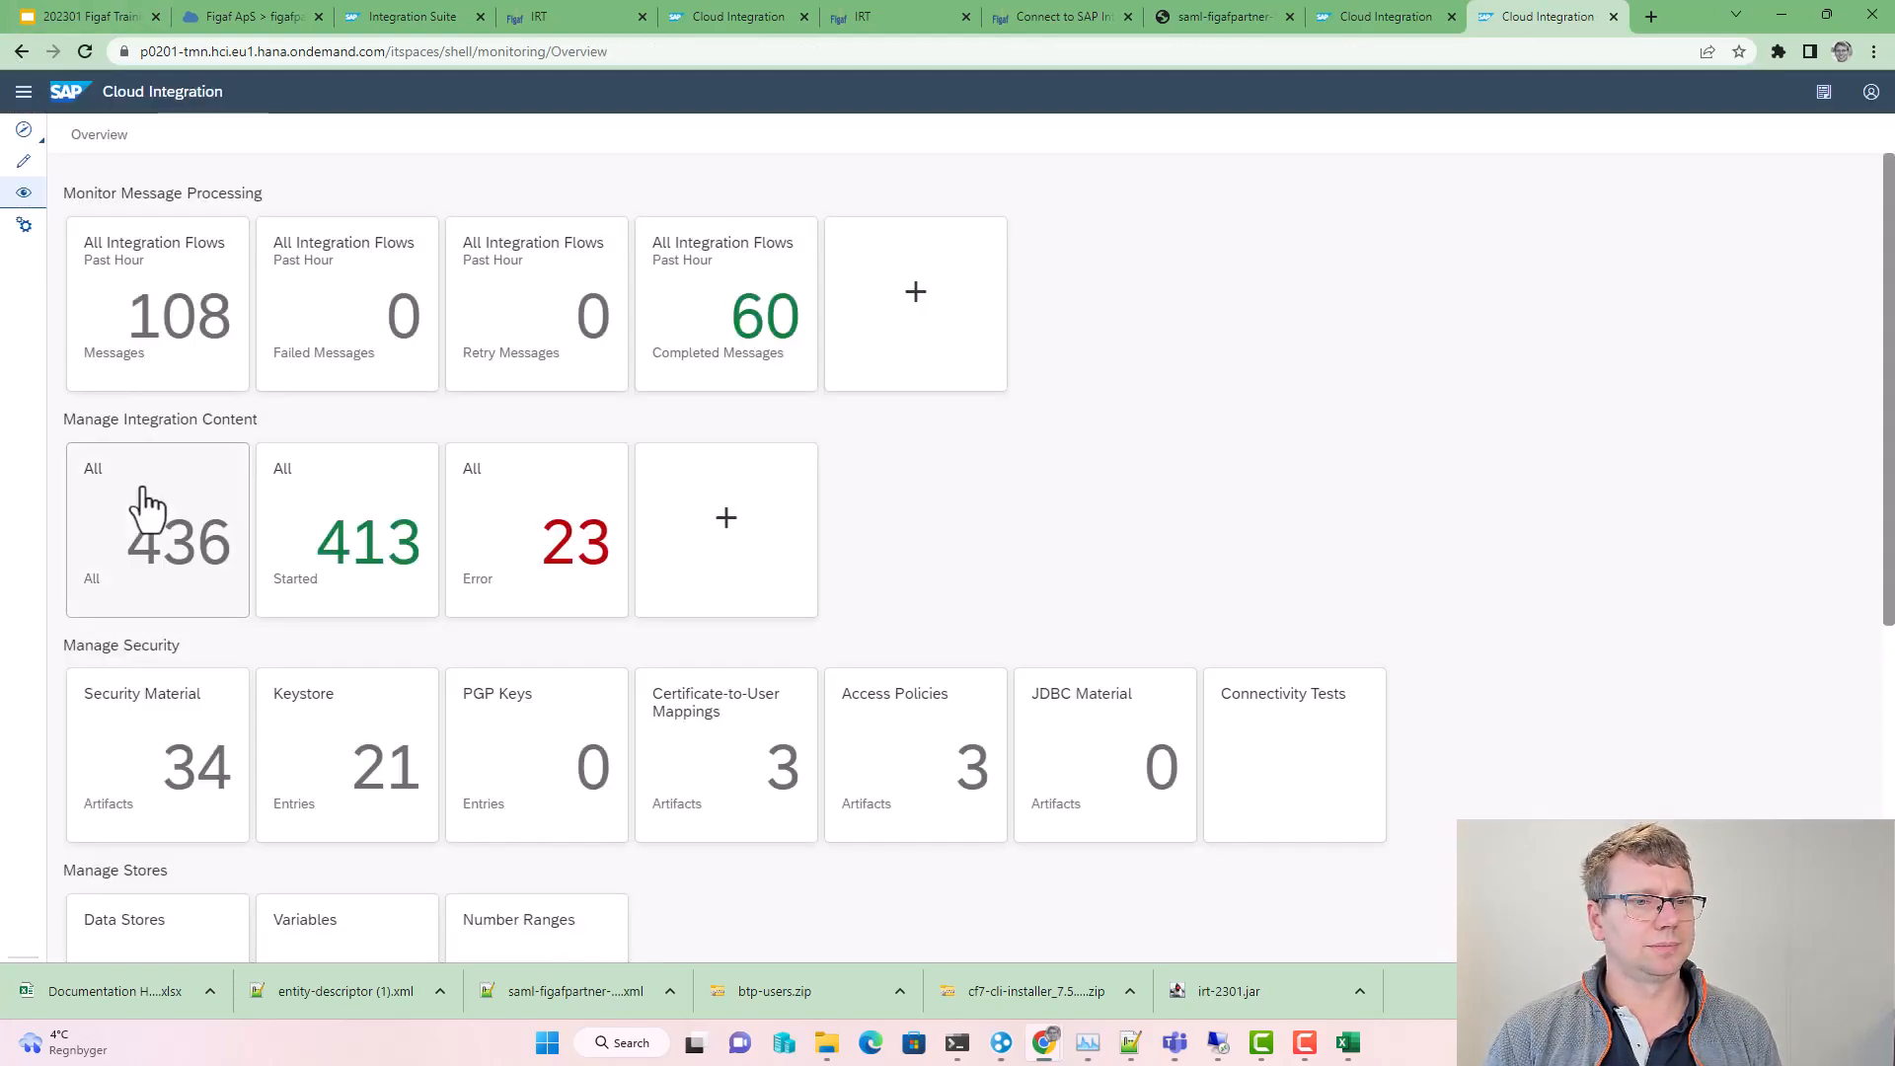
{"action": "left_click", "coordinate": [146, 493]}
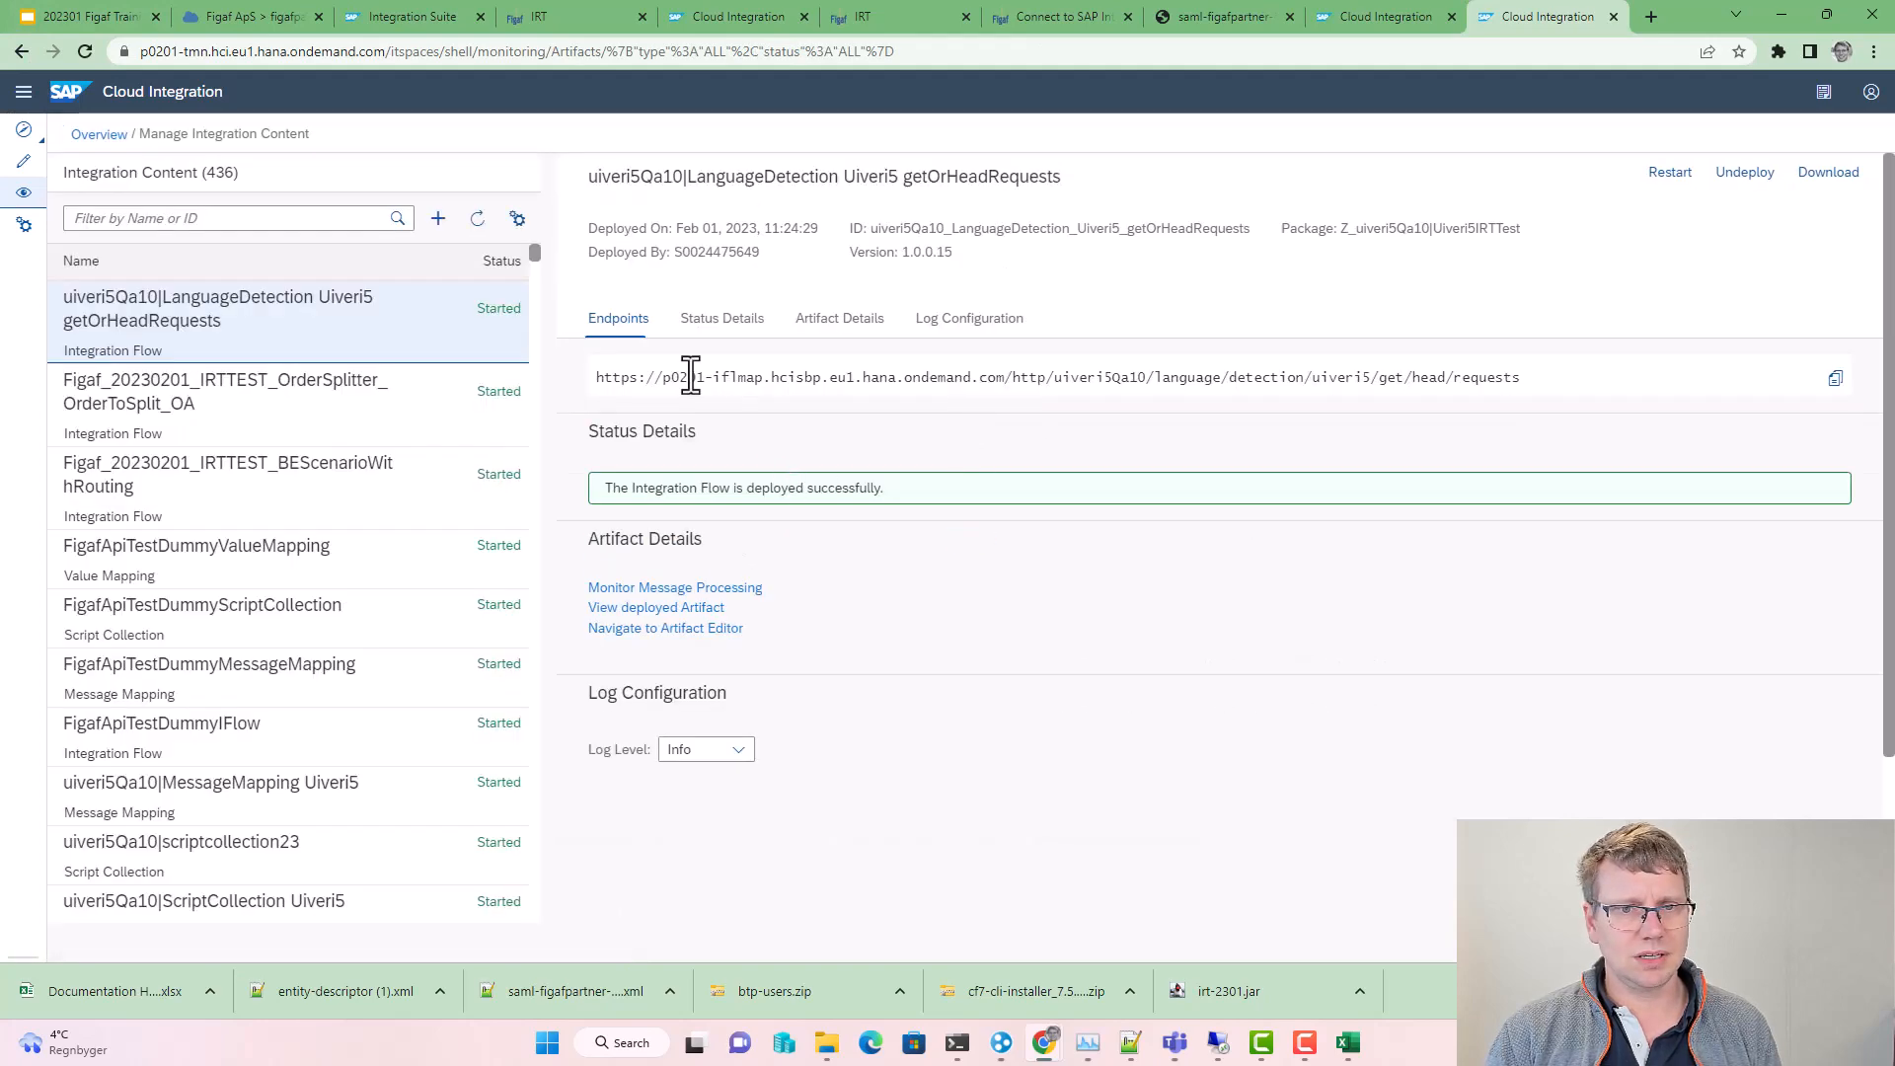
Step: Copy the host part of an integration flow's endpoint URL for the IFlow Messages API URL field
{"action": "left_click_drag", "start_coordinate": [664, 377], "coordinate": [1006, 379]}
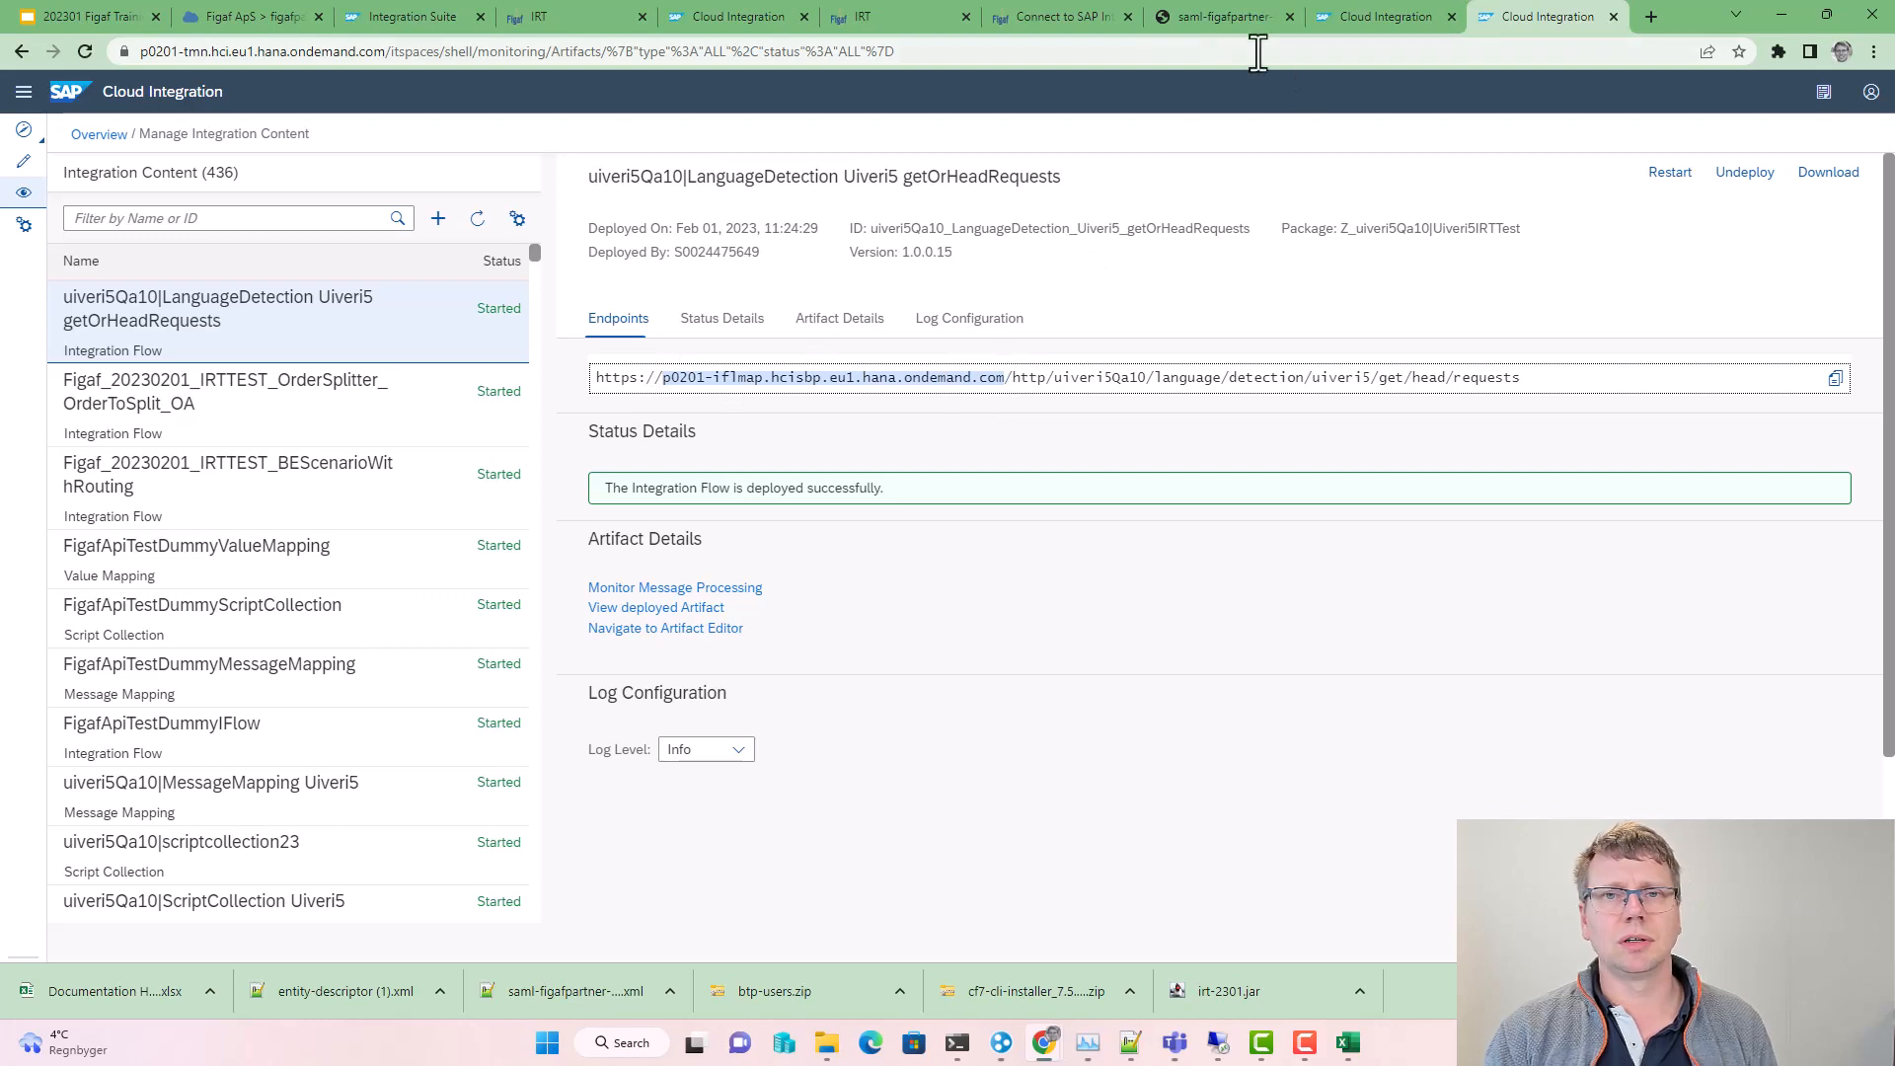
{"action": "left_click", "coordinate": [539, 21]}
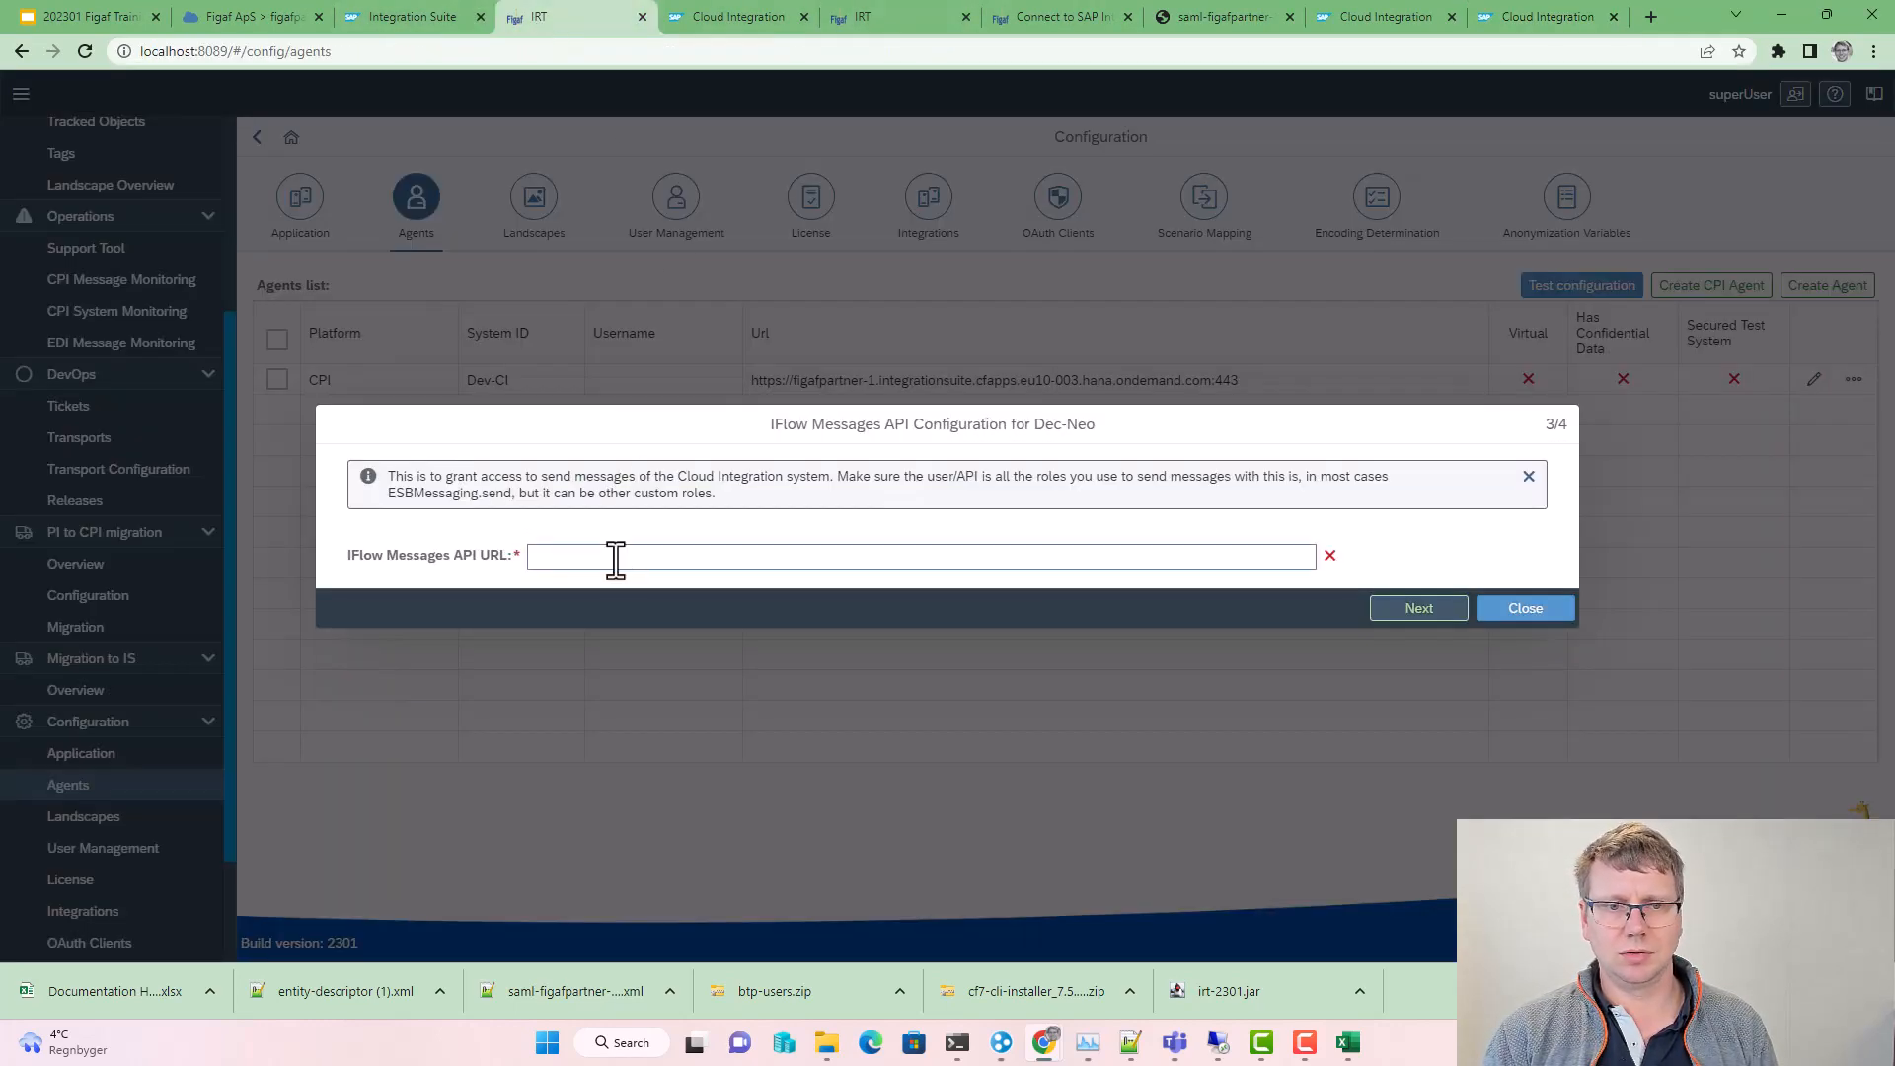
{"action": "left_click", "coordinate": [1394, 14]}
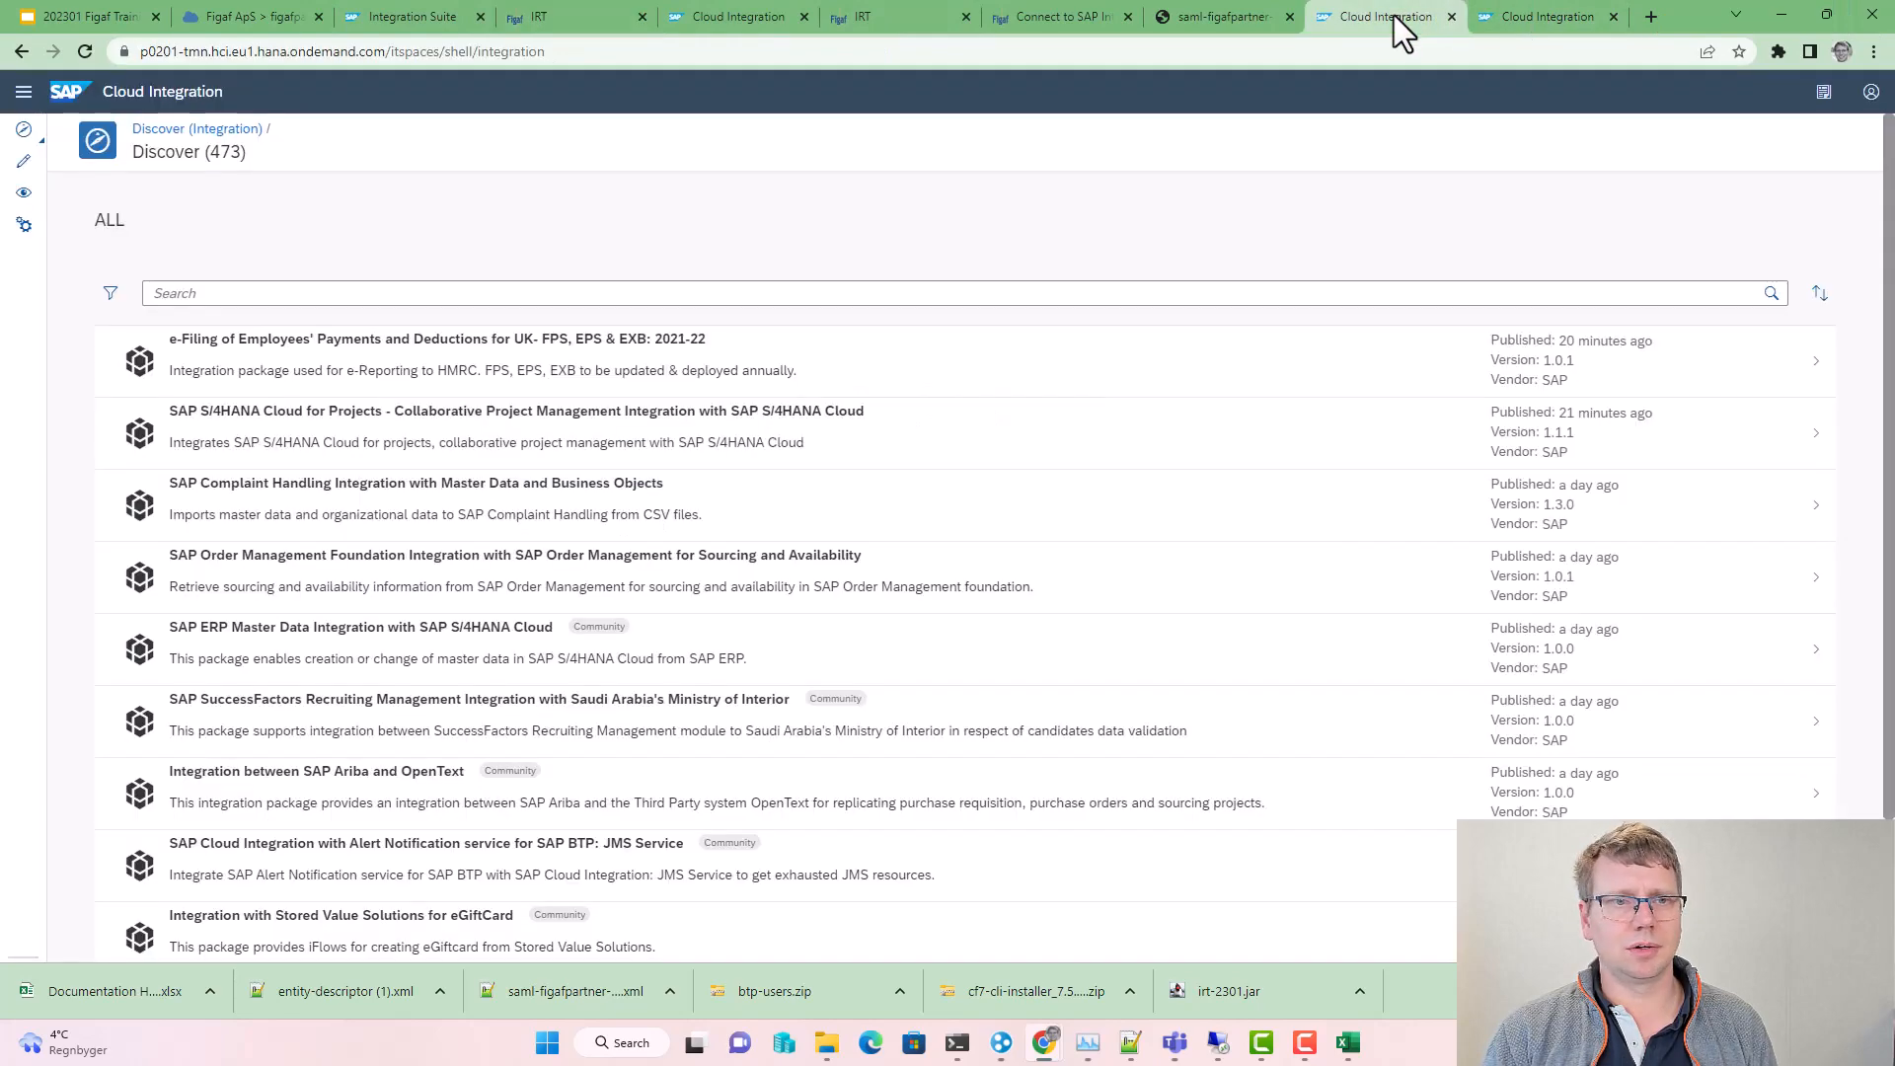
{"action": "left_click", "coordinate": [1515, 17]}
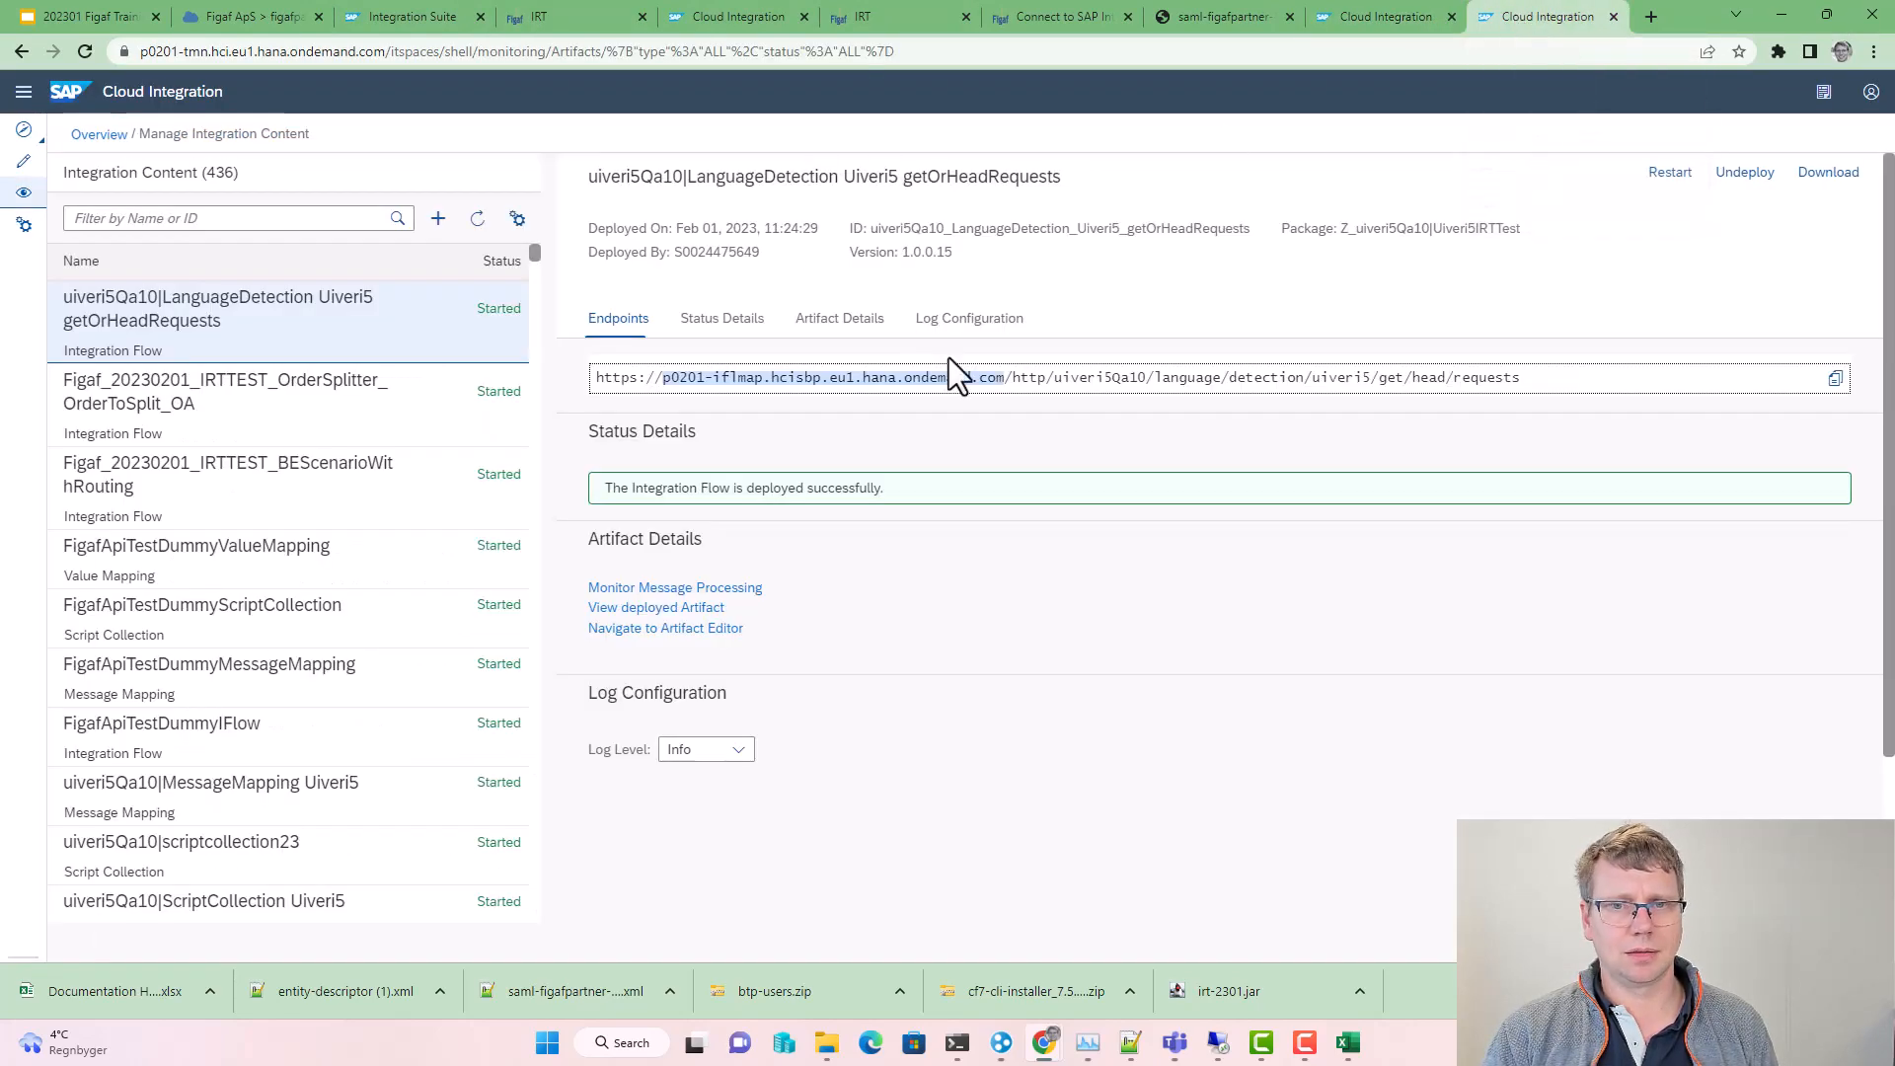
{"action": "left_click", "coordinate": [1002, 378]}
{"action": "left_click_drag", "start_coordinate": [916, 383], "coordinate": [1003, 378]}
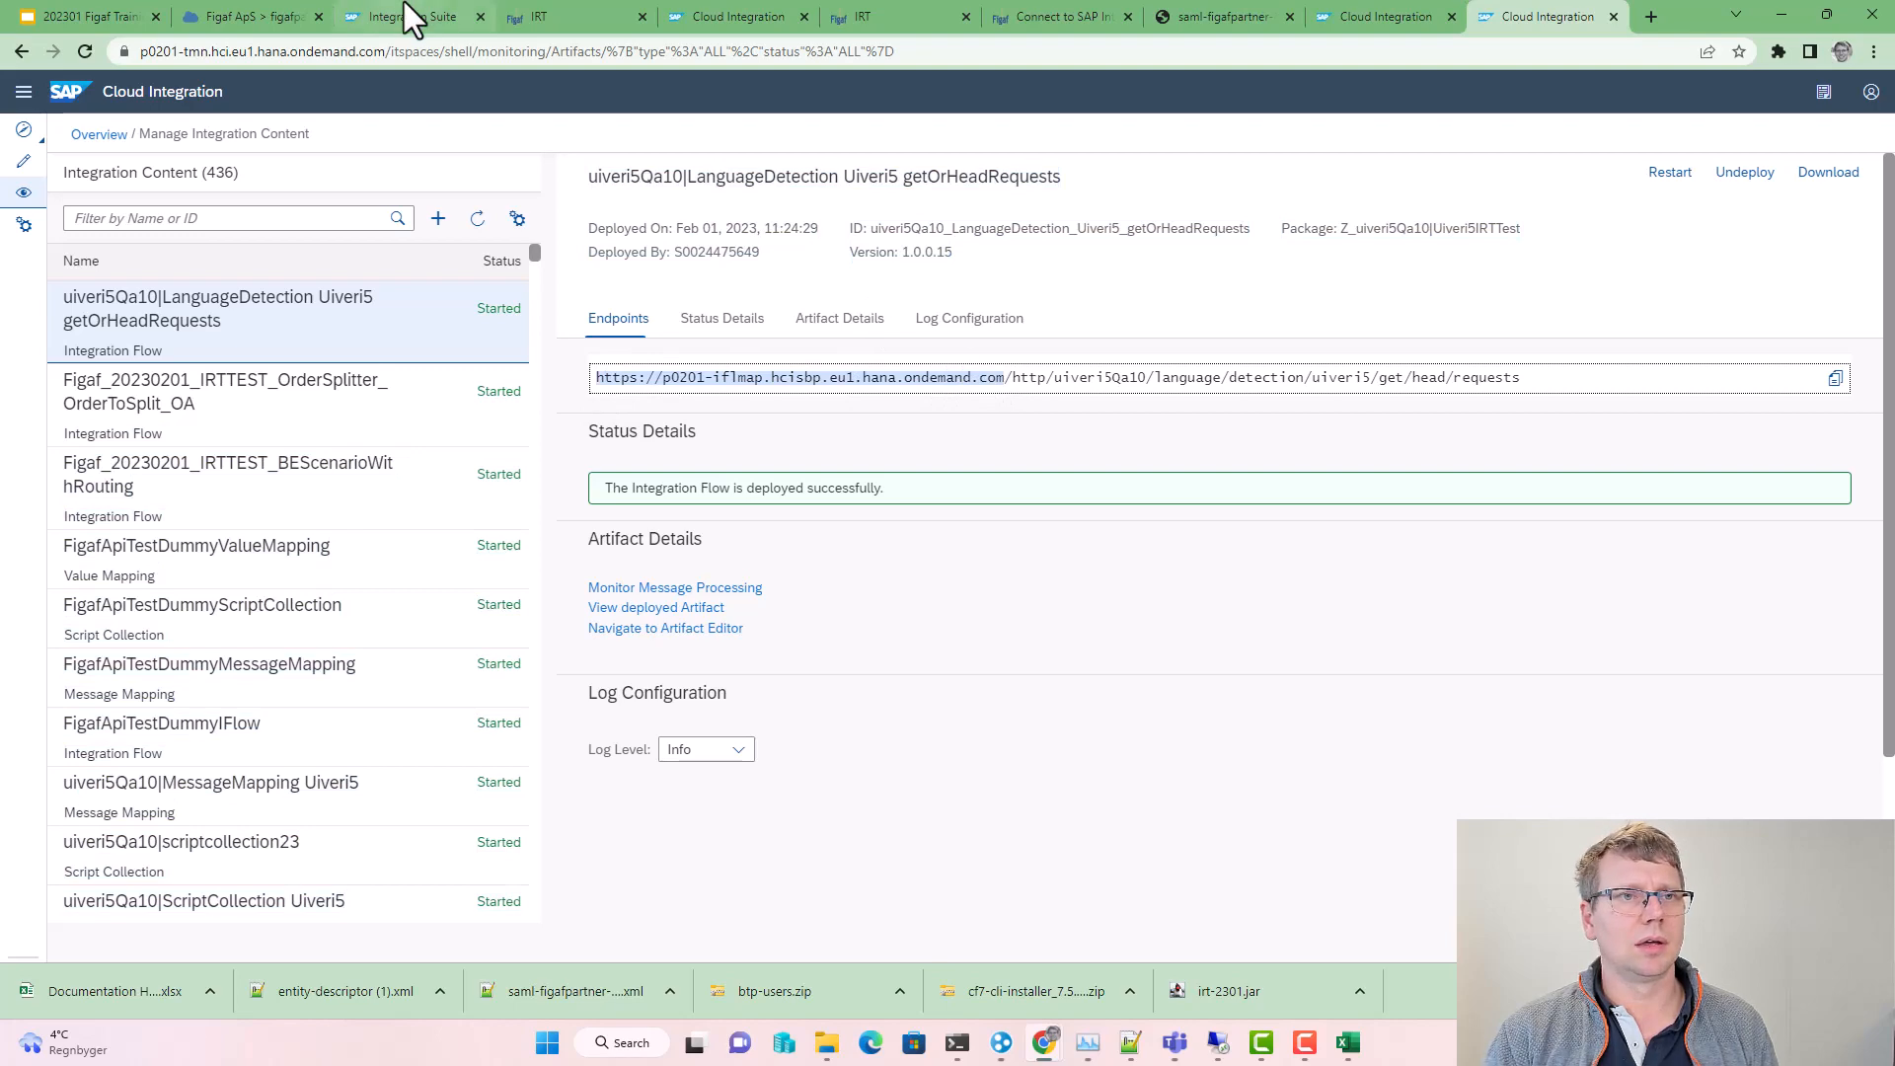
{"action": "left_click", "coordinate": [531, 13]}
{"action": "left_click", "coordinate": [792, 555]}
Step: Paste the endpoint host as Dec-Neo's IFlow Messages API URL and finish the Web API configuration
{"action": "key", "text": "ctrl+v"}
{"action": "left_click", "coordinate": [1425, 609]}
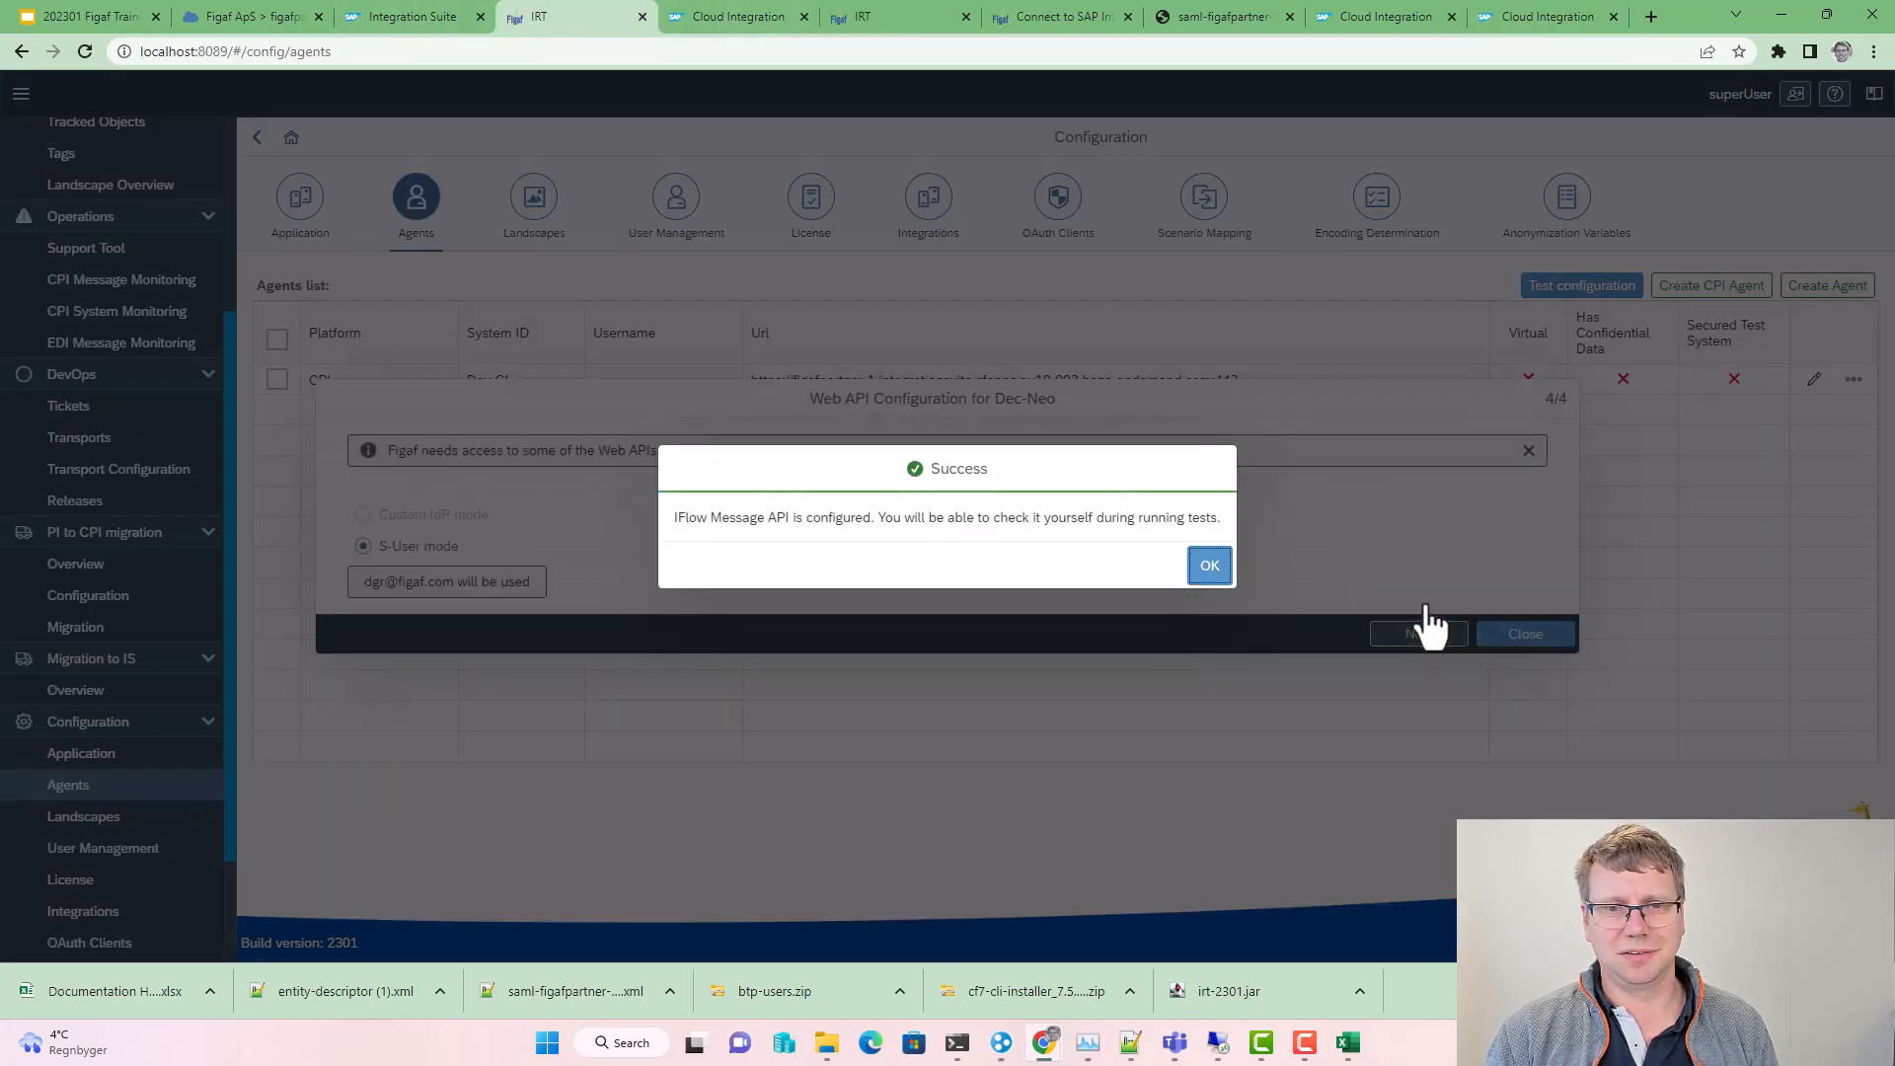
{"action": "left_click", "coordinate": [1204, 563]}
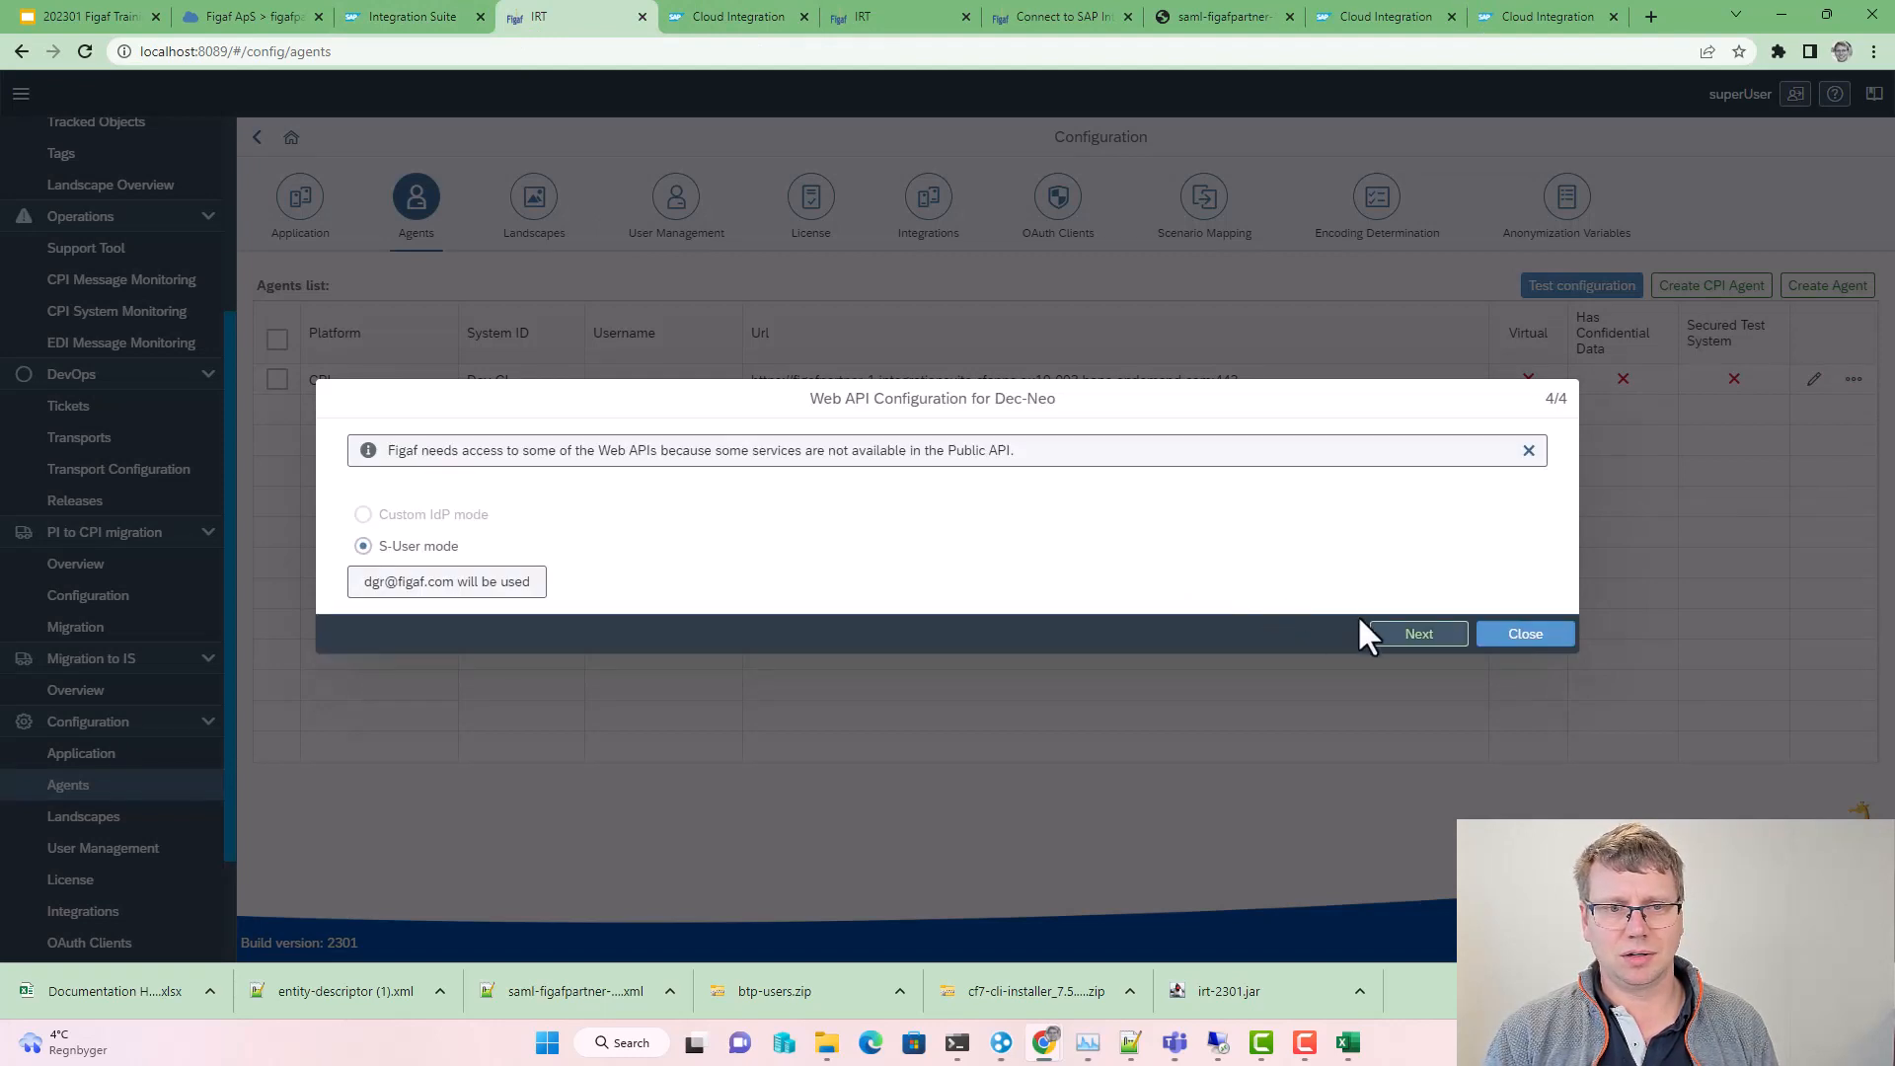
{"action": "left_click", "coordinate": [1382, 635]}
{"action": "left_click", "coordinate": [1094, 560]}
{"action": "left_click", "coordinate": [1717, 574]}
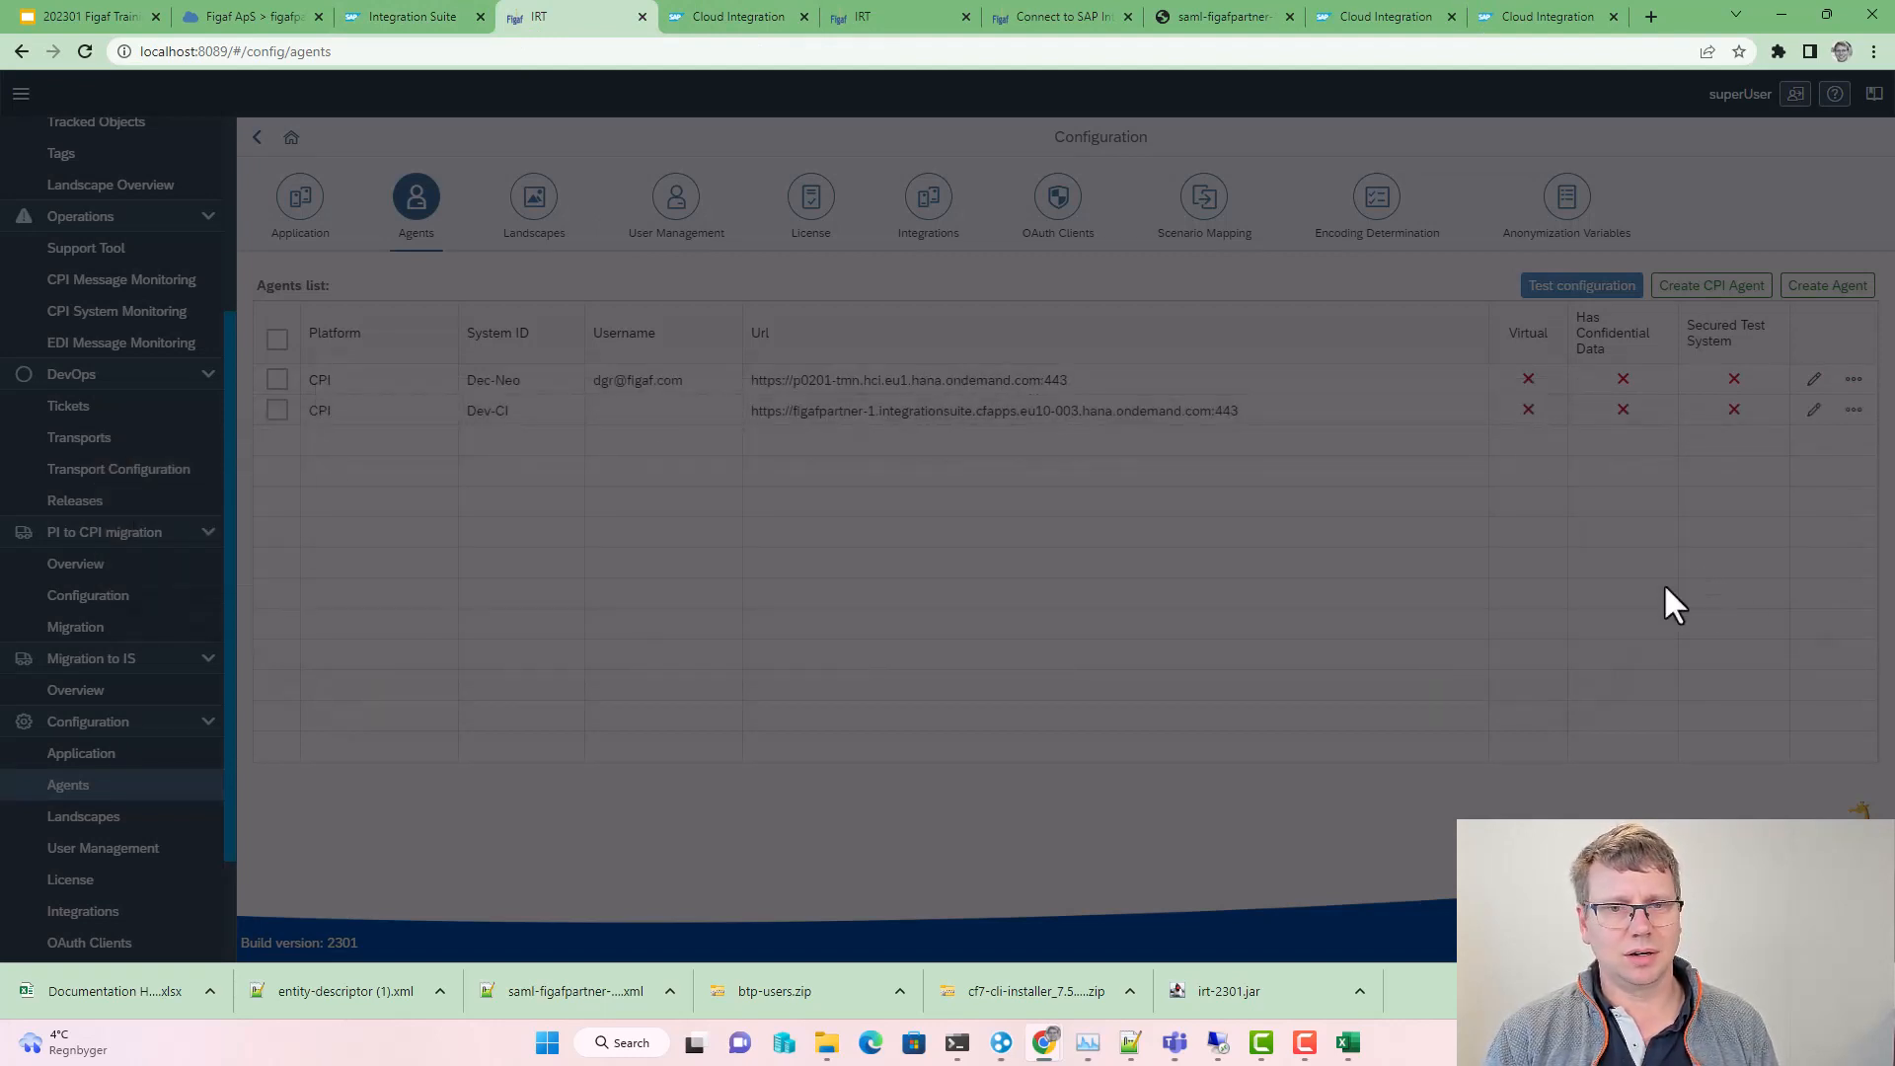
{"action": "left_click", "coordinate": [1206, 567]}
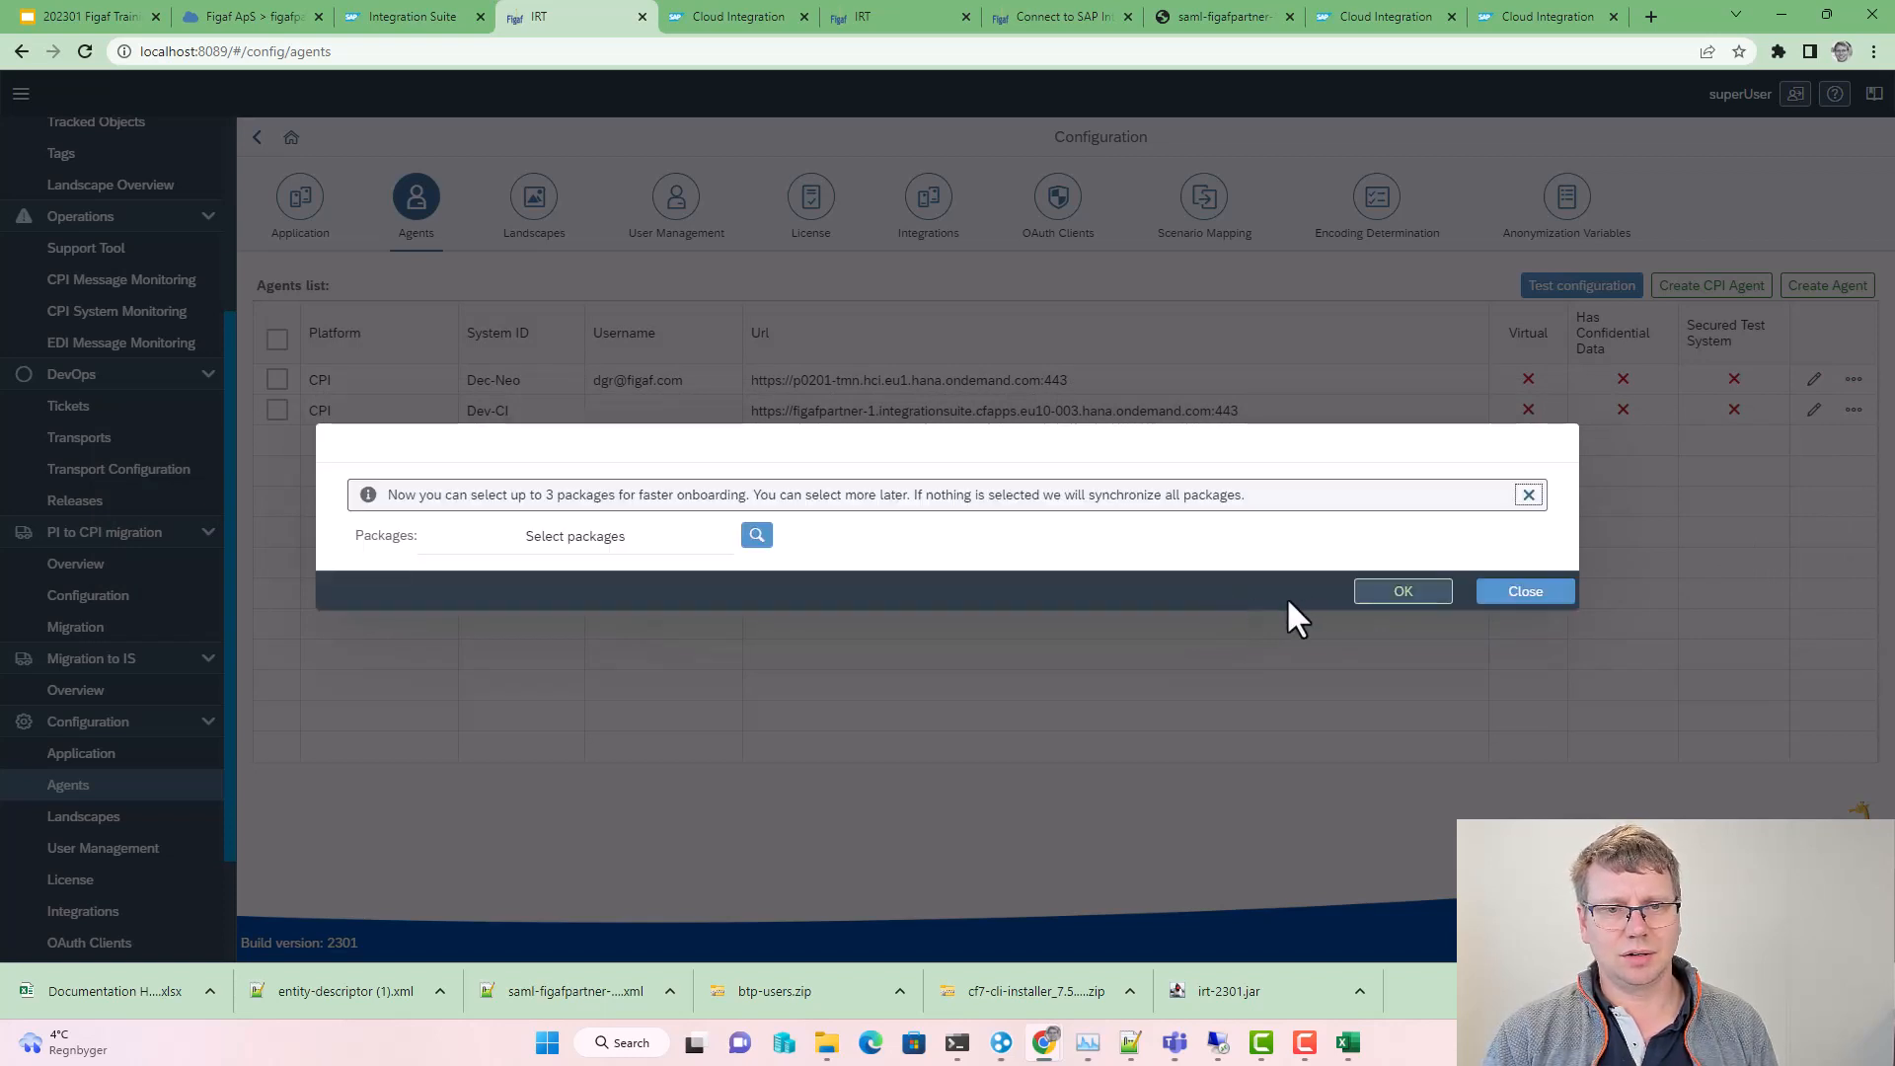
Step: Choose the AMigrationSample package and onboard it for Dec-Neo
{"action": "left_click", "coordinate": [754, 536]}
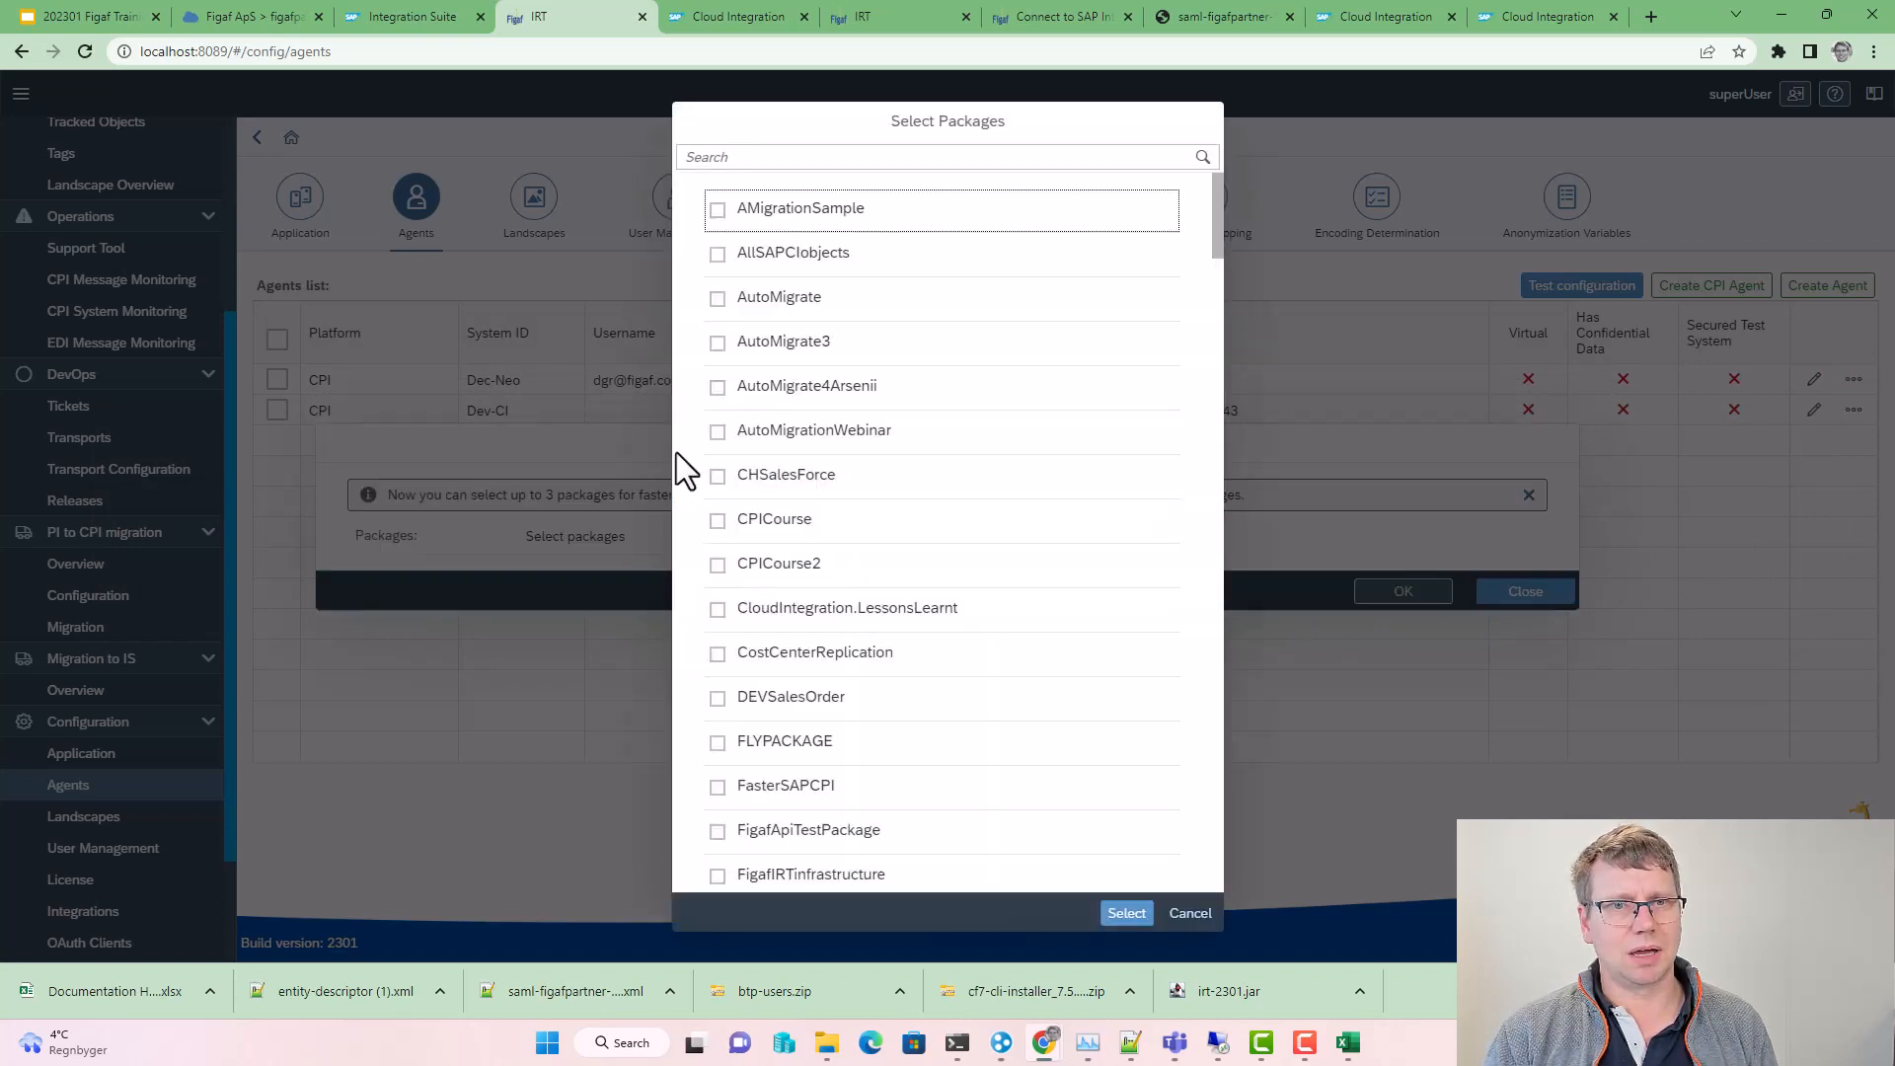
{"action": "left_click", "coordinate": [713, 225]}
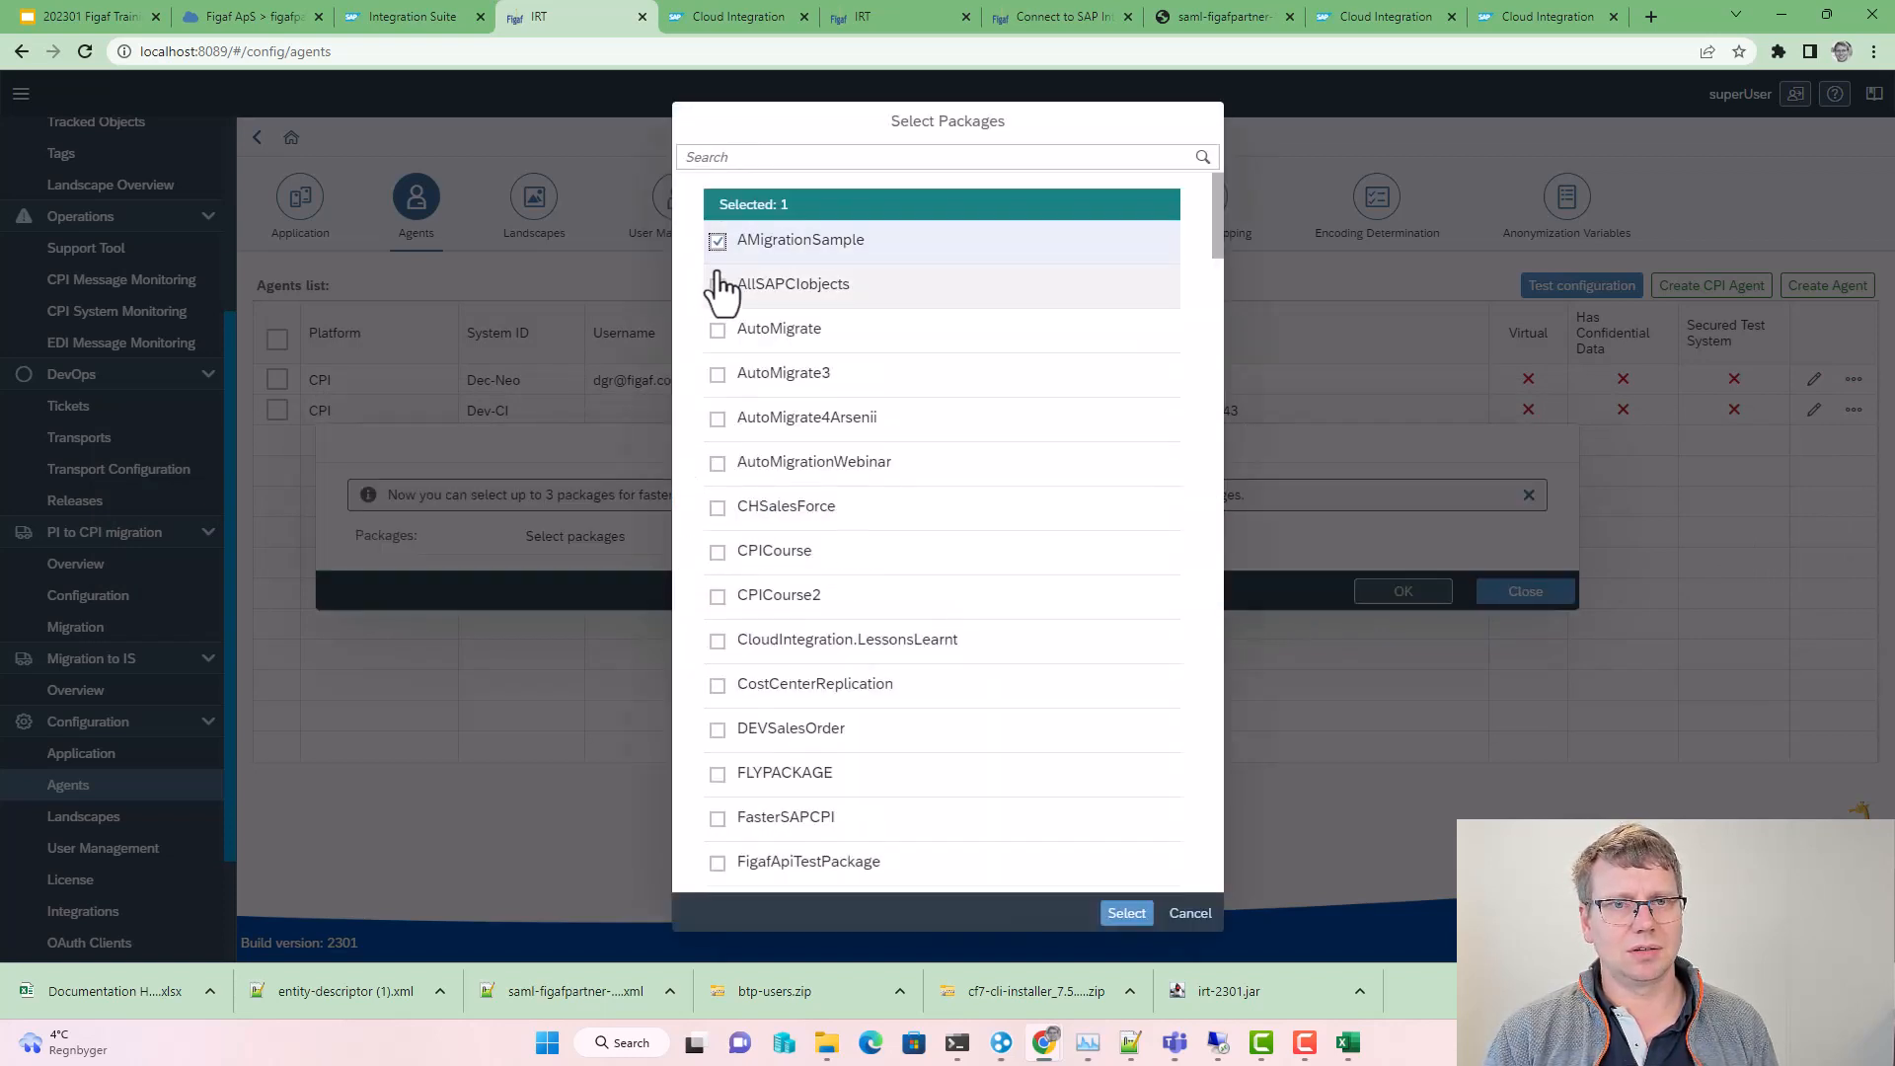
{"action": "left_click", "coordinate": [1126, 912]}
{"action": "left_click", "coordinate": [1366, 589]}
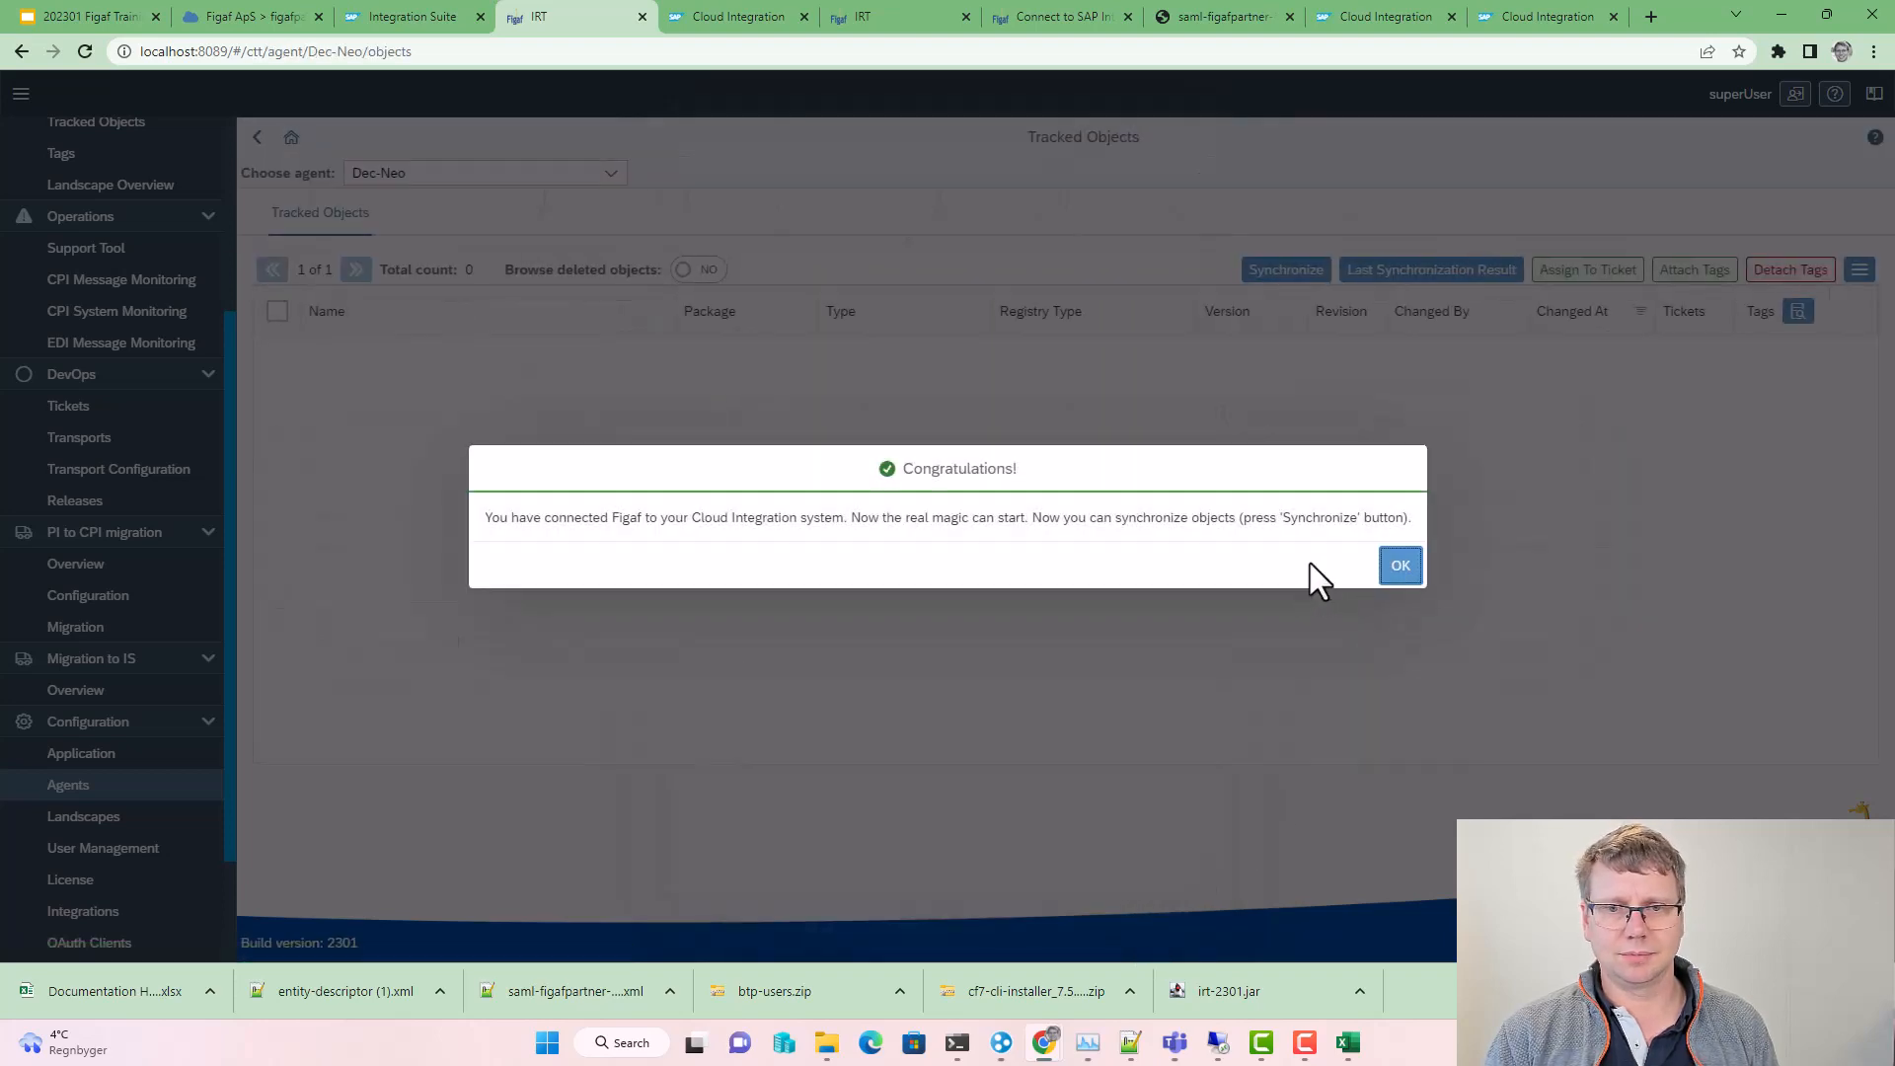
Step: Start synchronizing all packages for the Dec-Neo agent from the synchronization settings
{"action": "left_click", "coordinate": [1400, 566]}
{"action": "left_click", "coordinate": [1285, 272]}
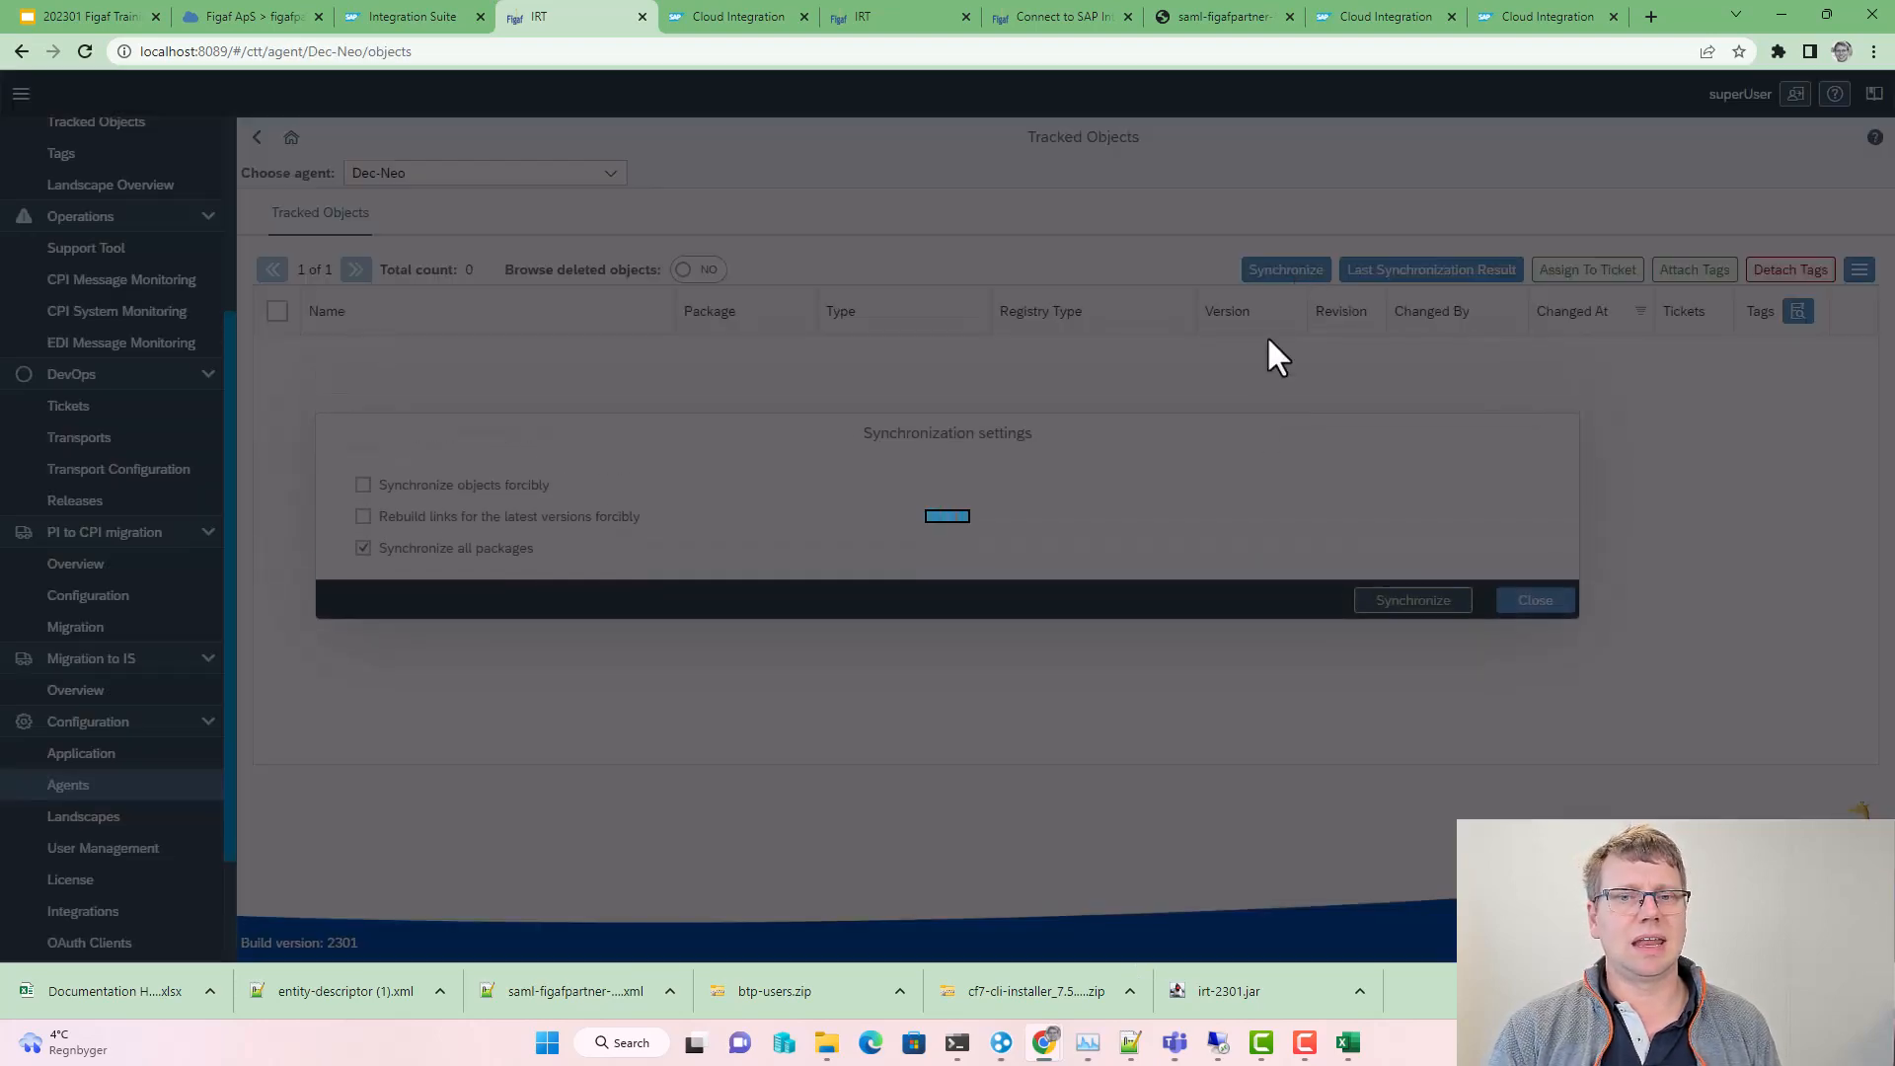
{"action": "left_click", "coordinate": [1413, 616]}
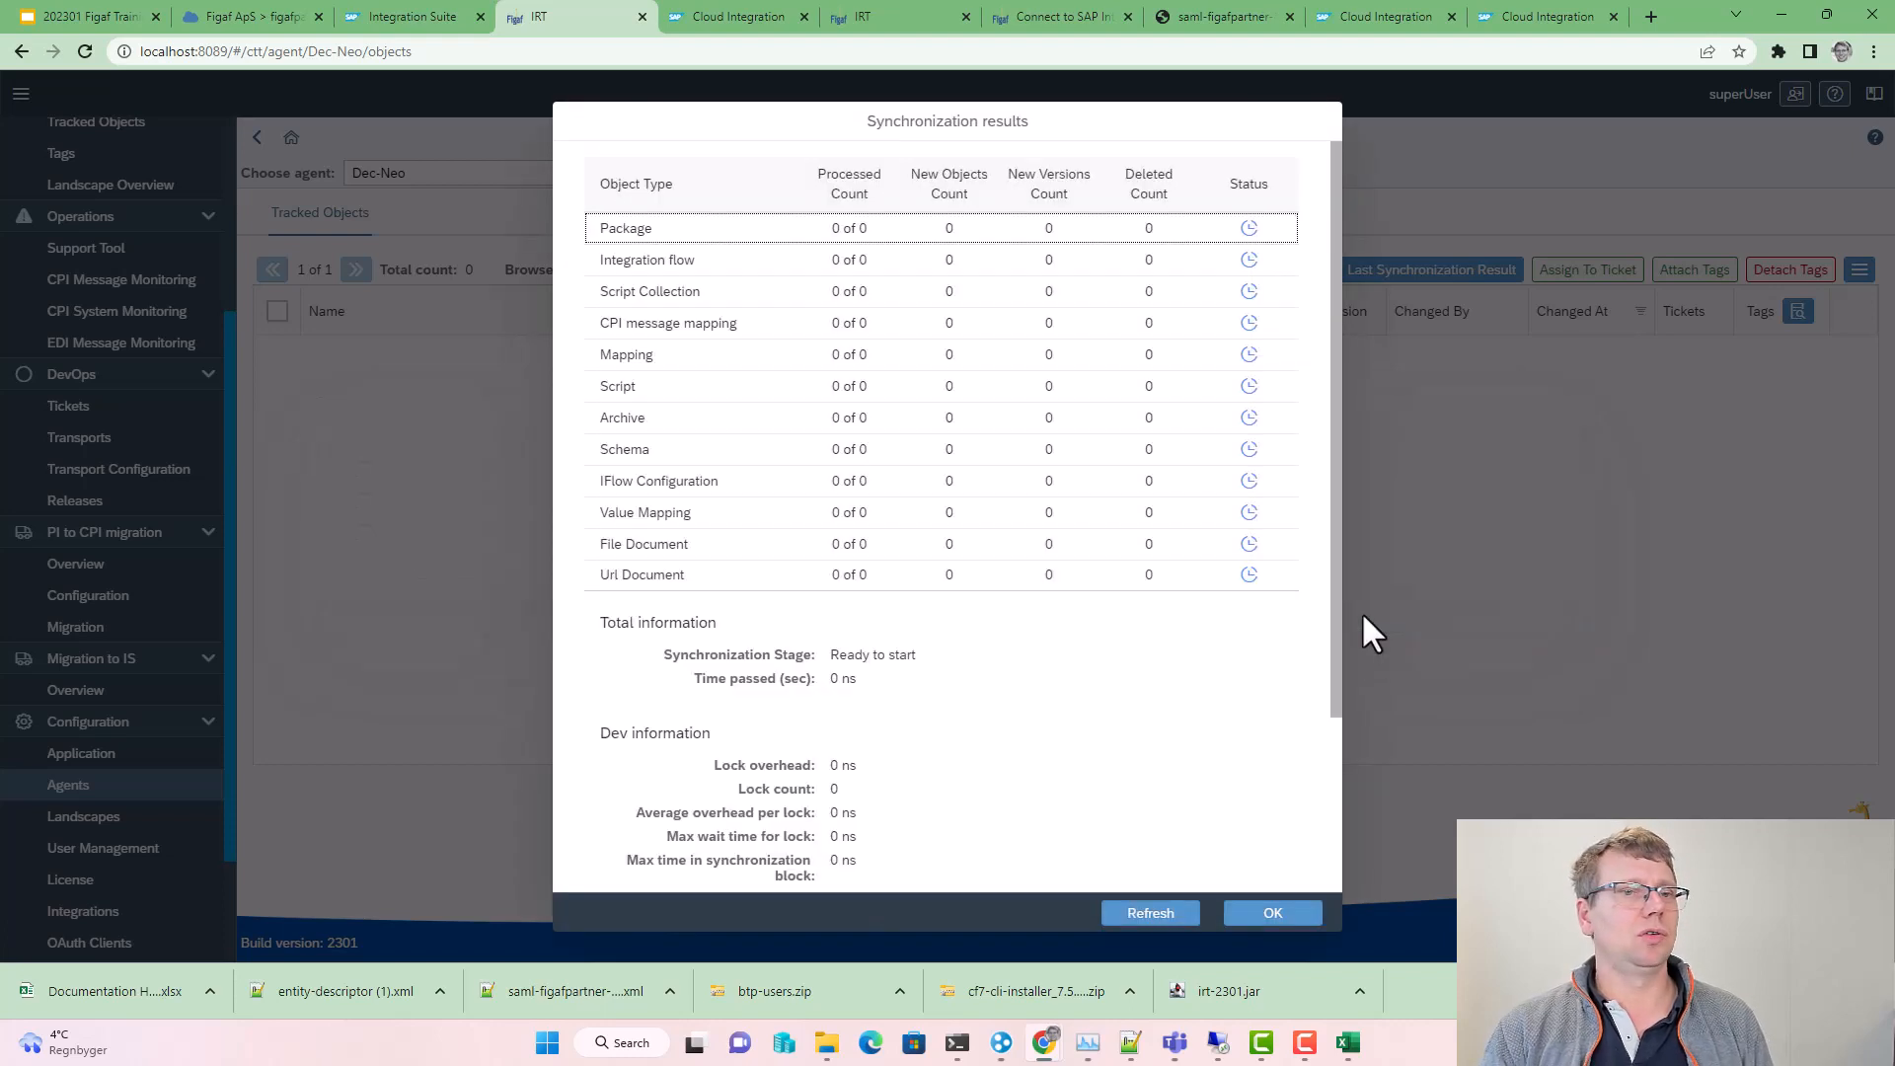